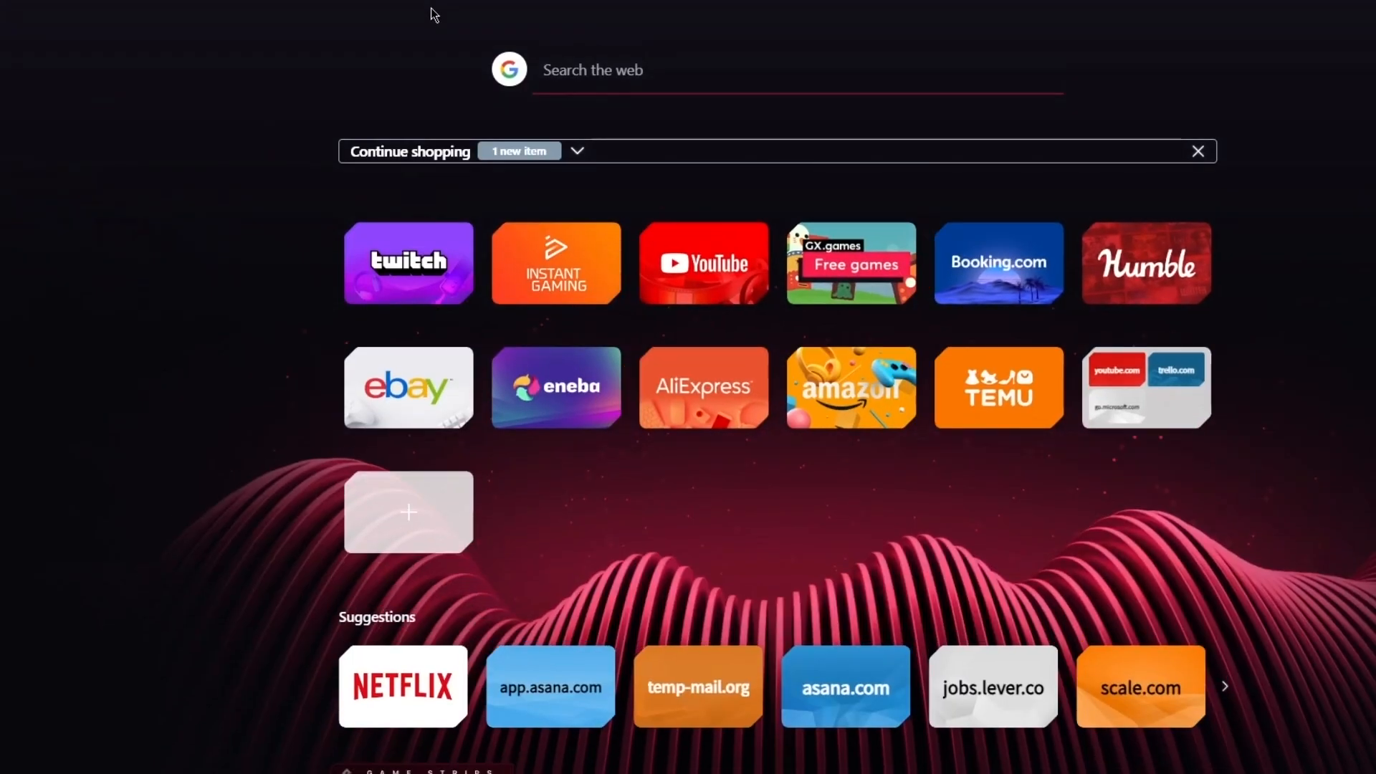
Step: Open the Figma website in the browser
type("figma")
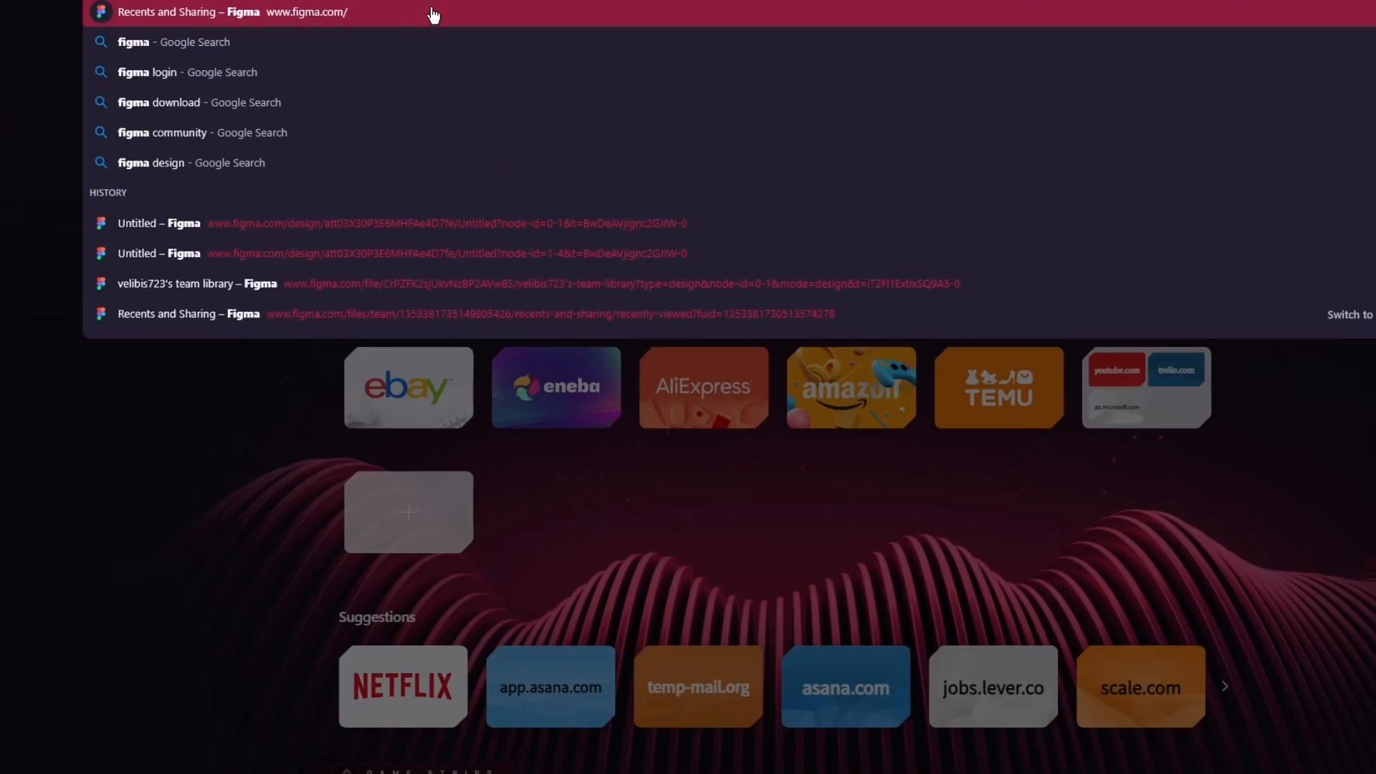
key("Return")
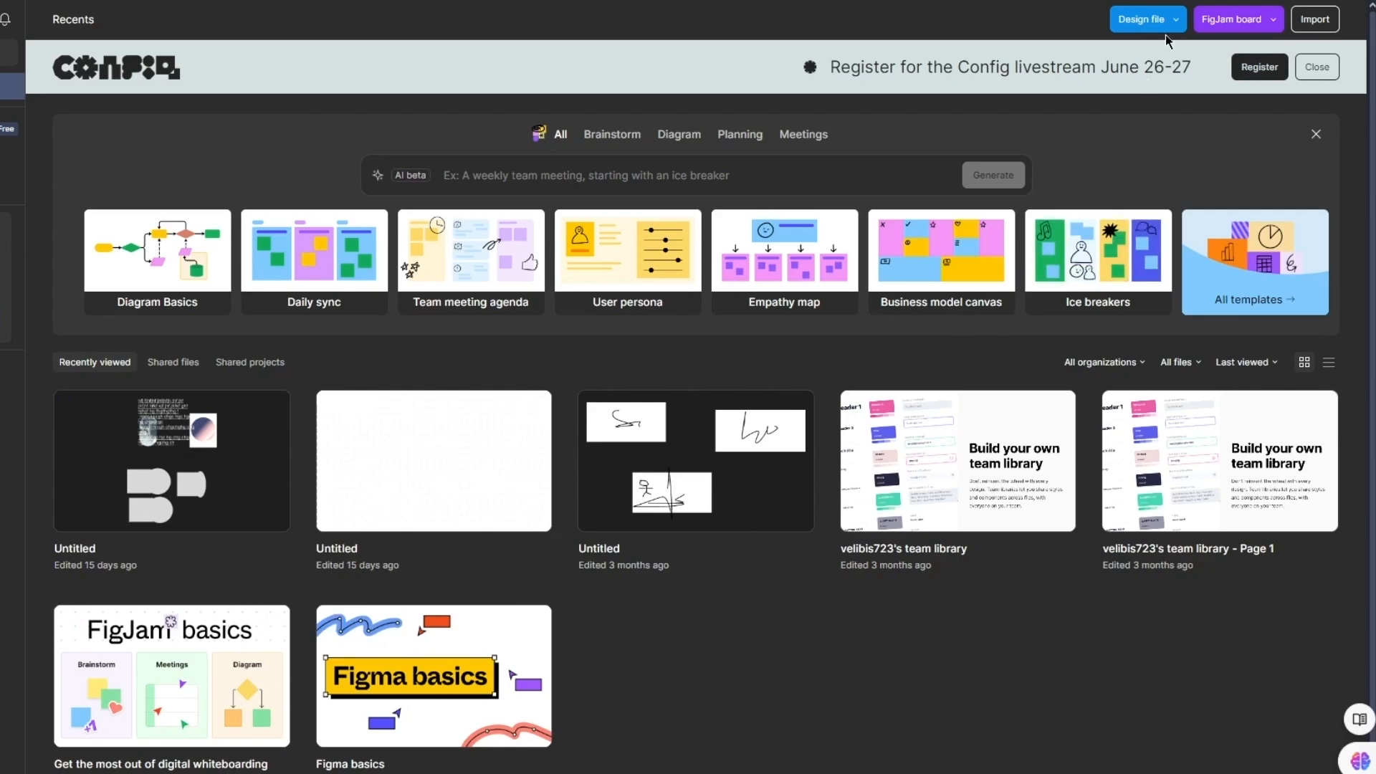
Step: Try to create a new design file in the team project, and dismiss the plan upgrade offer
left_click(1176, 20)
left_click(1144, 80)
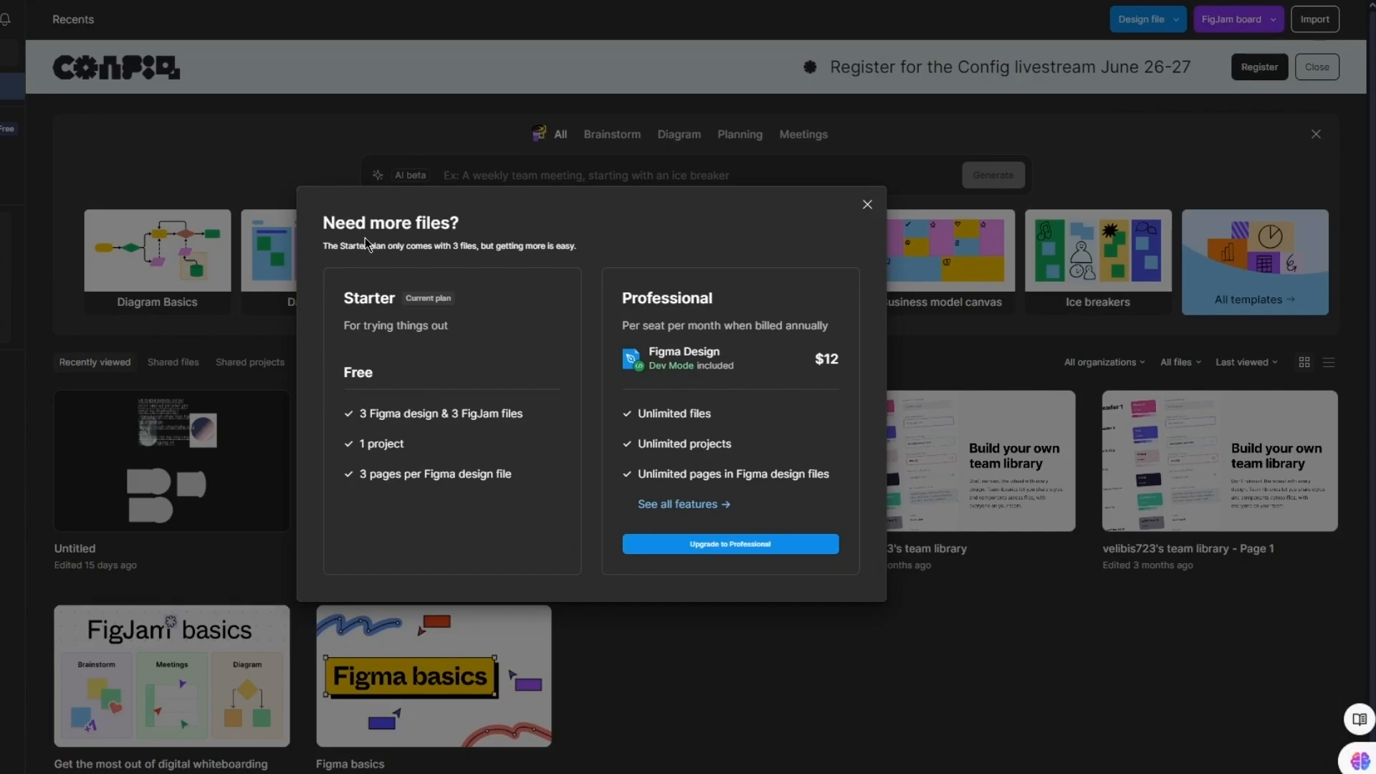
left_click_drag(320, 246, 577, 247)
left_click(700, 212)
left_click(867, 204)
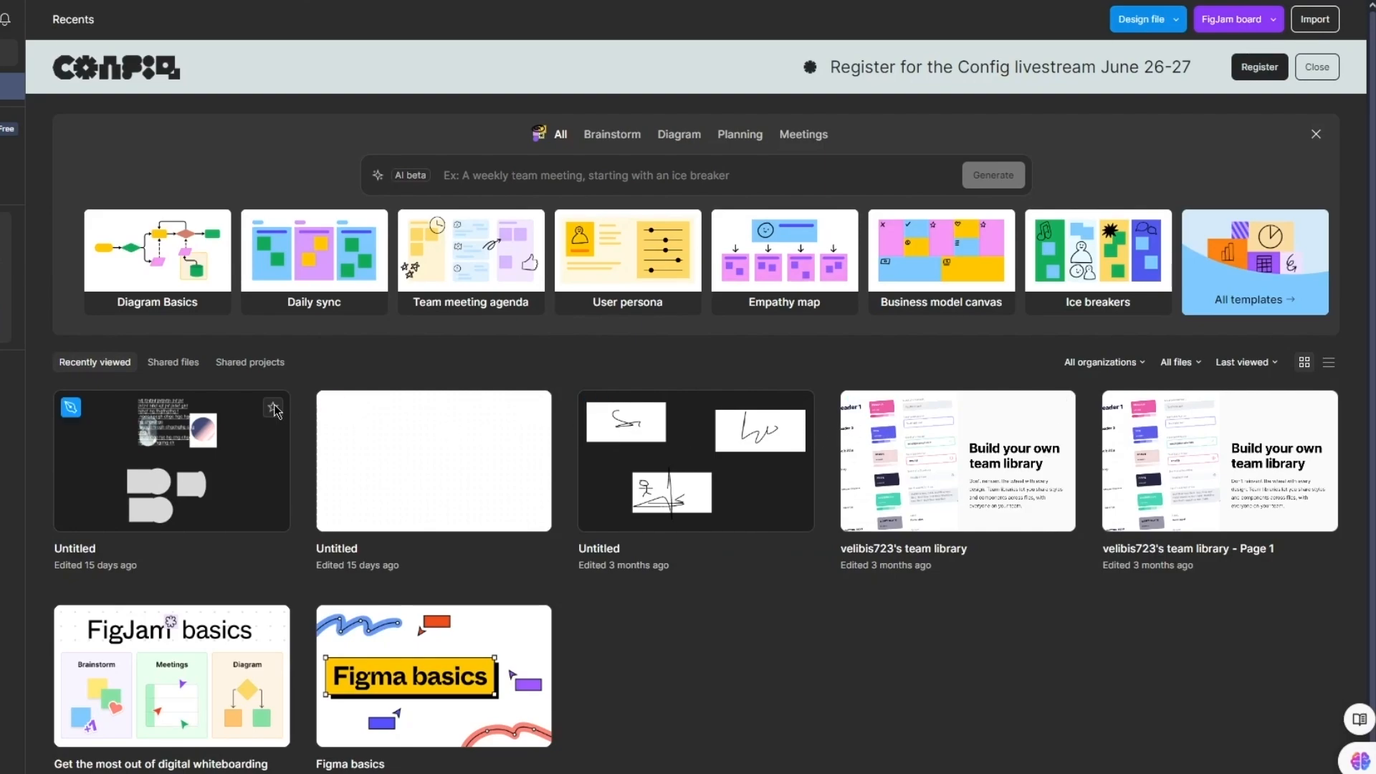
Step: Delete the two recently viewed Untitled files that were edited 15 days ago
right_click(217, 423)
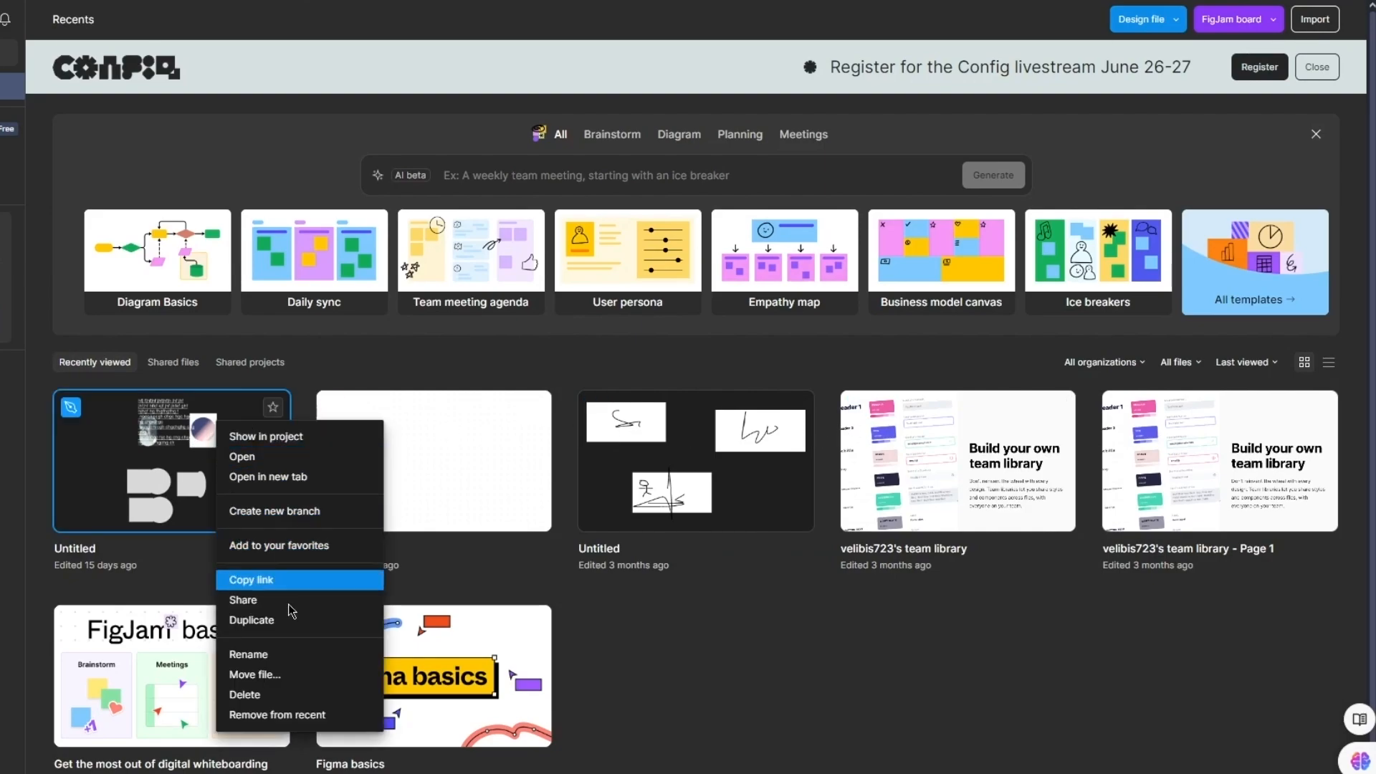
left_click(278, 694)
left_click(770, 439)
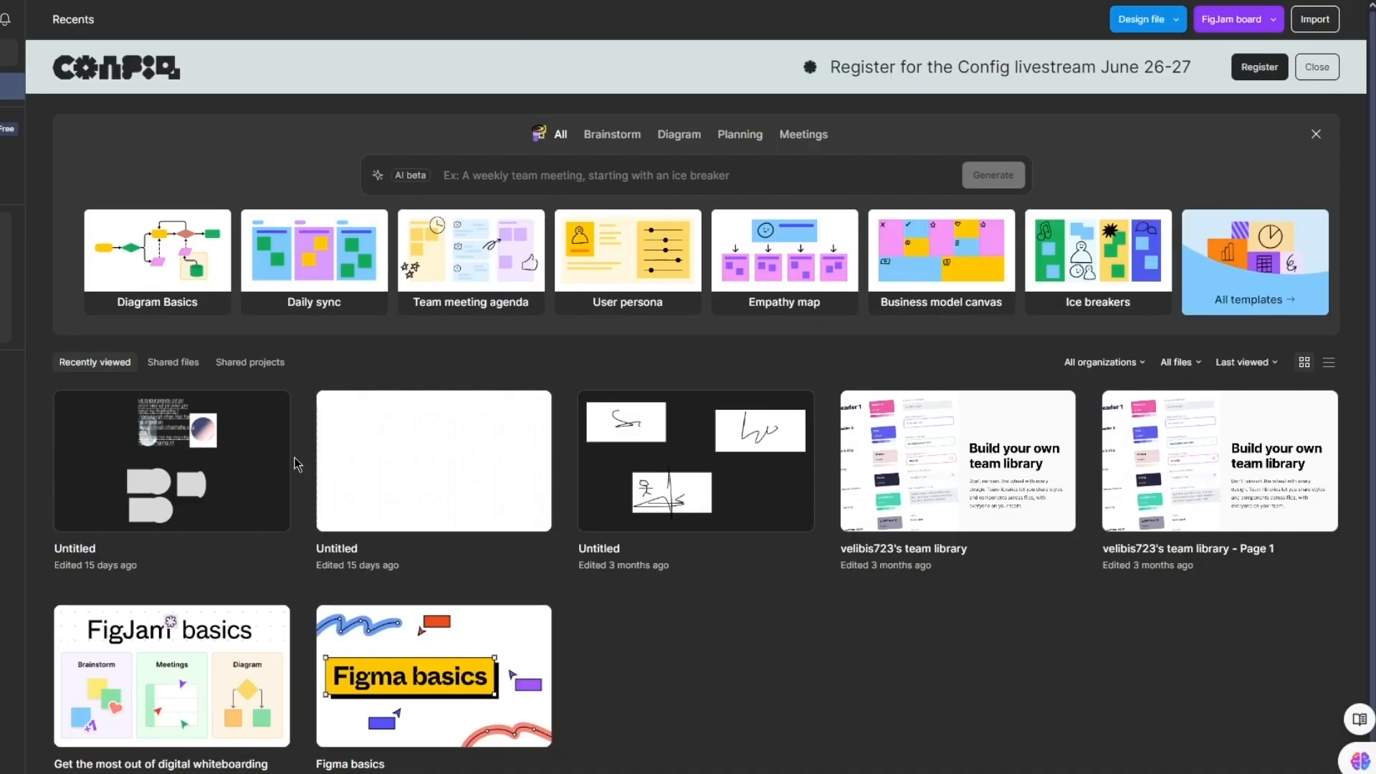
right_click(197, 456)
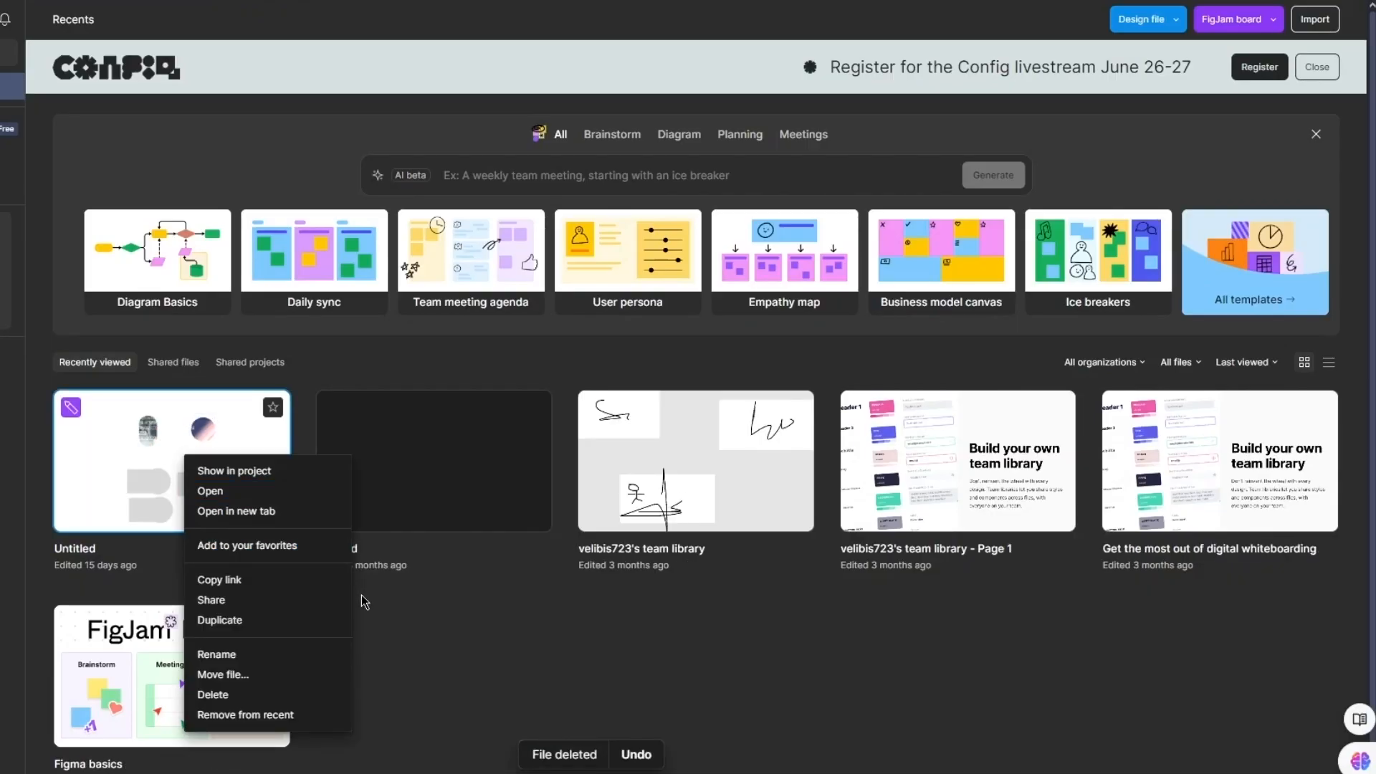
left_click(228, 695)
left_click(751, 445)
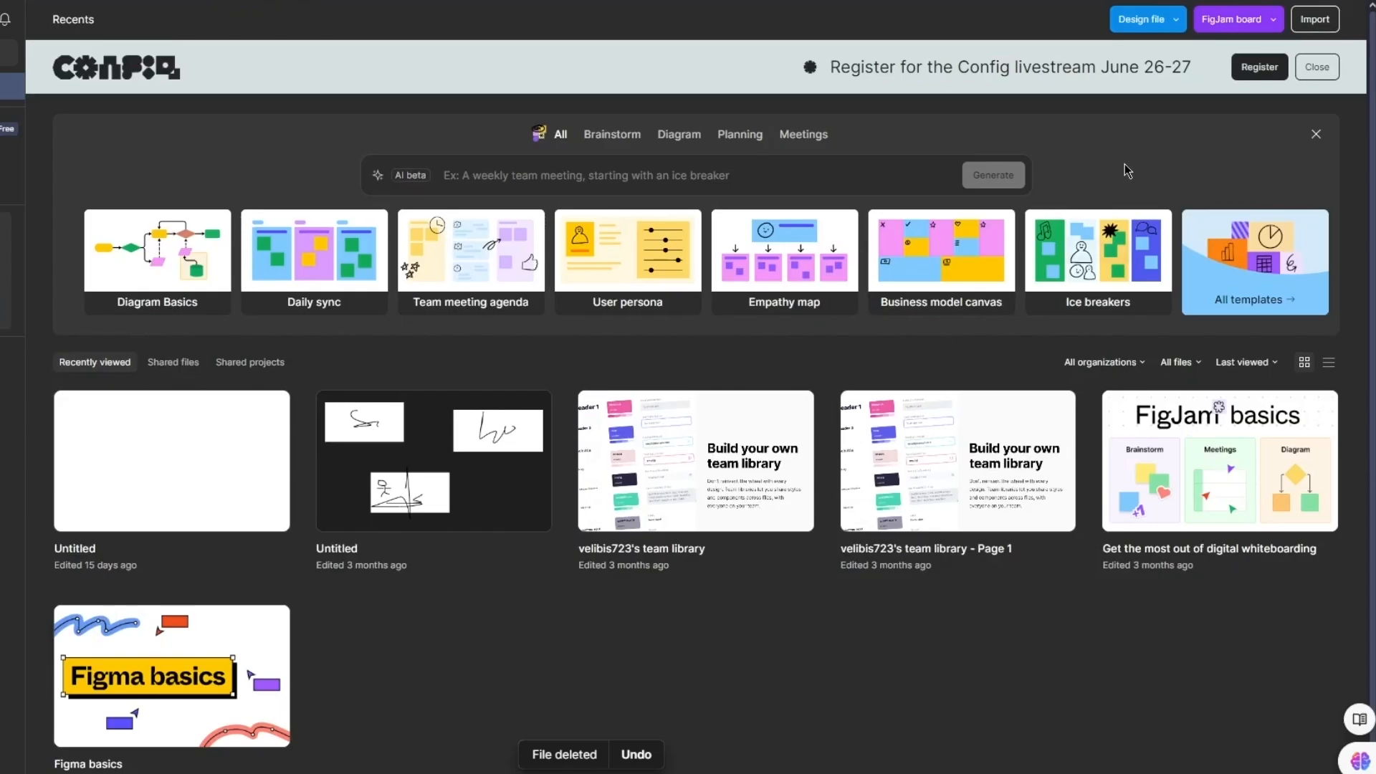
Step: Create a new design file in the team project
left_click(1147, 22)
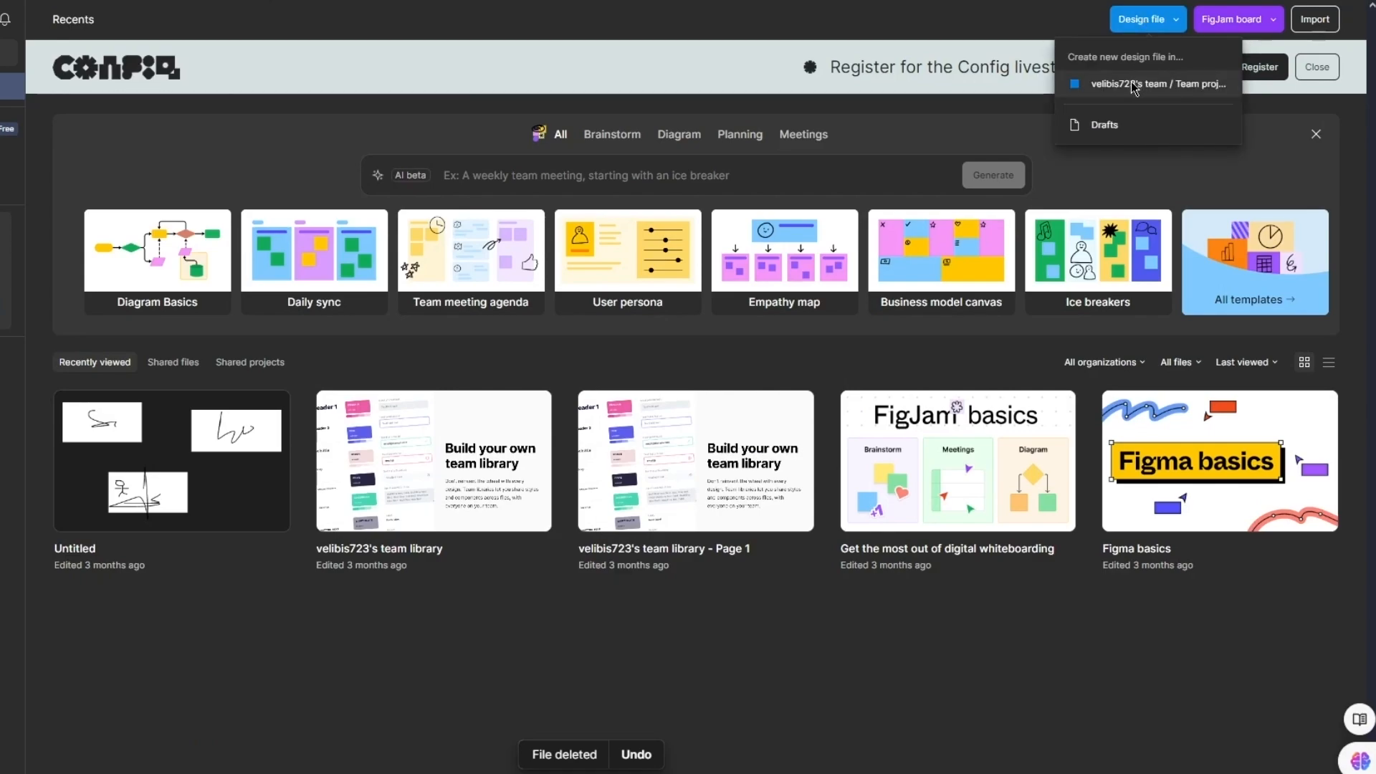
left_click(1131, 85)
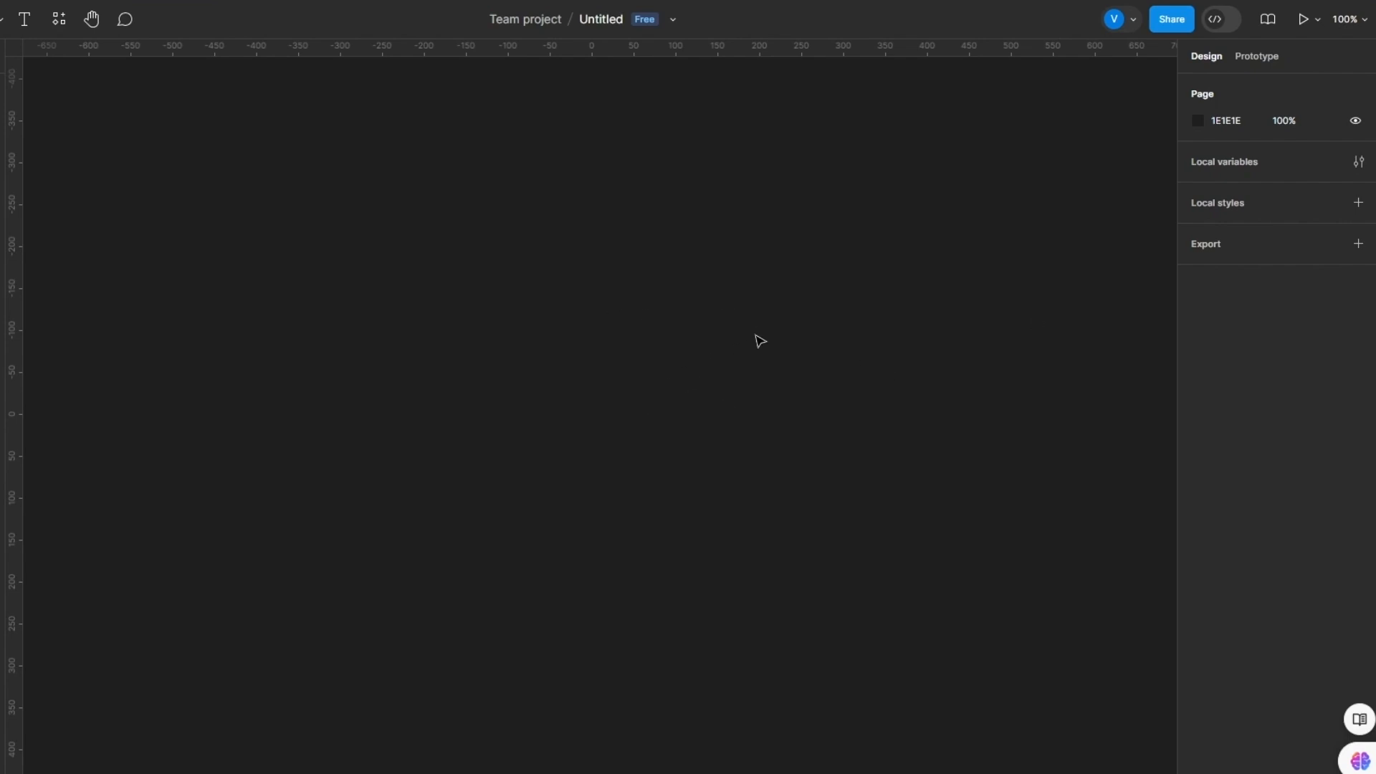
key("space")
key("space")
left_click_drag(592, 466, 531, 335)
left_click_drag(665, 436, 523, 150)
scroll(535, 279, "down", 1)
scroll(534, 278, "up", 1)
Step: Review the canvas zoom options, and zoom the empty canvas out to 2% and back in
left_click(1365, 17)
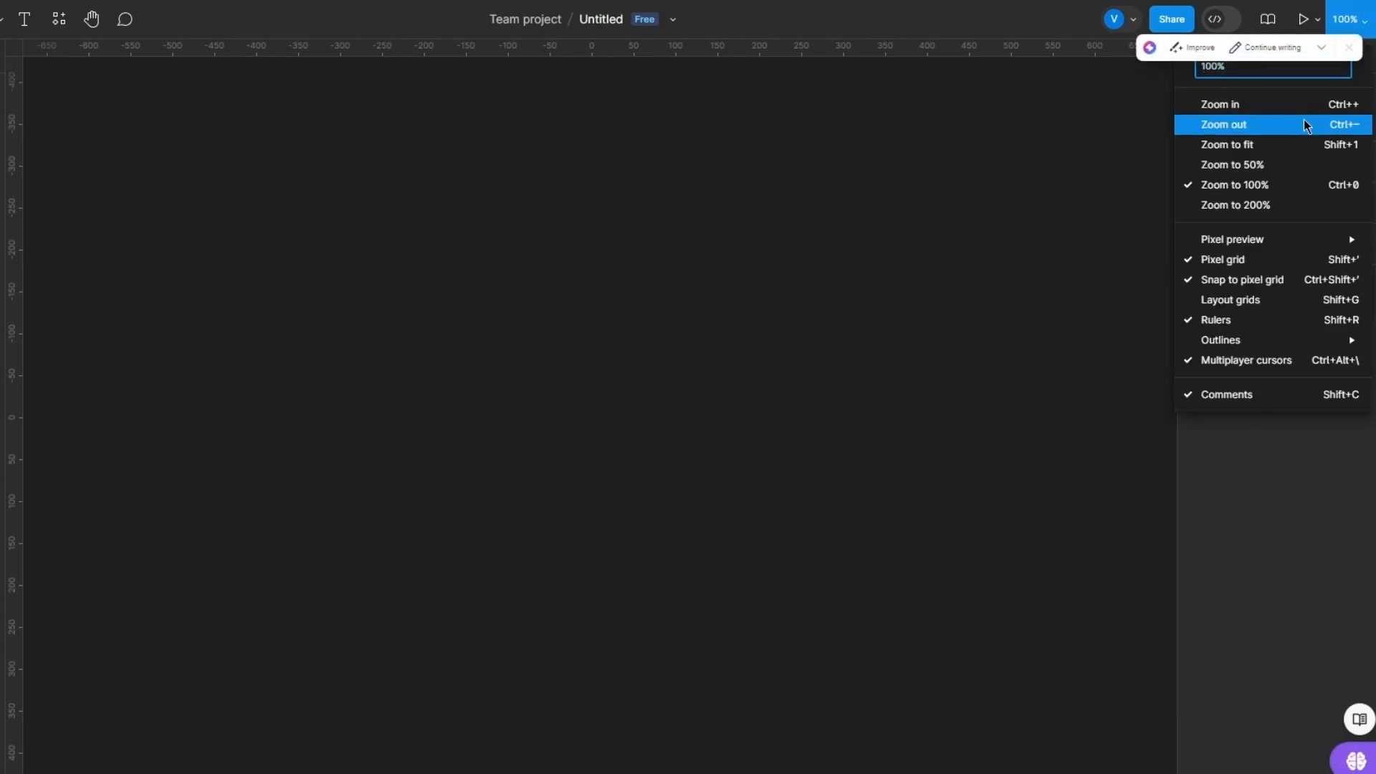
left_click(958, 286)
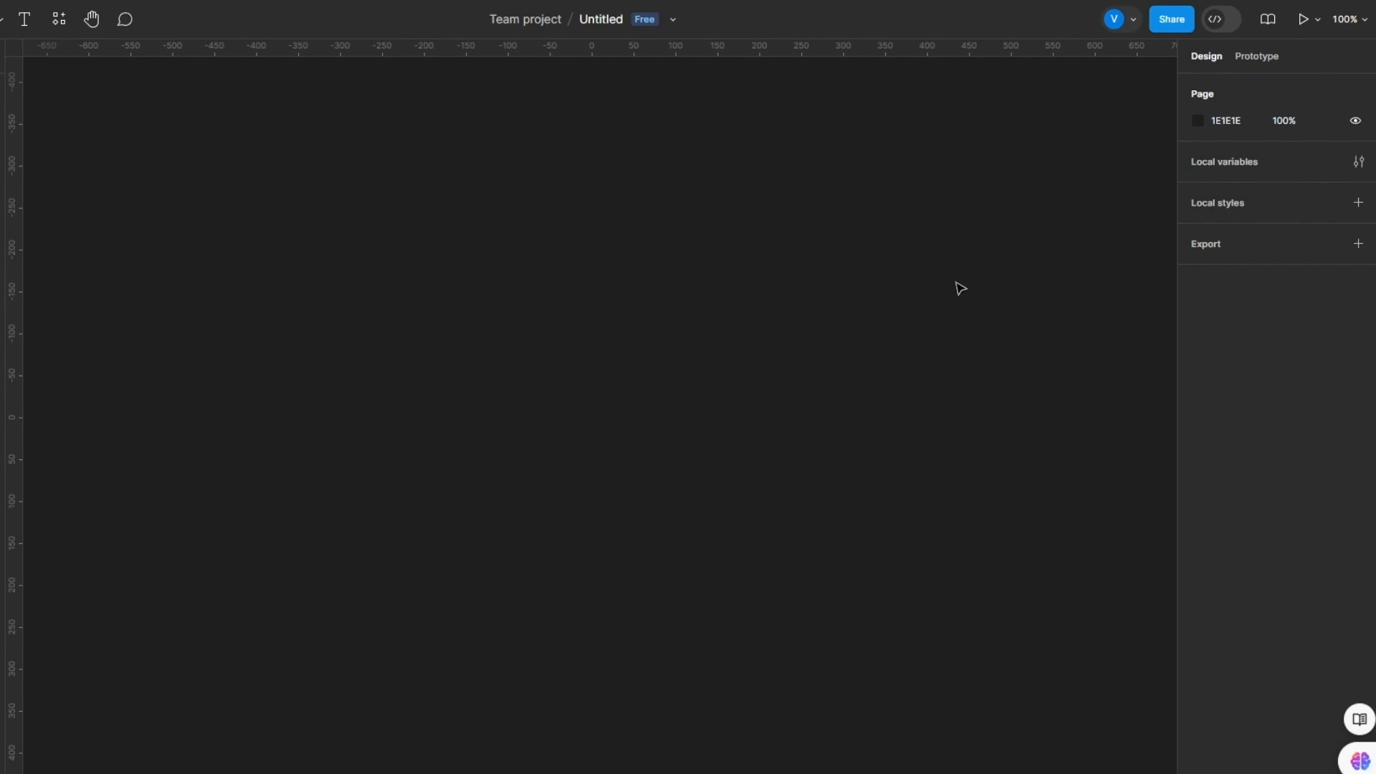
key("minus")
key("minus")
key("minus")
key("minus")
key("minus")
key("minus")
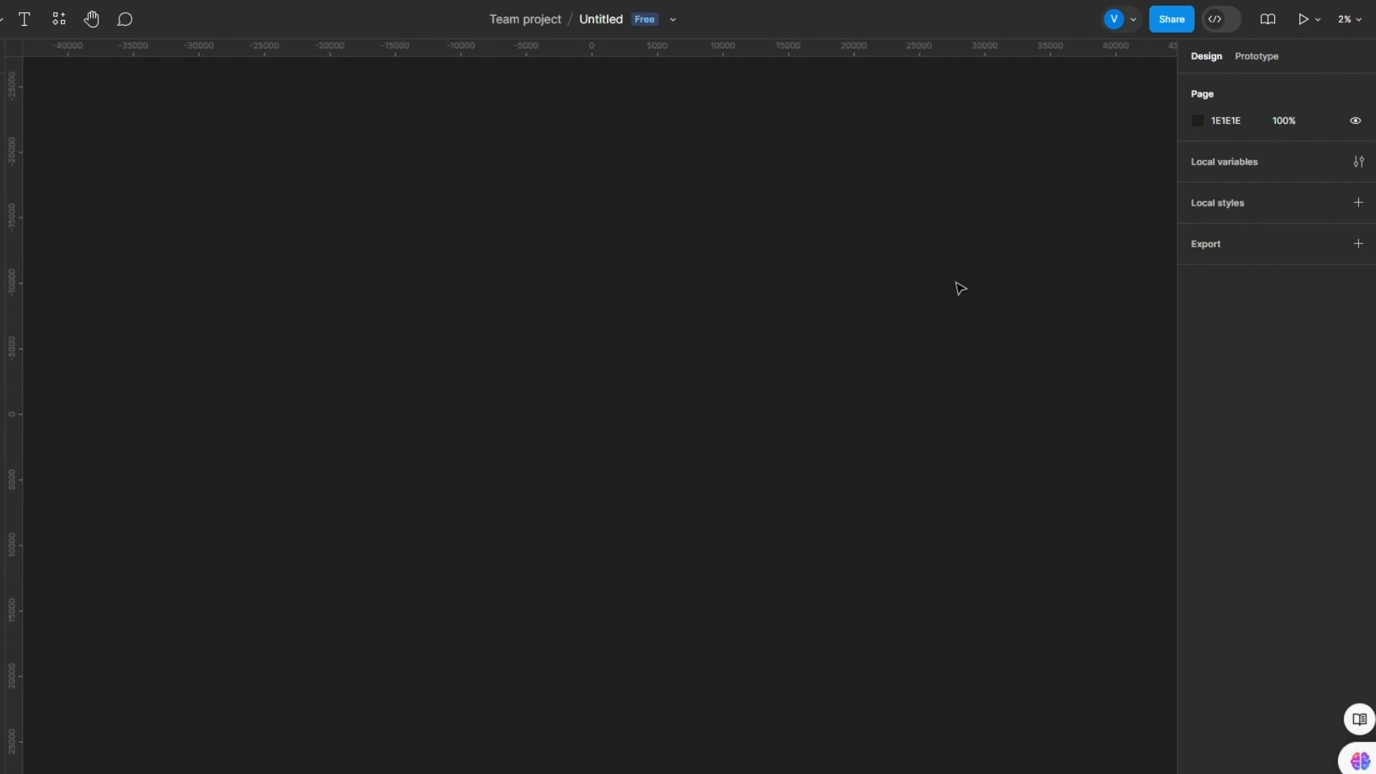
key("plus")
key("plus")
key("plus")
key("plus")
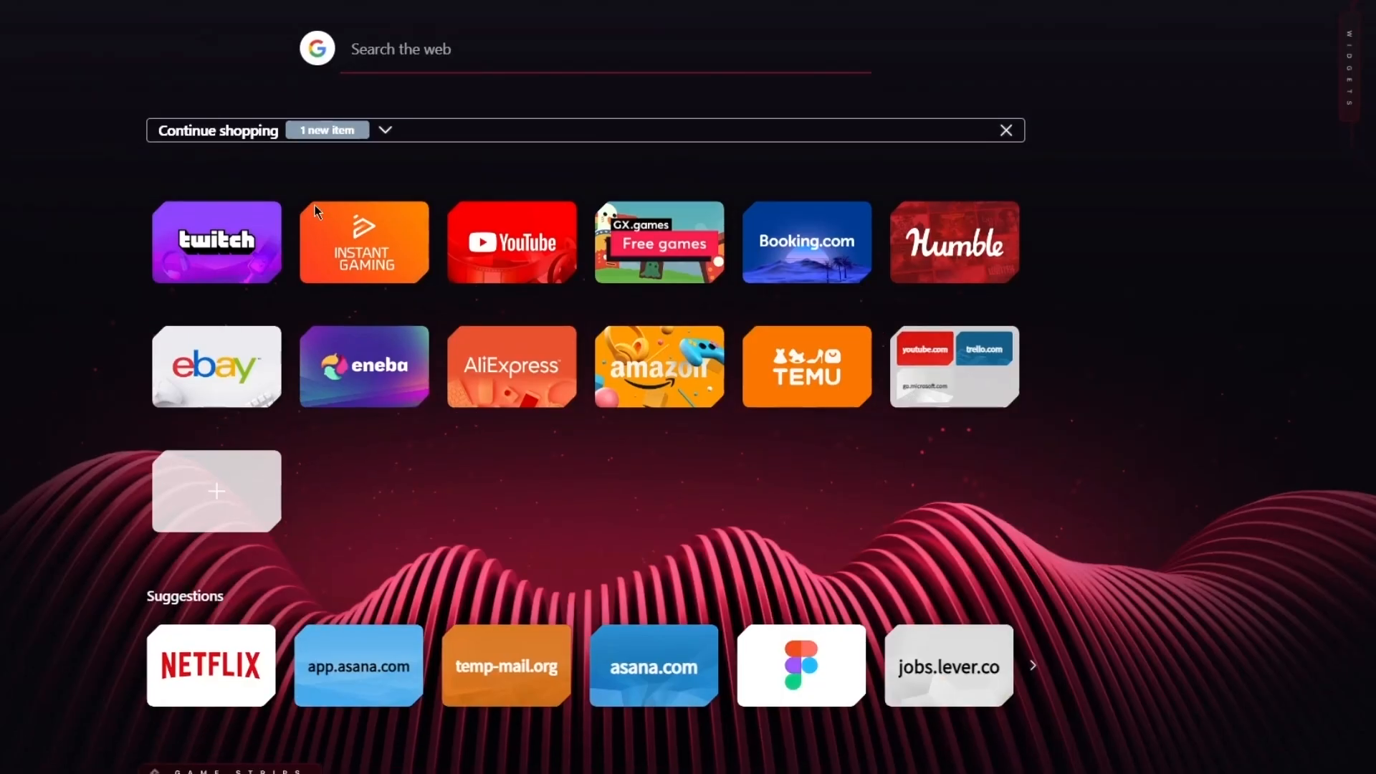
Step: Search the web for a Figma website pack
type("fig")
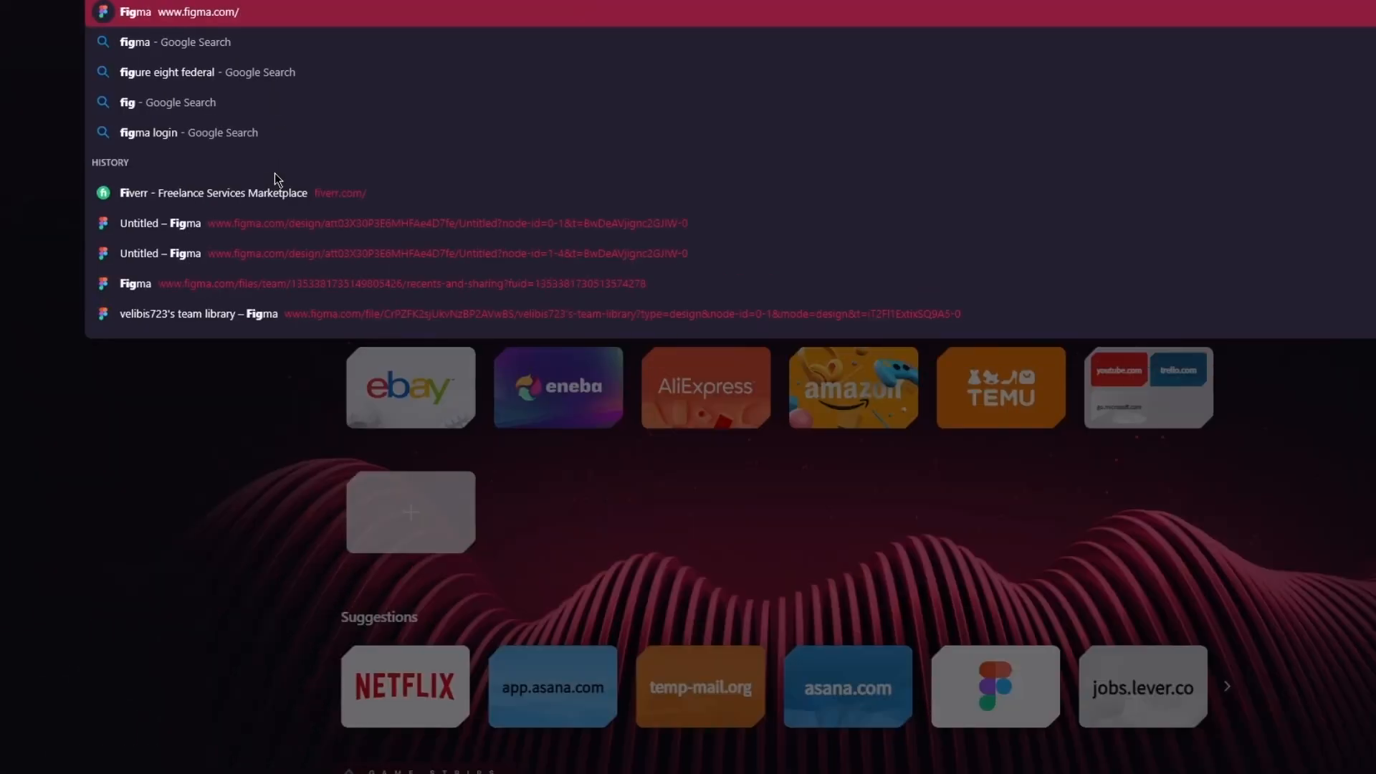
type("ma web")
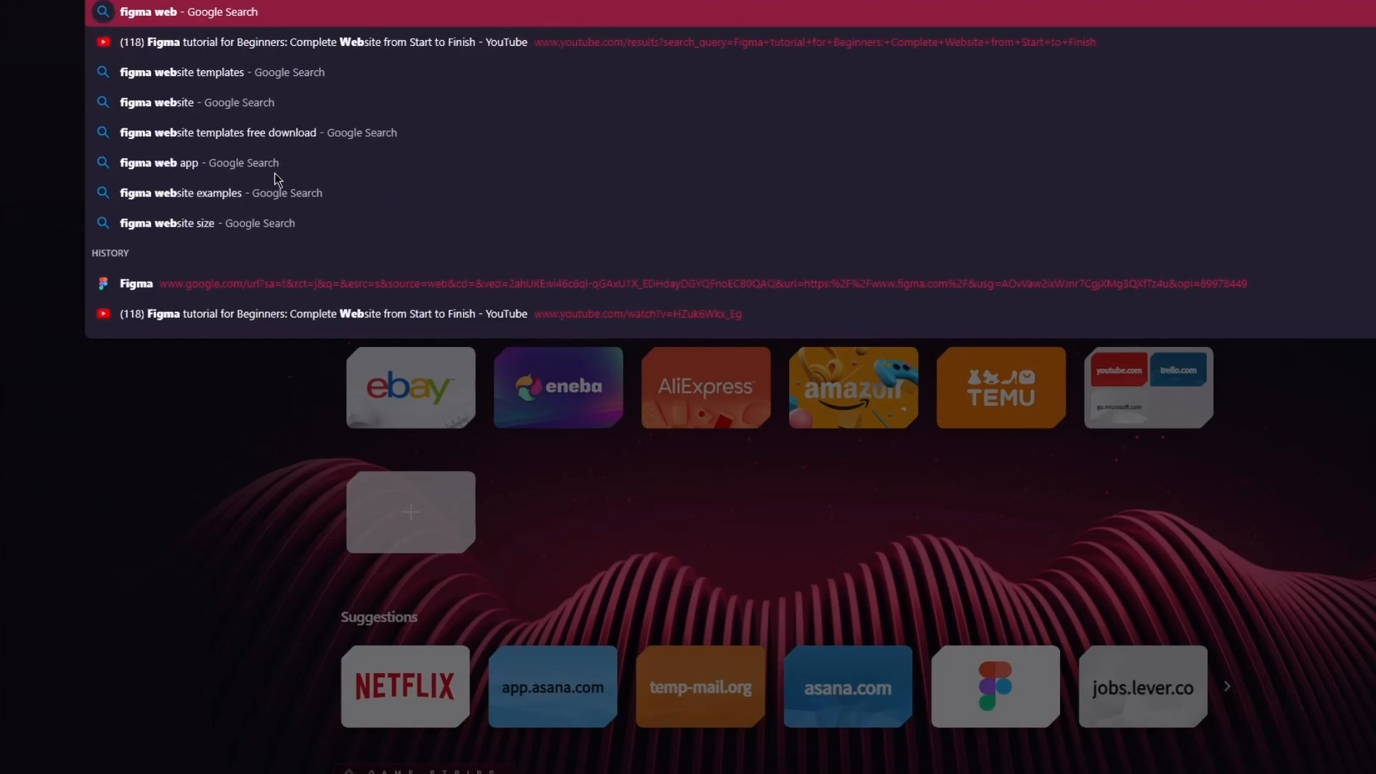
type("sie pack")
key("Return")
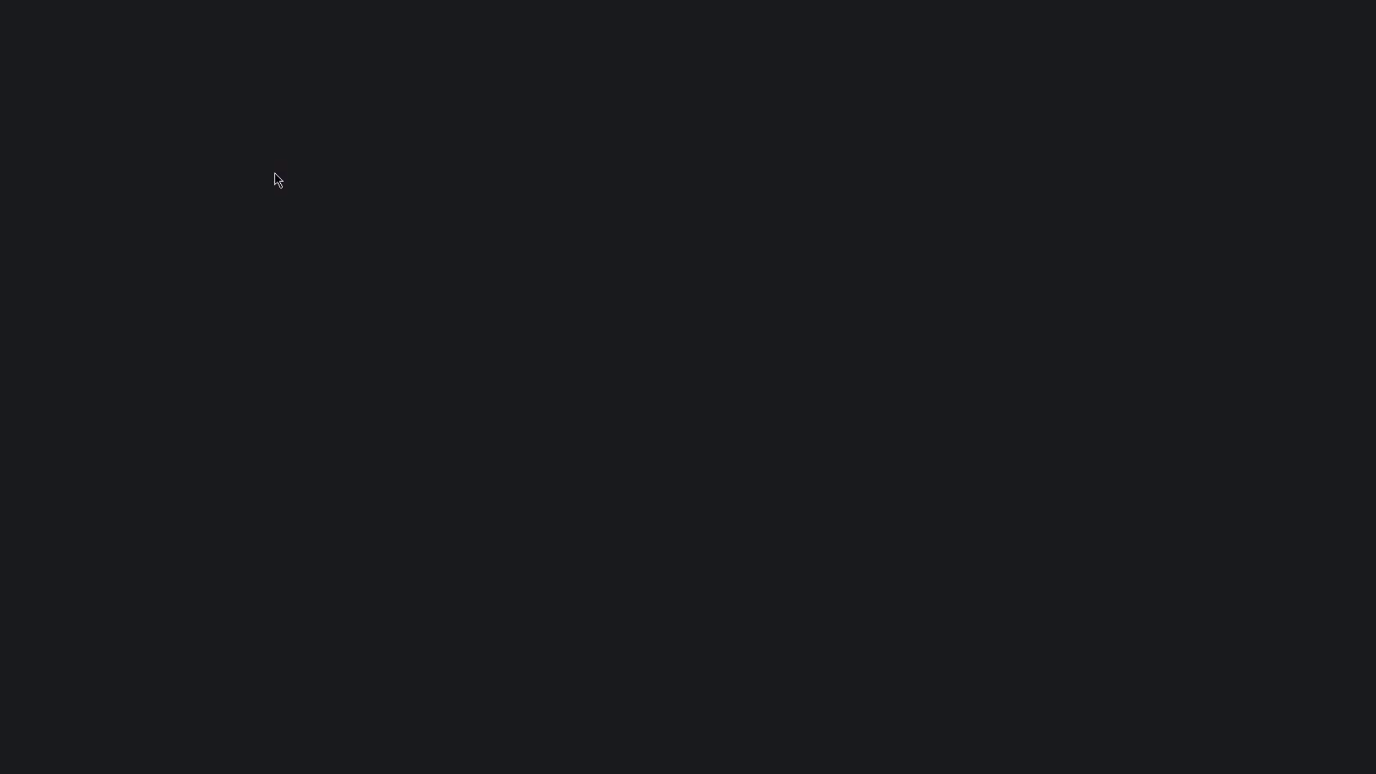
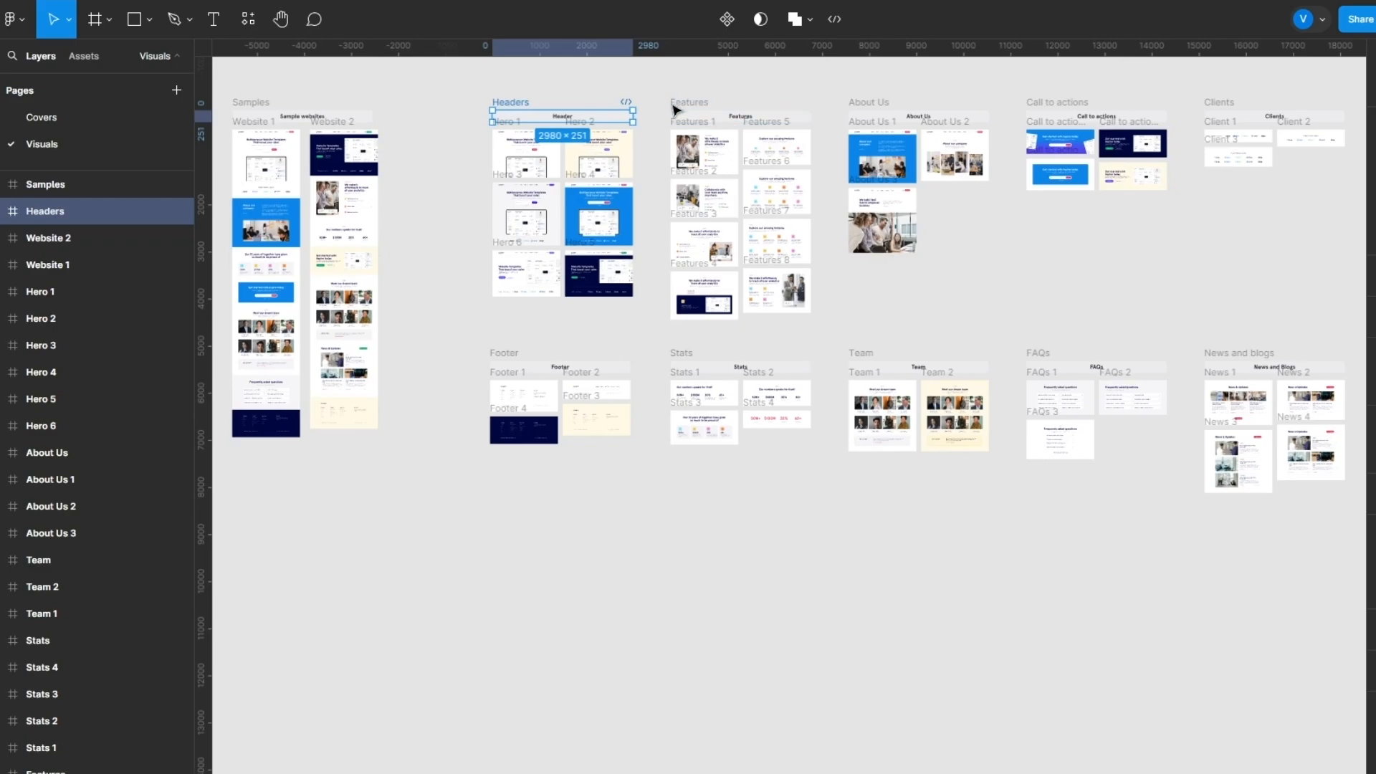
Step: Deselect the Headers frame and examine the Stats and Features sections of the Free Website Design UI Kit up close
left_click(686, 610)
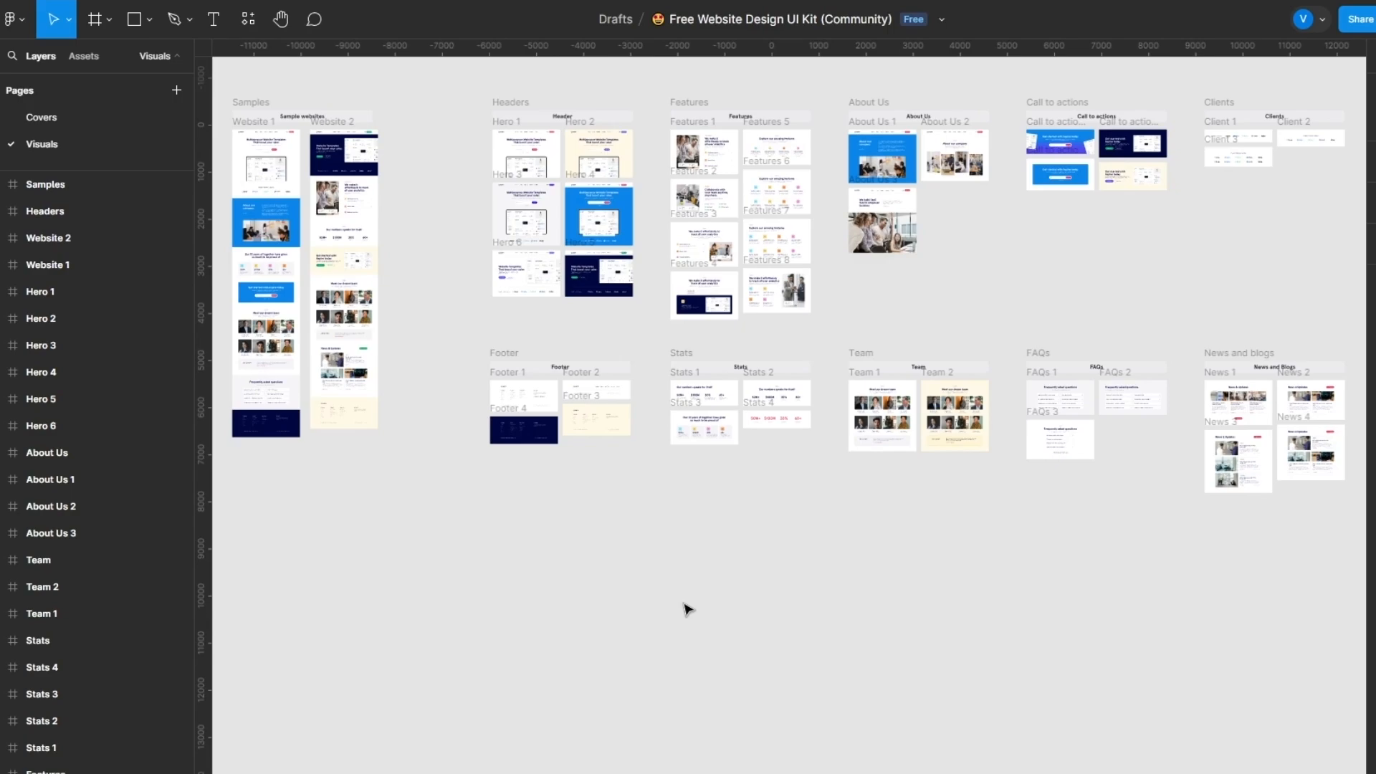
key("ctrl+plus")
key("ctrl+plus")
key("ctrl+plus")
key("ctrl+plus")
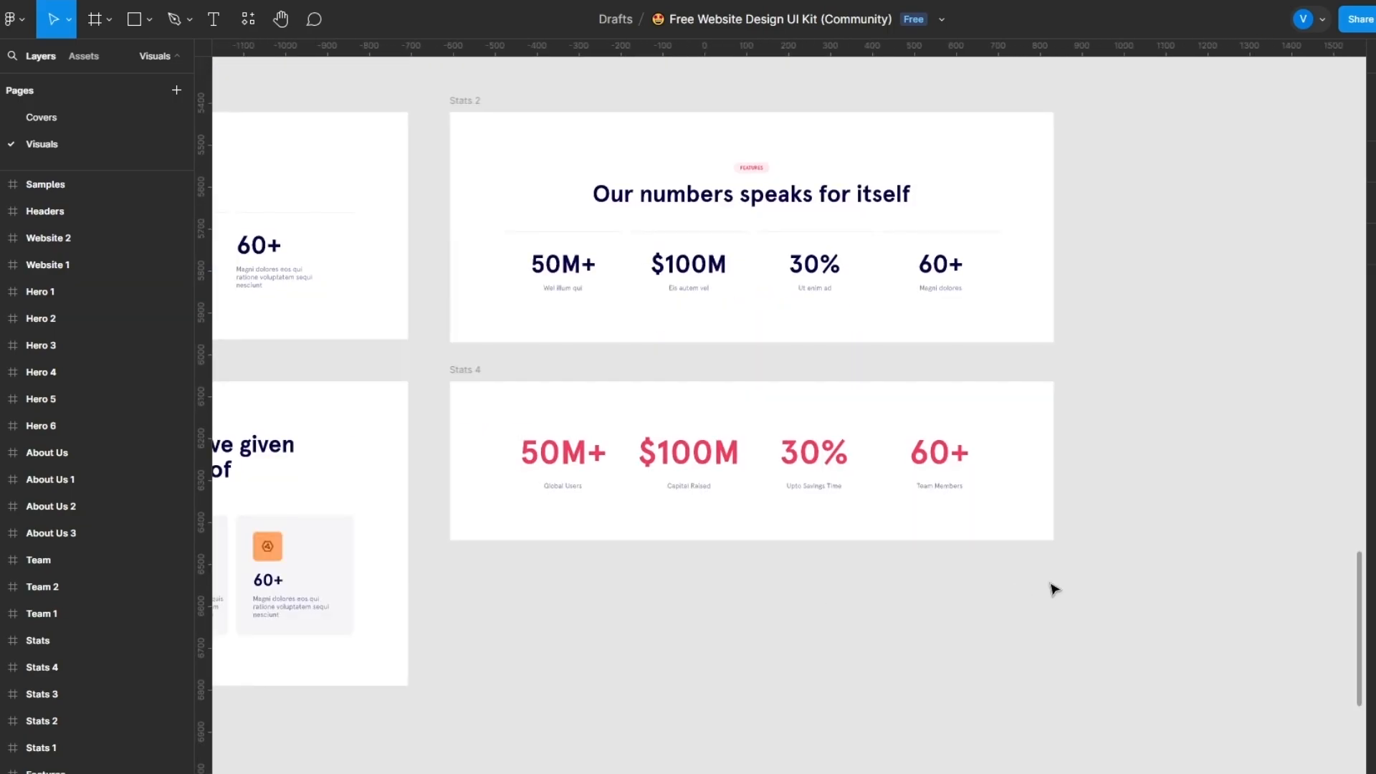
scroll(721, 583, "up", 15)
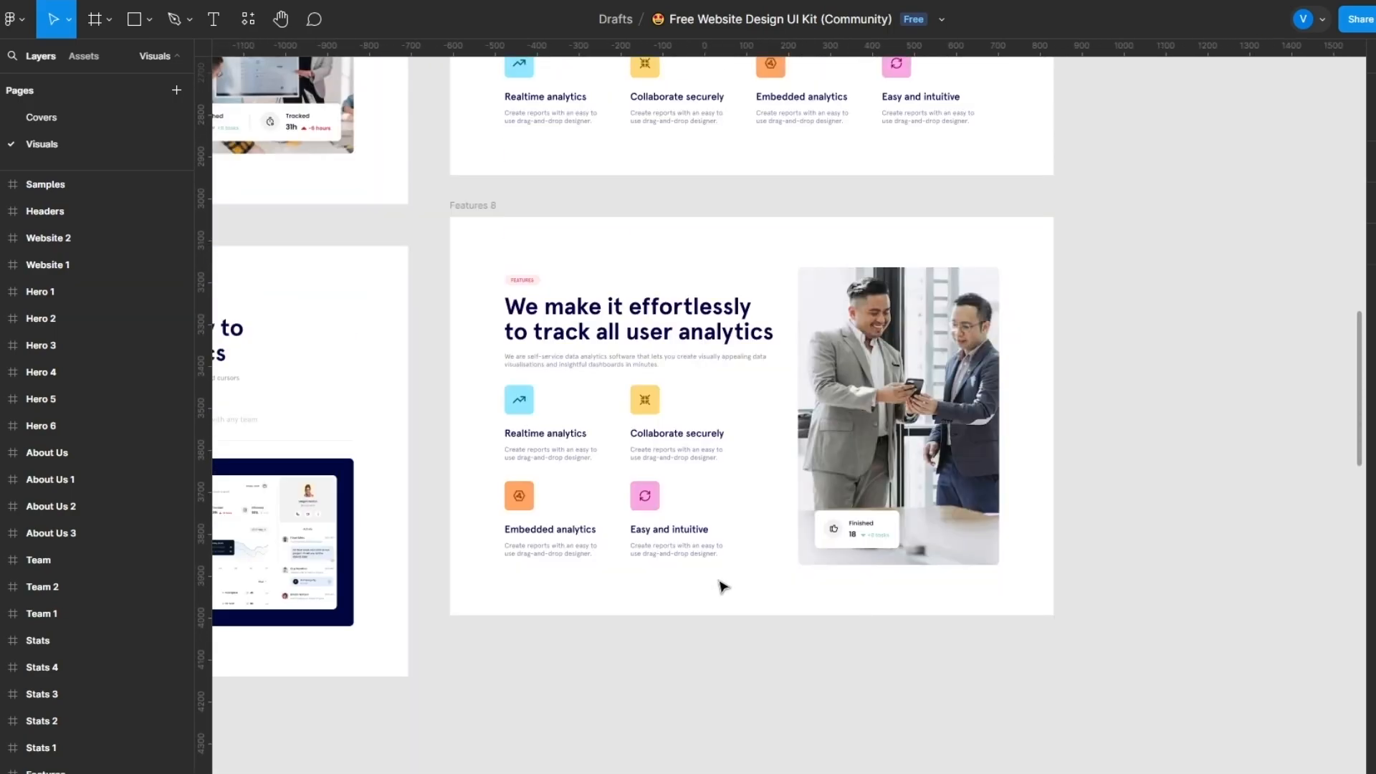
scroll(645, 610, "up", 6)
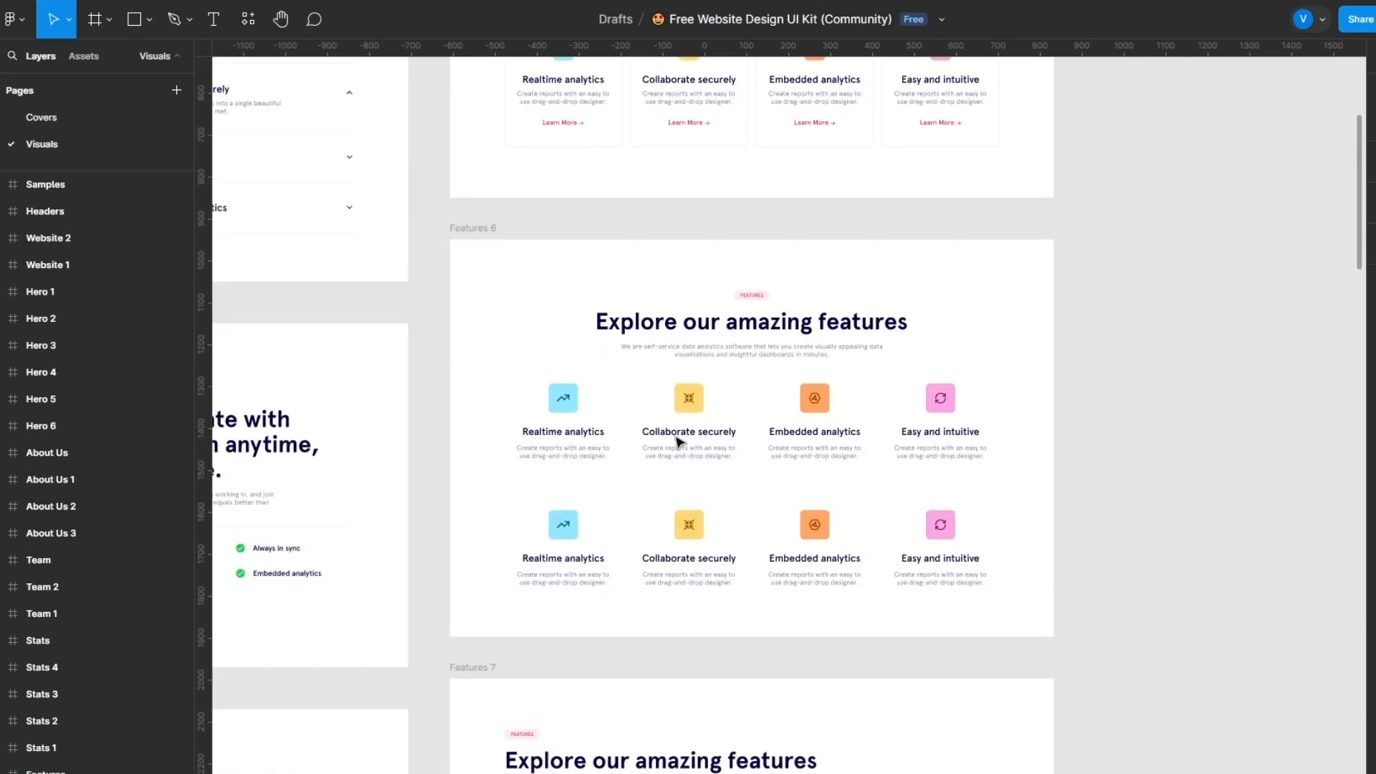
scroll(745, 348, "up", 8)
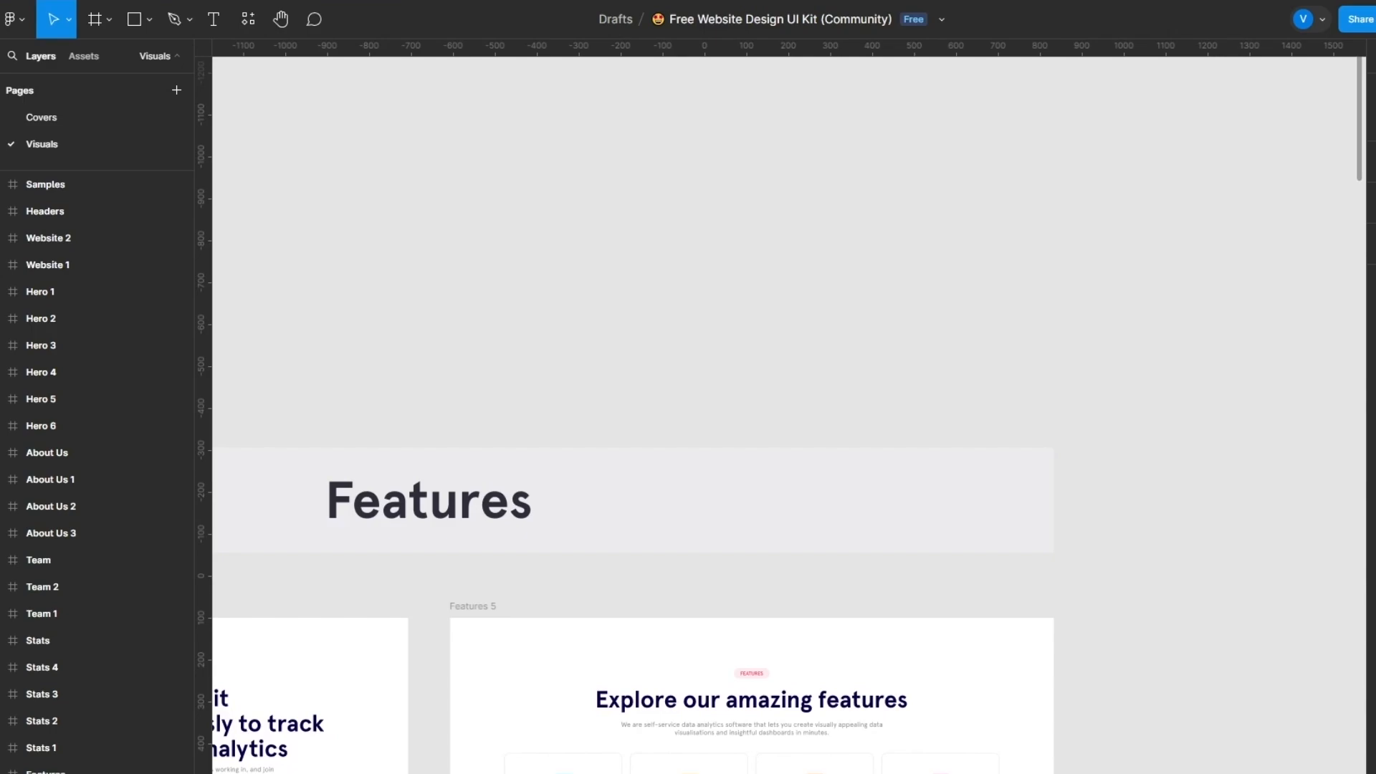
Step: Examine the Header section and the Website 1 and Website 2 layouts in the Sample websites section
scroll(310, 761, "left", 20)
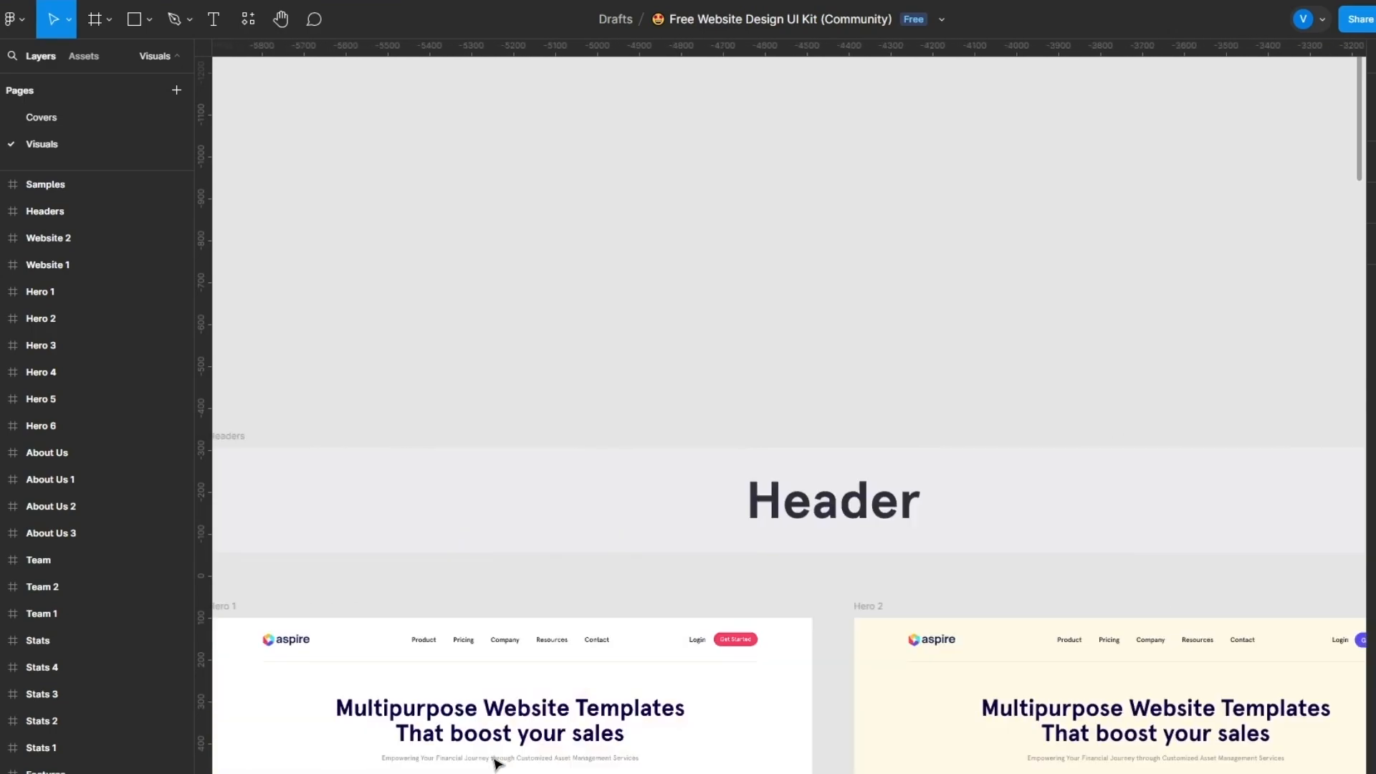
scroll(483, 614, "down", 6)
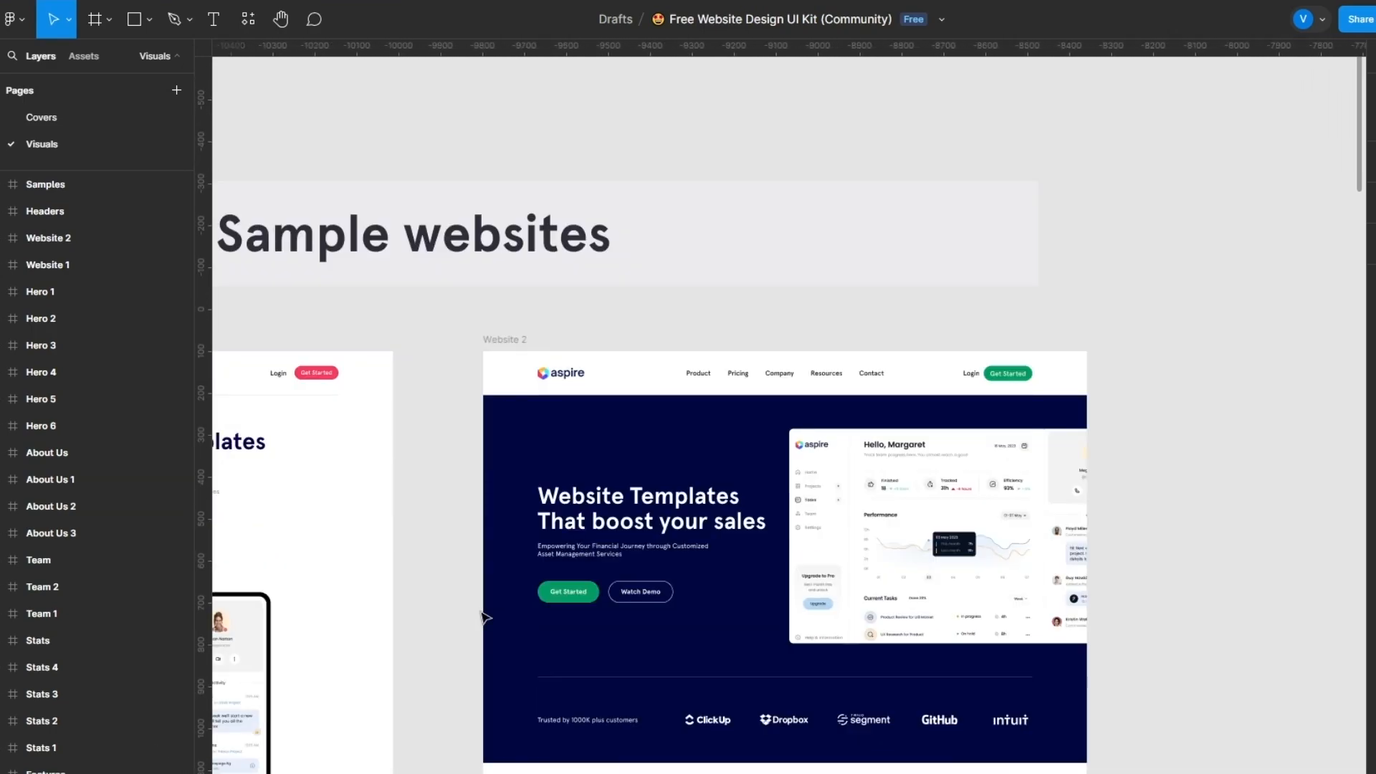
scroll(451, 663, "left", 6)
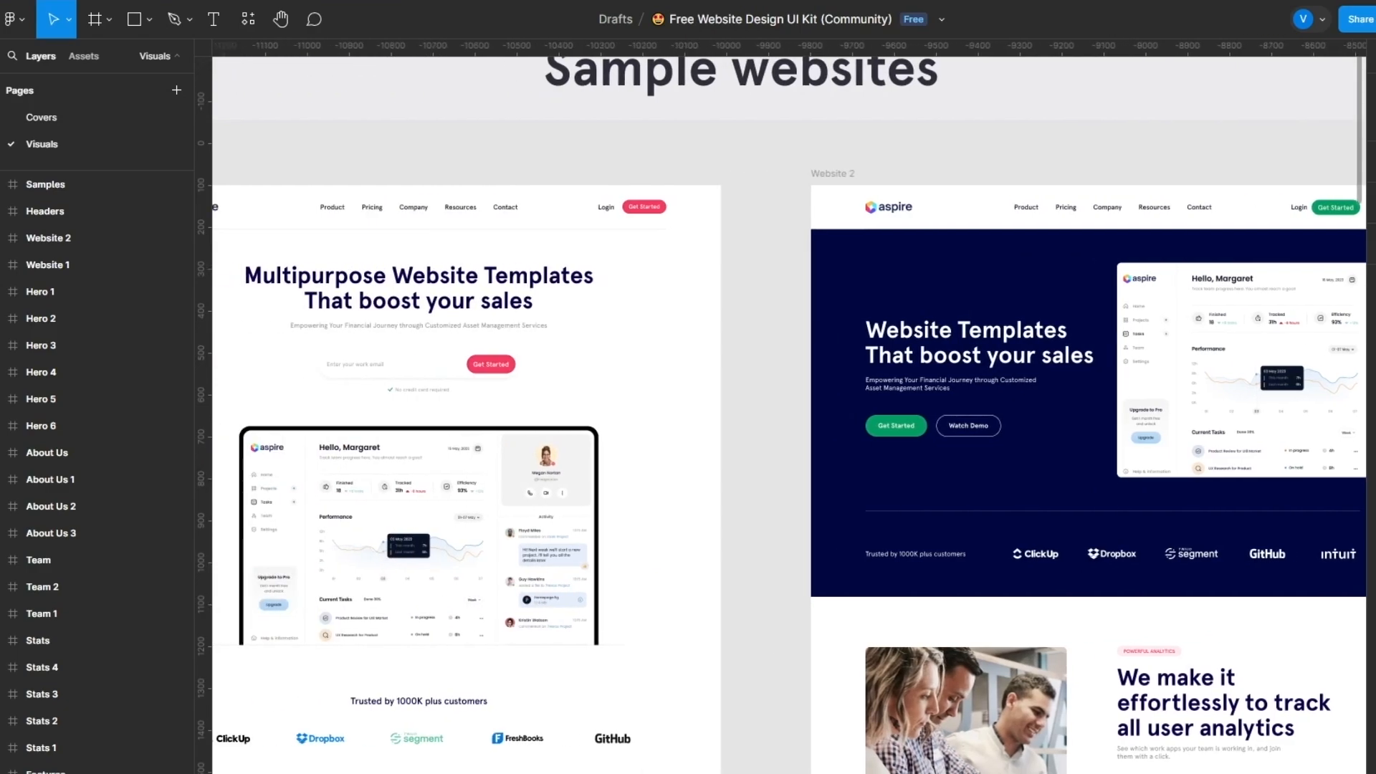
scroll(451, 663, "down", 1)
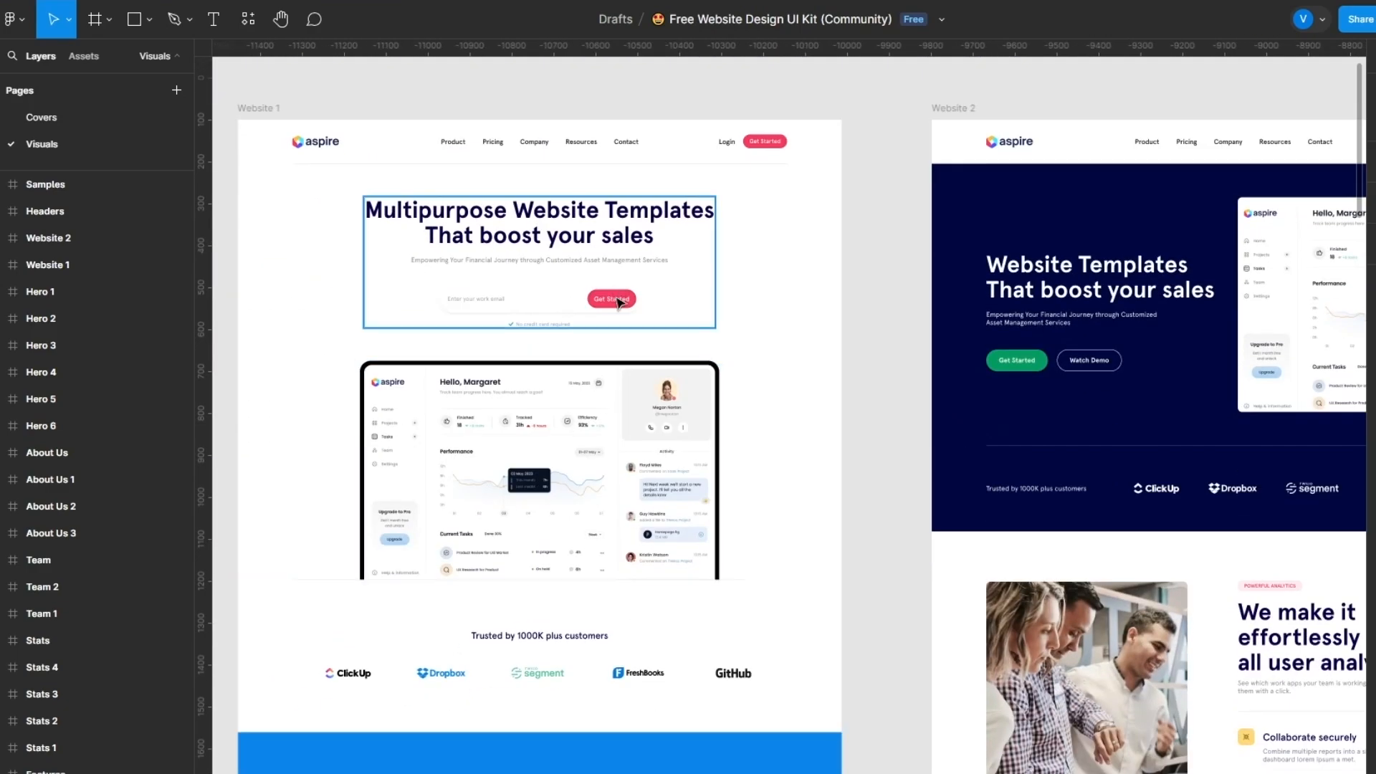
scroll(794, 353, "down", 5)
scroll(794, 352, "down", 2)
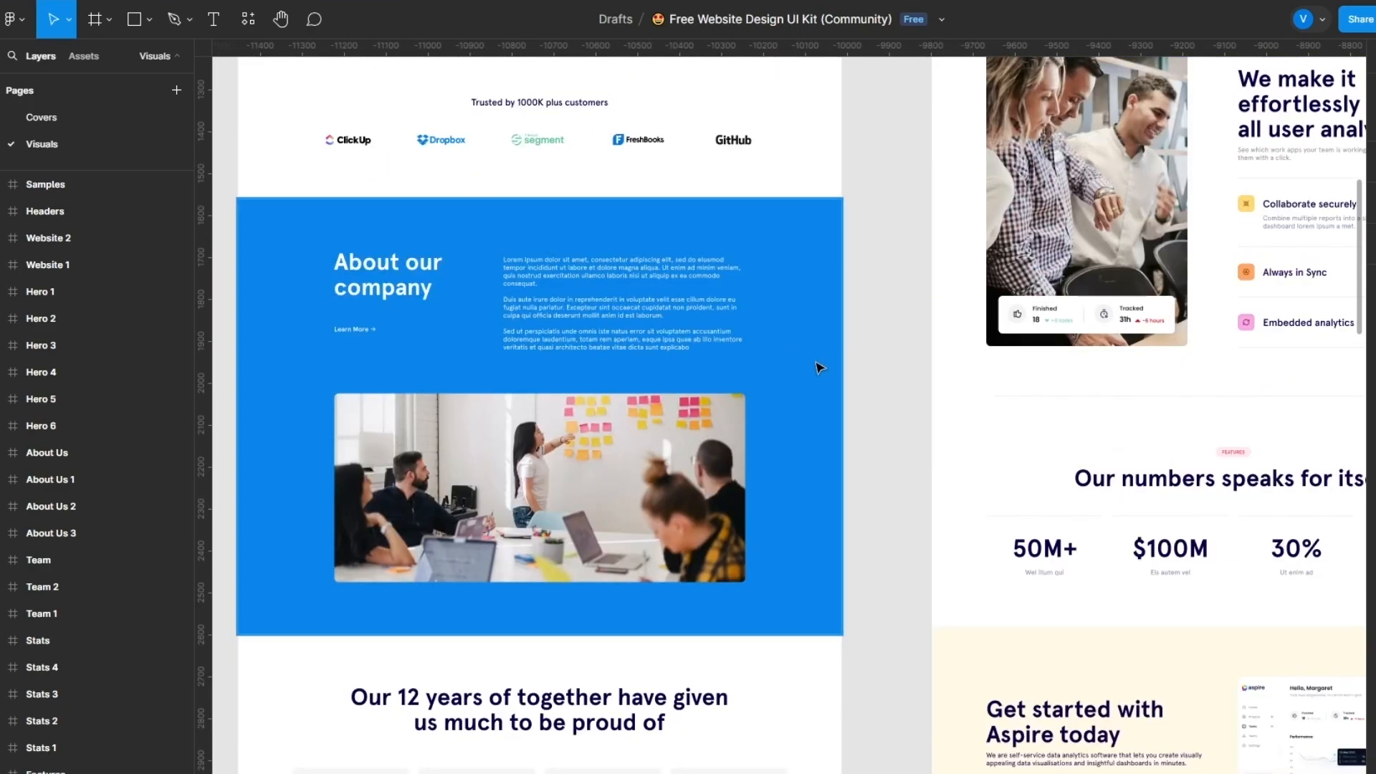
scroll(1267, 380, "up", 4)
scroll(1230, 208, "up", 7)
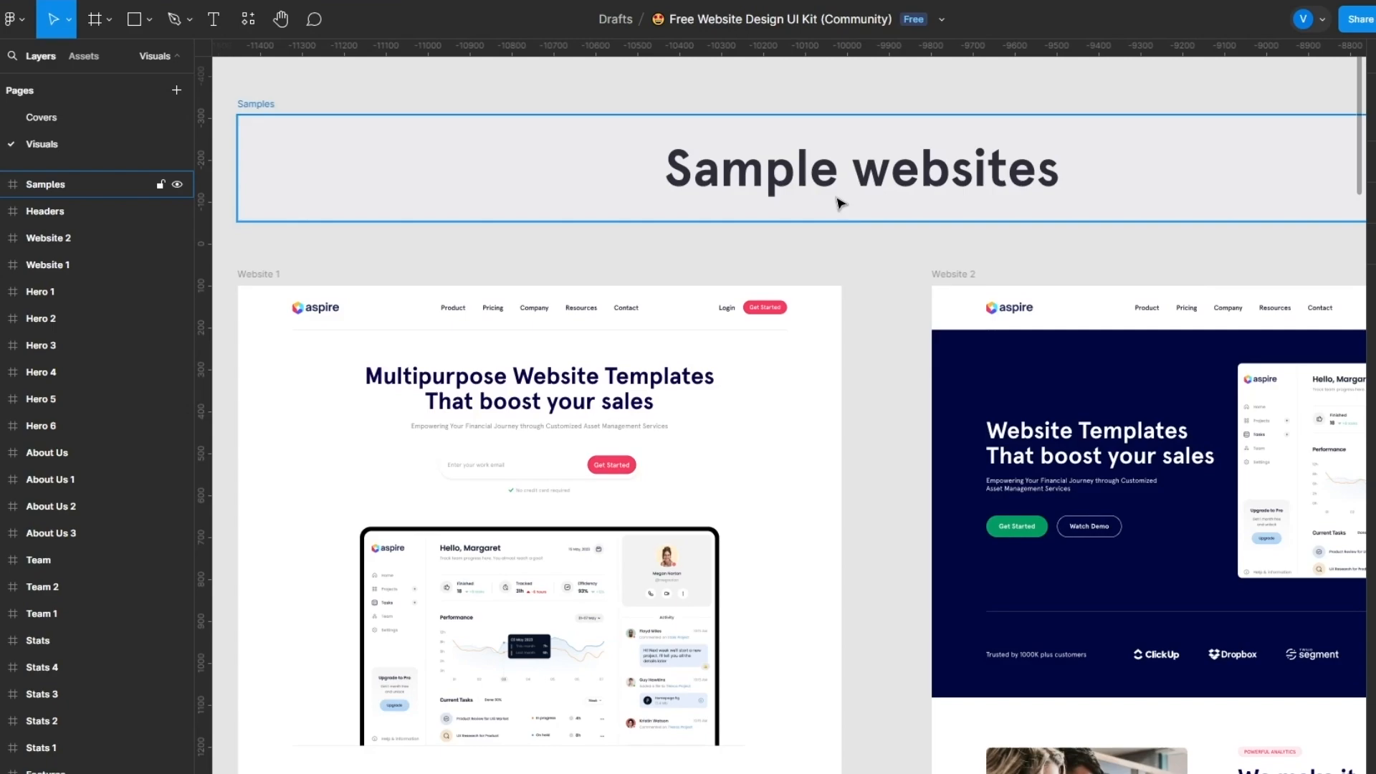
scroll(838, 201, "down", 5)
scroll(839, 194, "up", 5)
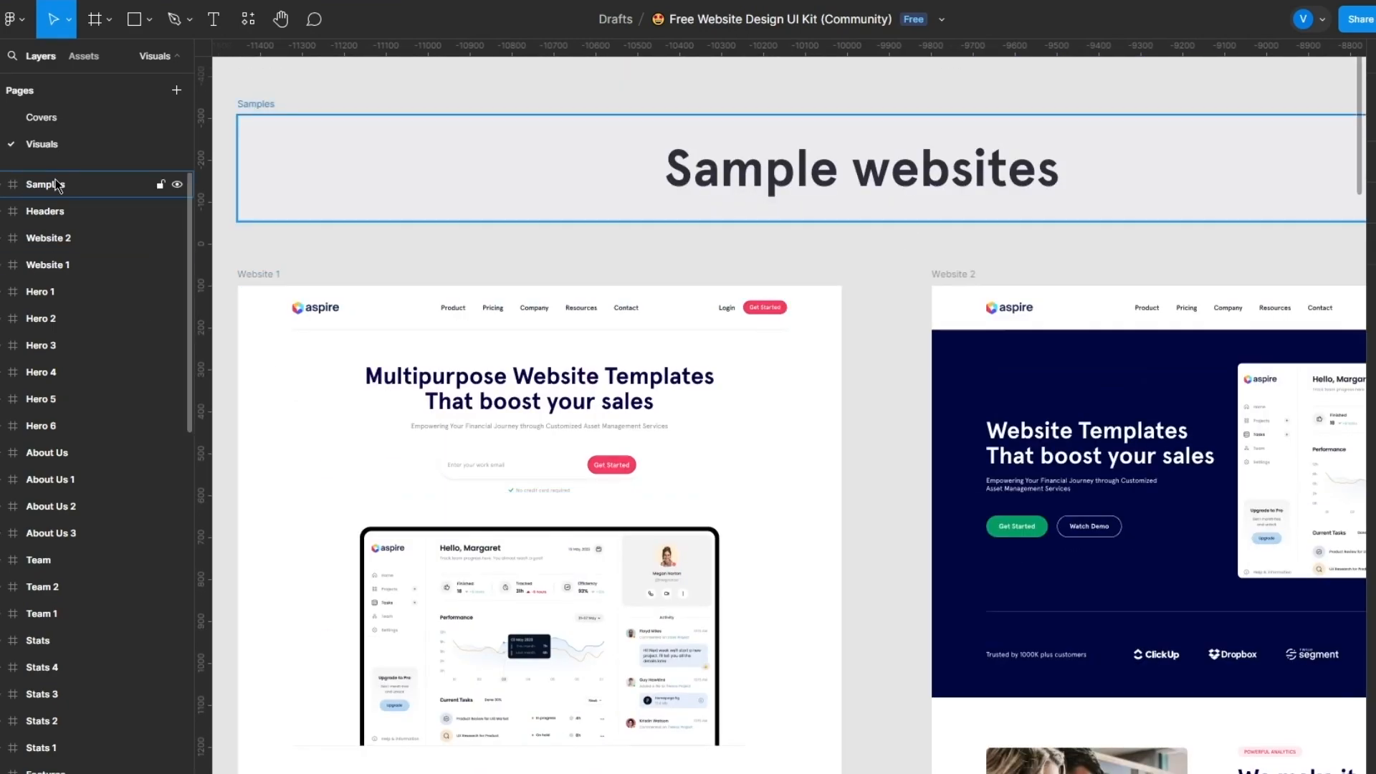
Step: Select the Headers, Website 2 and Website 1 frames in turn, and compare the two sample websites at a smaller scale
left_click(80, 213)
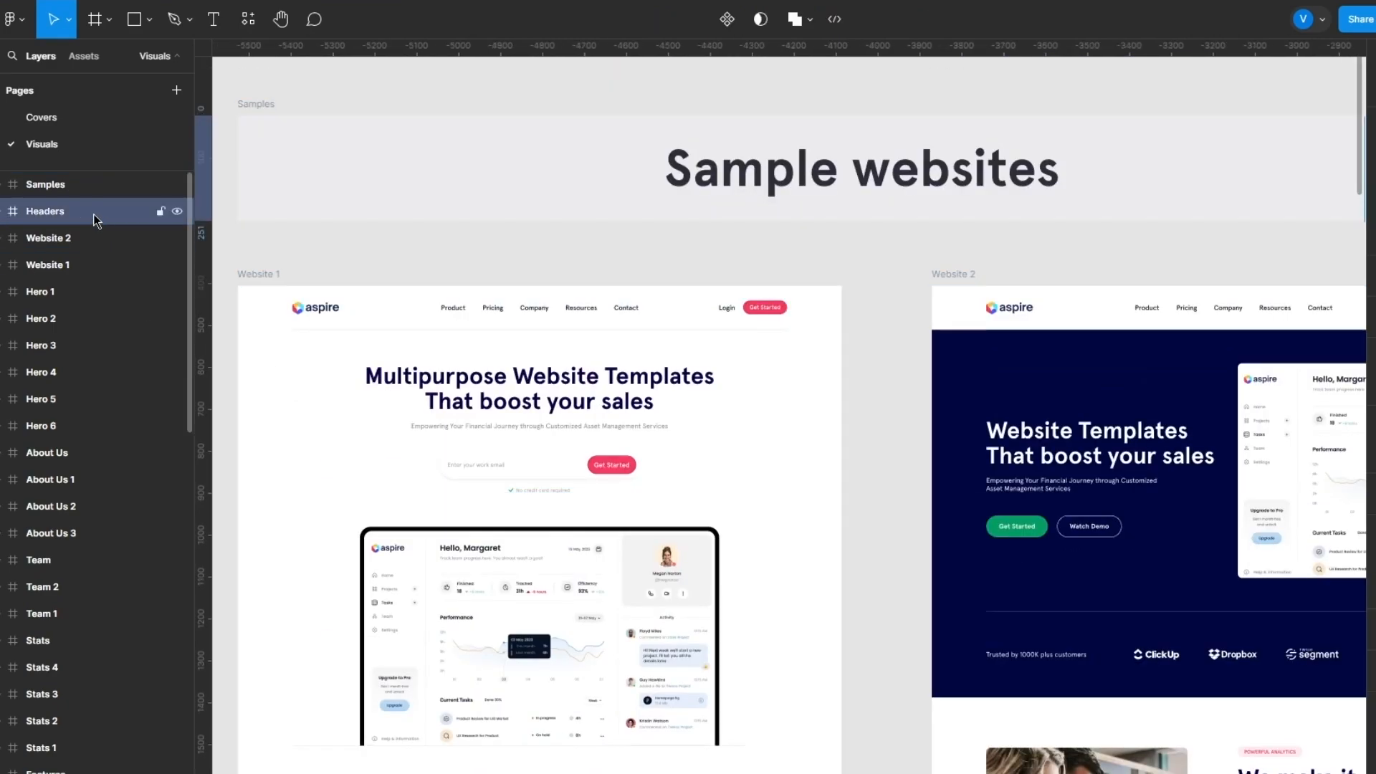
double_click(93, 213)
left_click(72, 238)
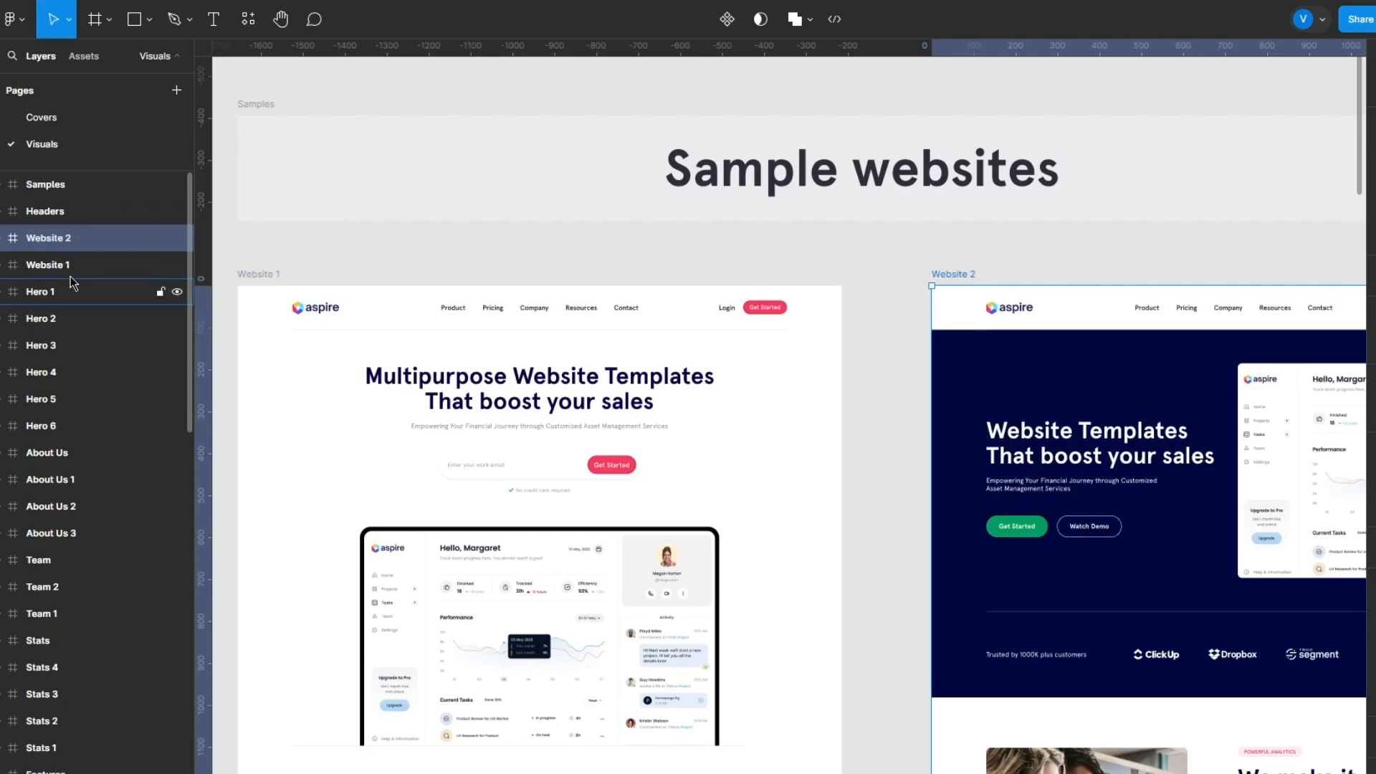
left_click(69, 264)
scroll(762, 304, "up", 10)
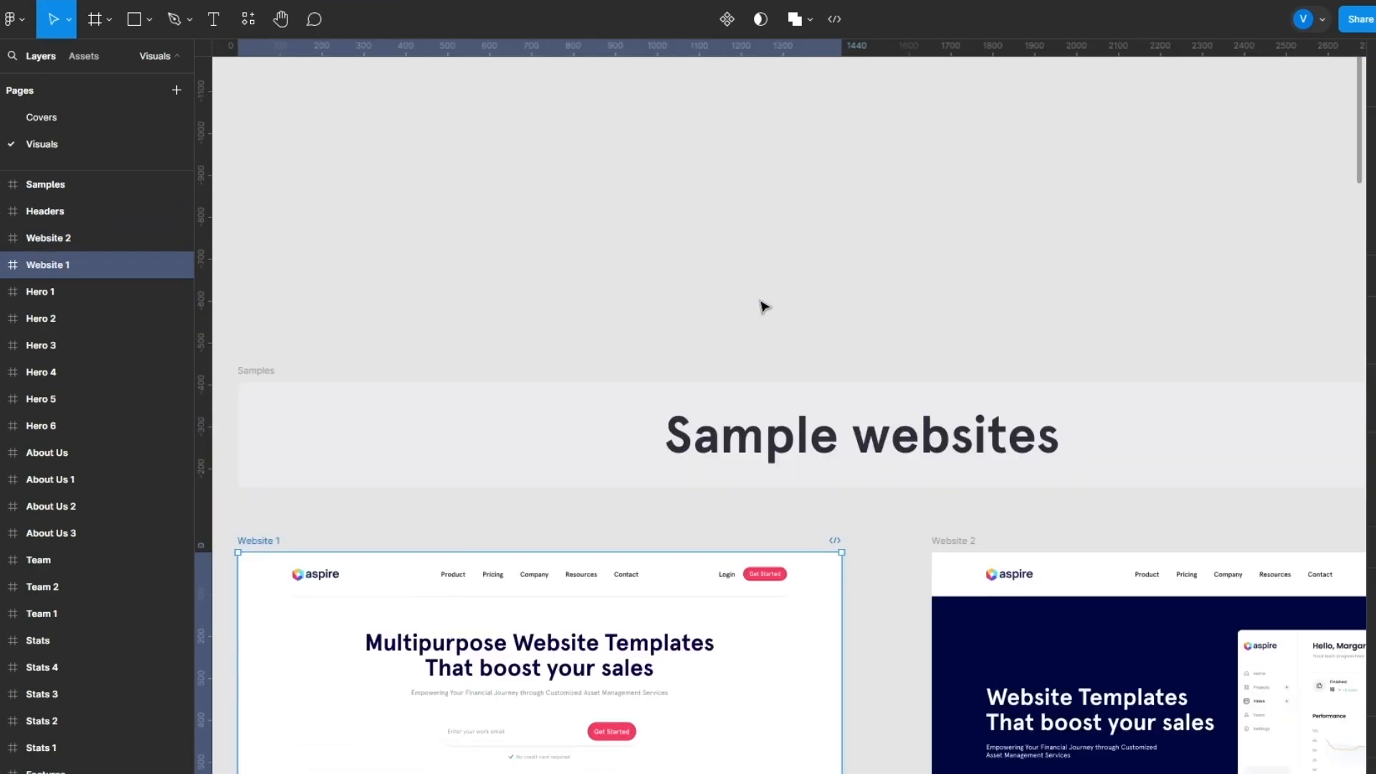
scroll(764, 306, "down", 15)
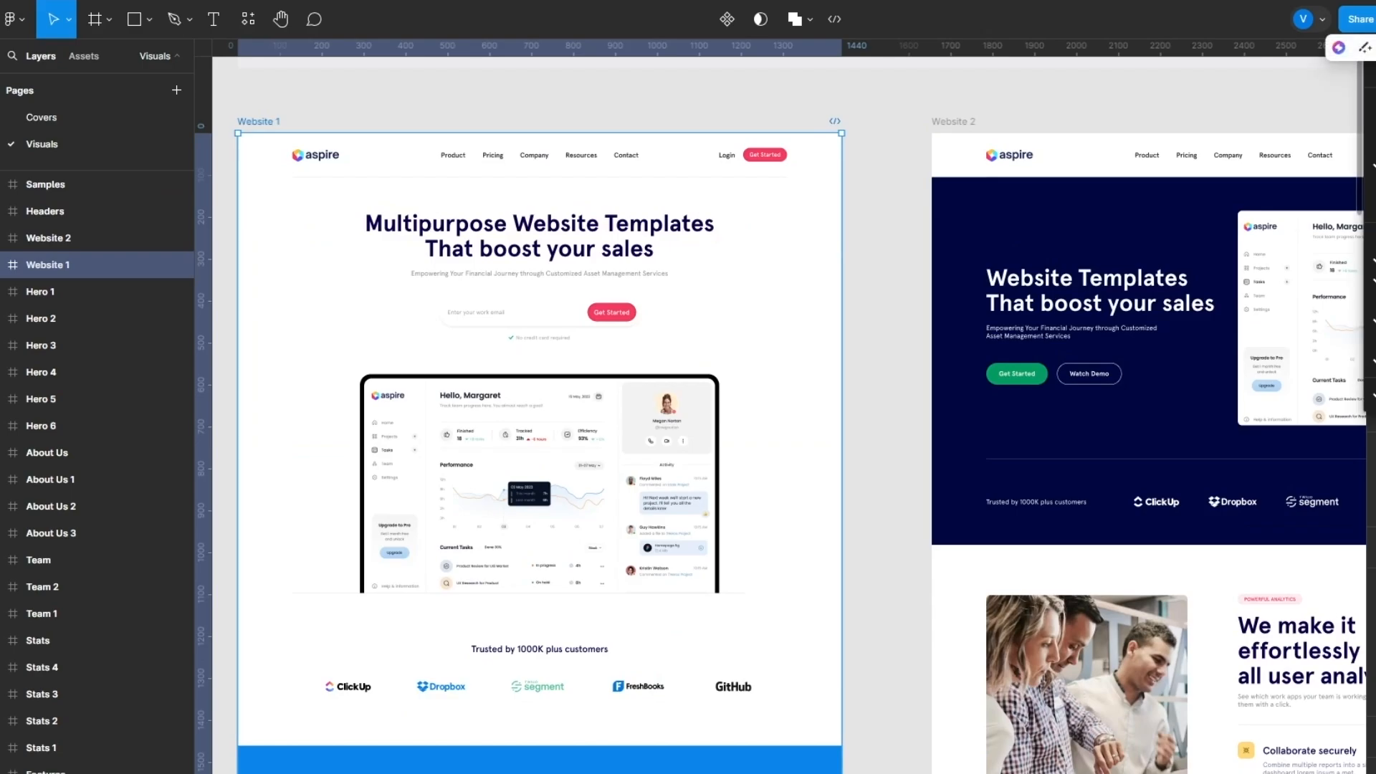
key("minus")
scroll(1152, 246, "down", 18)
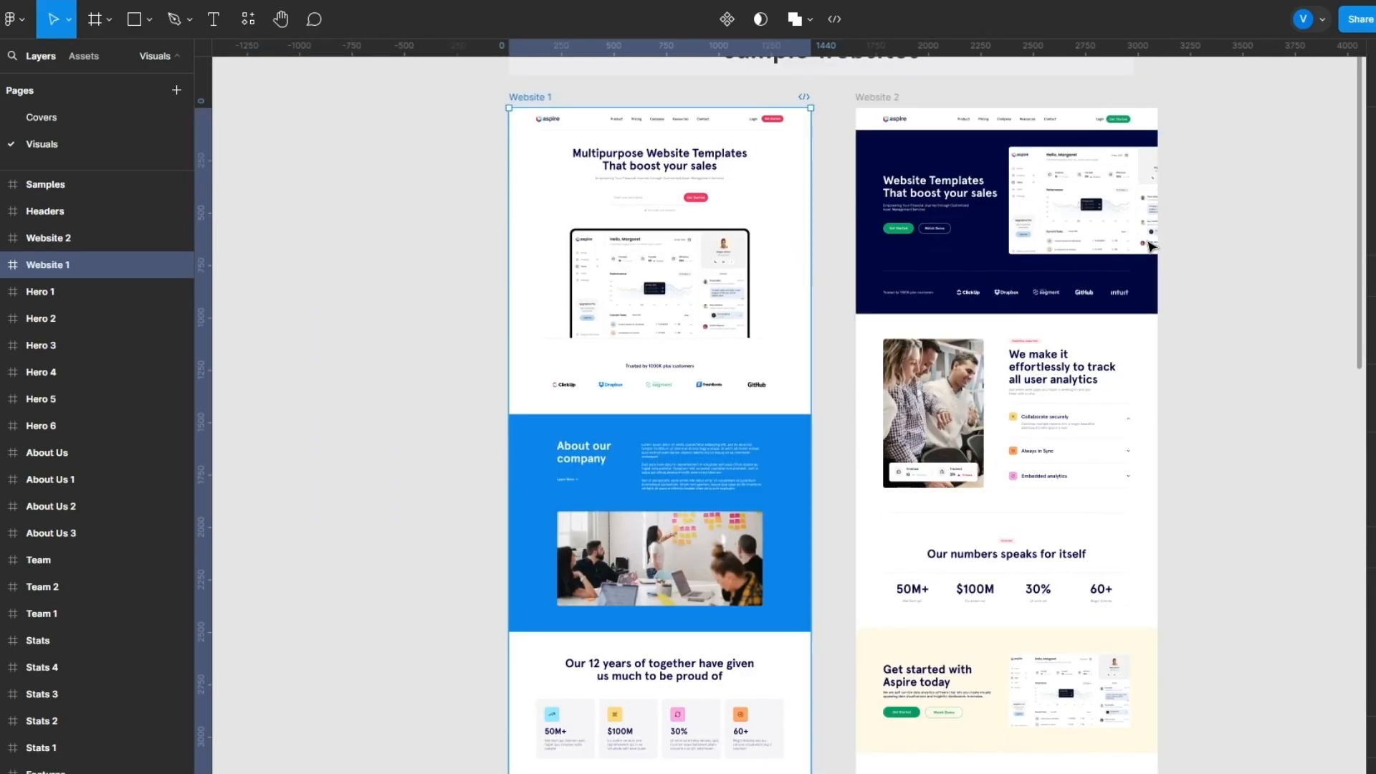
Step: Select the Website 2 frame and examine how the sample websites sit among the neighbouring sections at 6% scale
scroll(1152, 246, "up", 17)
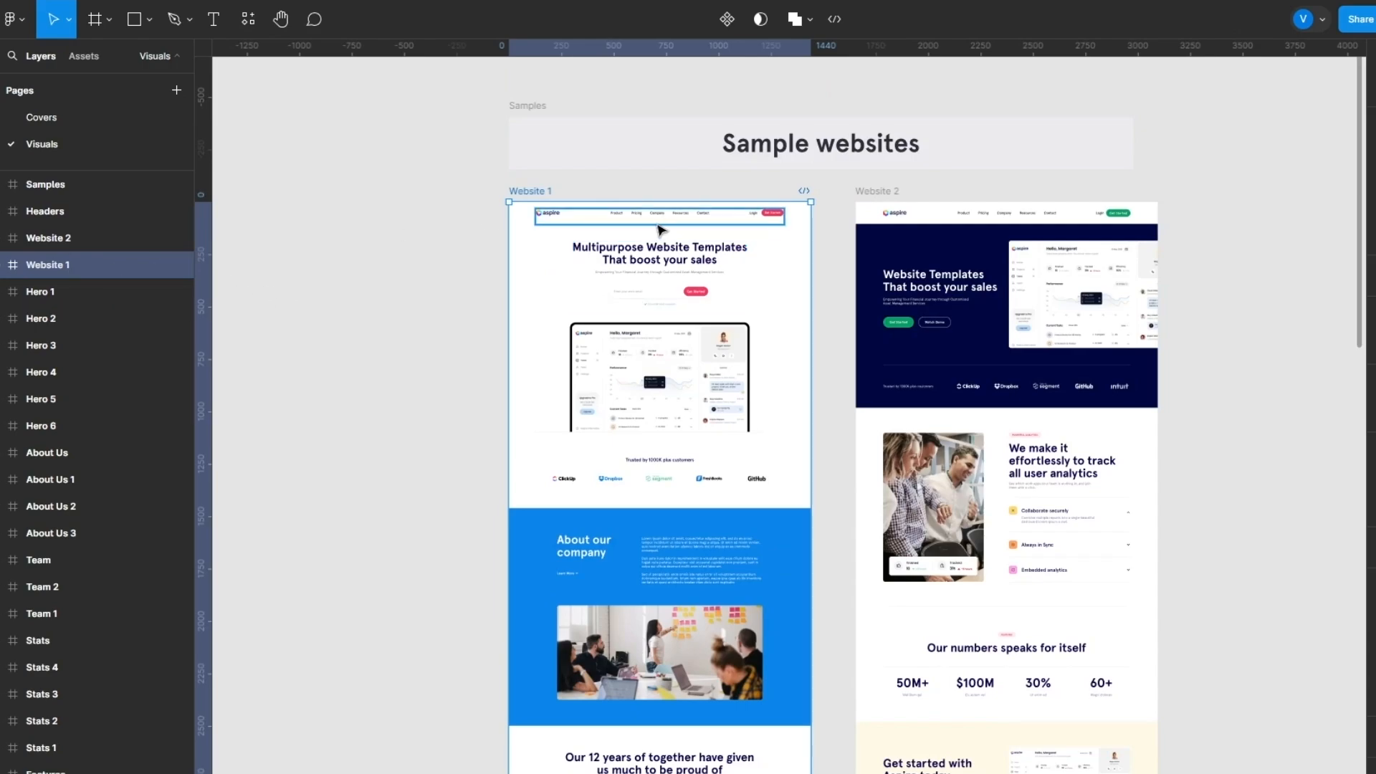
left_click(85, 238)
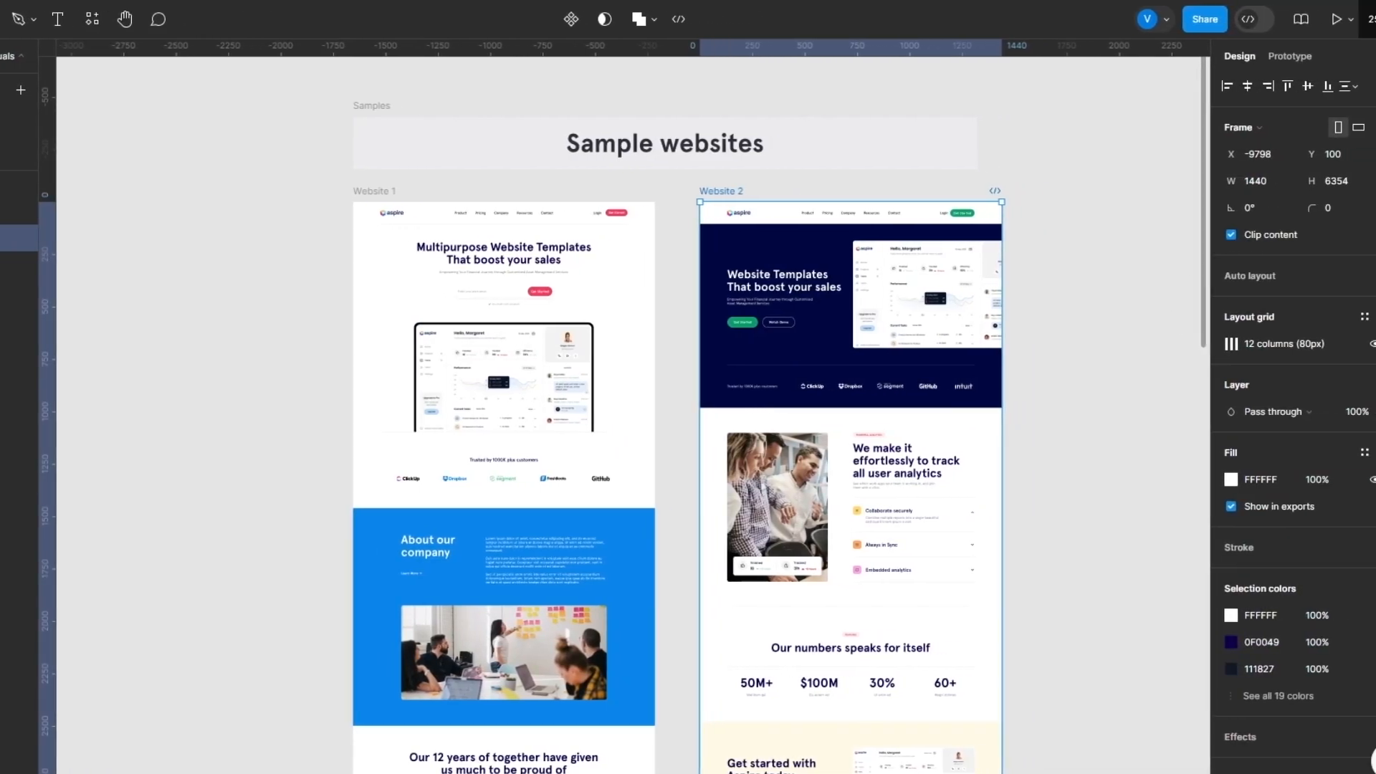
left_click(1373, 19)
left_click(1267, 126)
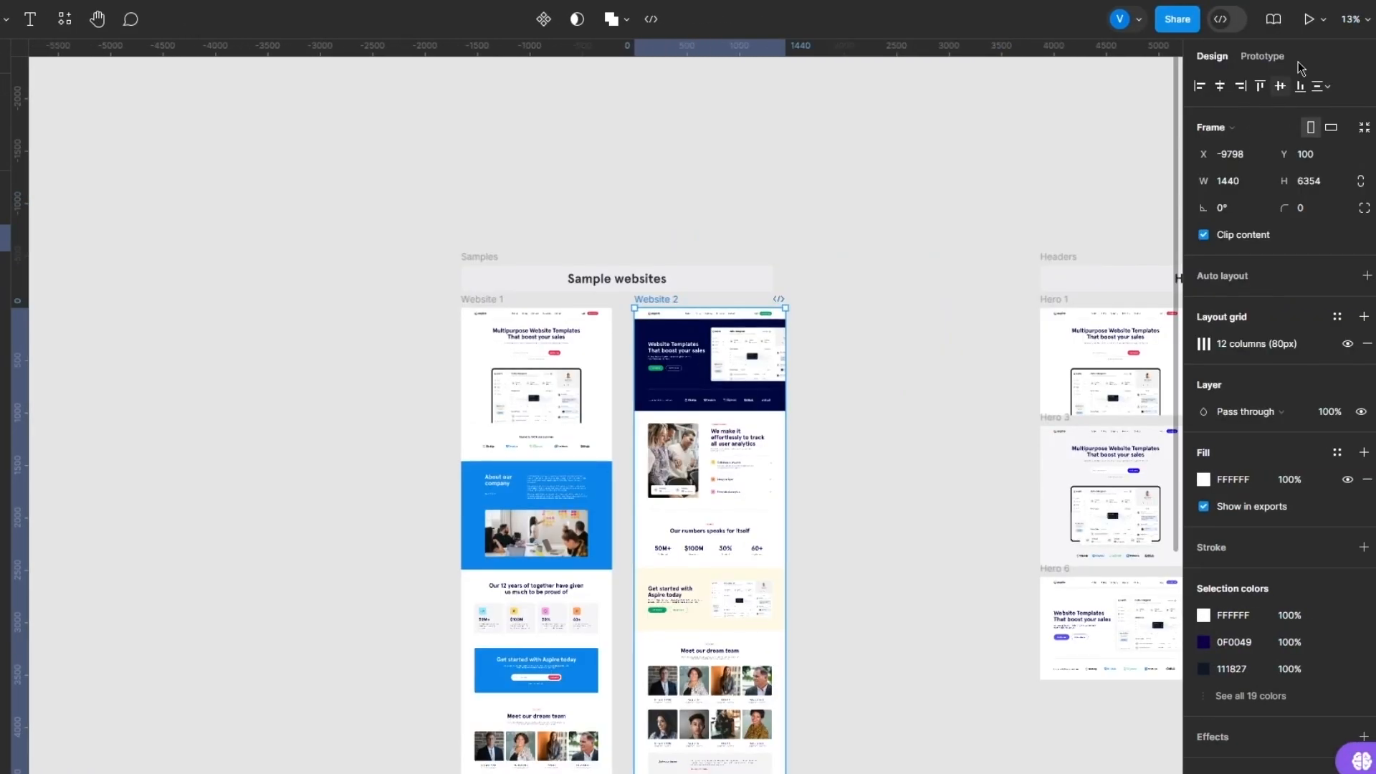
left_click(1355, 19)
left_click(1263, 123)
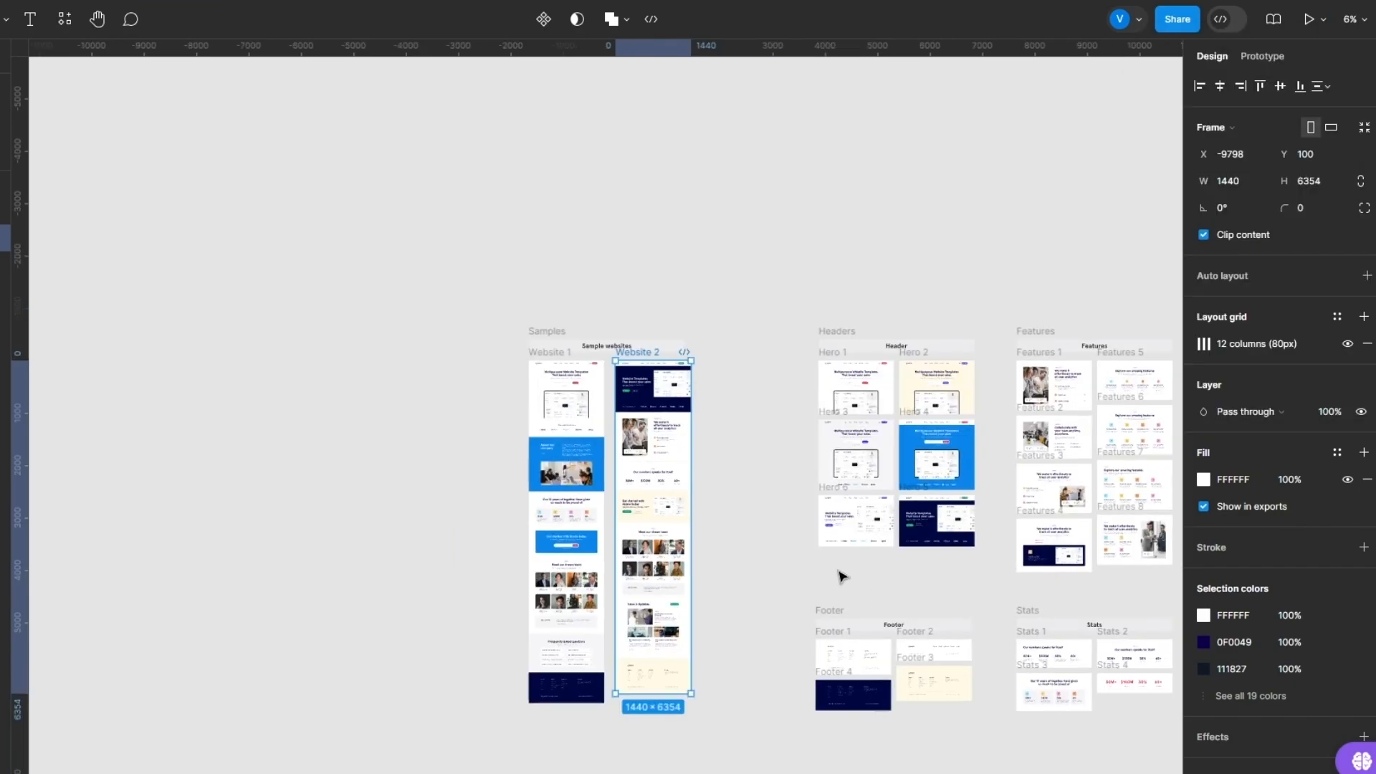
Step: Examine the remaining kit sections, from About Us and Team through Clients and News and blogs, and deselect Website 2
scroll(842, 577, "up", 3)
scroll(838, 562, "down", 5)
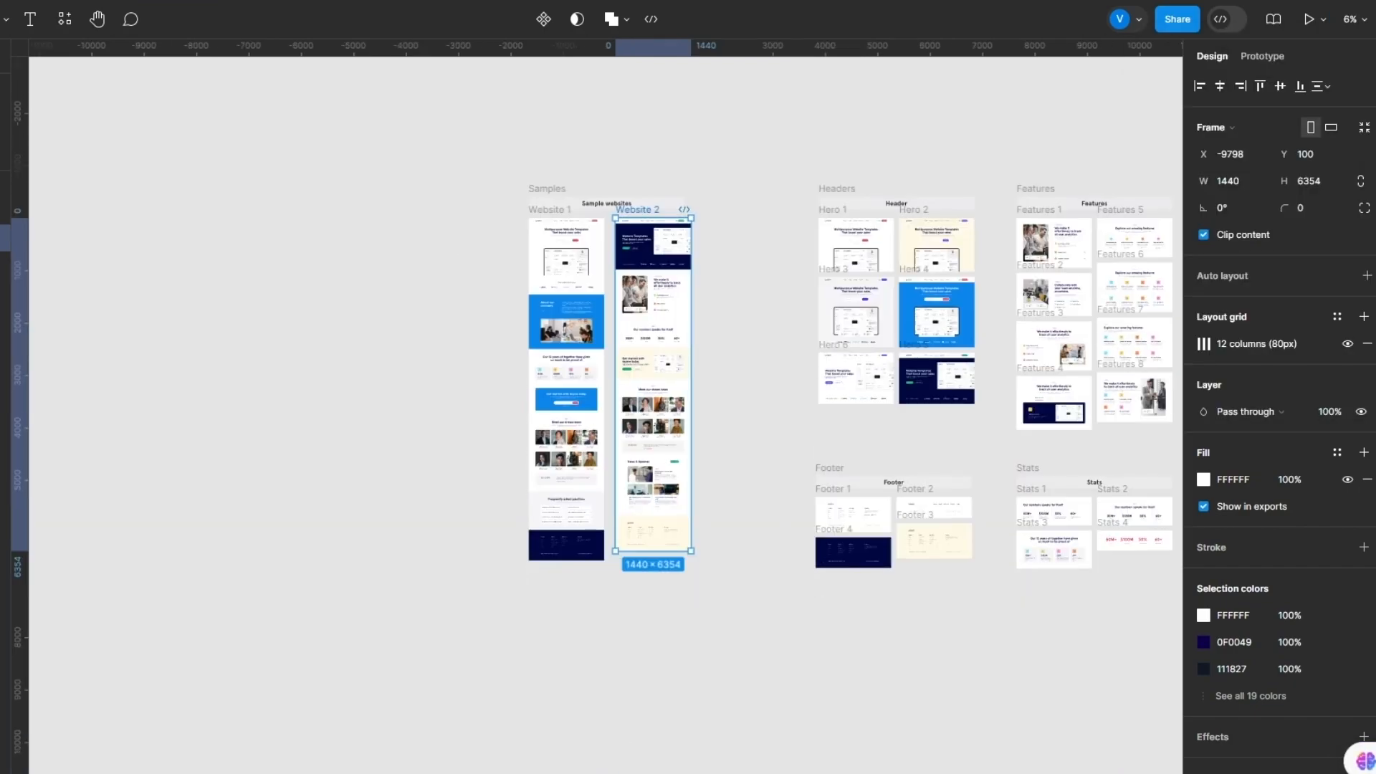
scroll(476, 767, "right", 15)
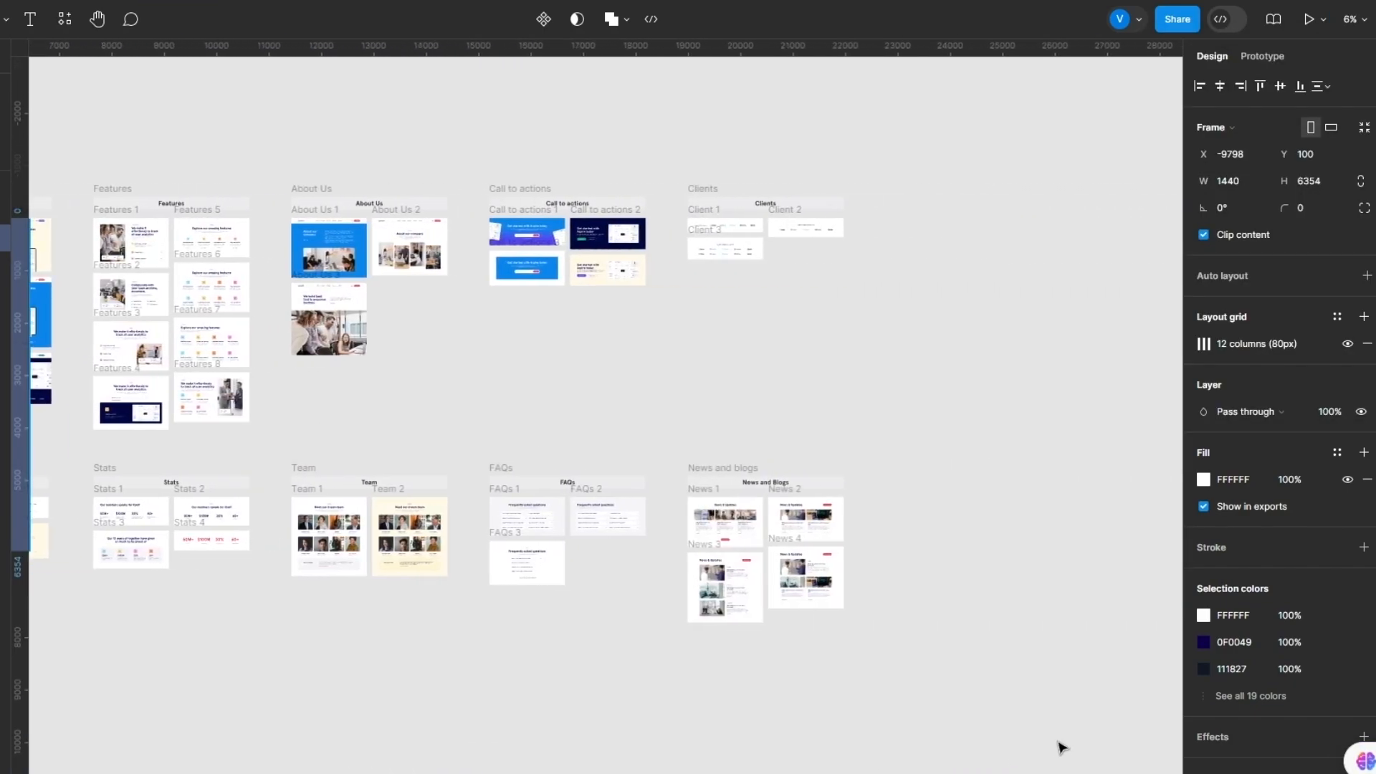
scroll(1061, 747, "right", 7)
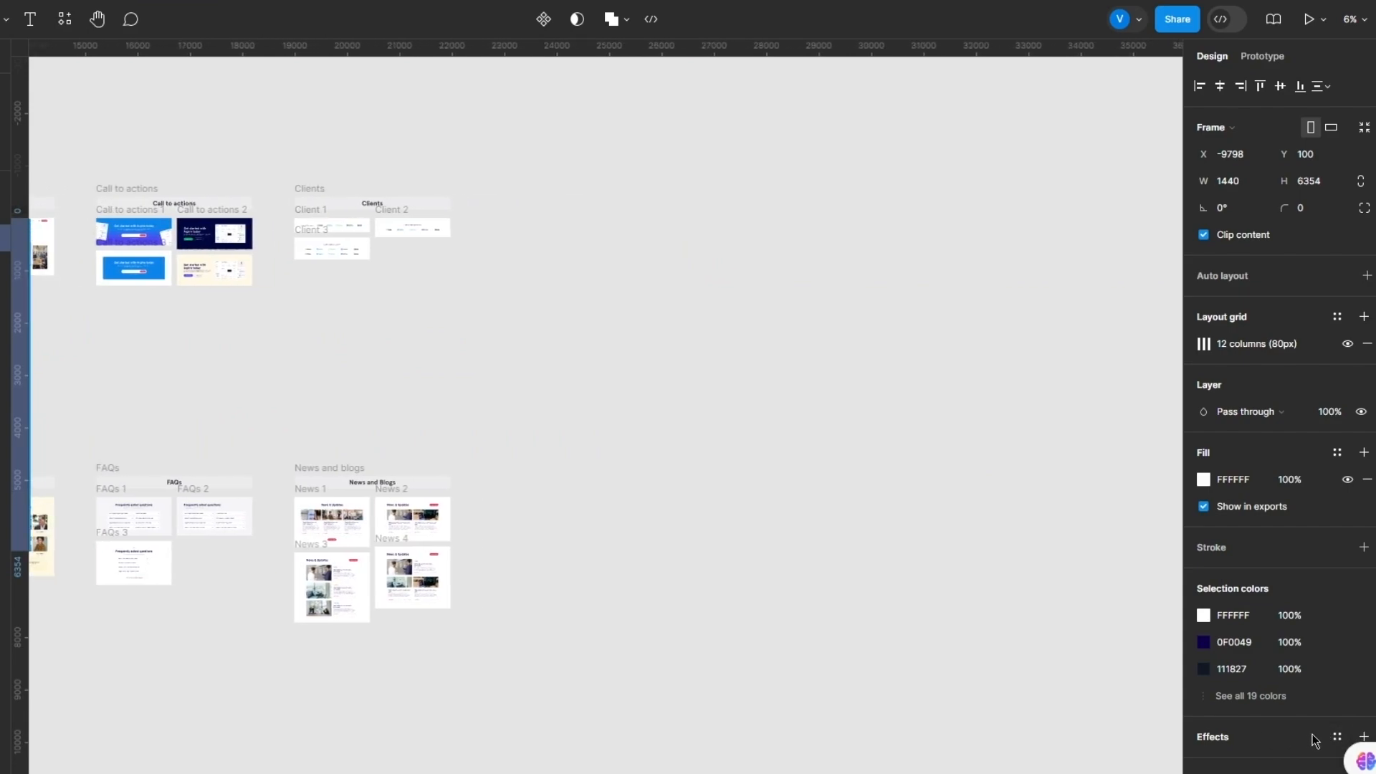
left_click_drag(1312, 734, 1346, 735)
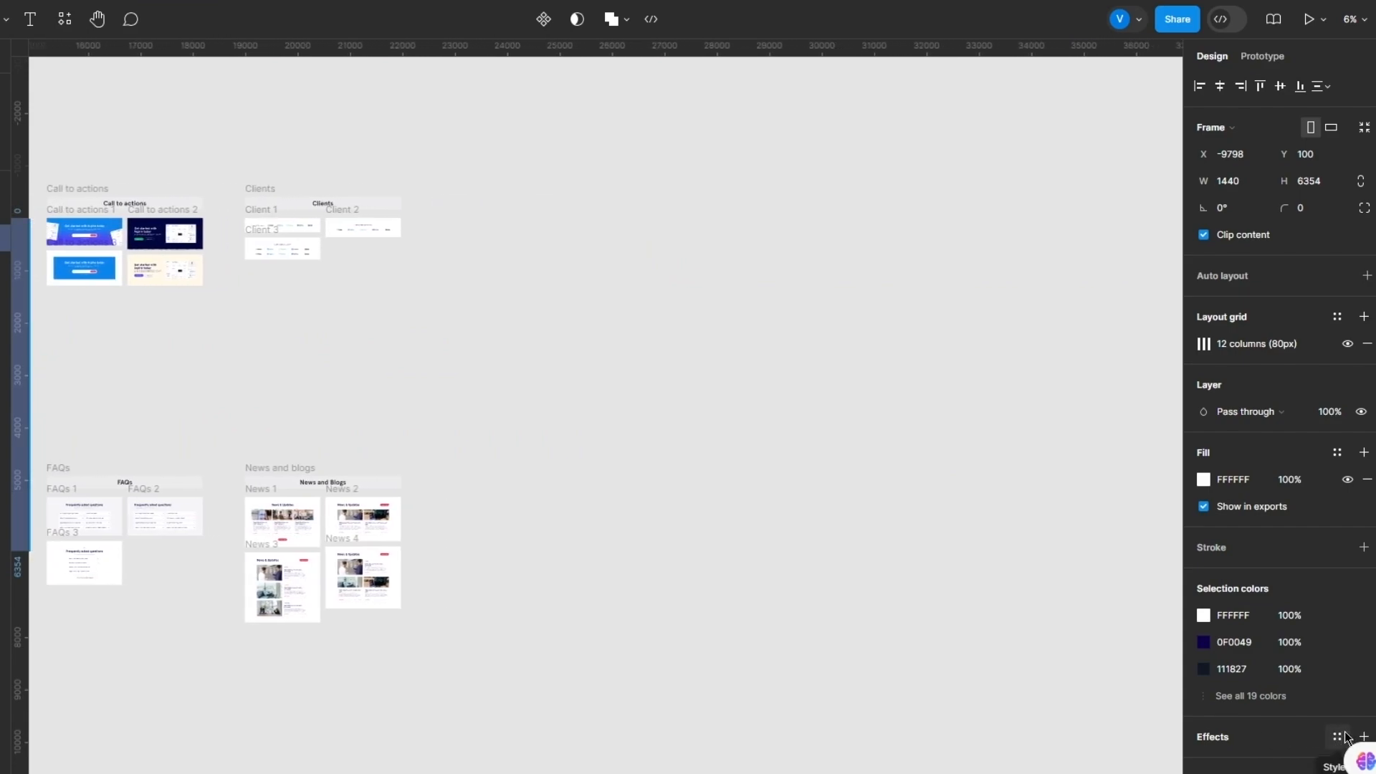
key("Escape")
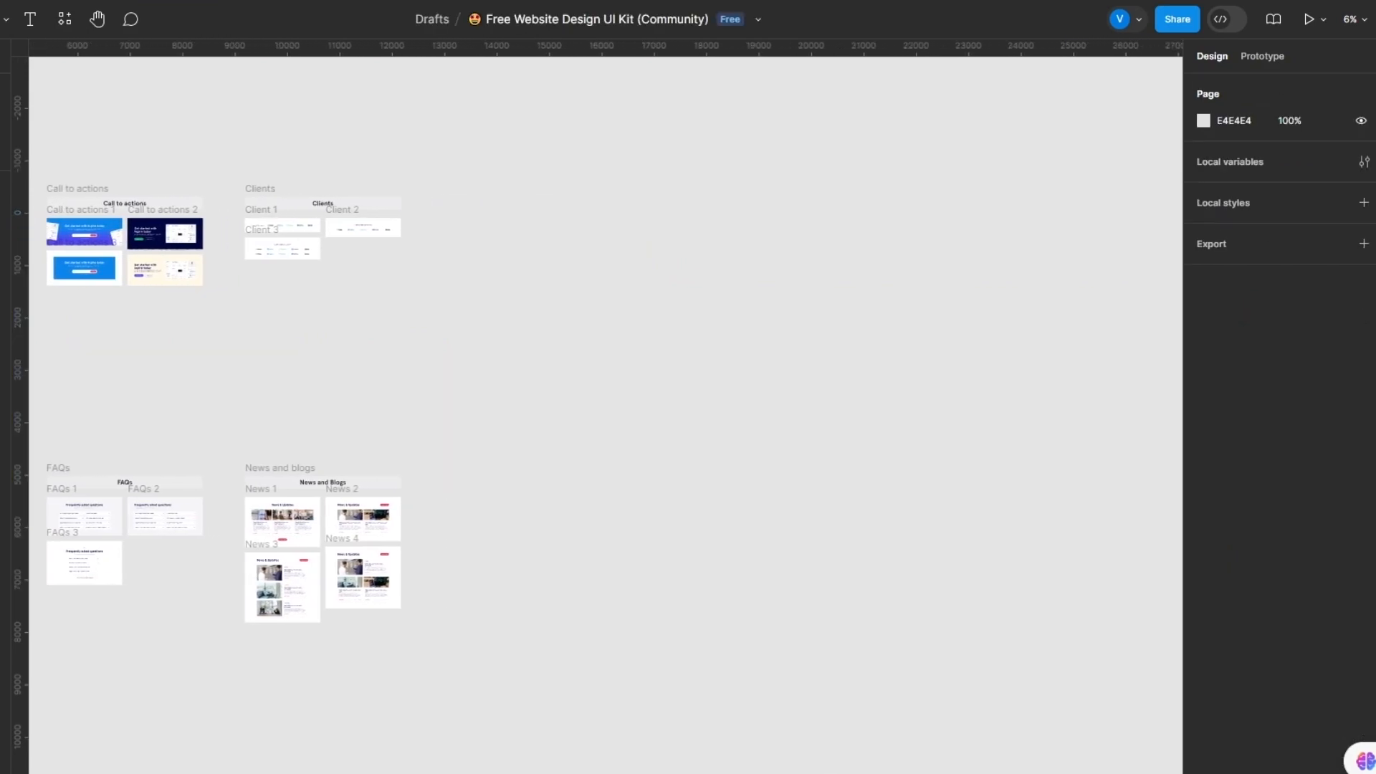
Step: Create a 1440 × 1024 frame from the Desktop preset on the empty canvas beyond the Clients and News and blogs sections
scroll(605, 416, "right", 2)
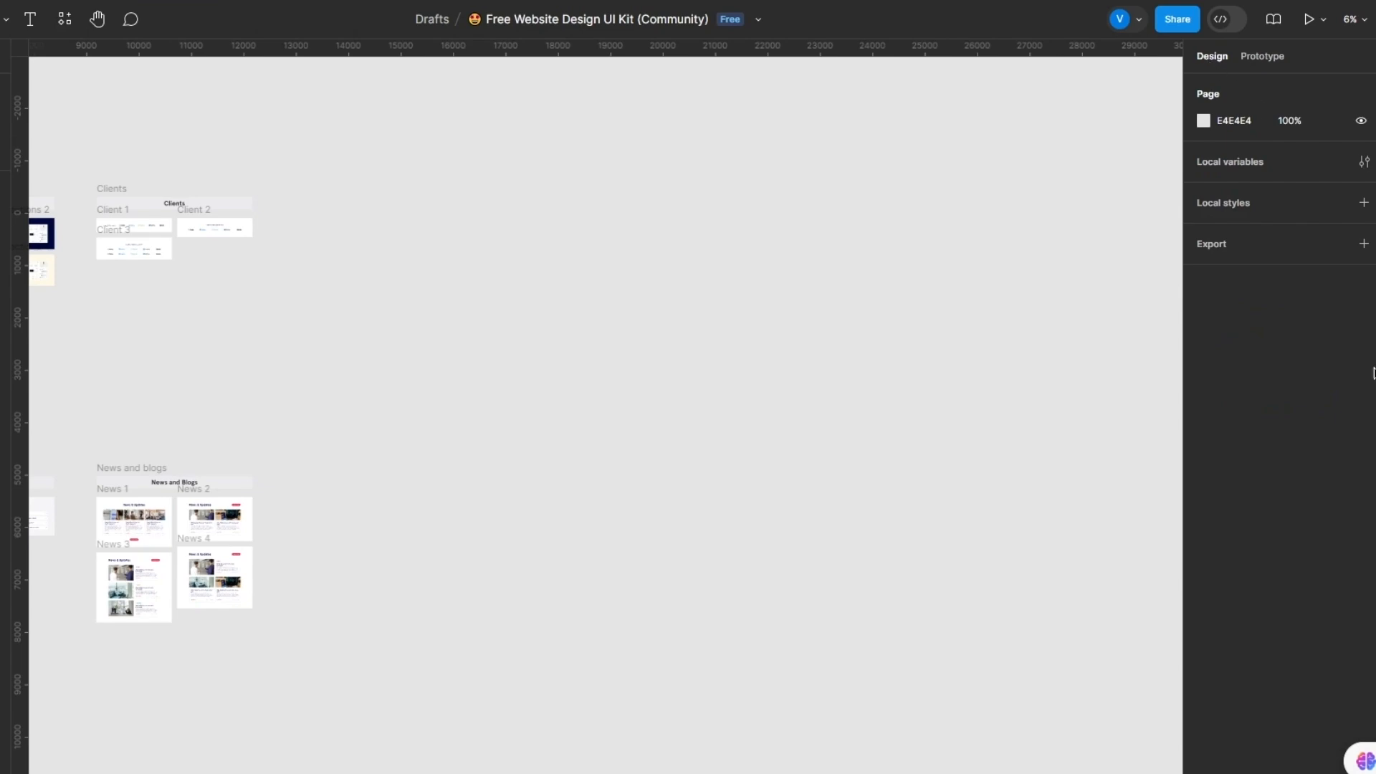
left_click(107, 26)
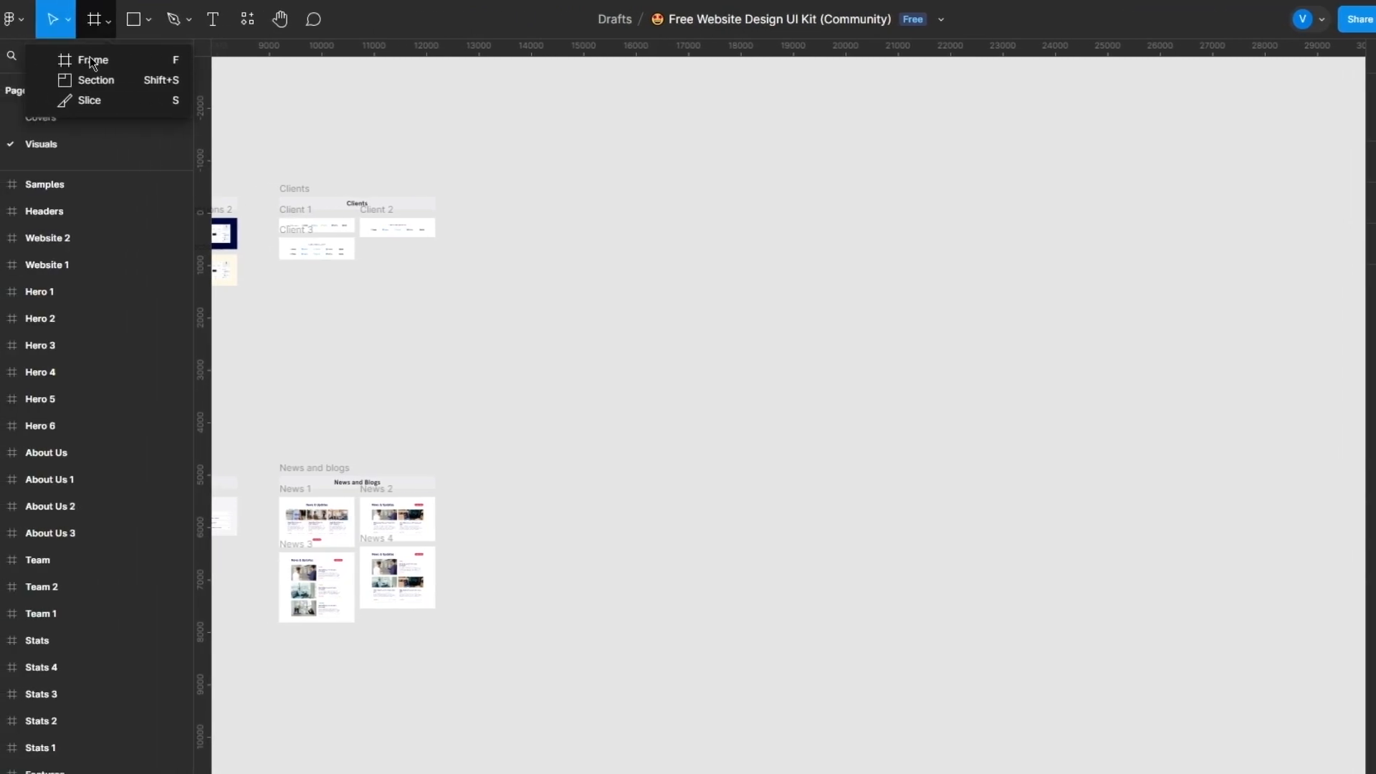
left_click(89, 60)
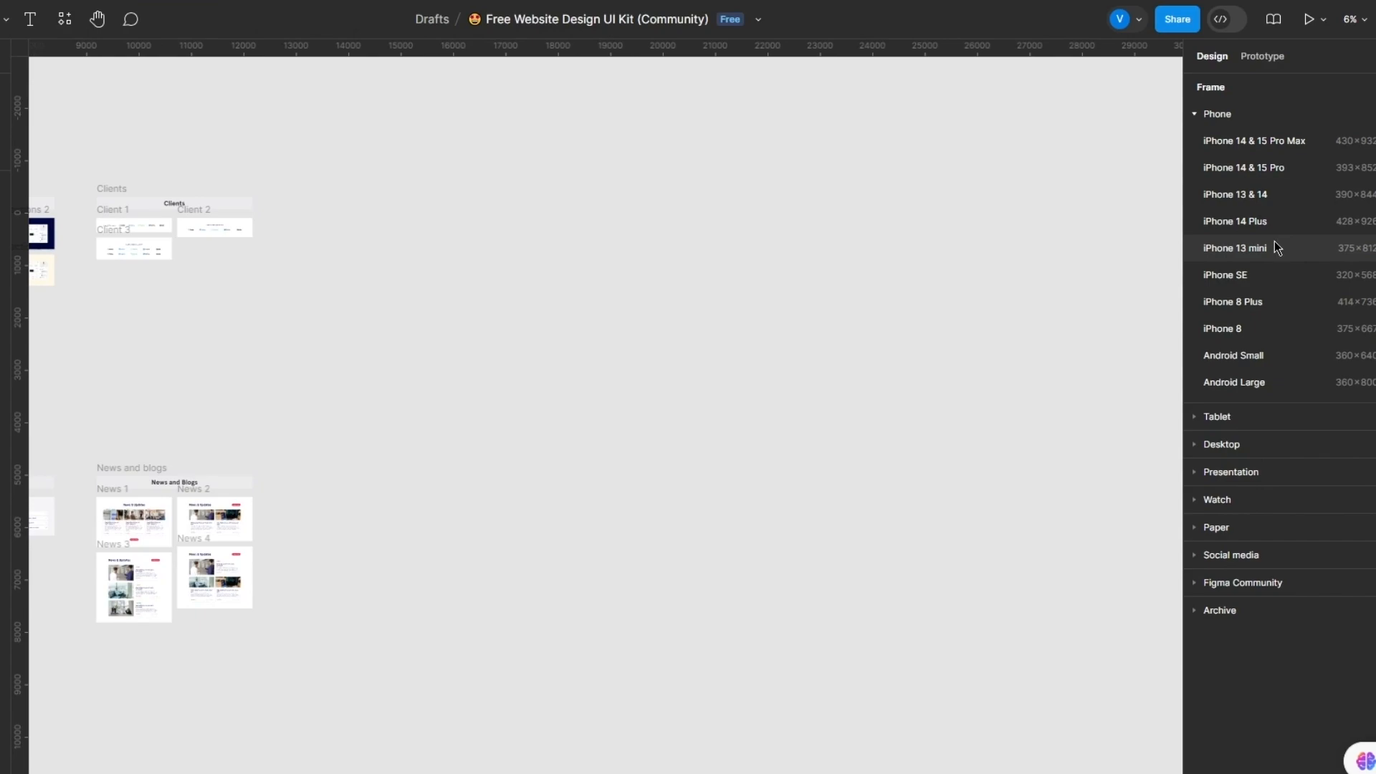
left_click(1195, 114)
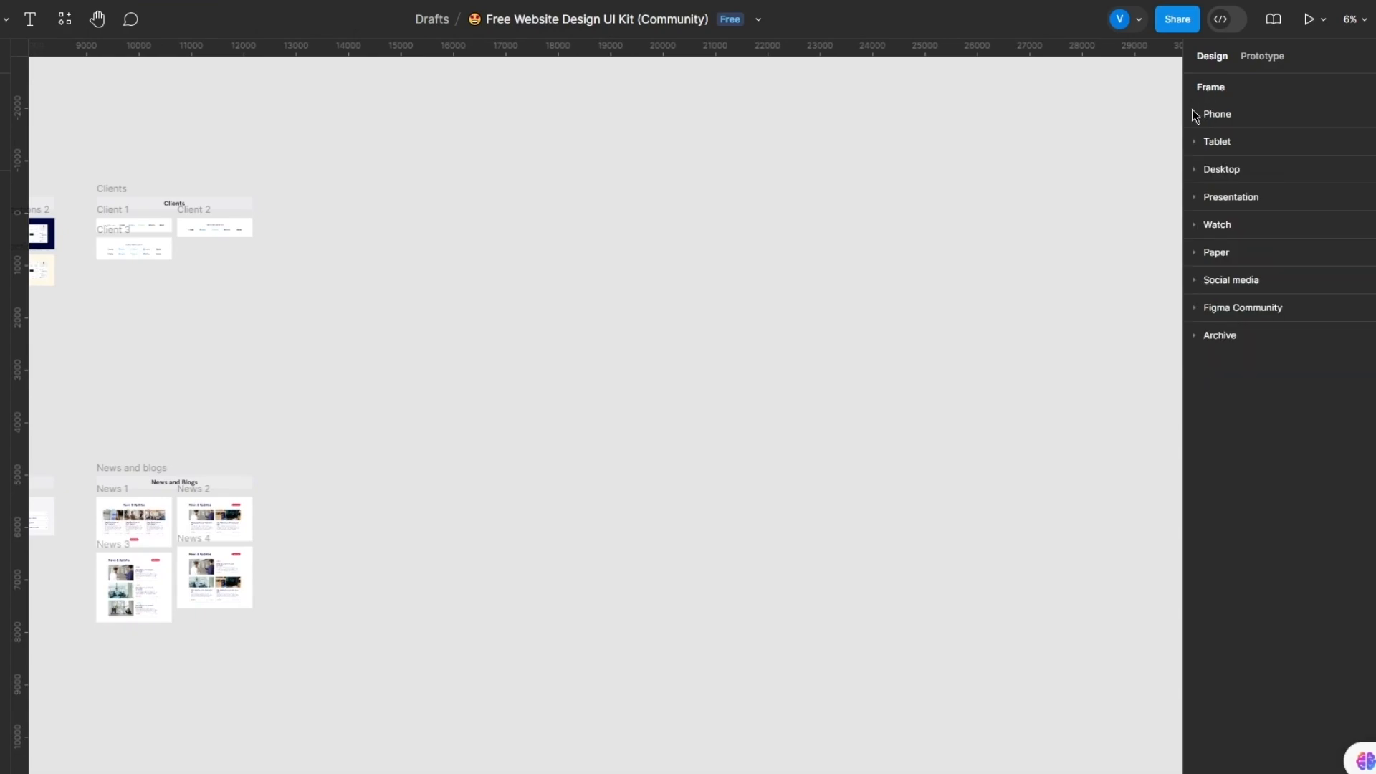
left_click(1197, 172)
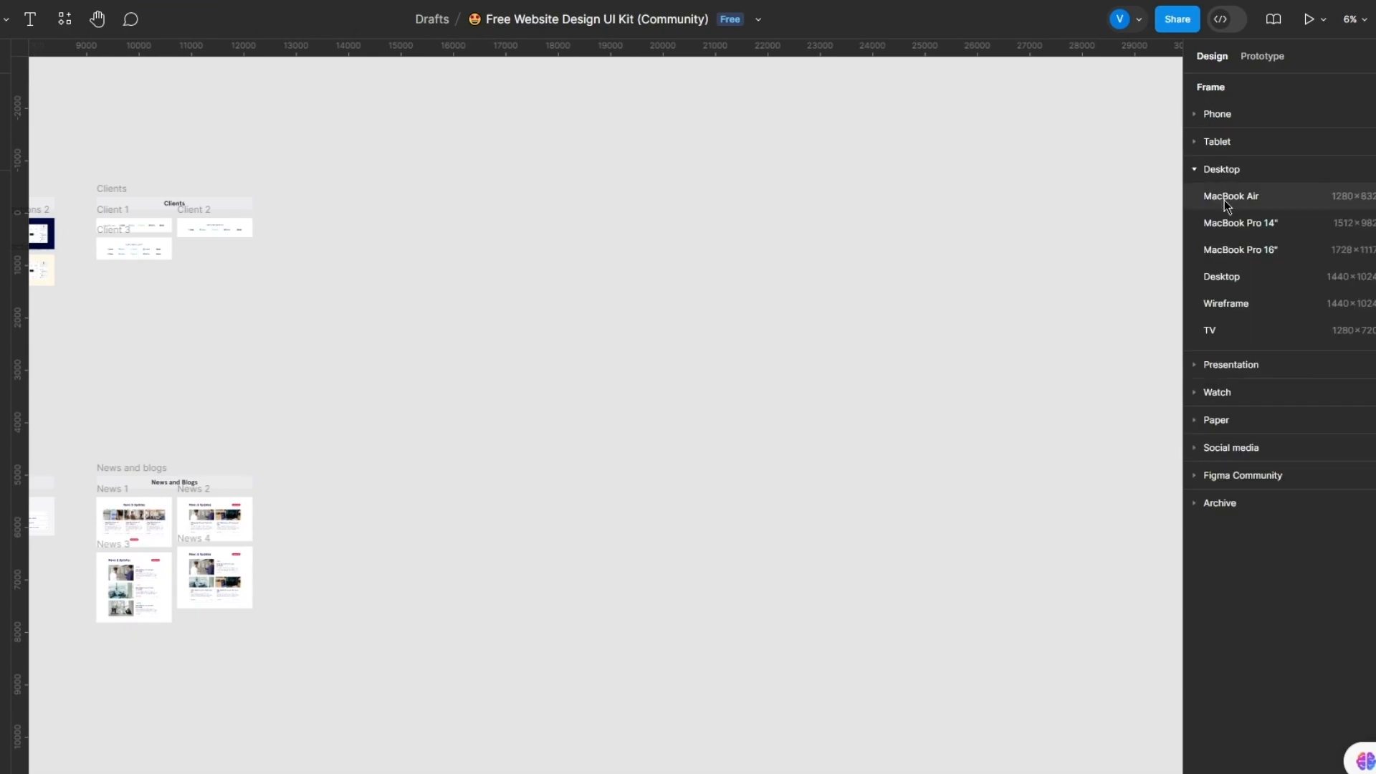
left_click(1224, 278)
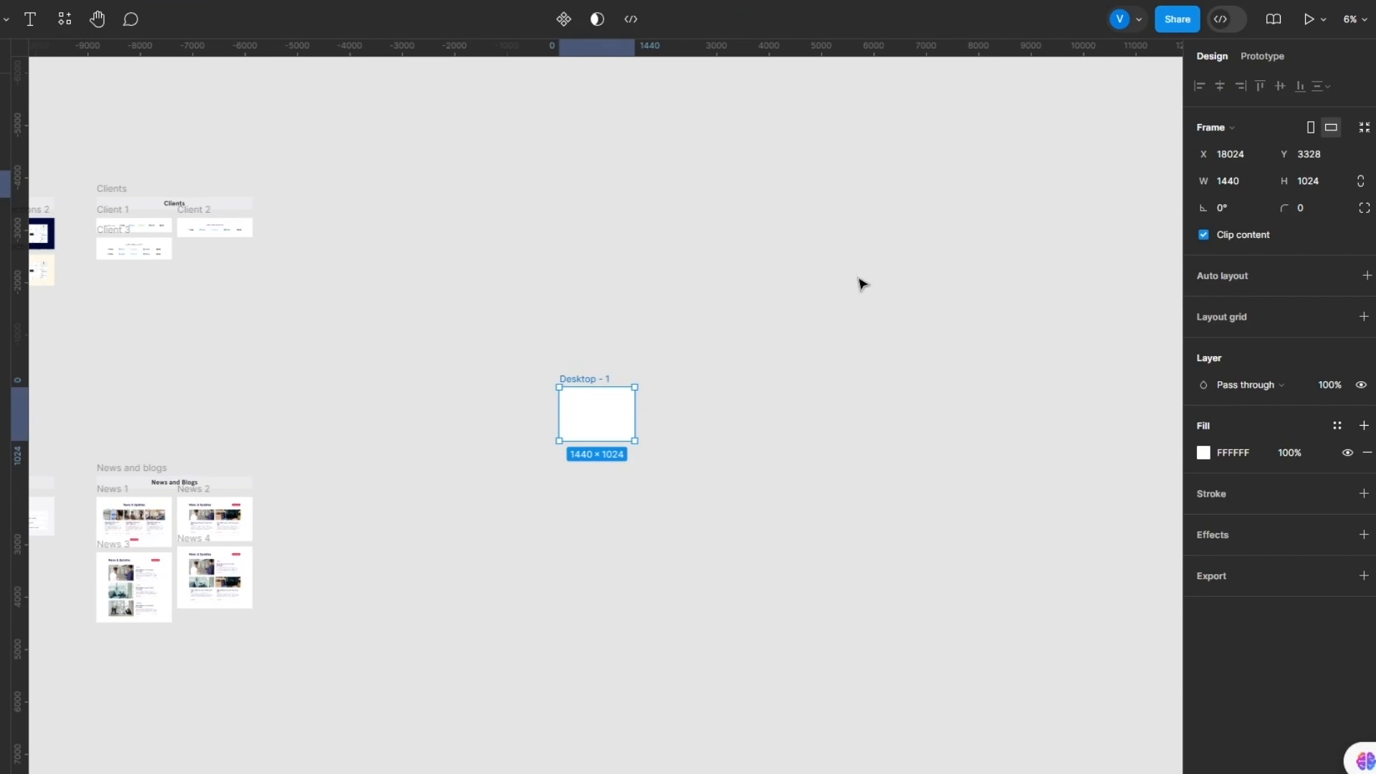
Step: Move the new desktop frame to about X 15560, Y -704 and enlarge it to about 6584 × 14576
left_click_drag(635, 440, 967, 638)
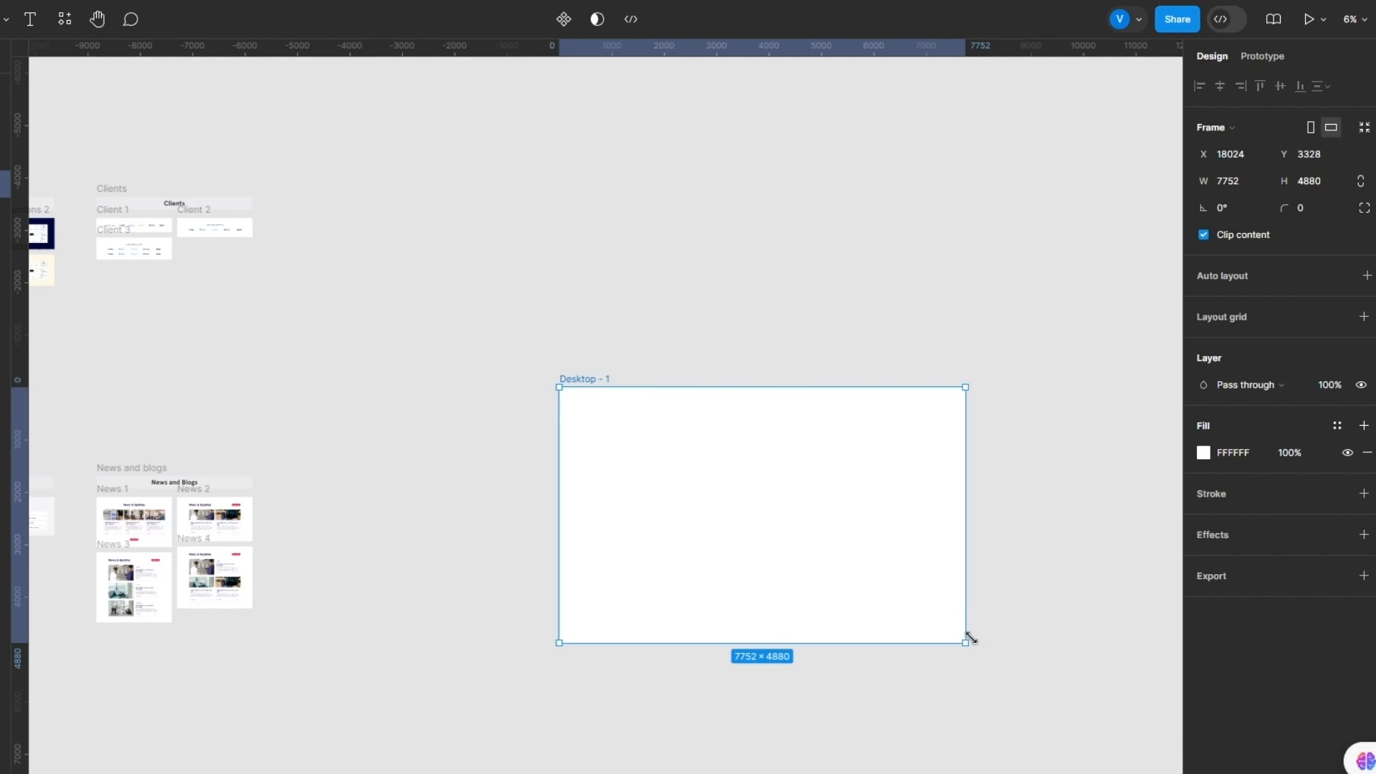
left_click_drag(789, 522, 660, 307)
key("Escape")
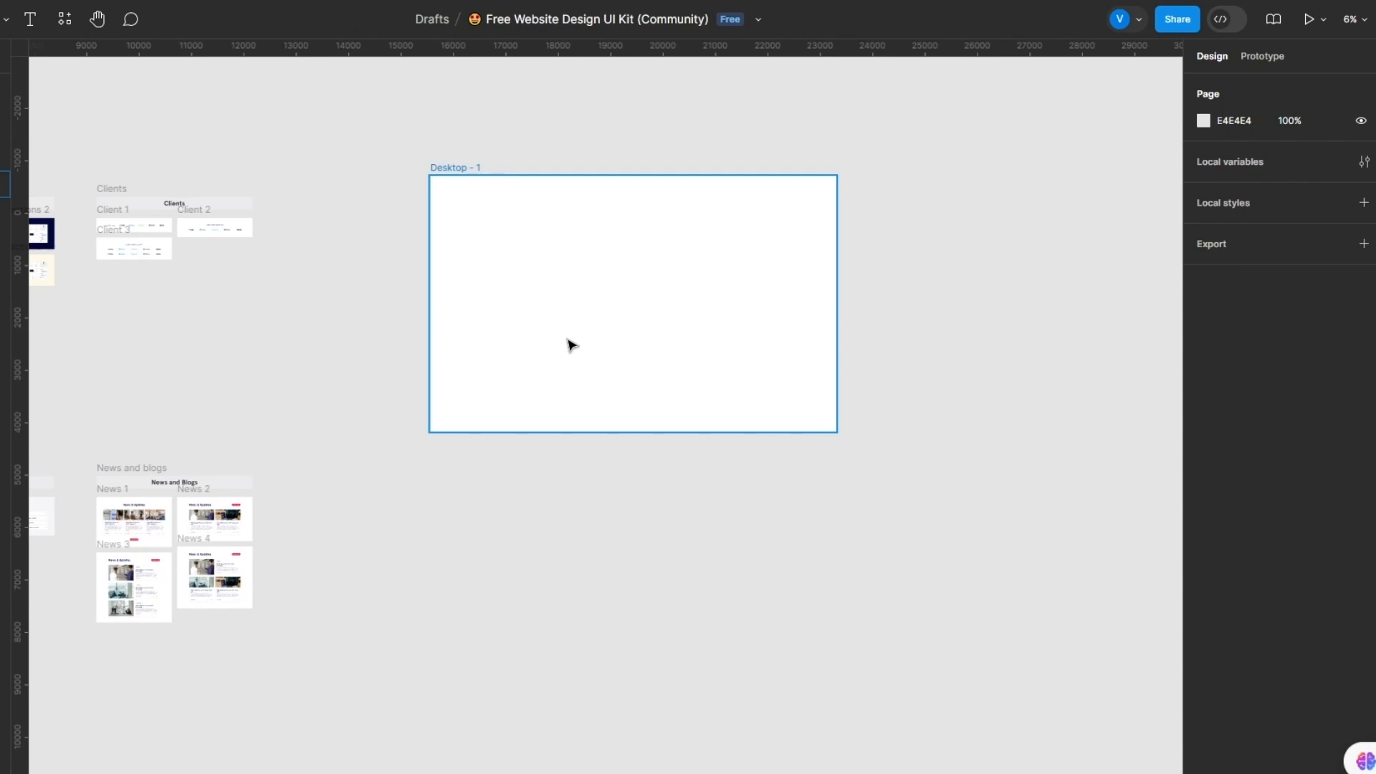
left_click(640, 348)
left_click_drag(835, 433, 775, 711)
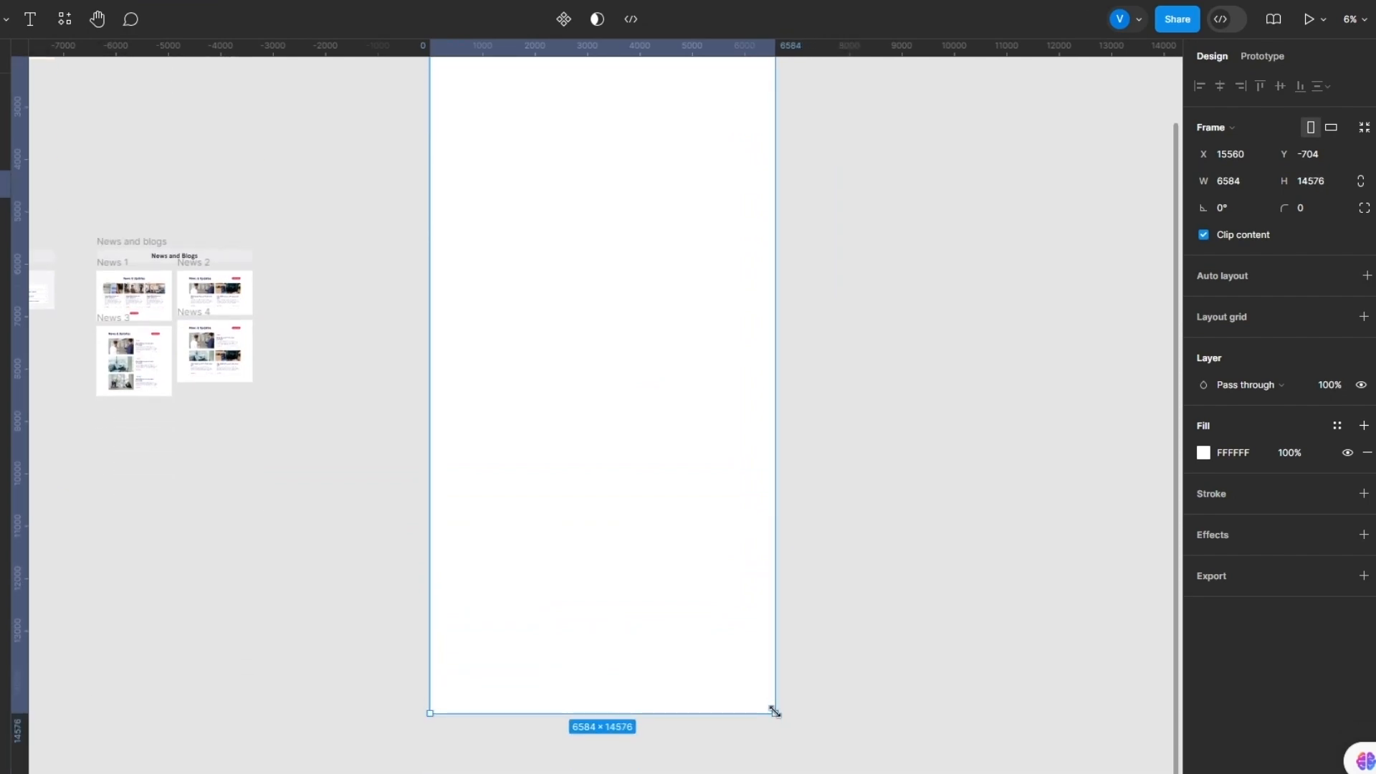
Step: Change the desktop frame's fill to a solid dark navy blue, 070556
scroll(630, 483, "up", 5)
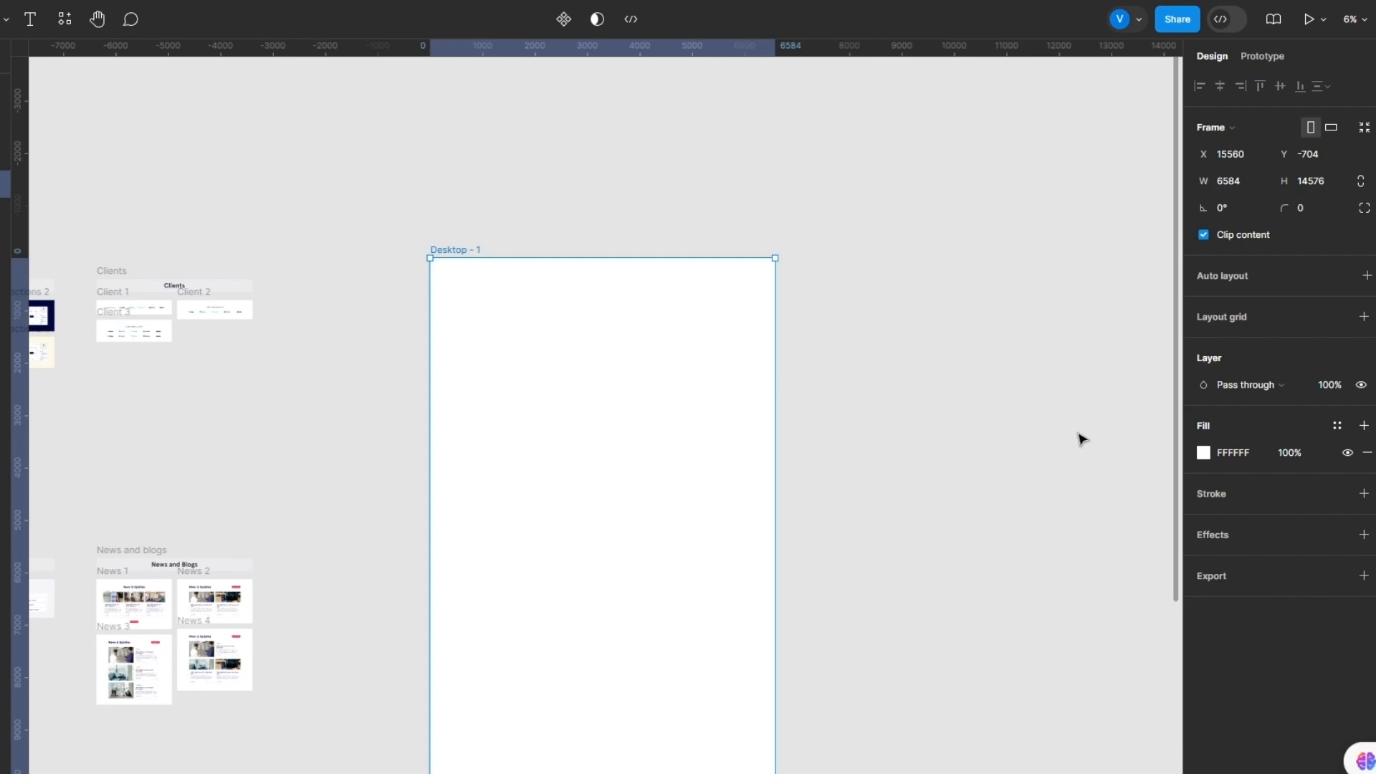
left_click(1203, 452)
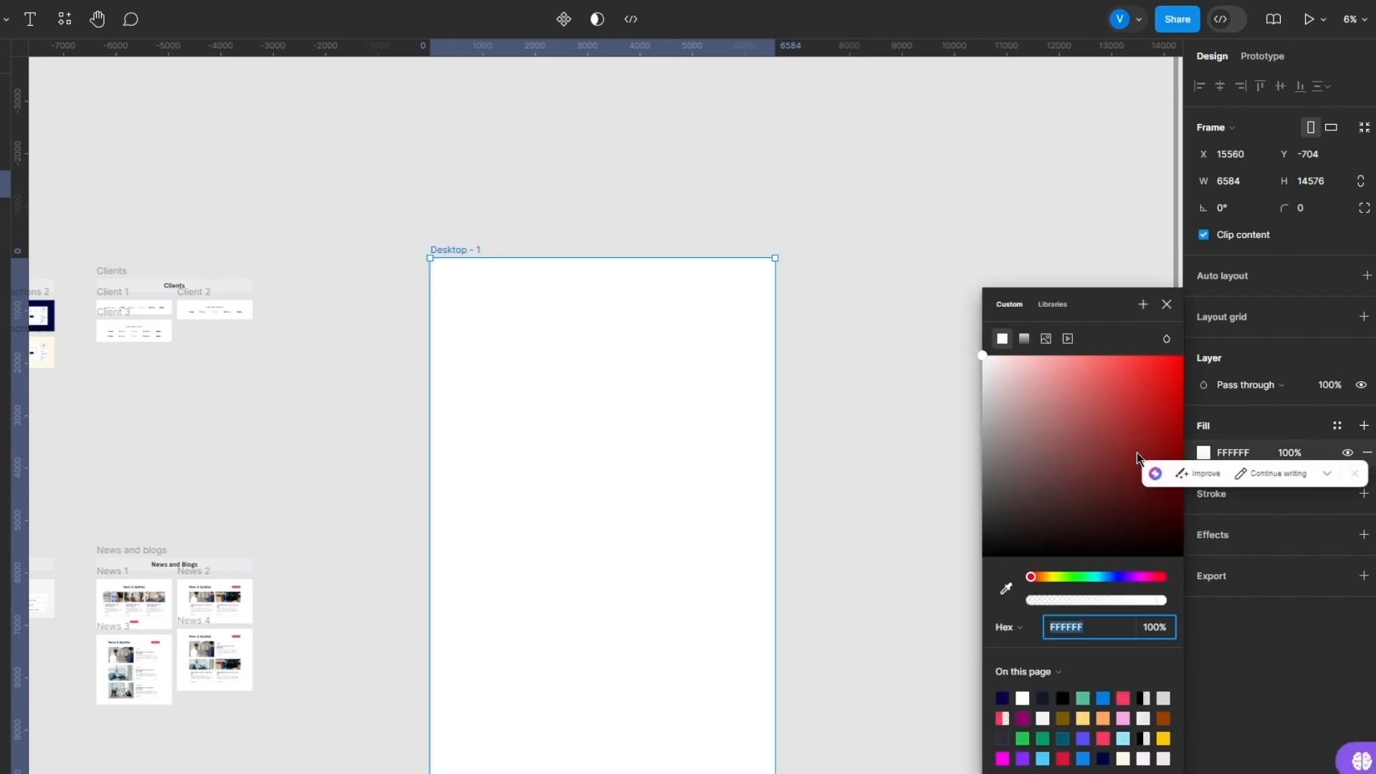
left_click_drag(1137, 456, 1037, 406)
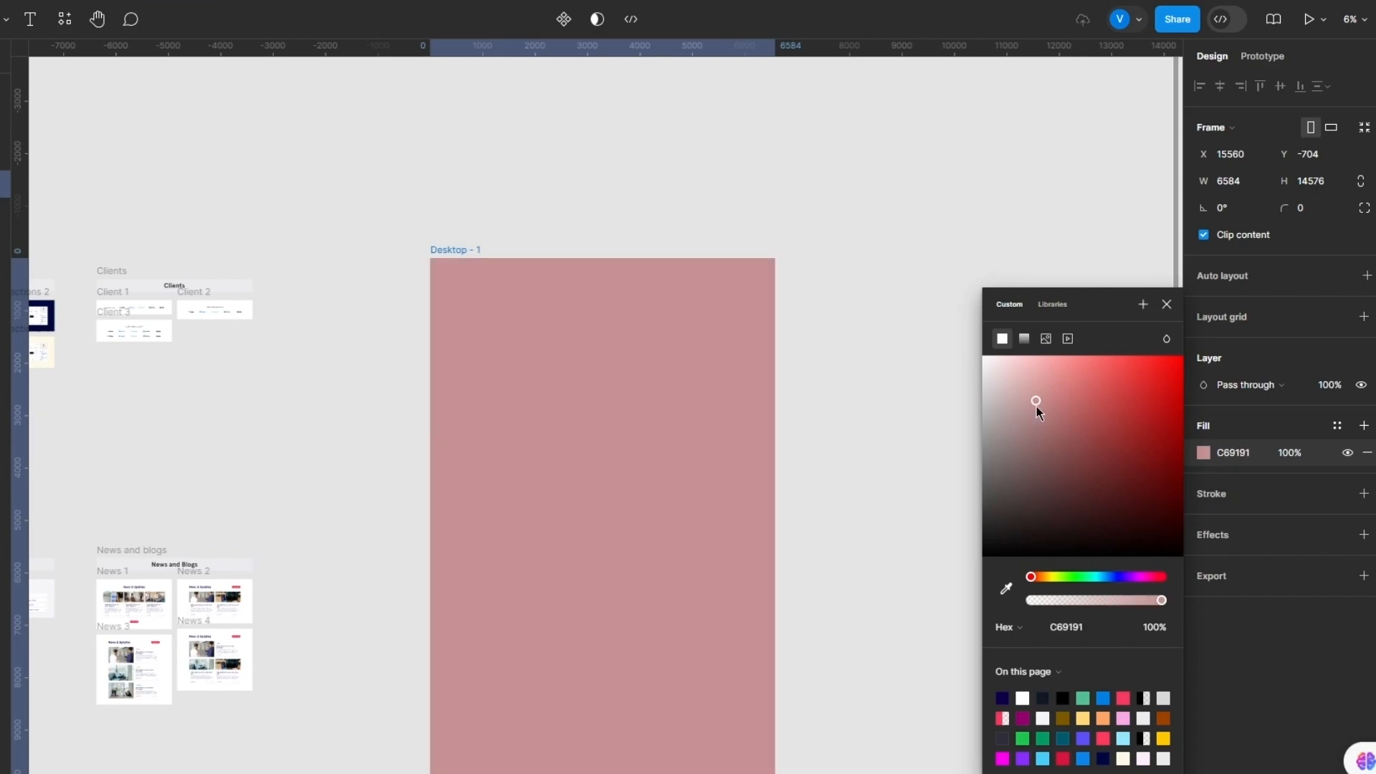
left_click(1064, 376)
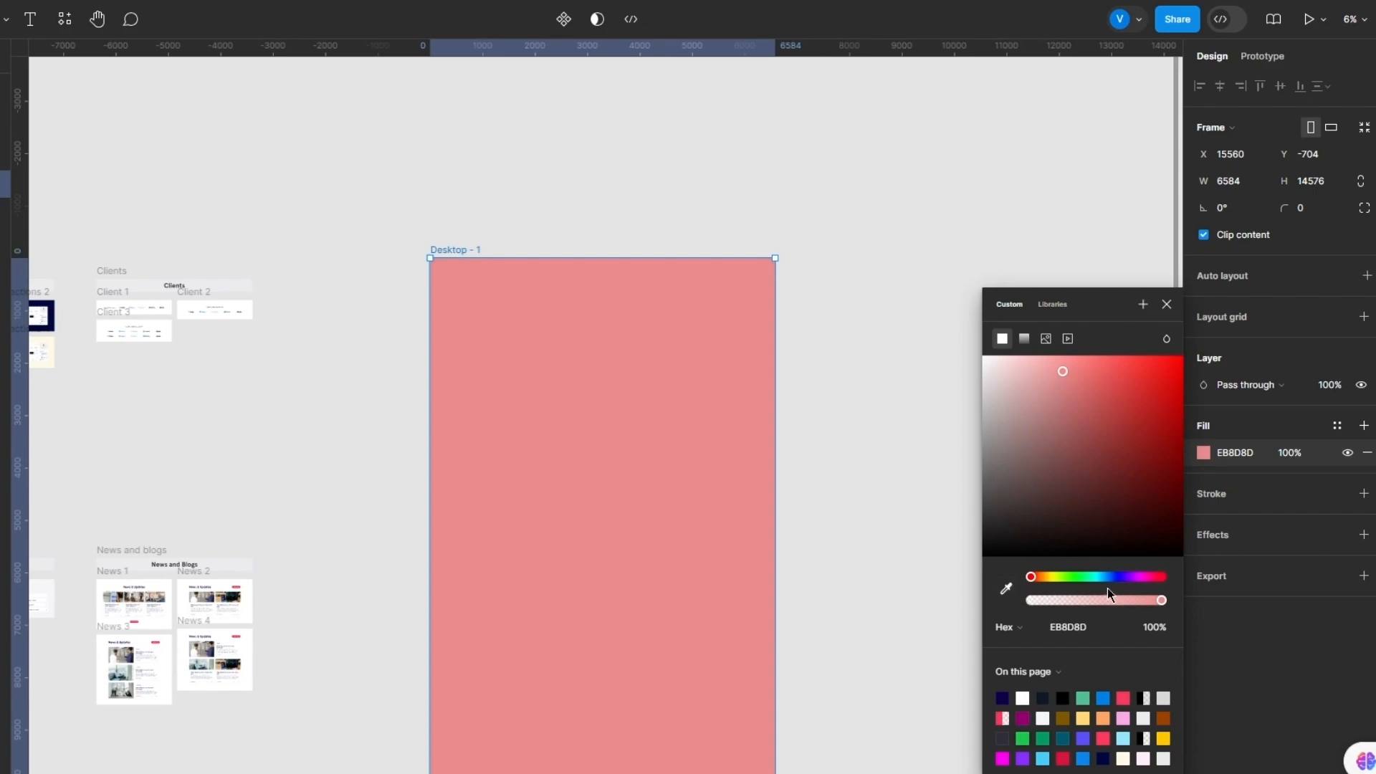
left_click_drag(1107, 577, 1118, 576)
left_click_drag(1128, 459, 1172, 494)
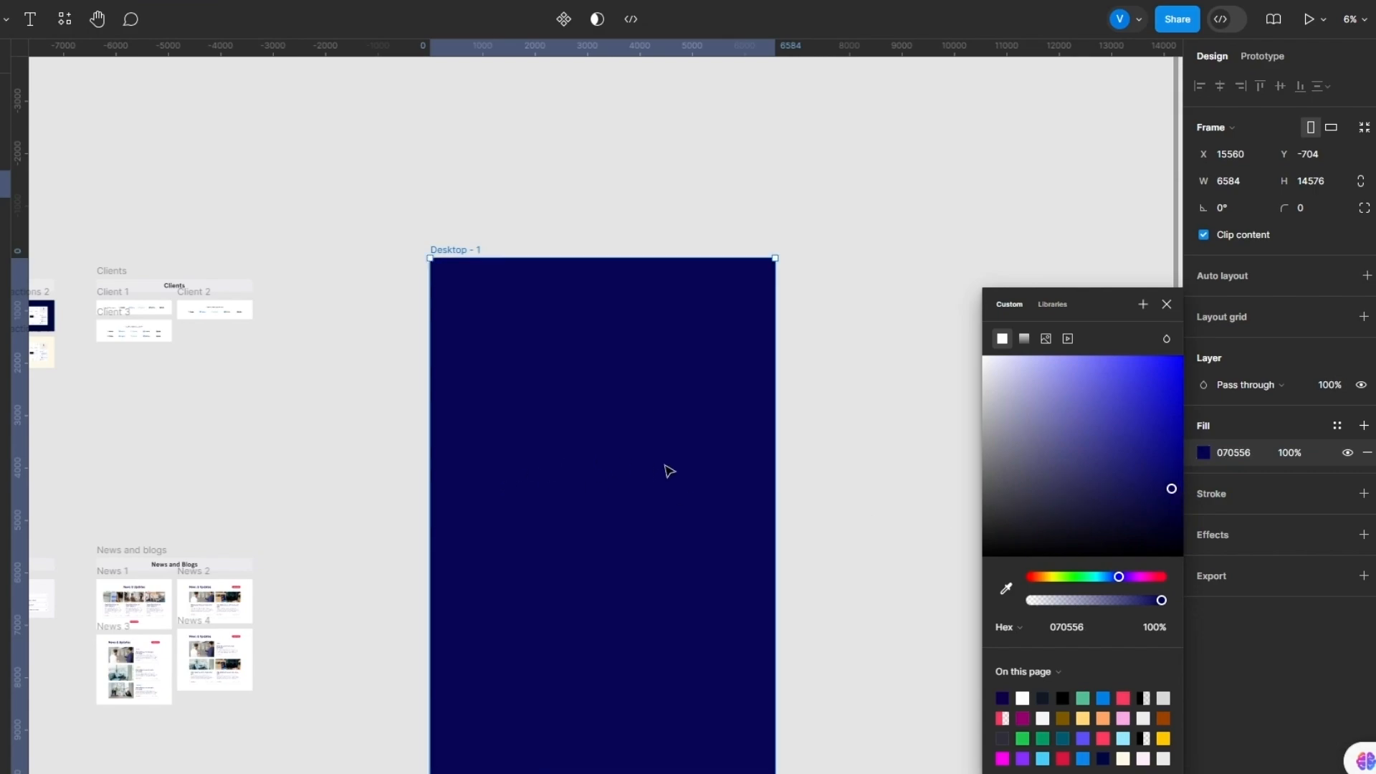
left_click(1207, 453)
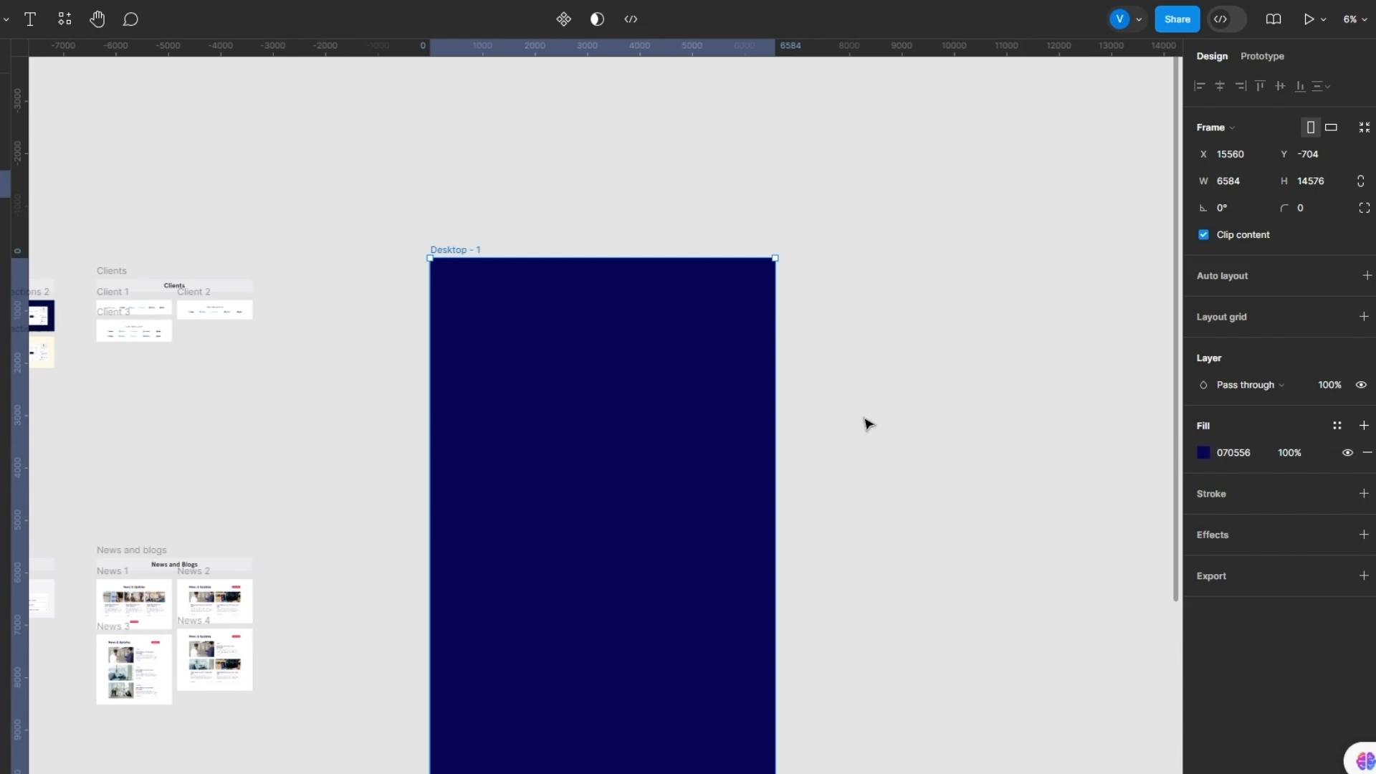
Step: Add a layout grid to the desktop frame and switch its type from a uniform grid to columns
scroll(887, 414, "down", 5)
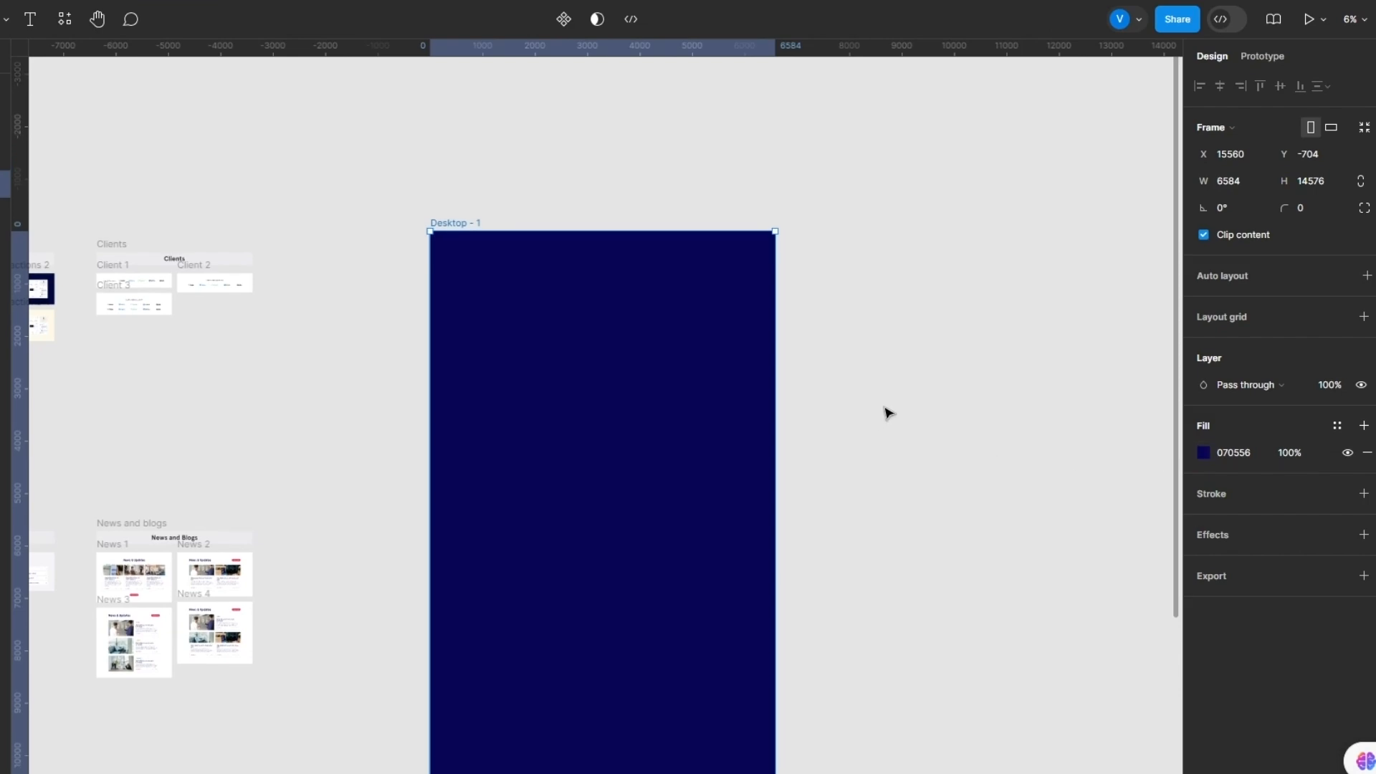
scroll(887, 413, "up", 3)
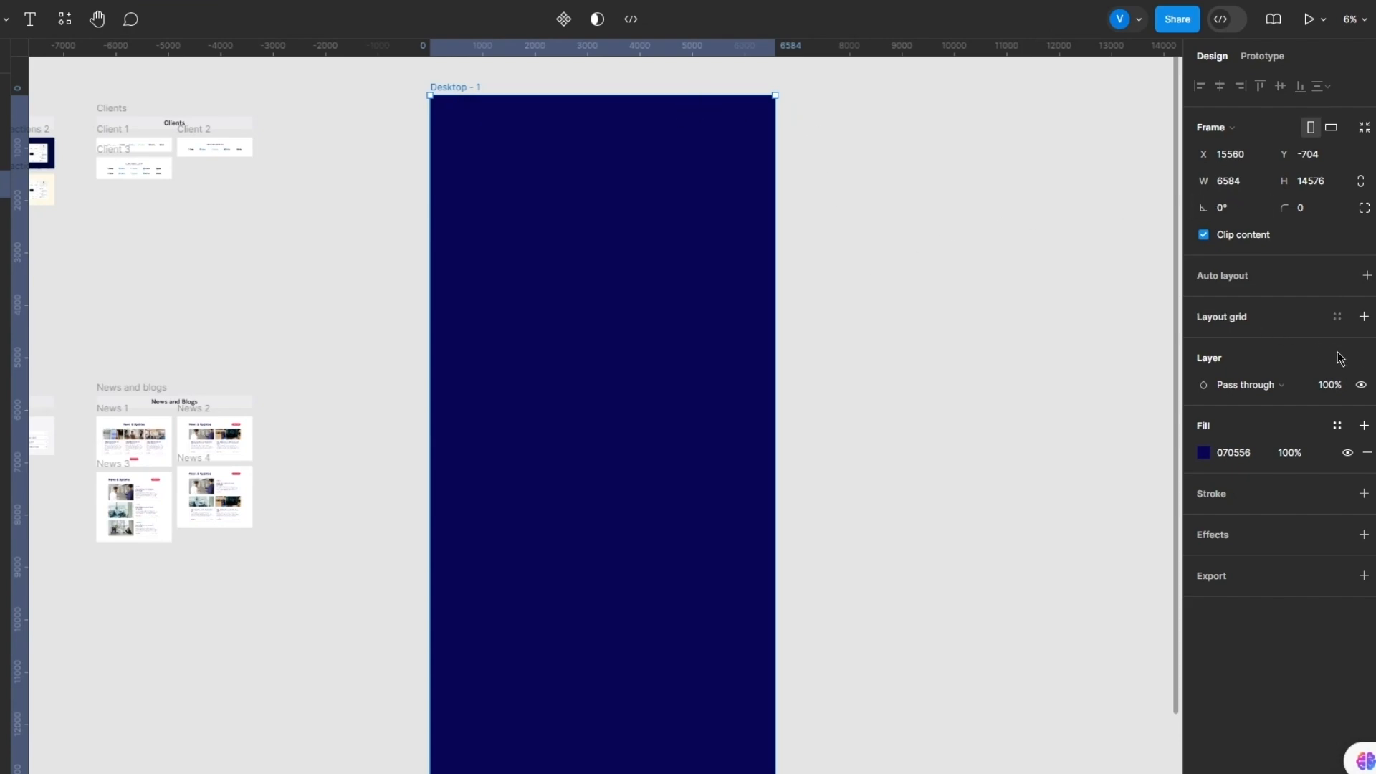
left_click(1366, 318)
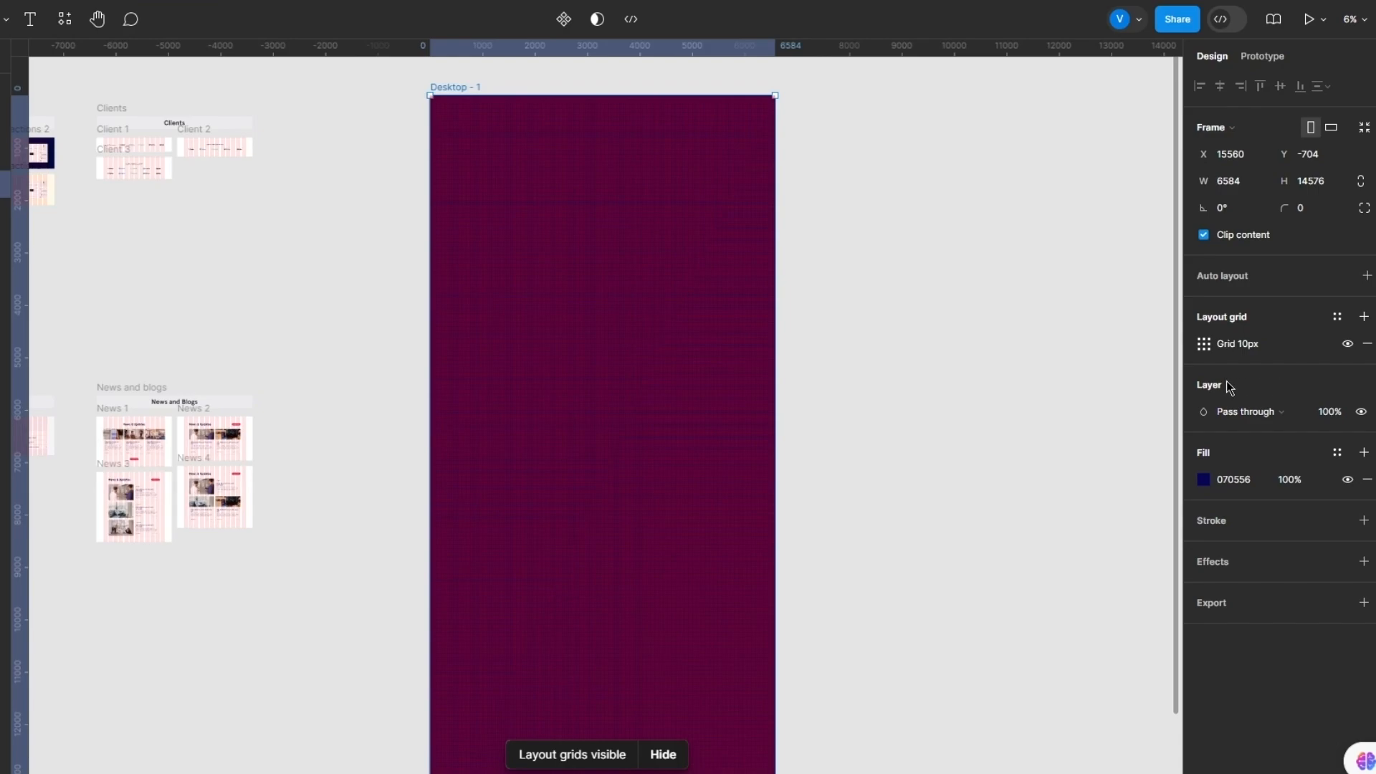
left_click(1205, 345)
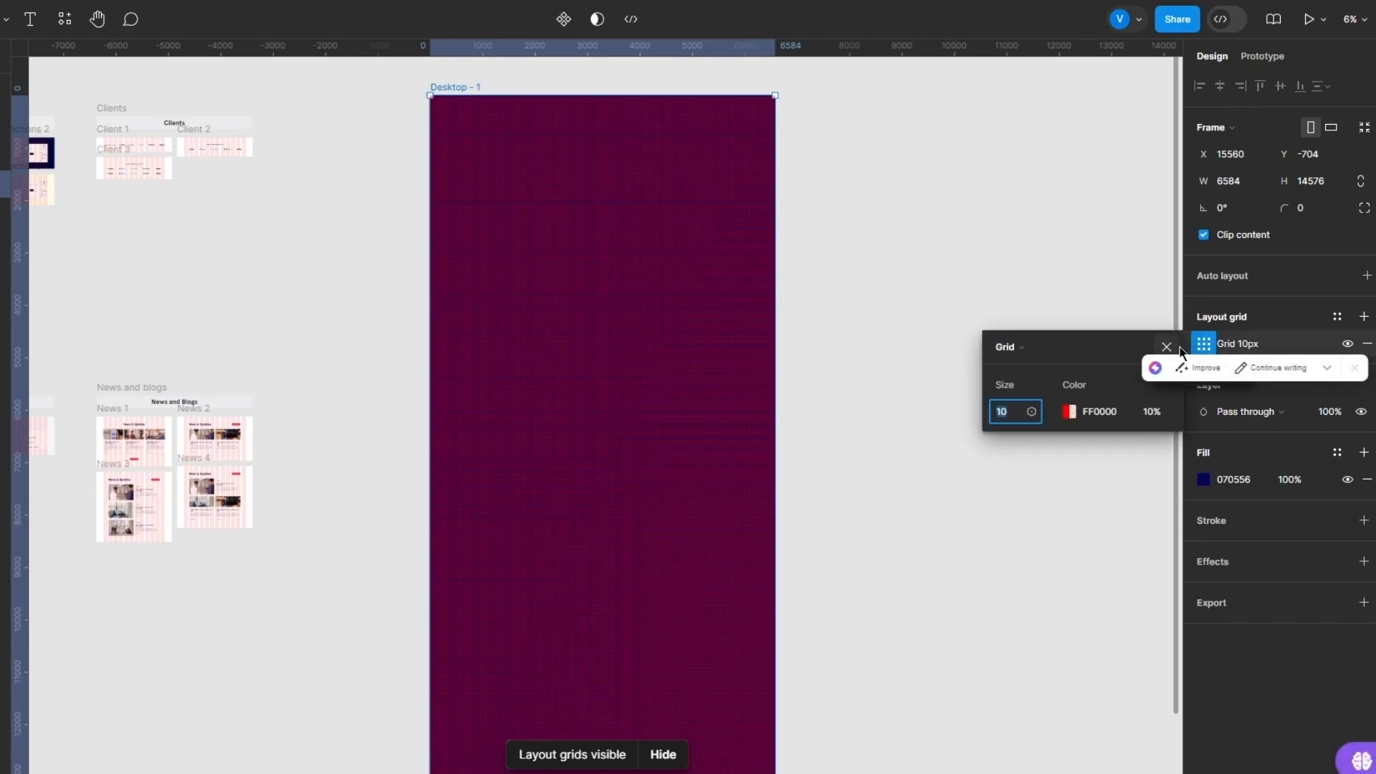
left_click(1011, 349)
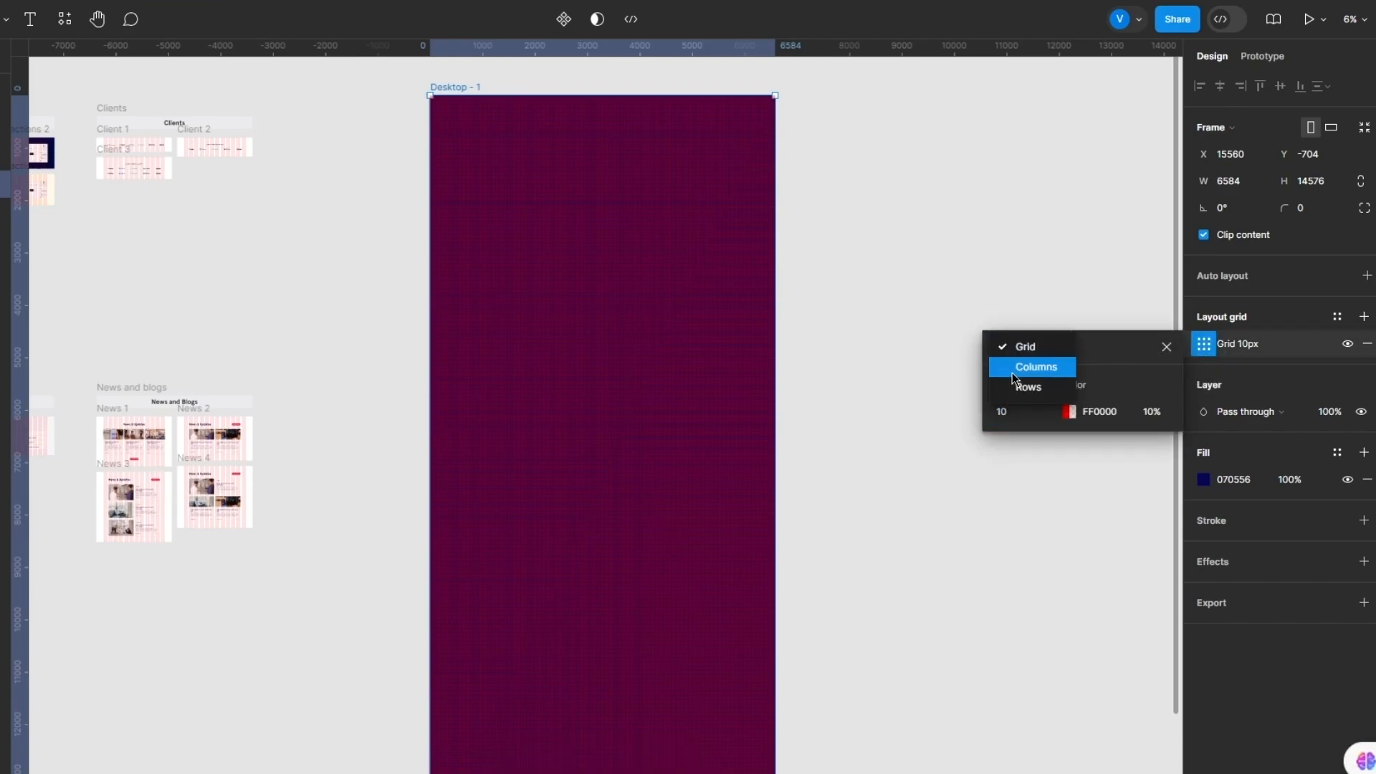
left_click(1009, 372)
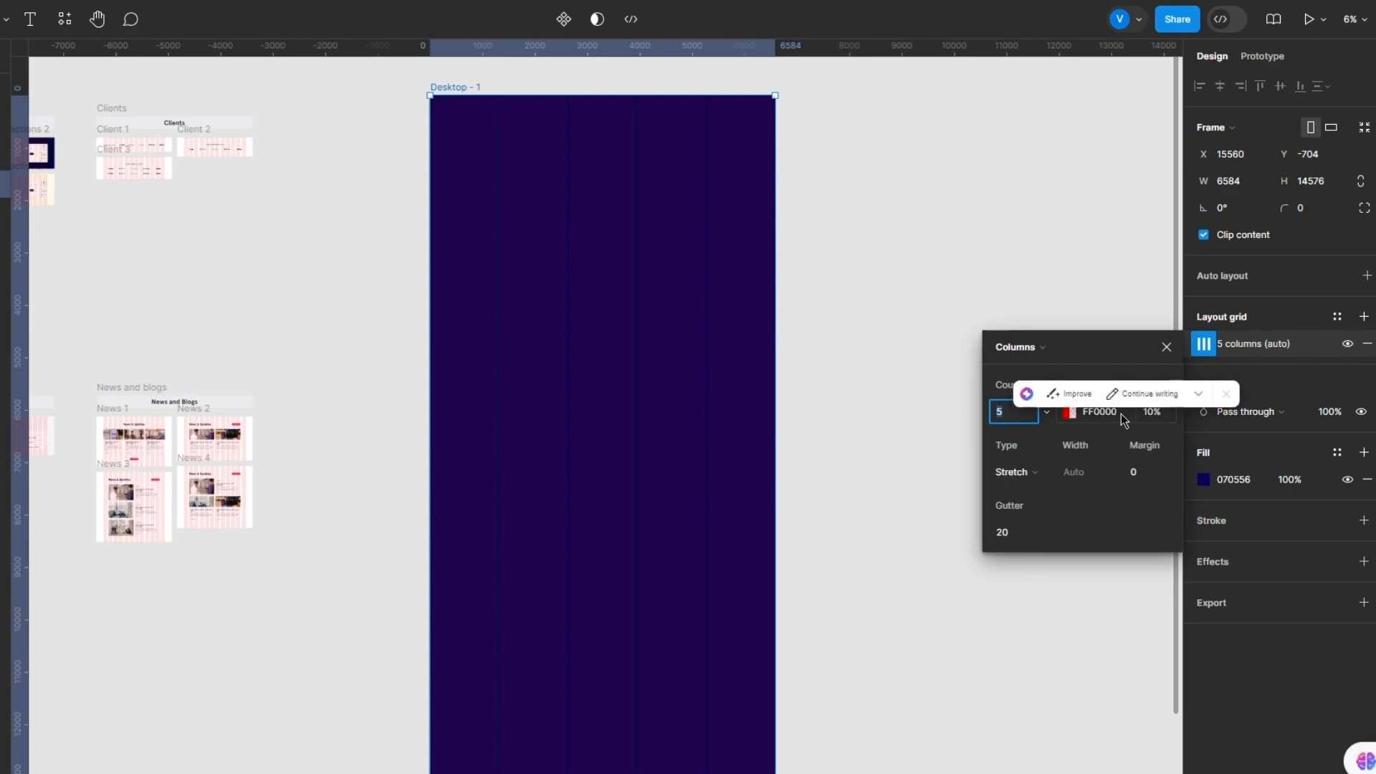
Step: Set the layout columns' colour to white, FFFFFF
left_click(1081, 415)
left_click_drag(886, 416, 689, 307)
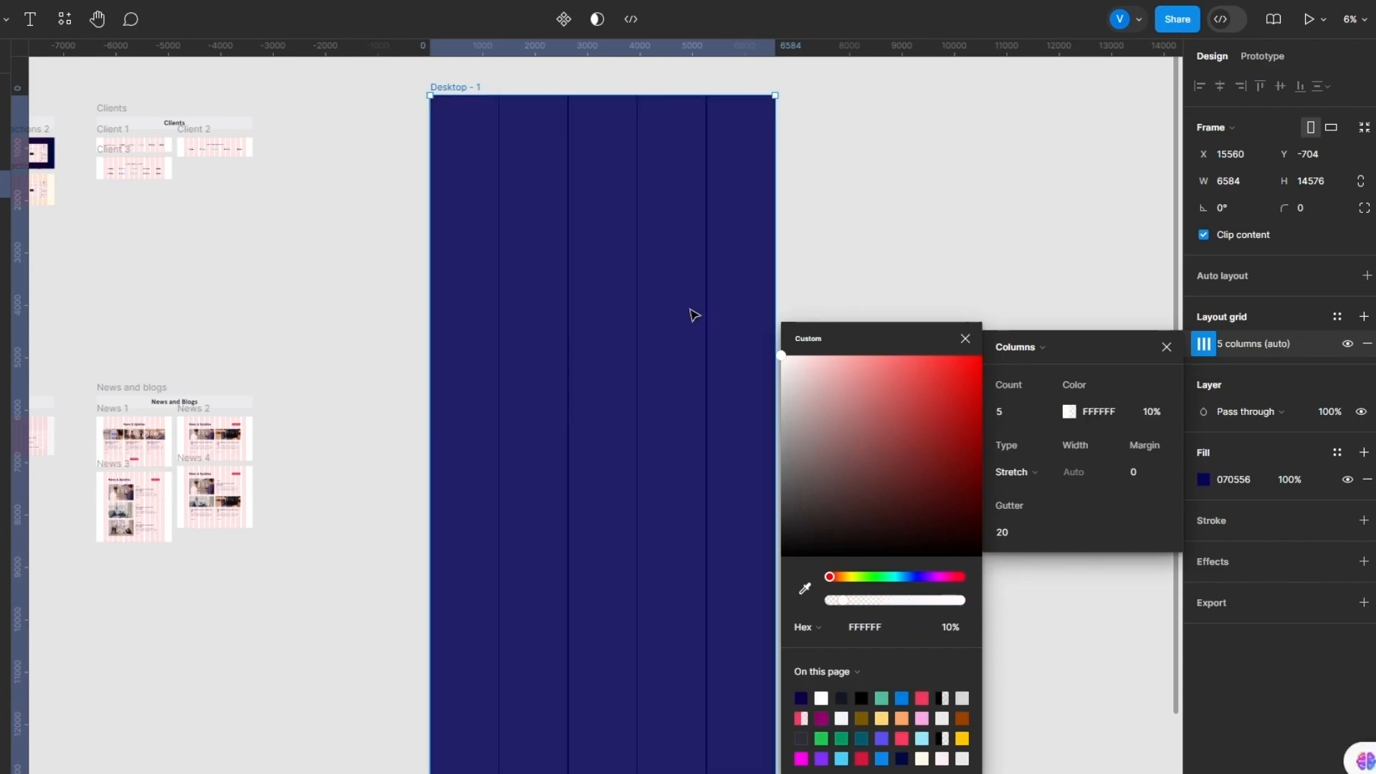
left_click(964, 341)
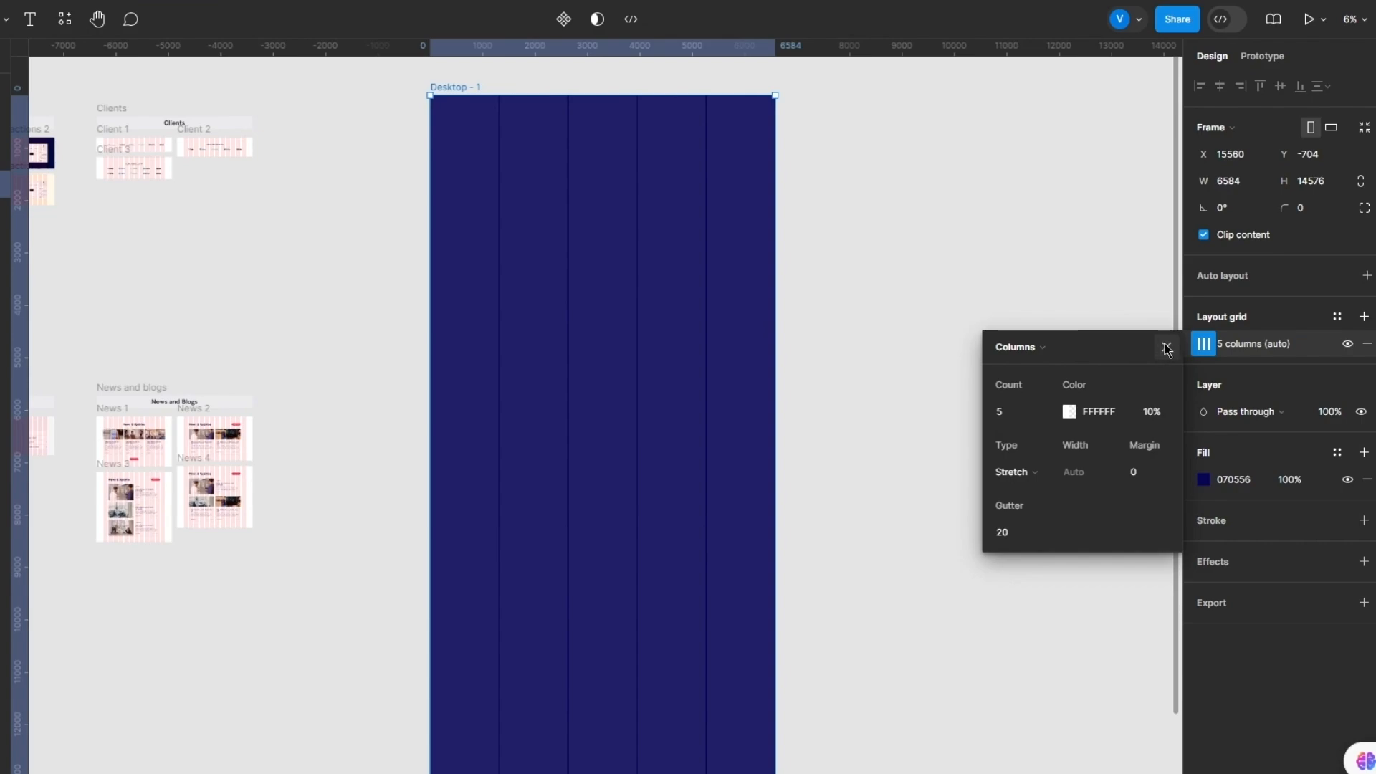
Step: Set the layout columns' alignment type to Center and their count to 12
left_click(1023, 471)
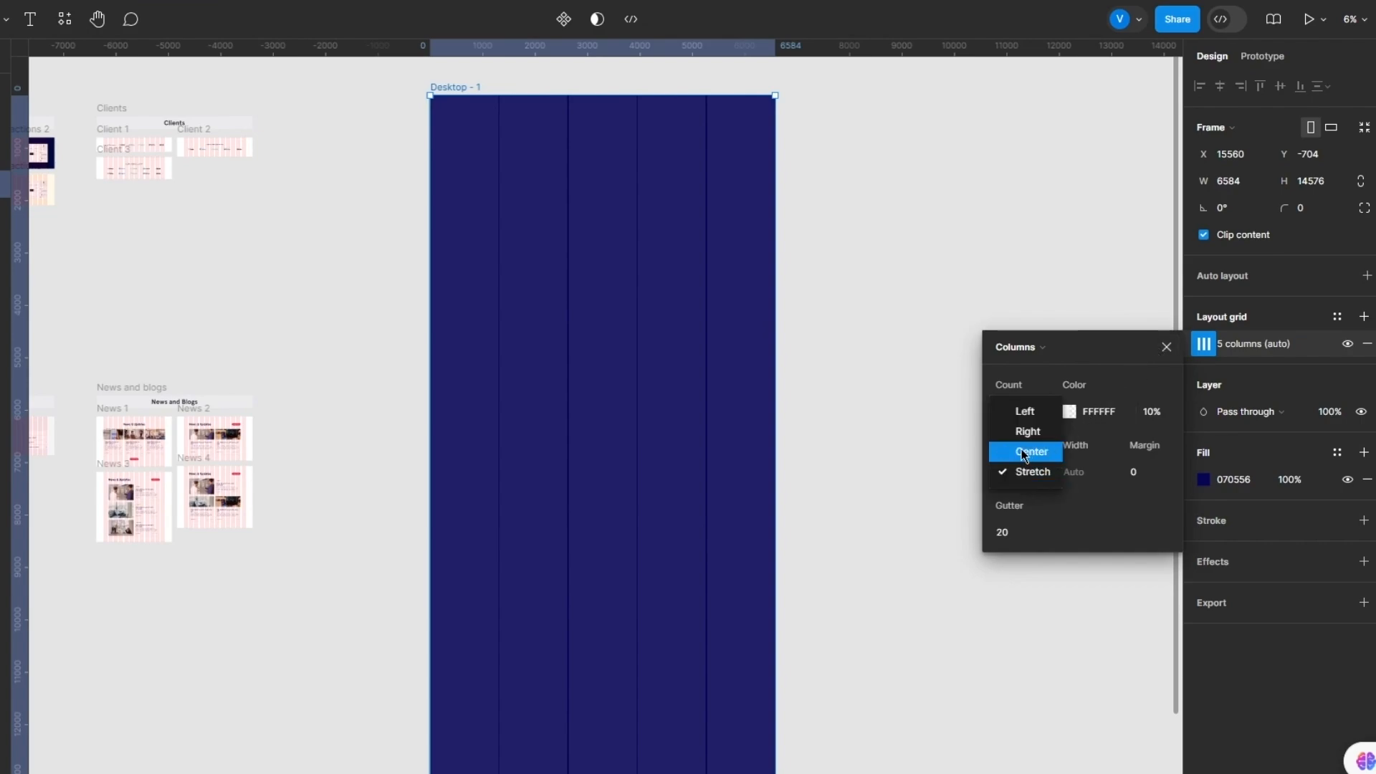
left_click(1023, 453)
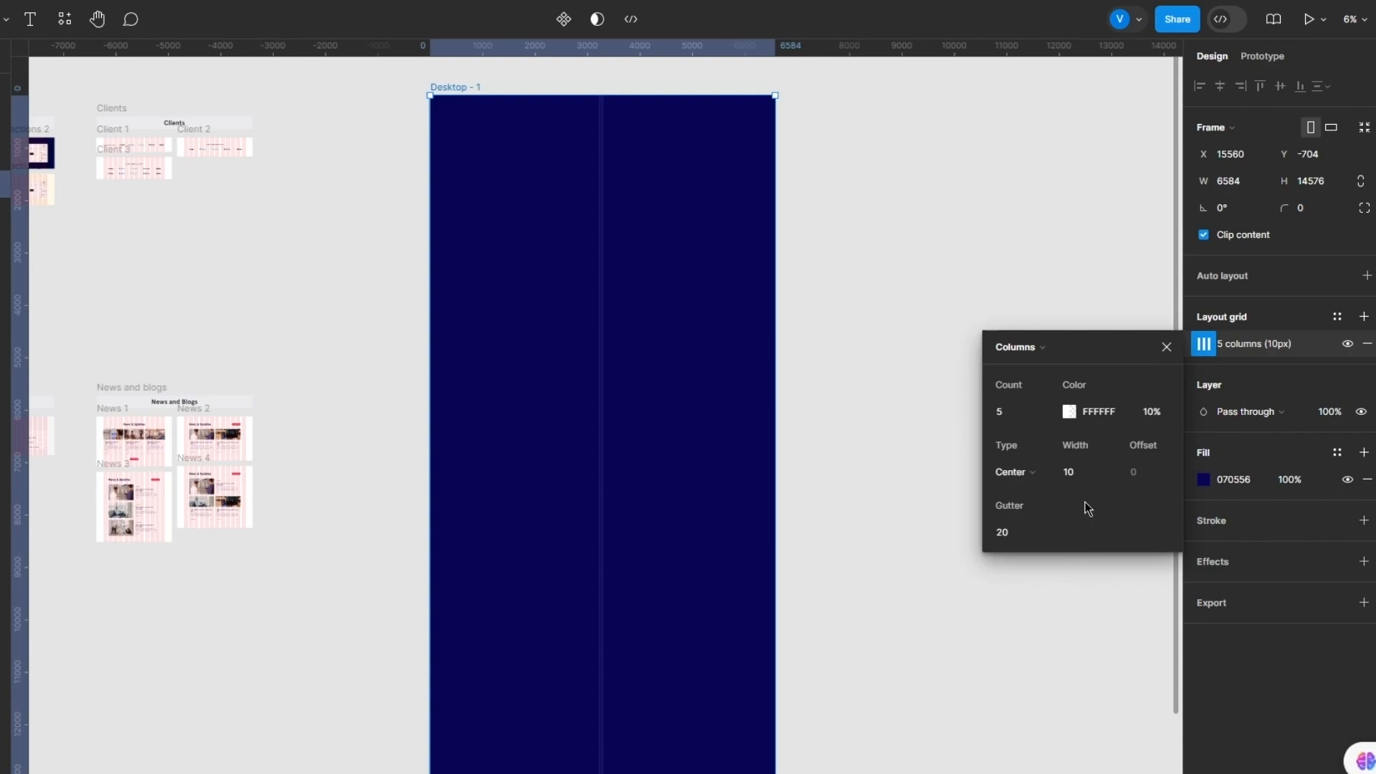
left_click(1042, 413)
left_click(1039, 548)
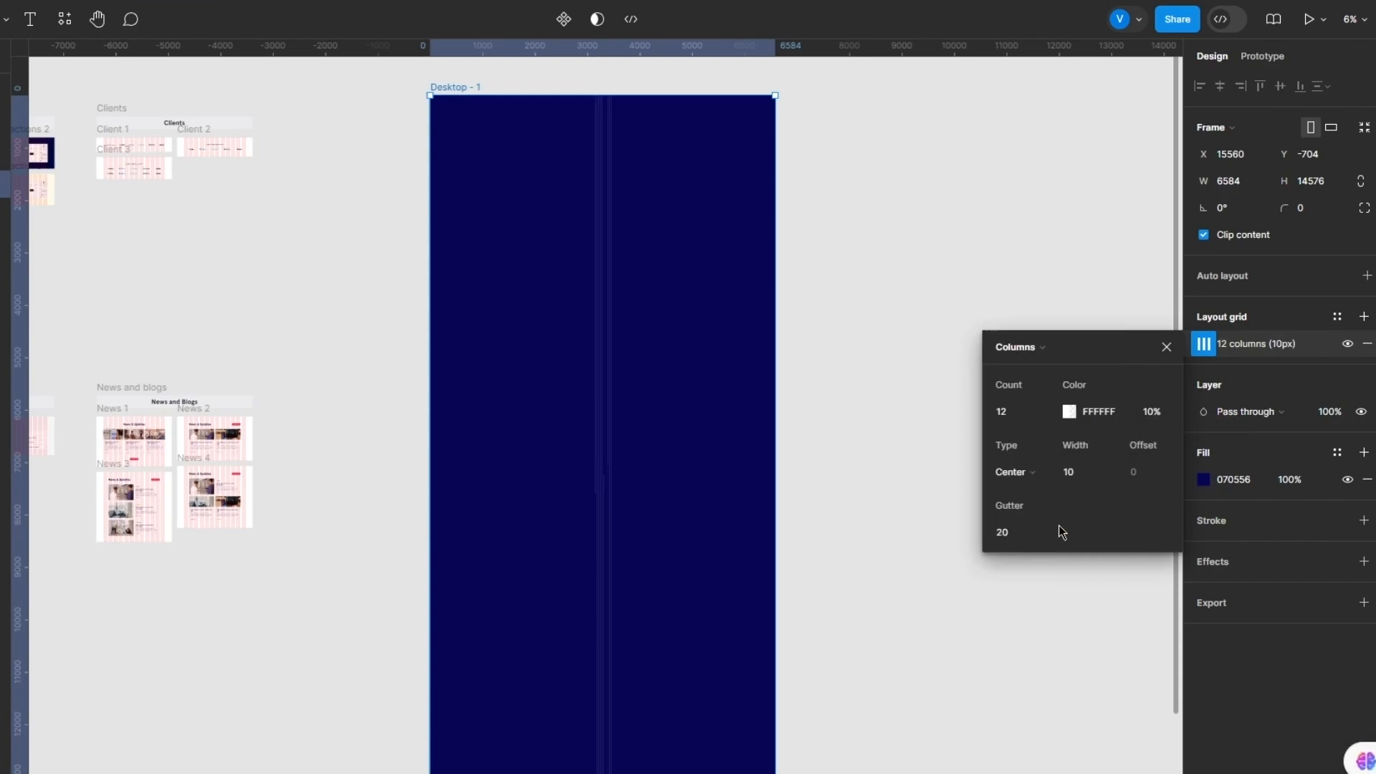
Step: Set the layout columns' width to 75 and close the layout grid settings
left_click_drag(1163, 360, 1124, 434)
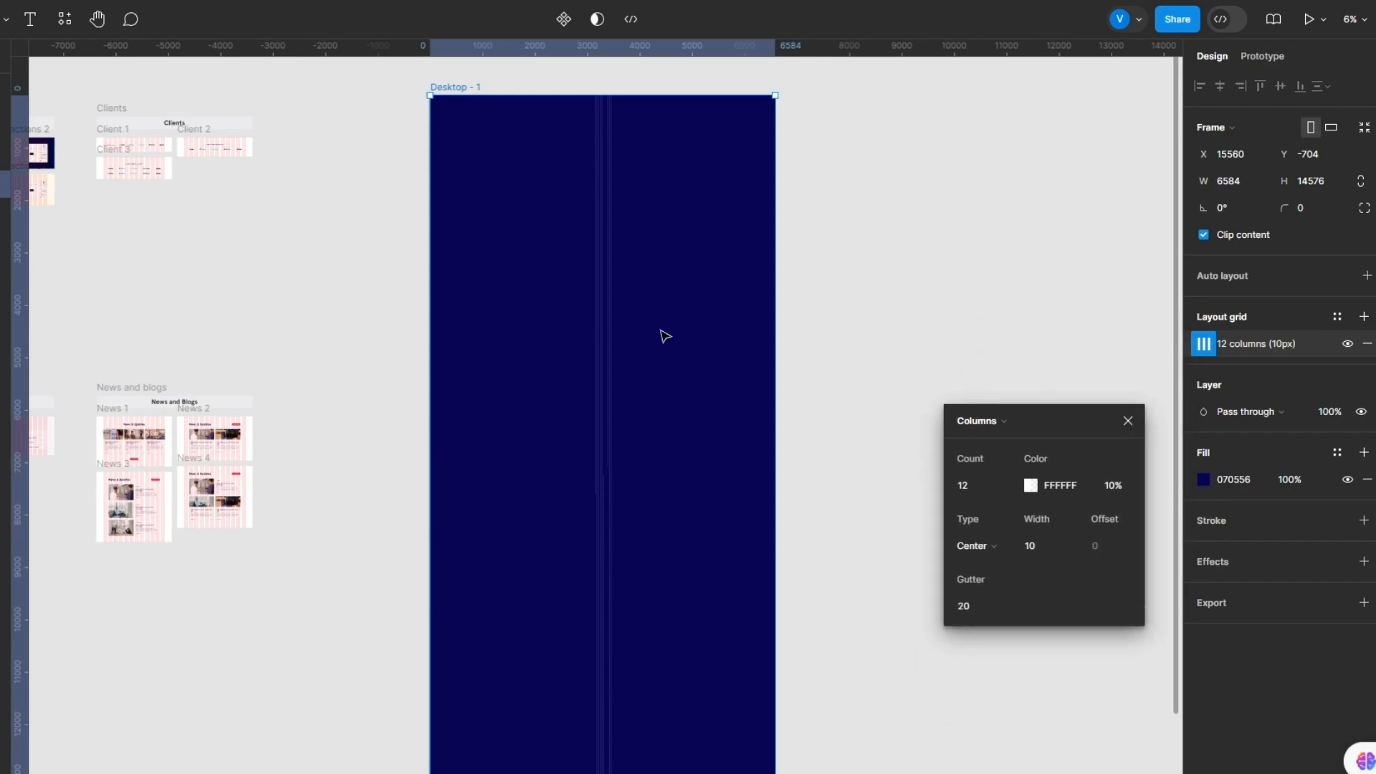
left_click(1350, 20)
left_click(1227, 104)
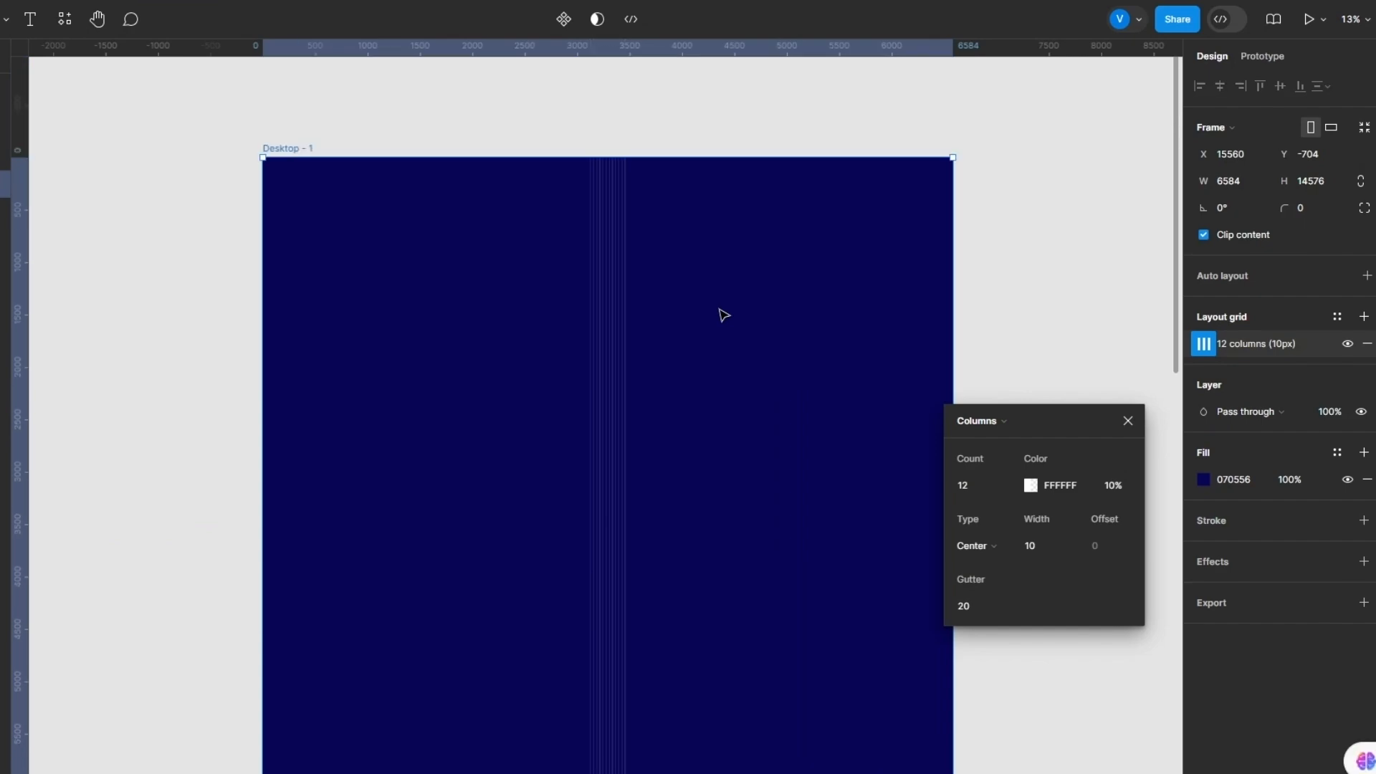
left_click(1351, 19)
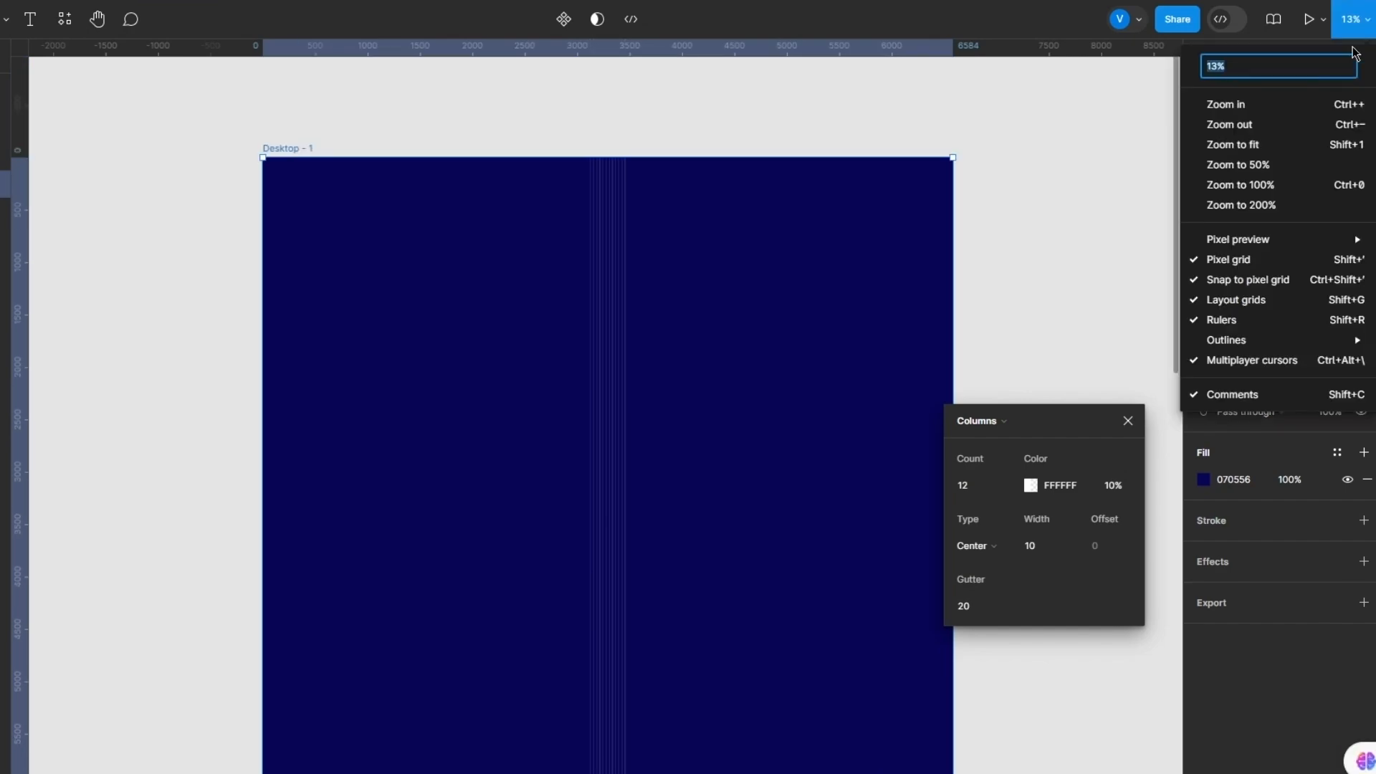
left_click(1240, 104)
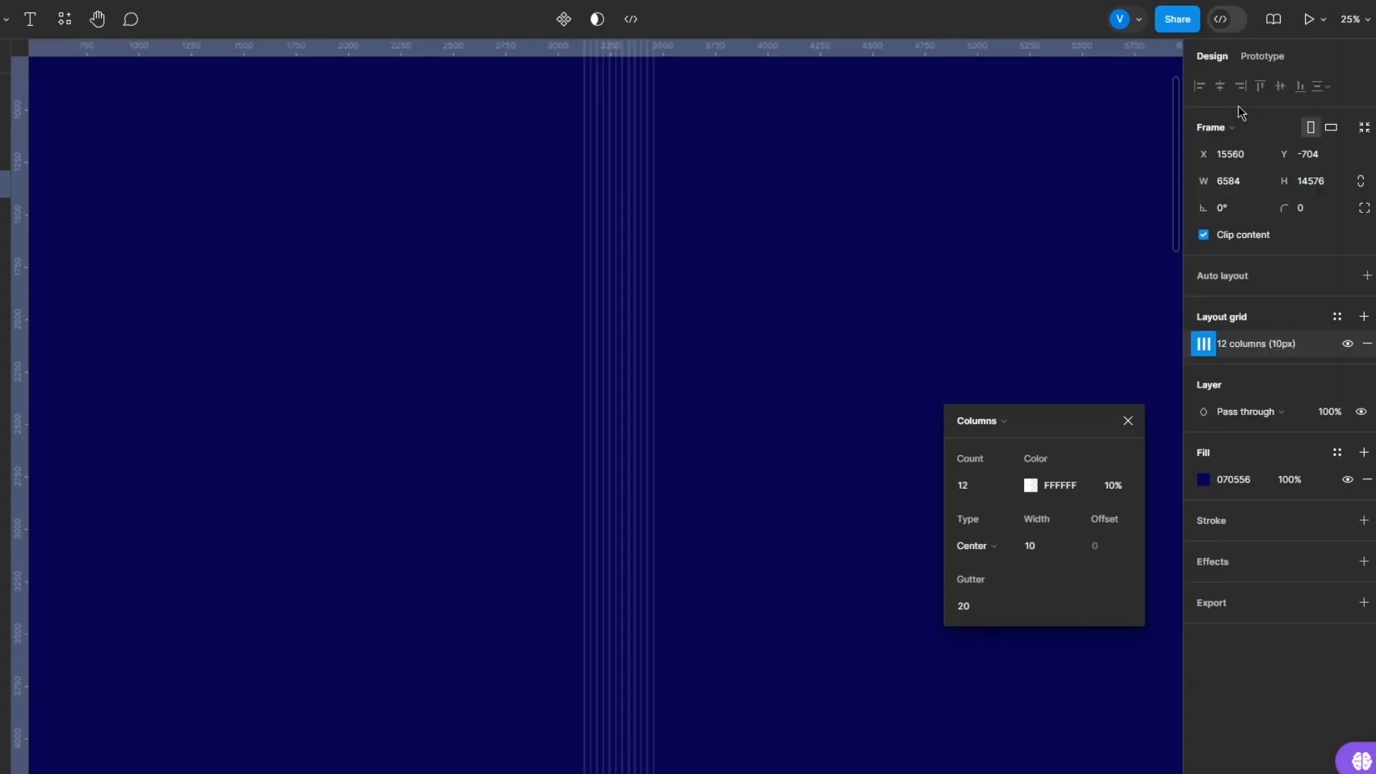
left_click(1352, 19)
left_click(1253, 106)
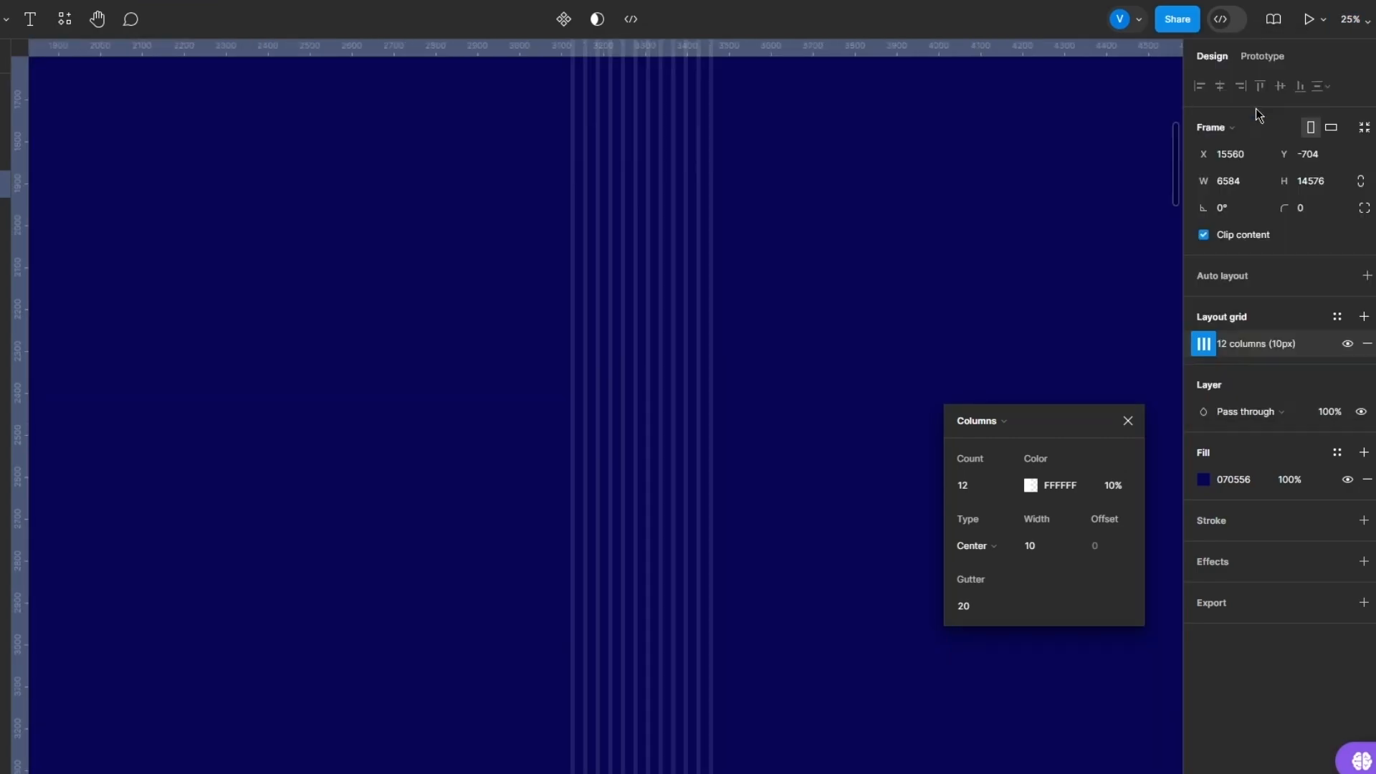
scroll(742, 326, "up", 10)
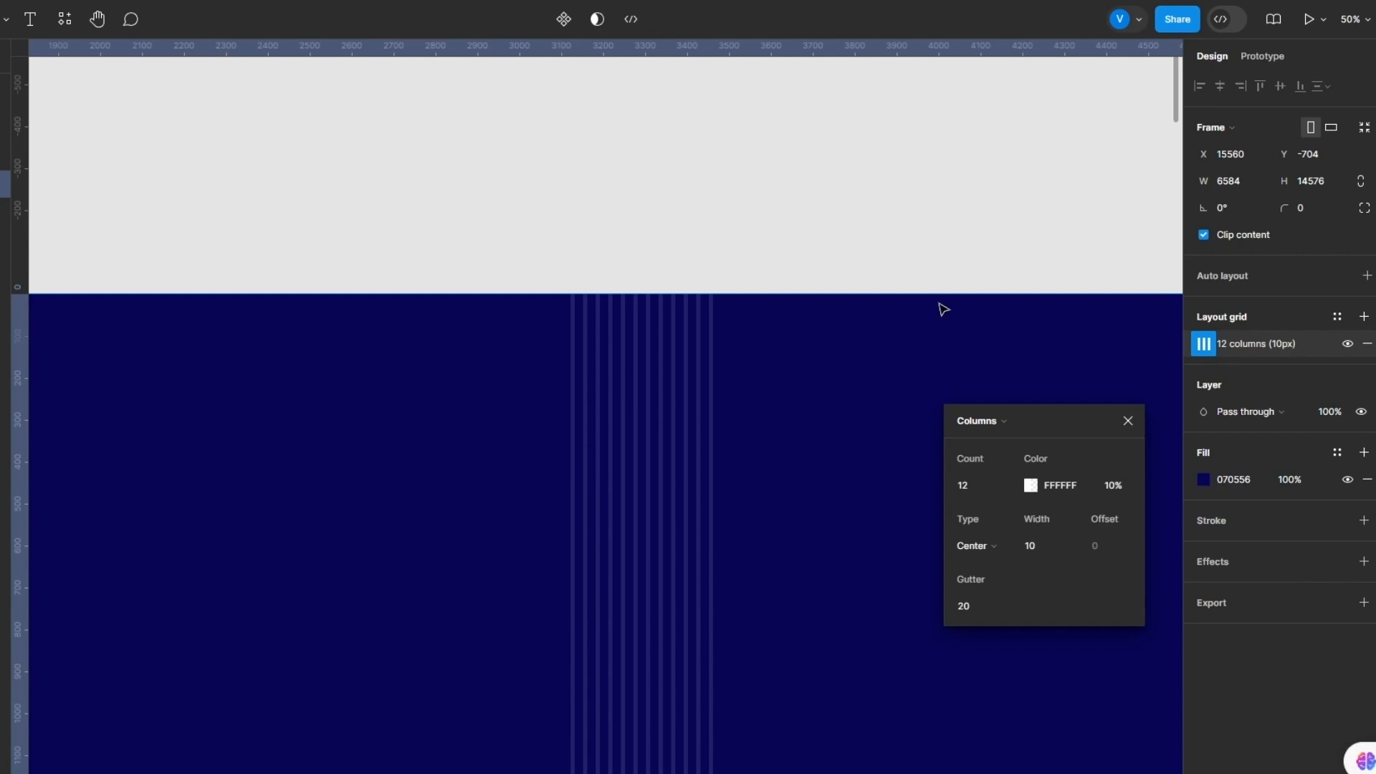
left_click(1044, 551)
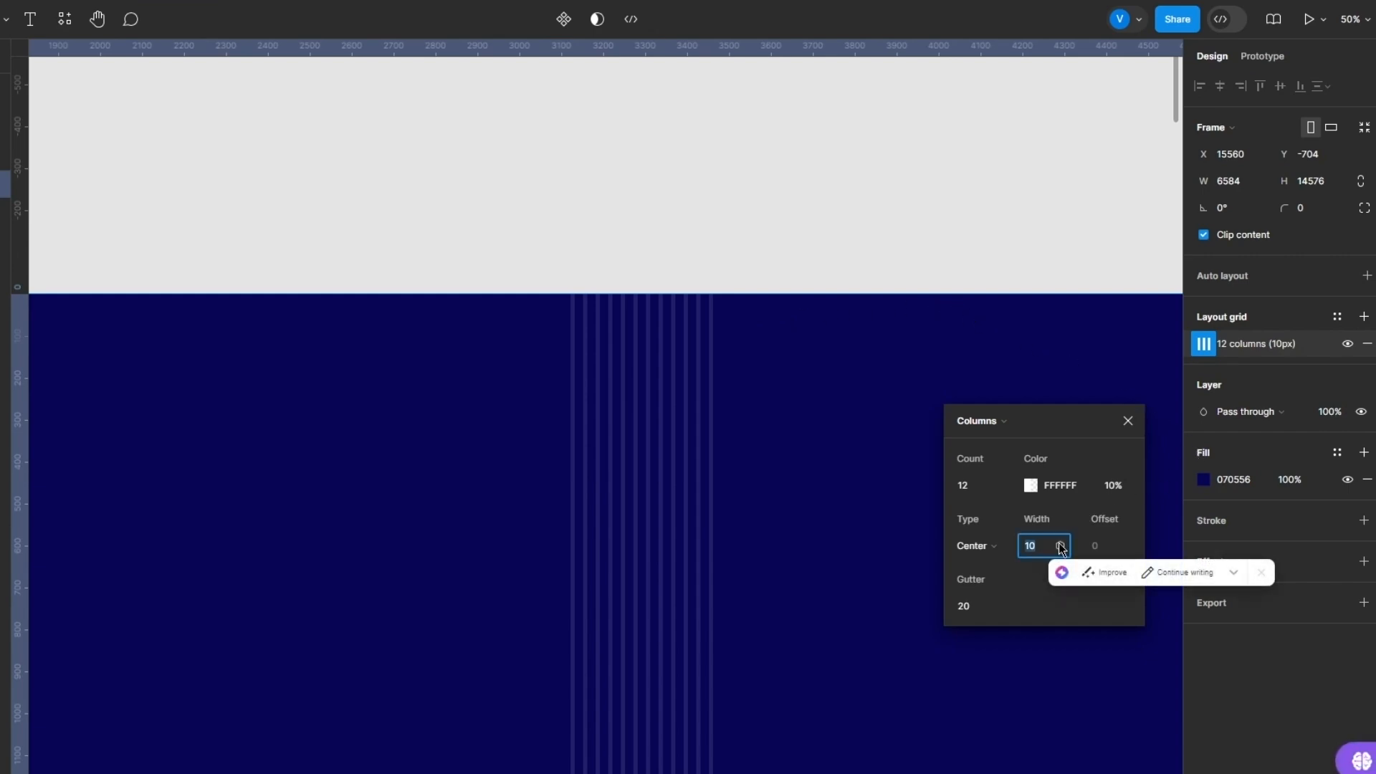
type("75")
key("Return")
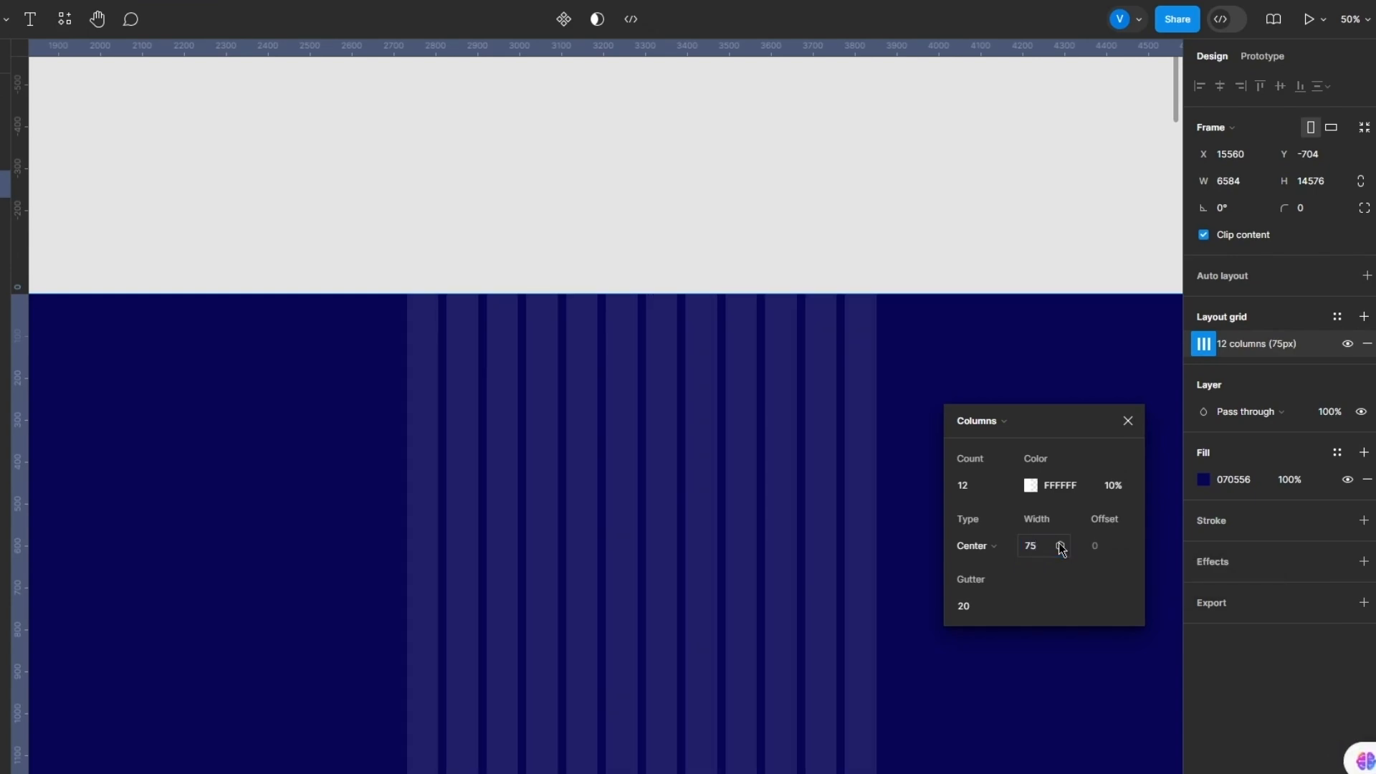
scroll(909, 465, "down", 4)
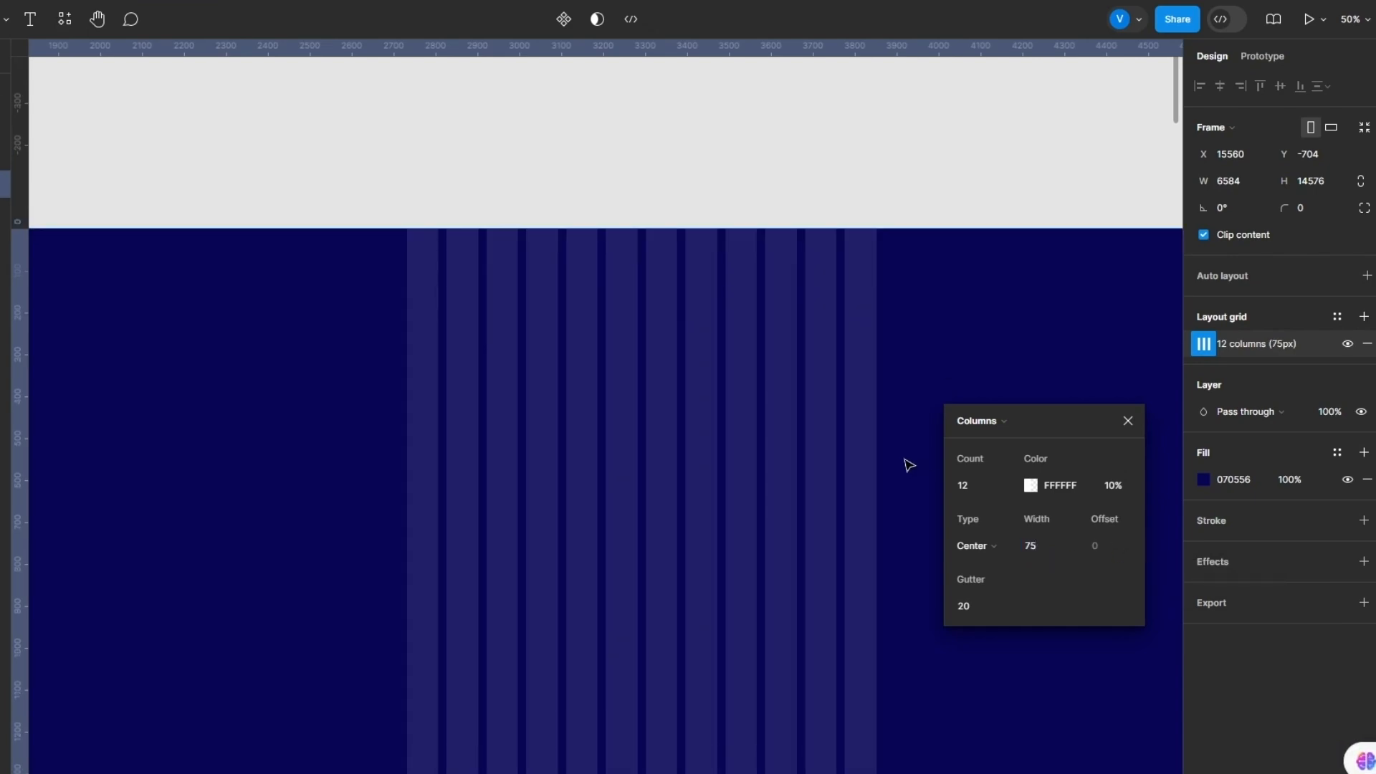
scroll(875, 385, "up", 5)
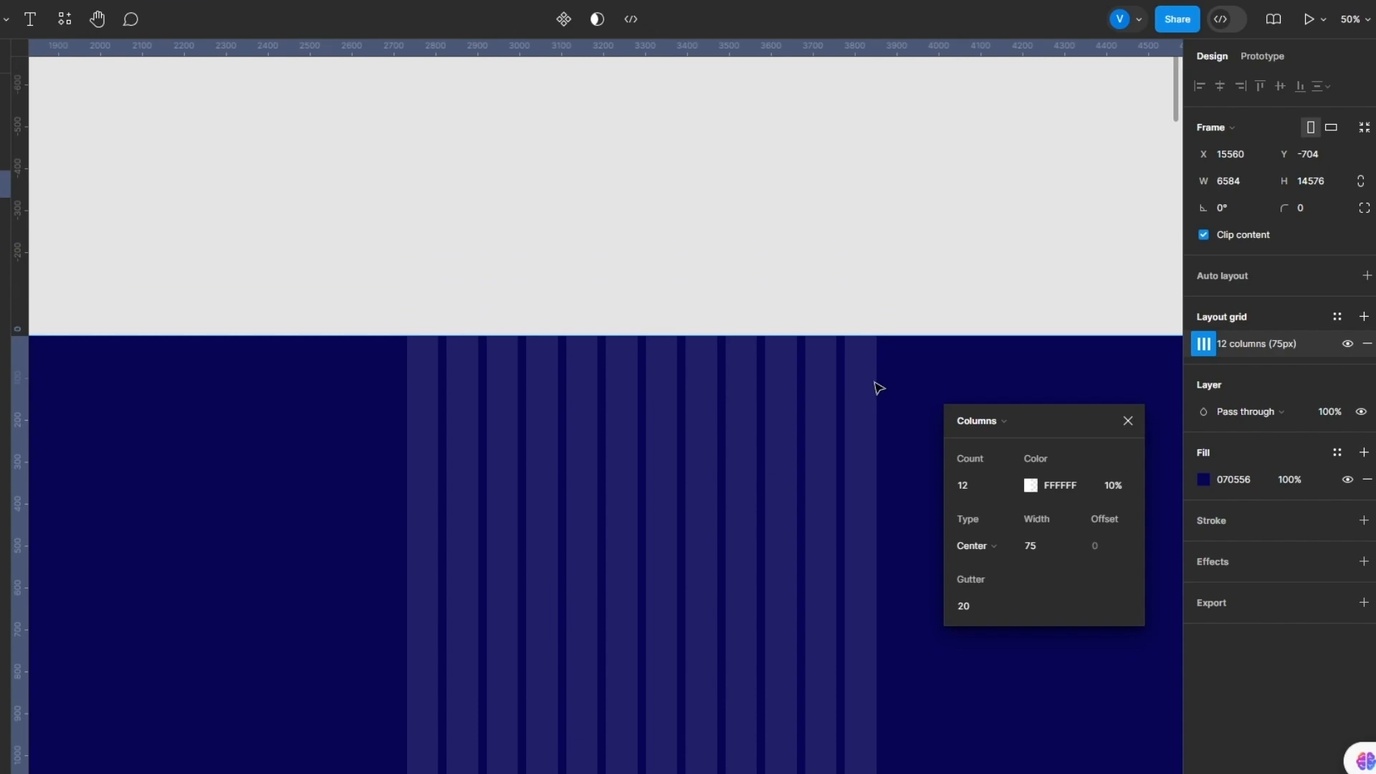
left_click(1127, 422)
scroll(928, 450, "down", 4)
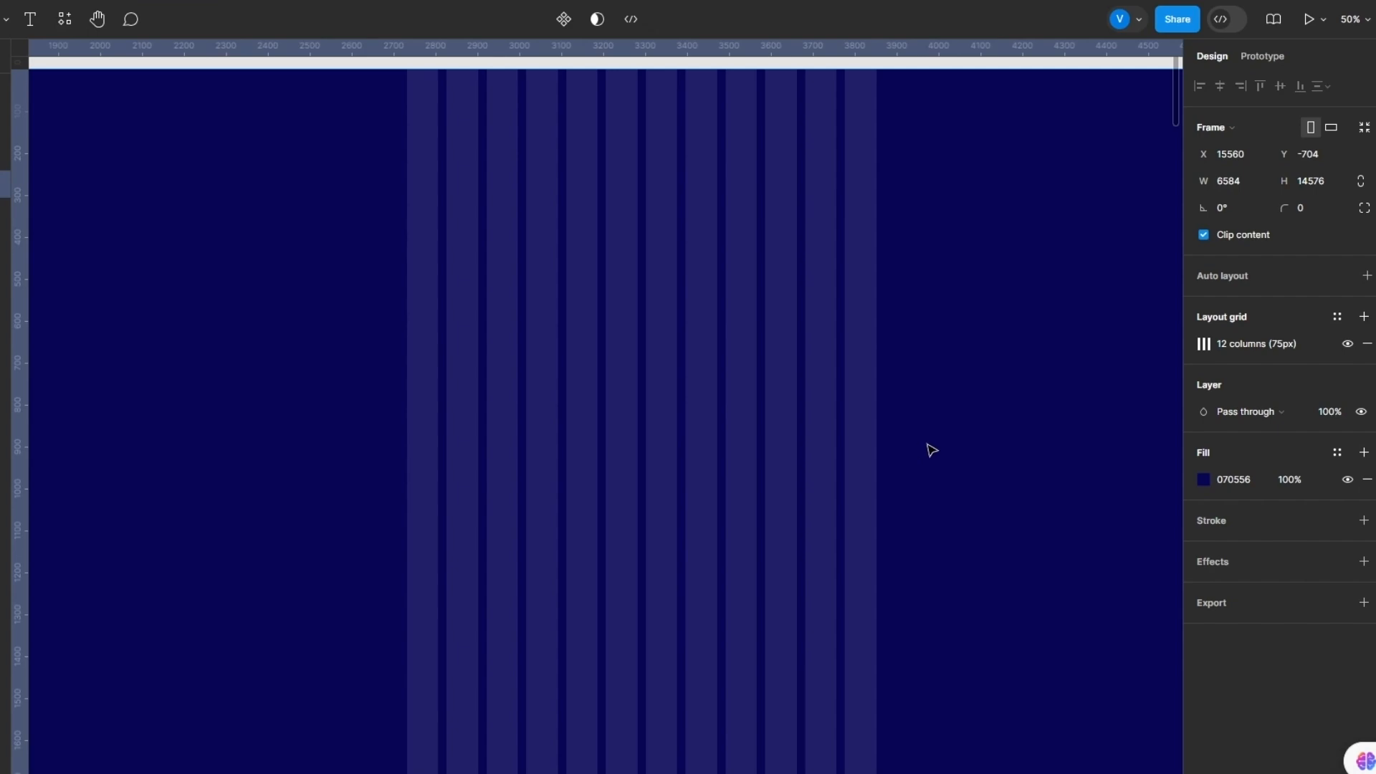
scroll(925, 450, "up", 1)
key("f")
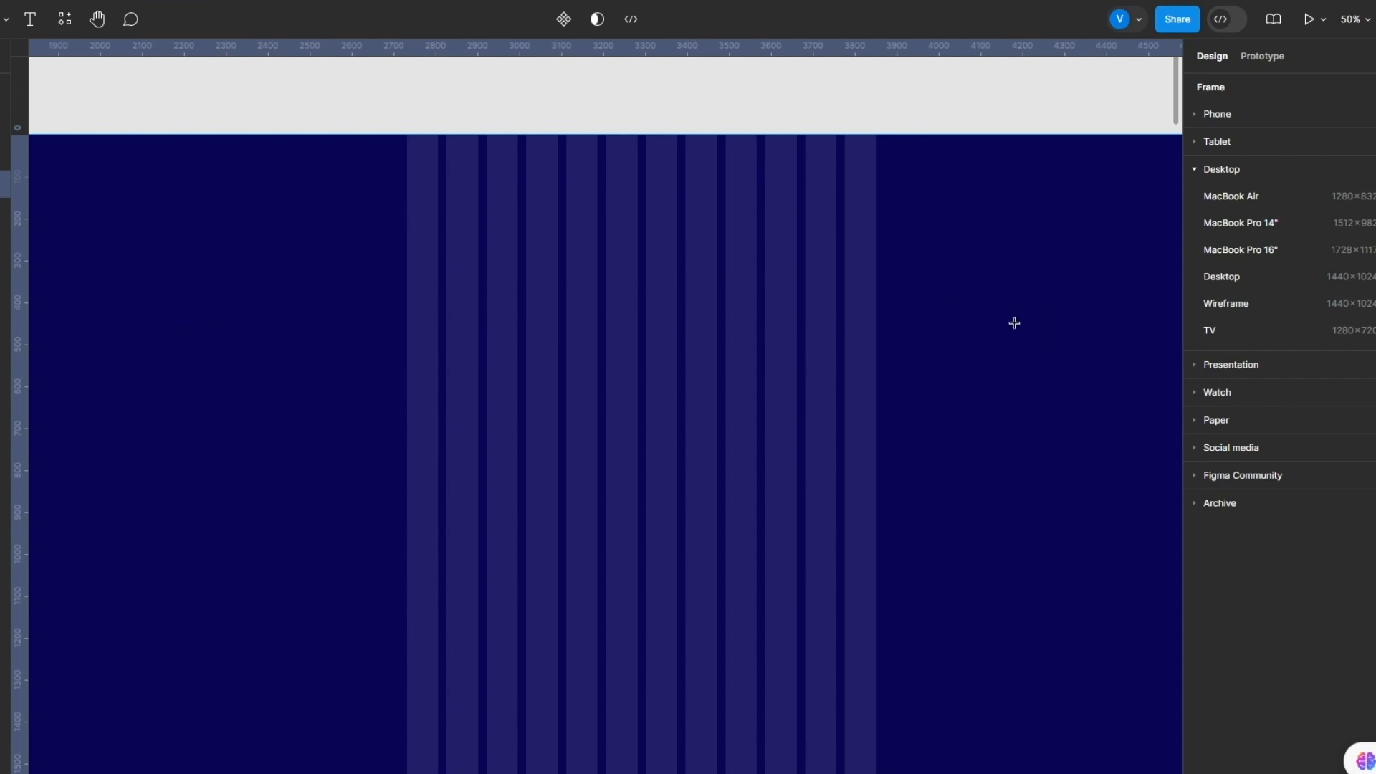
left_click(1353, 19)
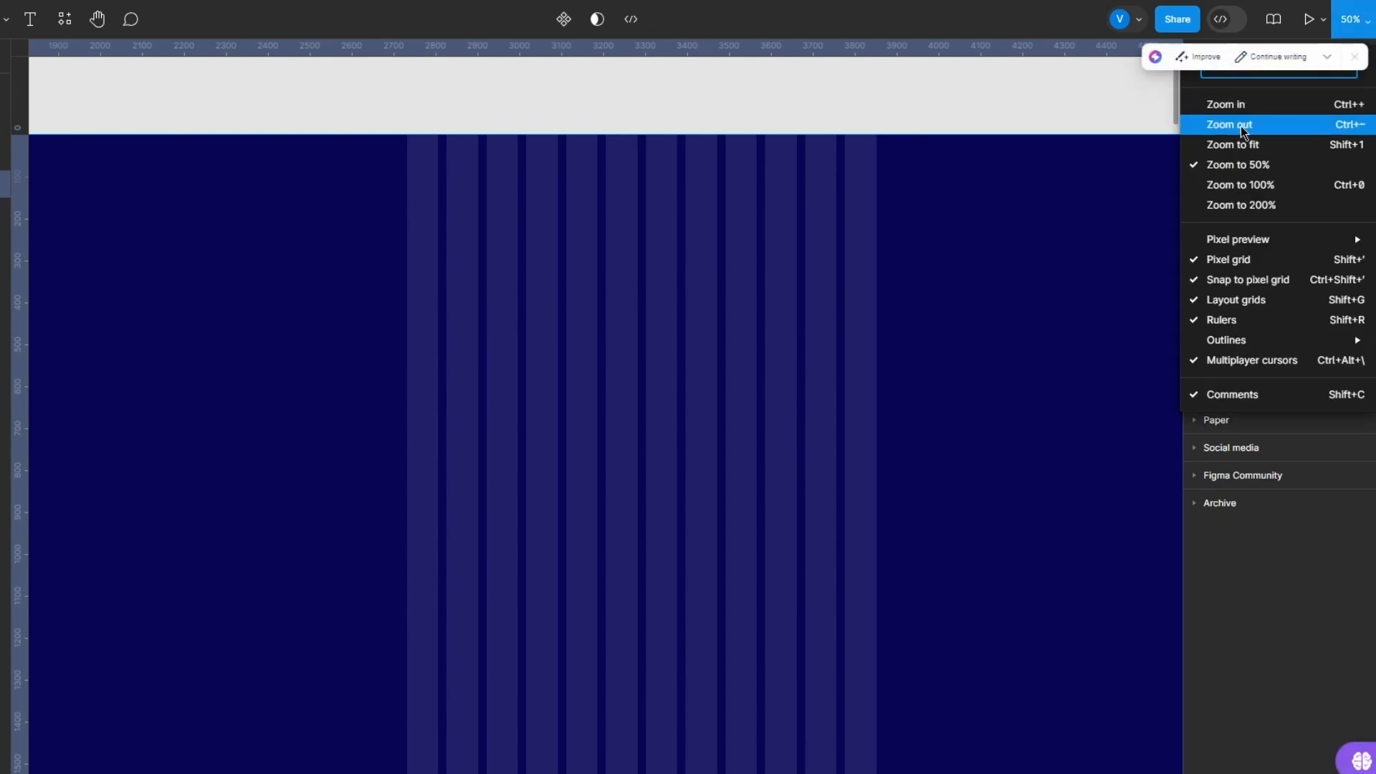
left_click(1265, 124)
left_click(1340, 29)
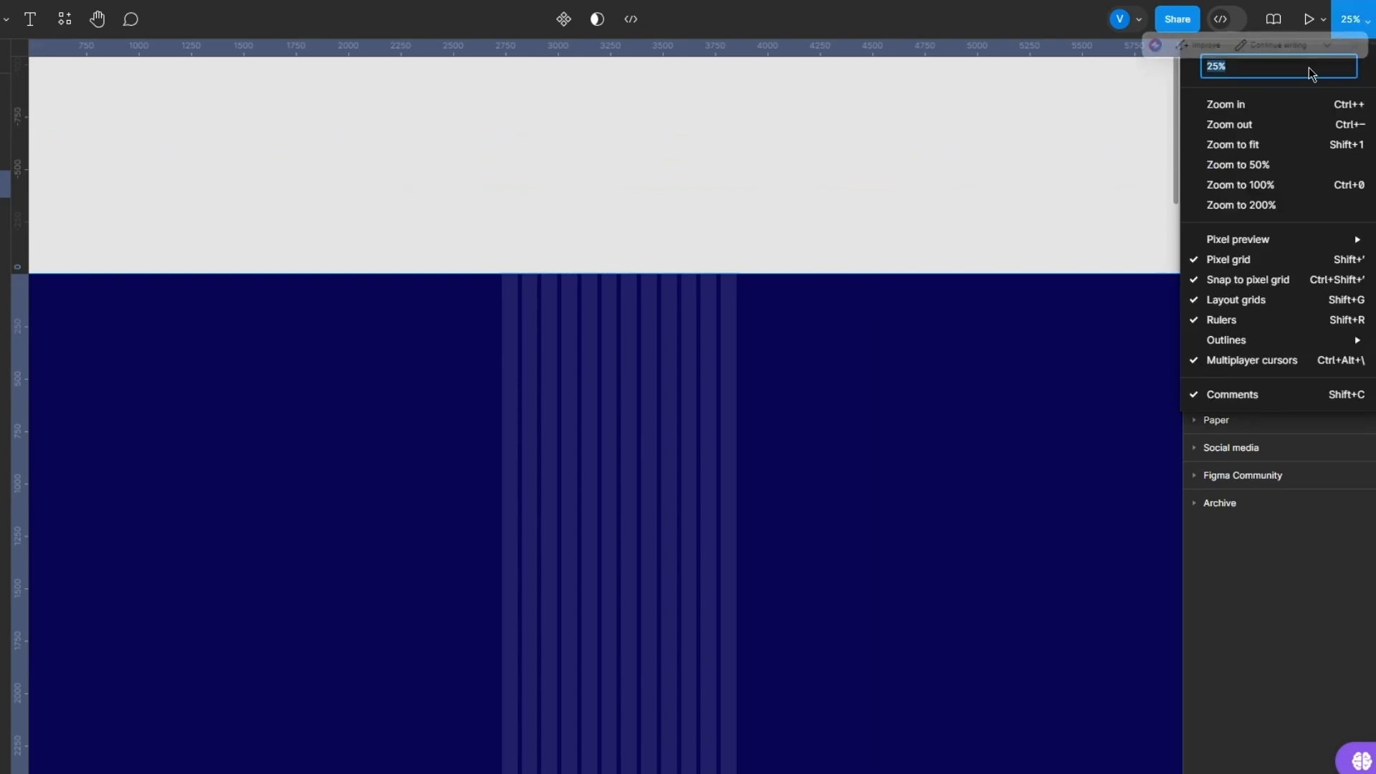
left_click(1256, 124)
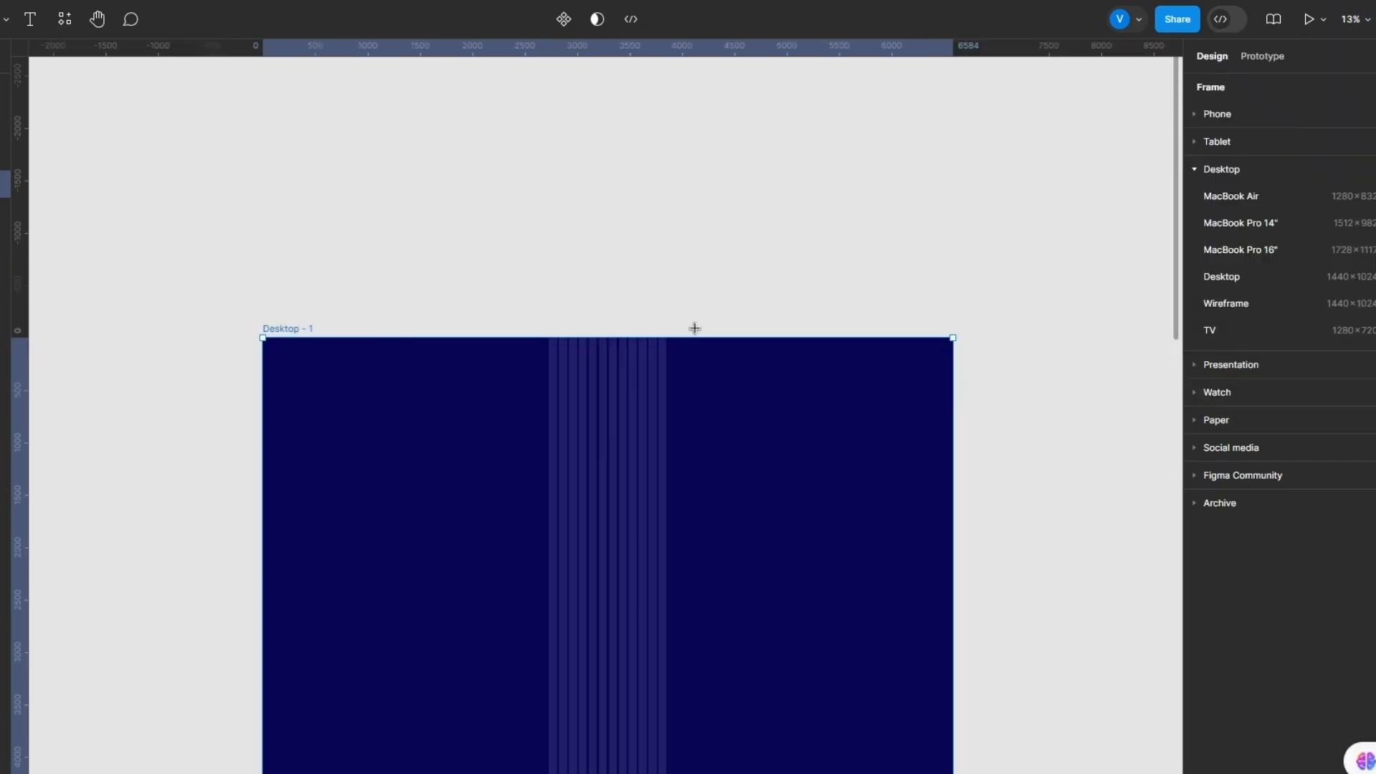
scroll(688, 328, "down", 3)
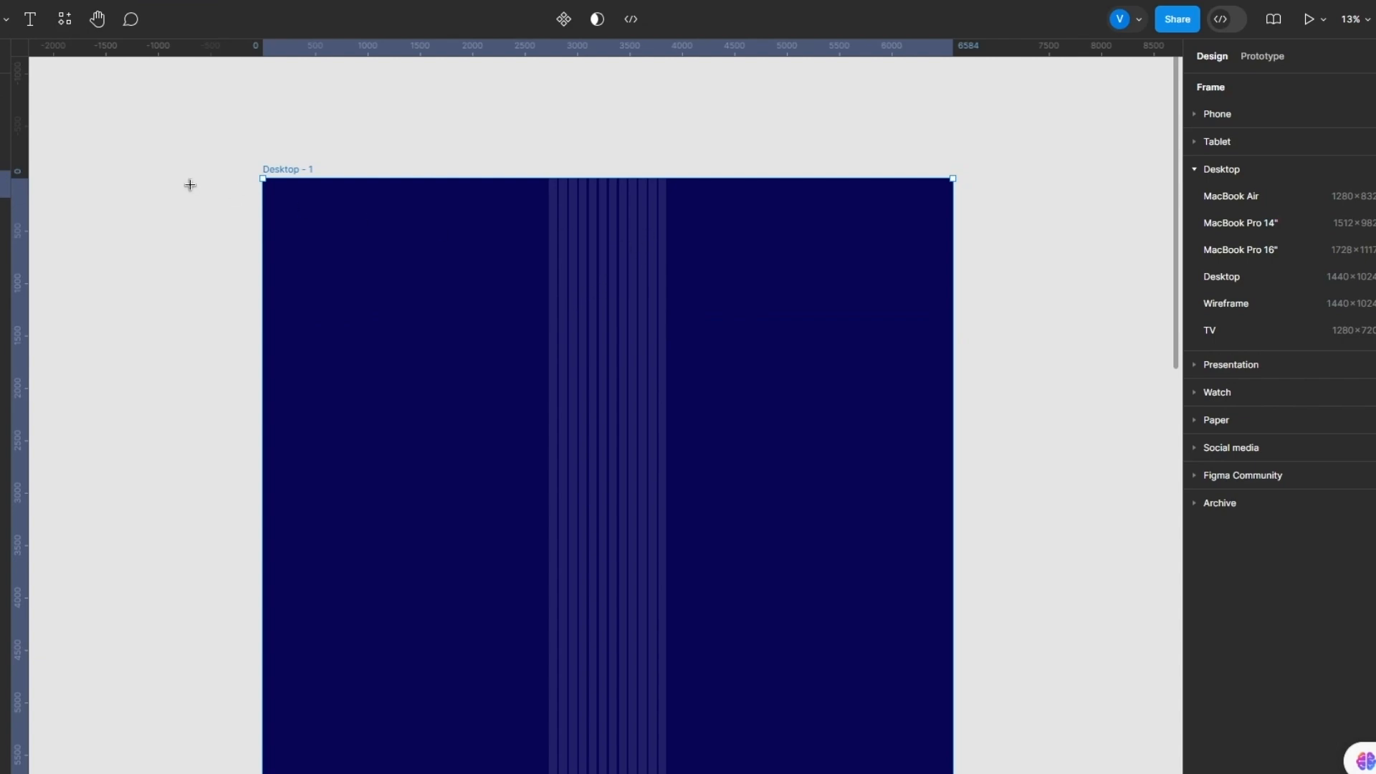
key("Escape")
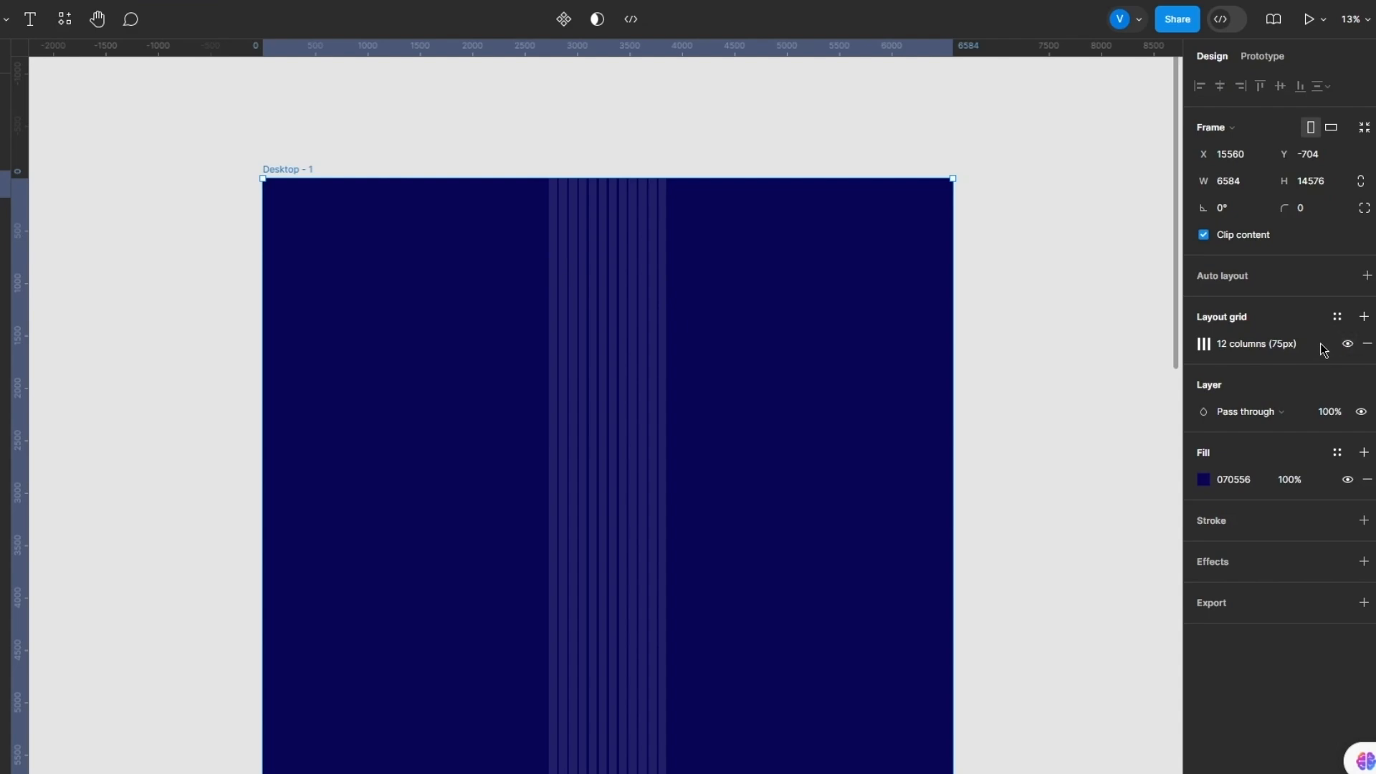
Step: Reopen the desktop frame's column grid settings, keep the count at 12 and set the column width to 200
left_click(1197, 348)
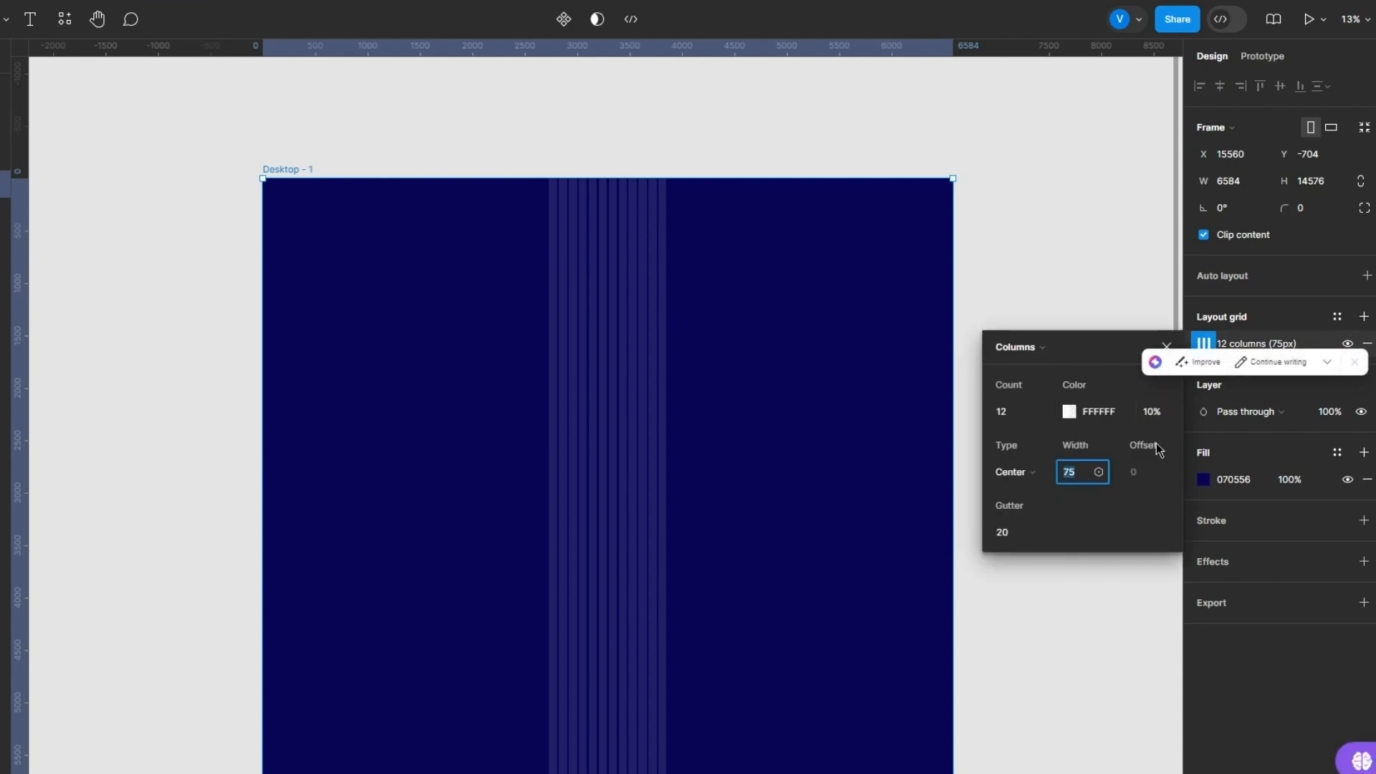
left_click(1049, 415)
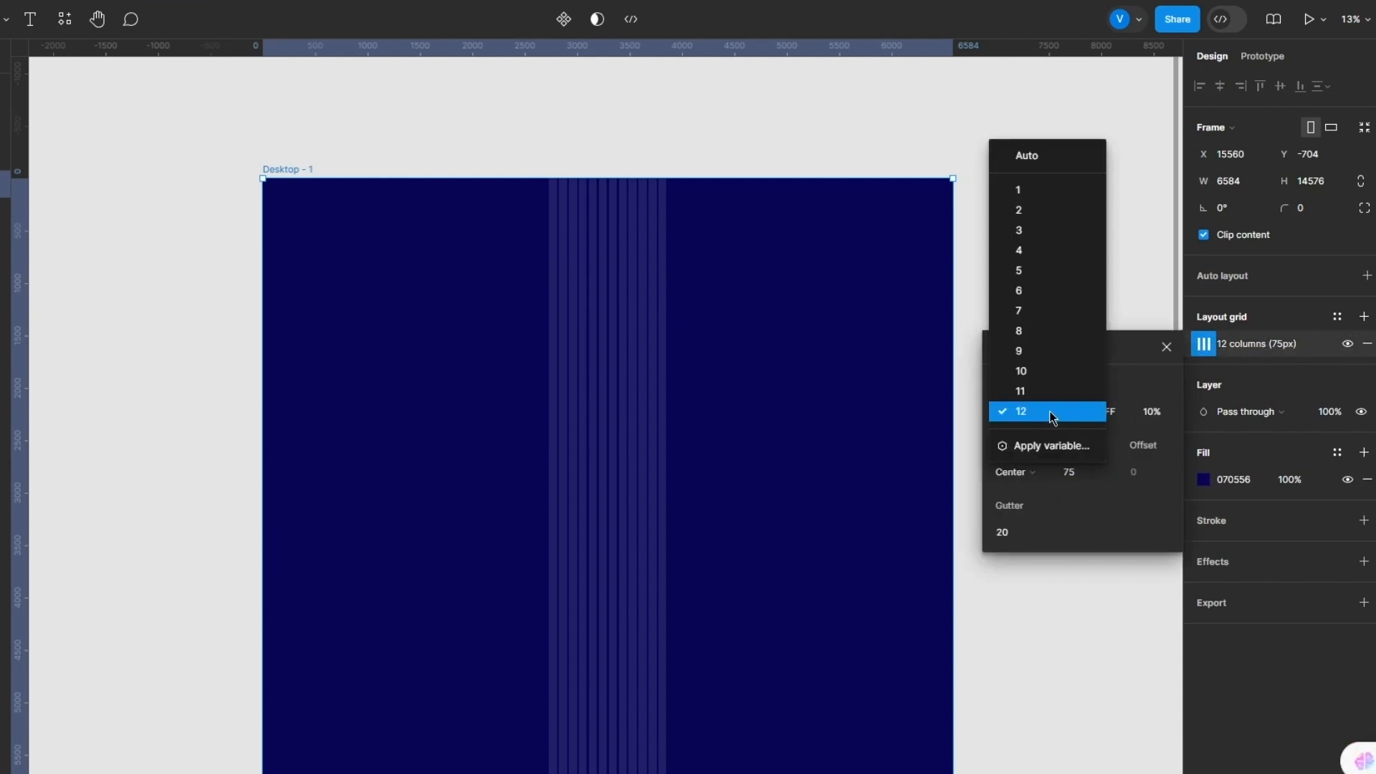
left_click(1041, 420)
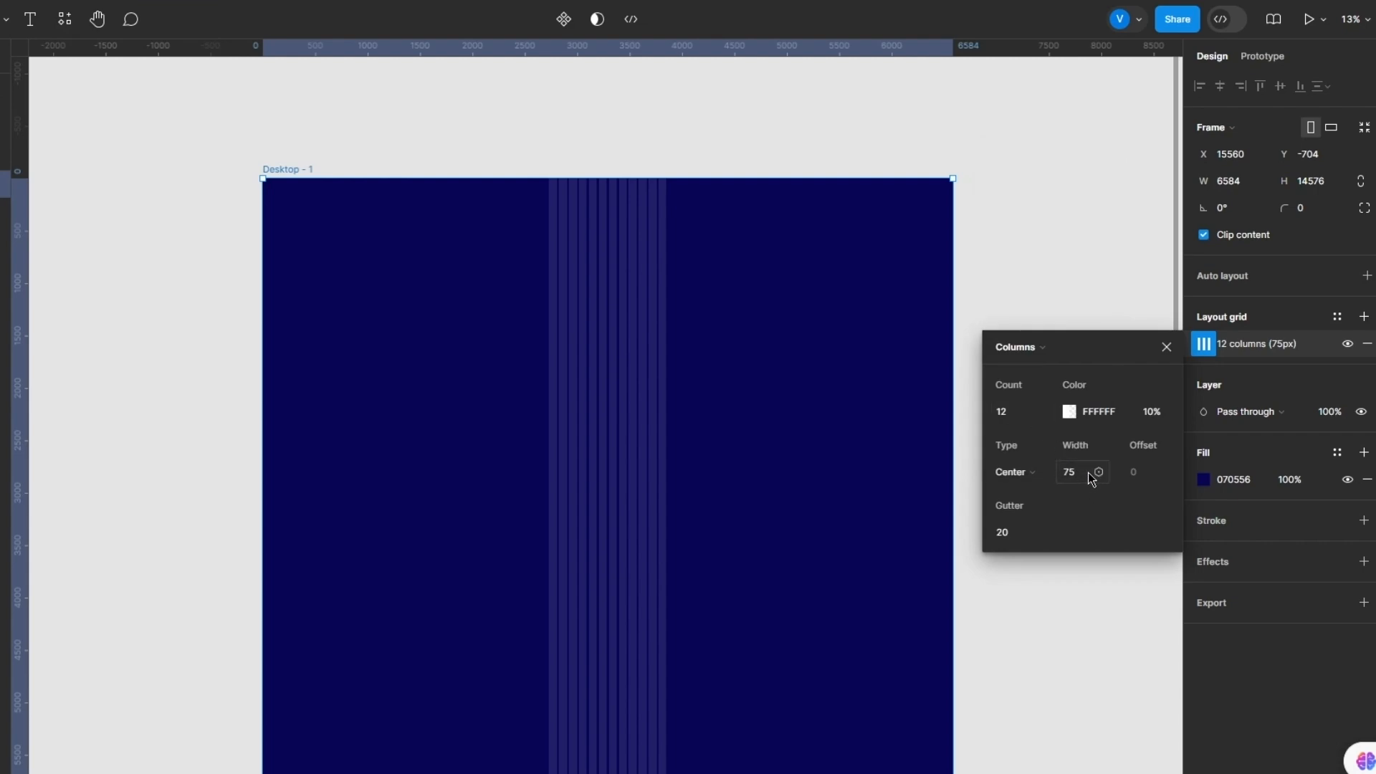
left_click(1100, 473)
left_click(1100, 473)
left_click(1075, 472)
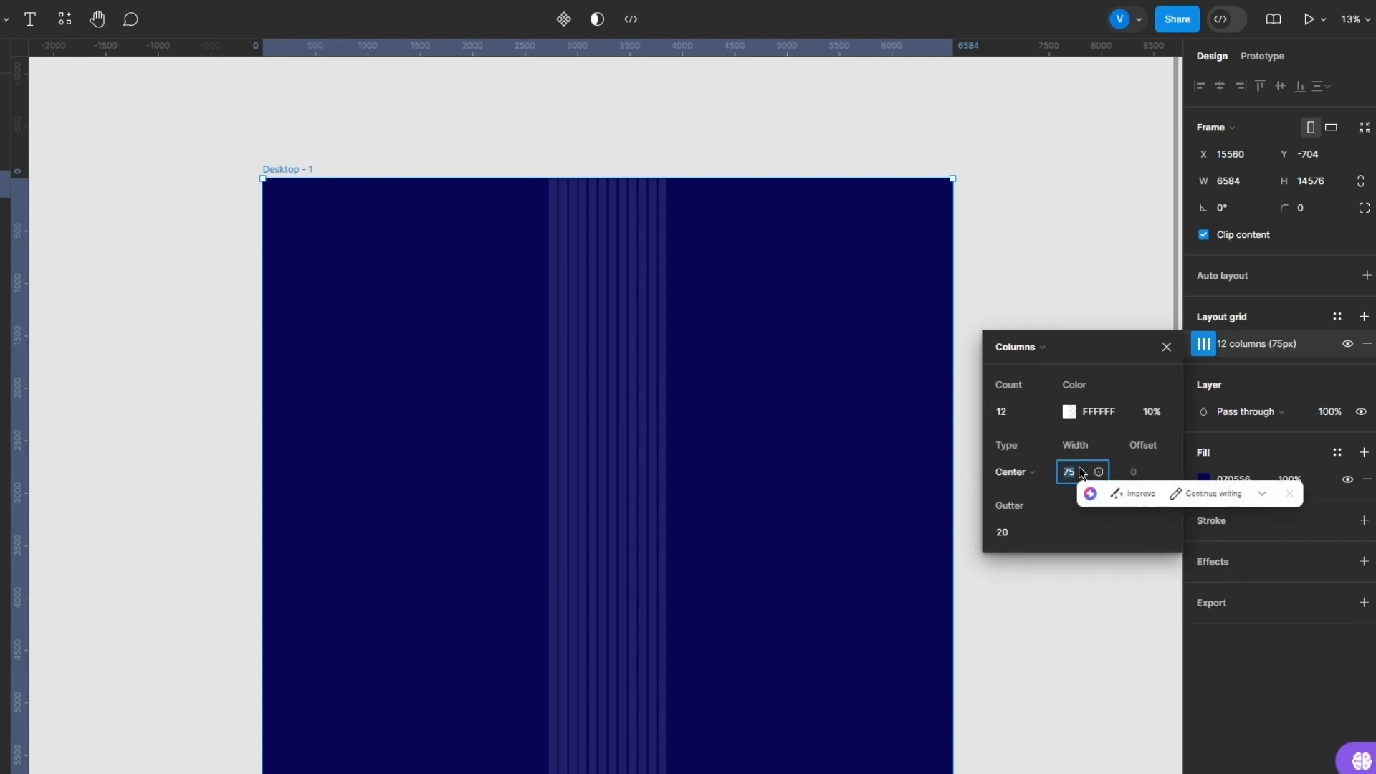
type("200")
key("Return")
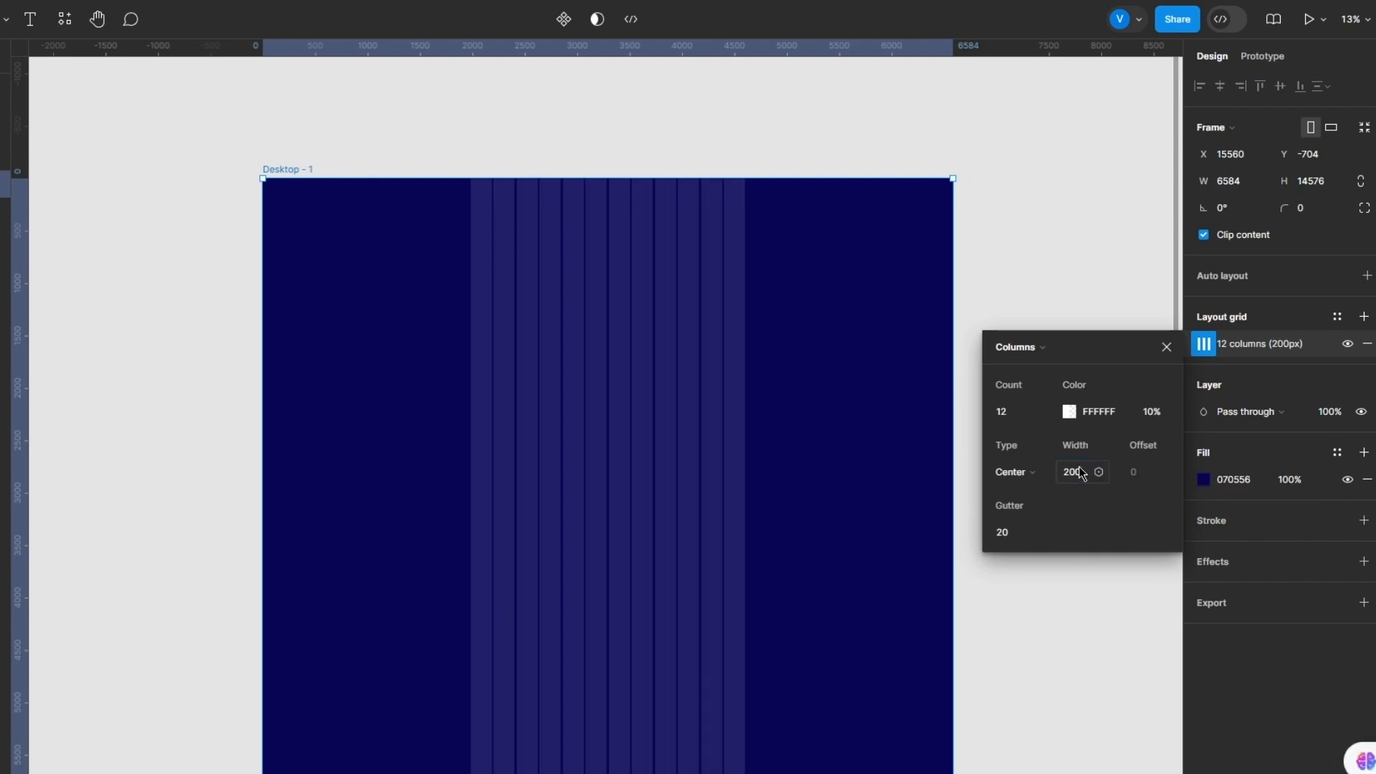
Step: Set the layout columns' width to 300
left_click(1075, 472)
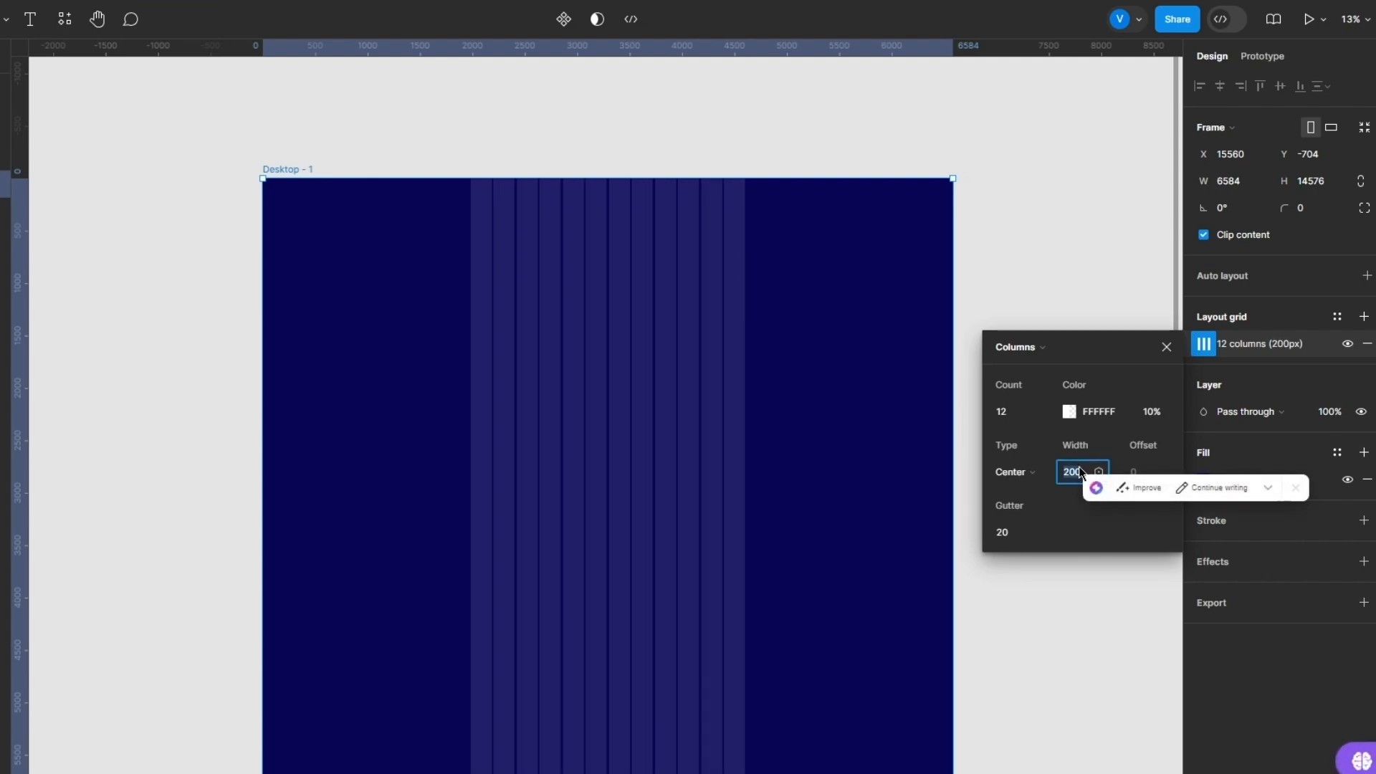
type("300")
key("Return")
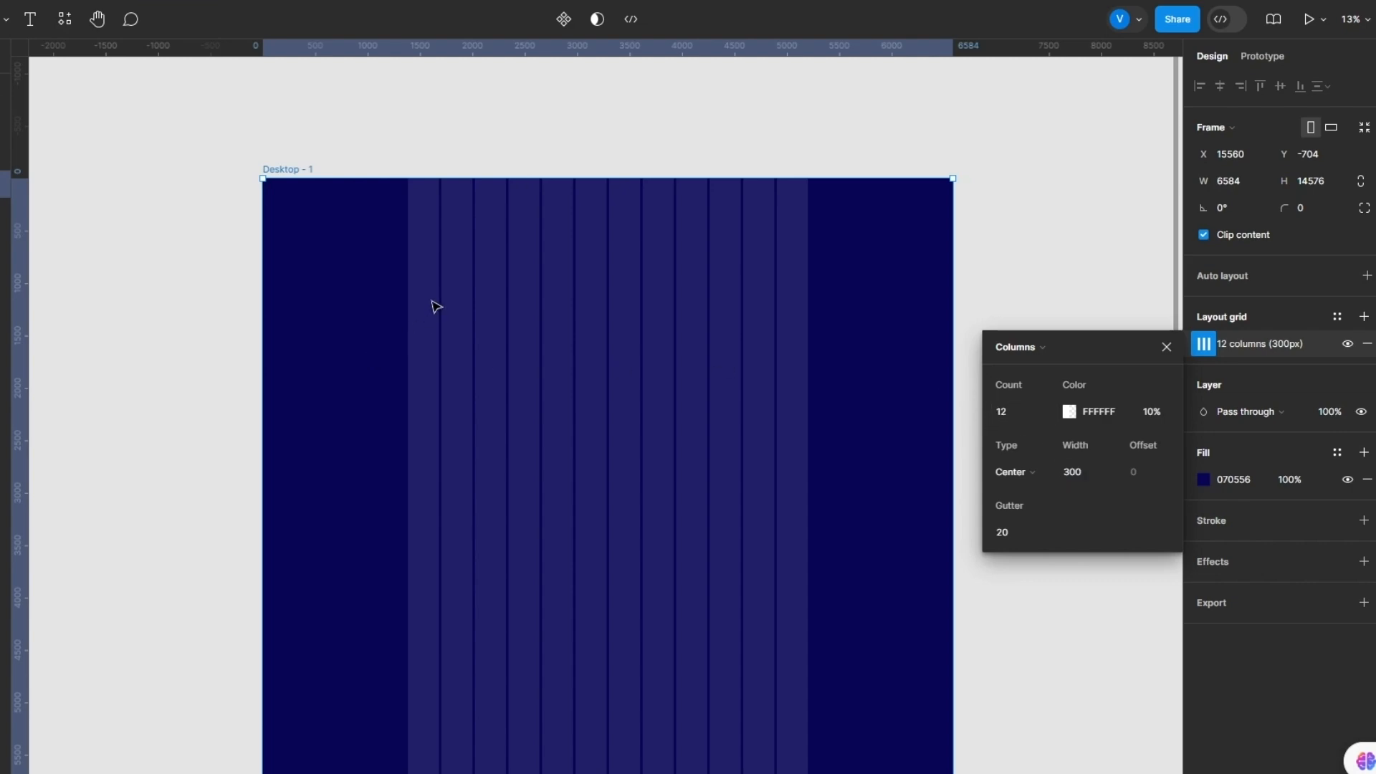
Step: Draw two frames side by side in the upper part of the desktop frame, about 1318 × 1168 and 1290 × 1232
key("f")
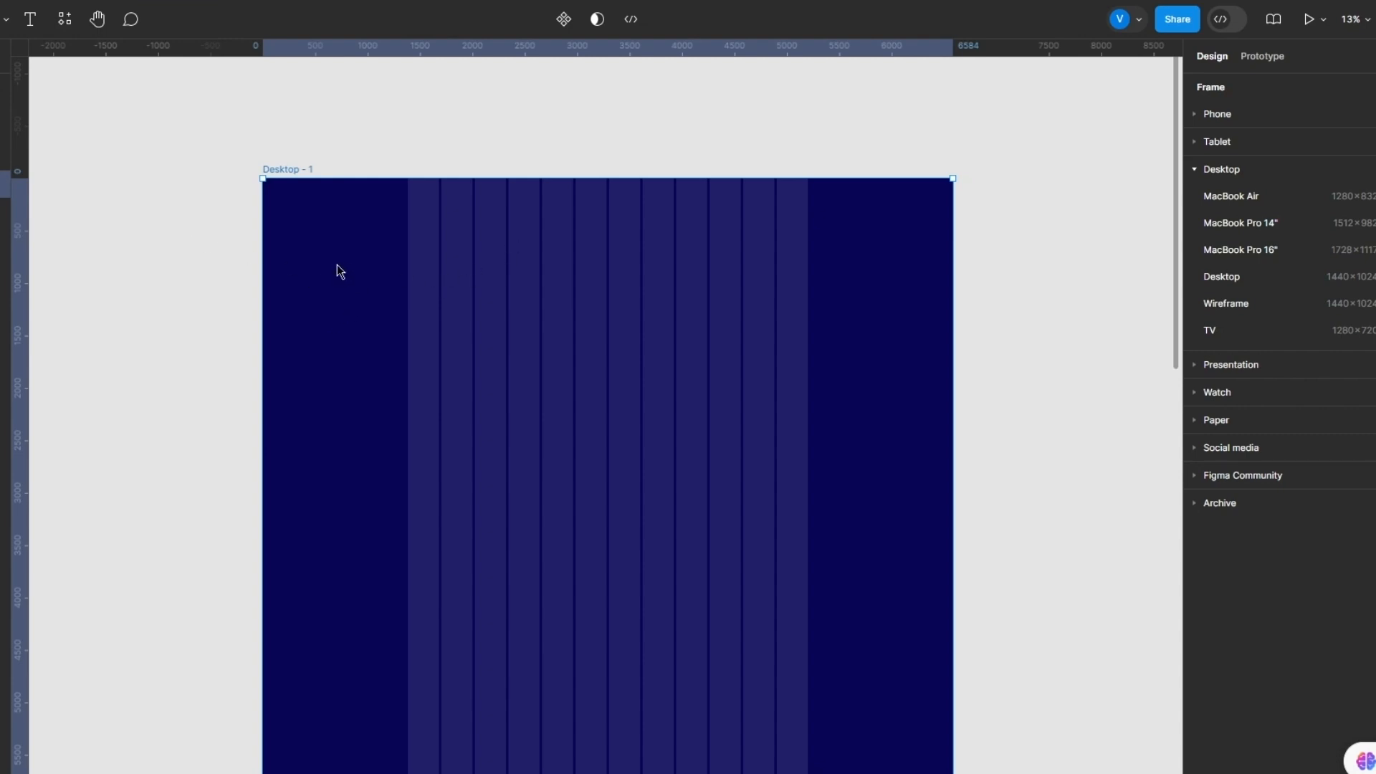
left_click_drag(336, 263, 474, 387)
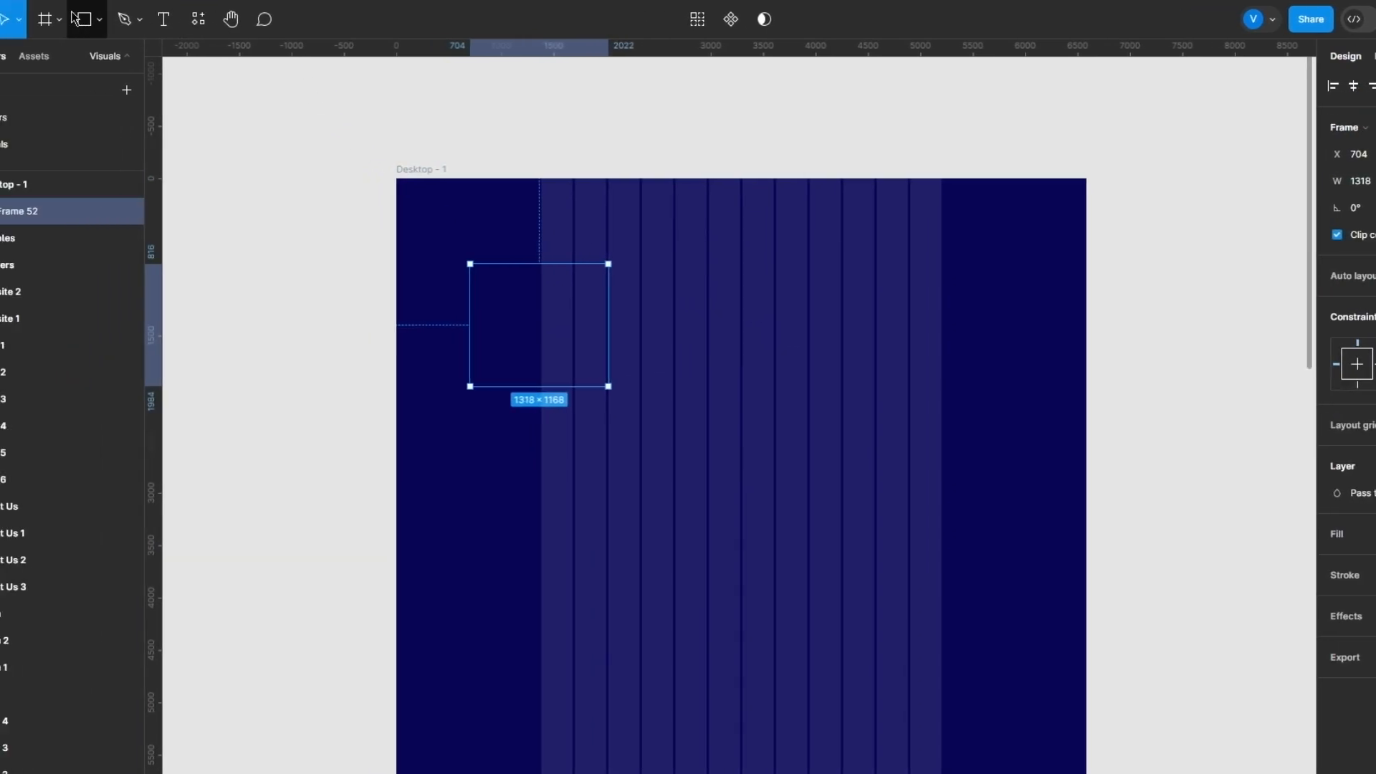
left_click(111, 20)
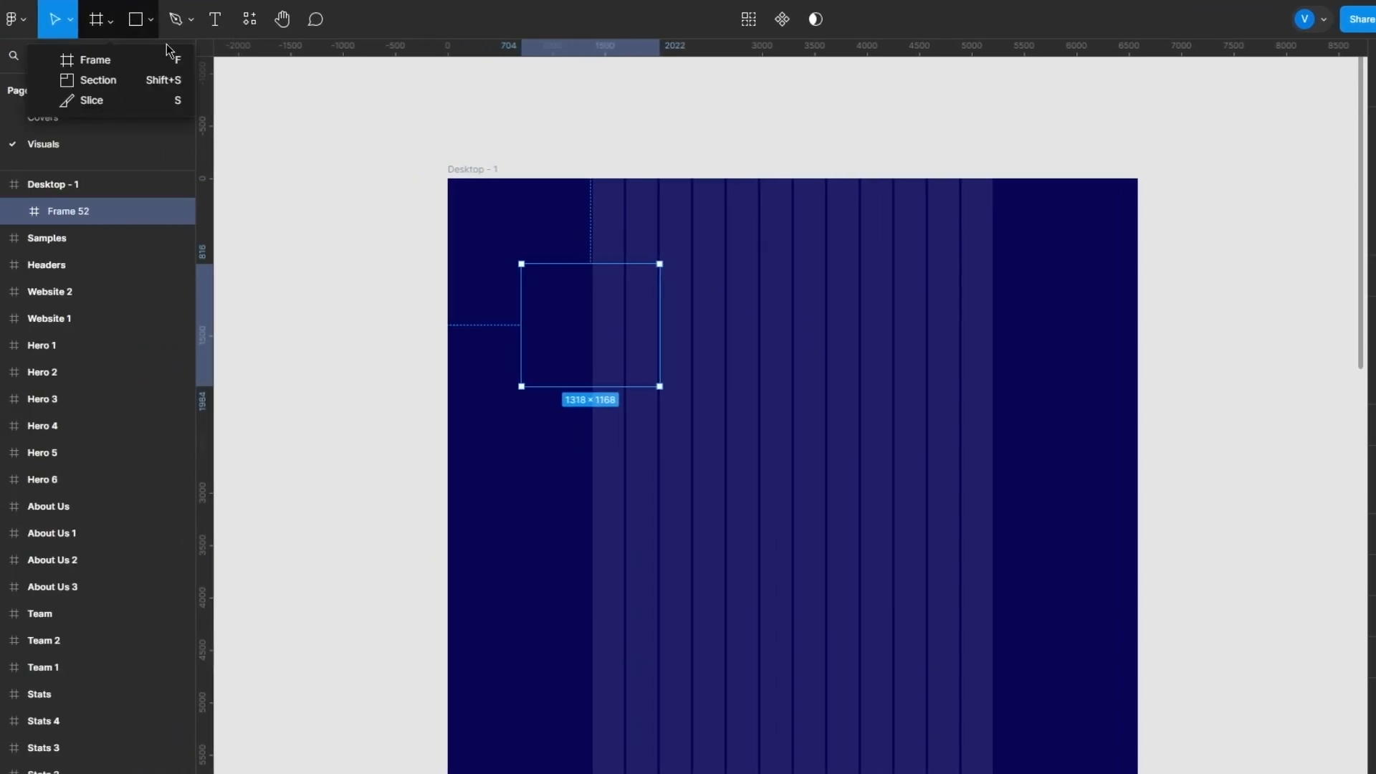
left_click(127, 63)
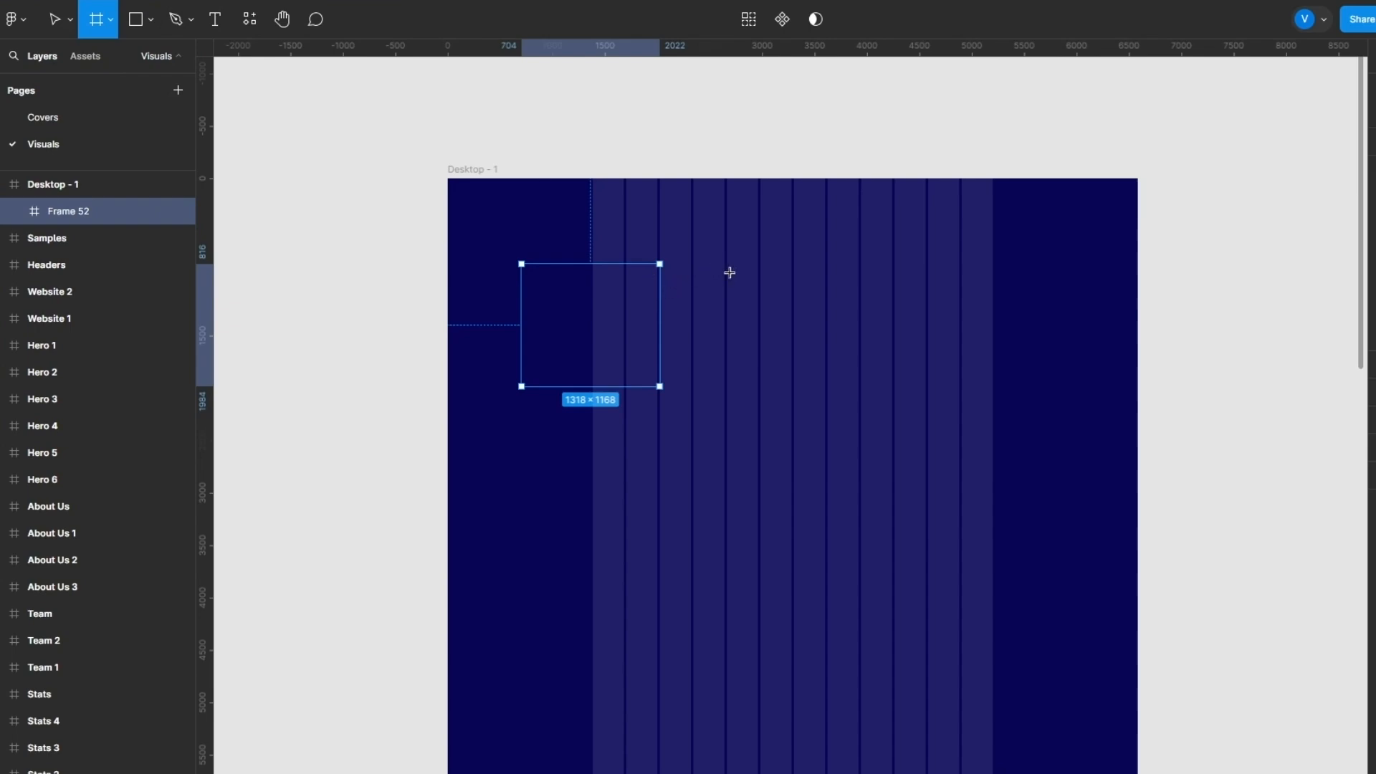
left_click_drag(727, 264, 863, 404)
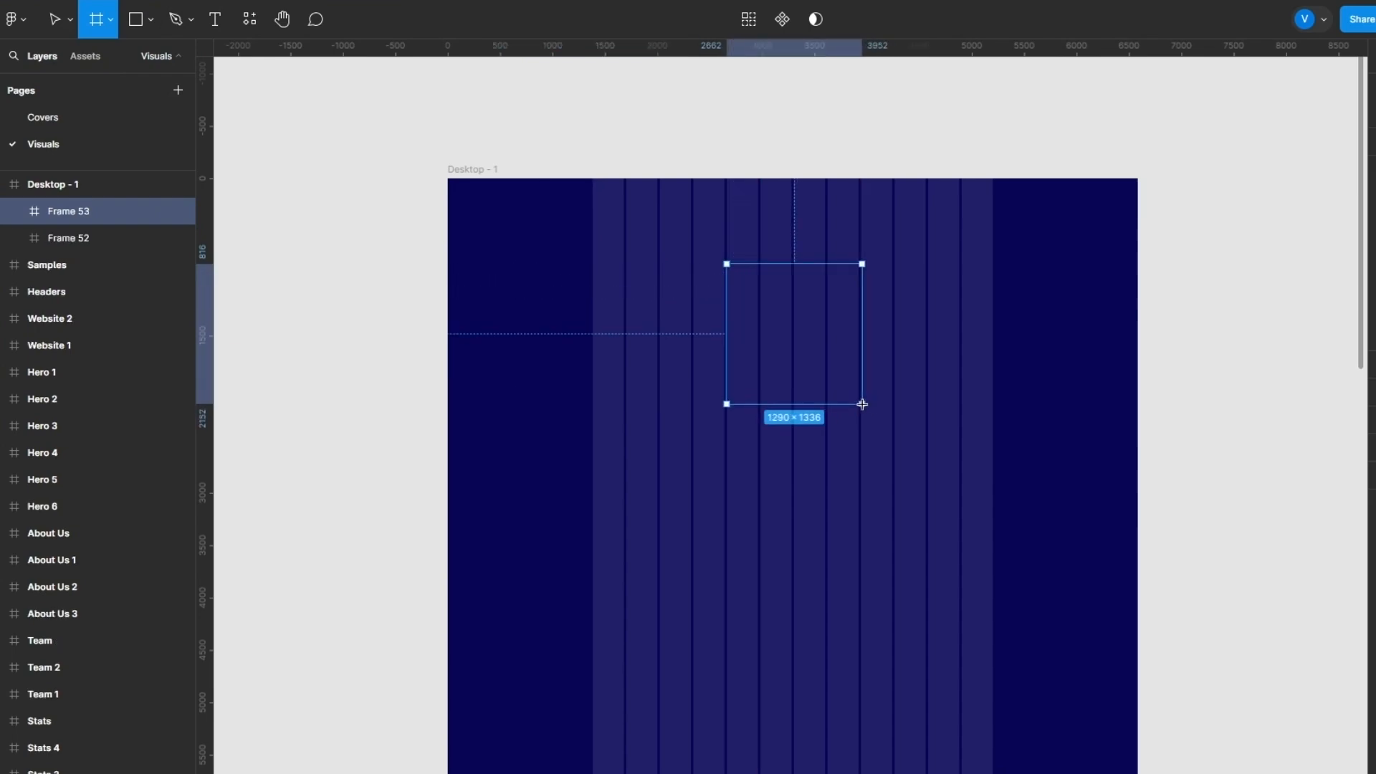
mouse_move(862, 404)
left_mouse_down()
mouse_move(884, 402)
mouse_move(862, 392)
left_mouse_up()
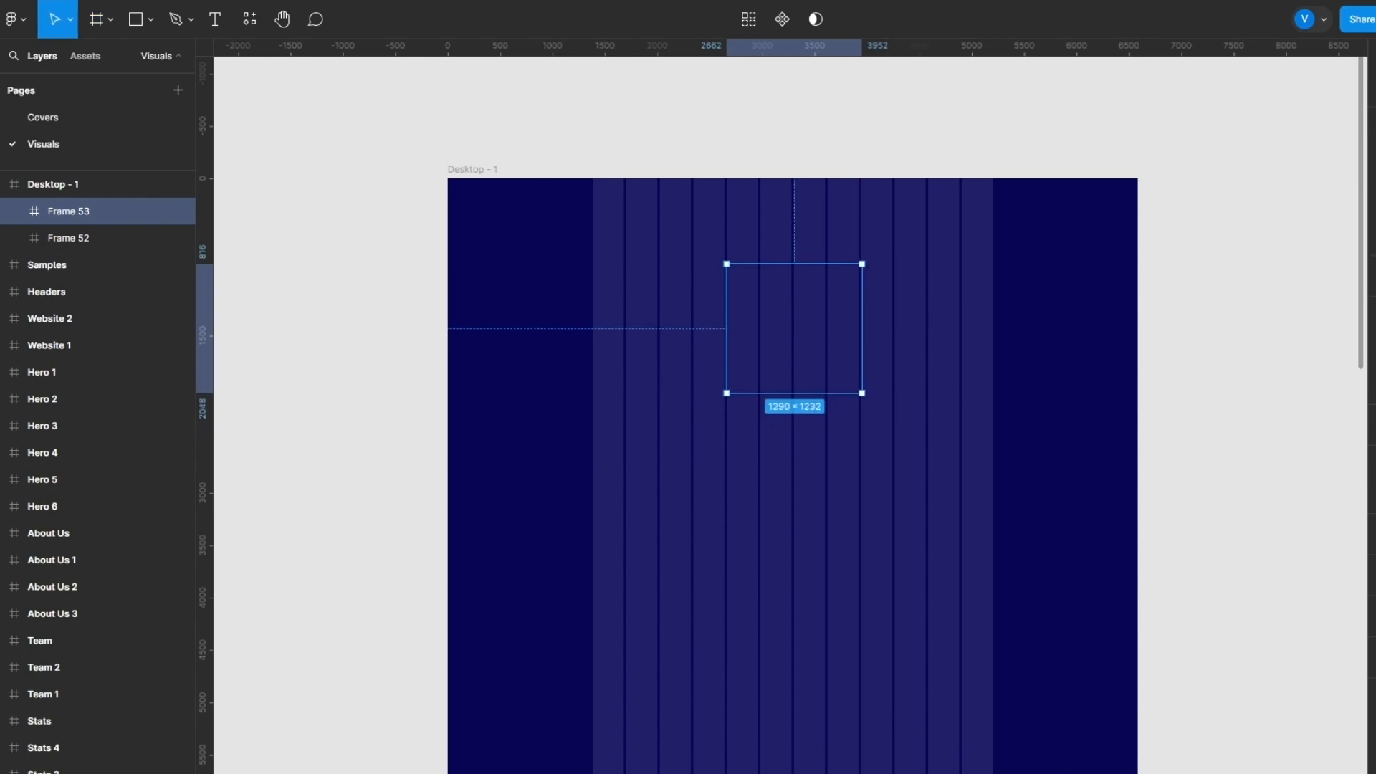
Step: Copy the Main menu frame from Hero 1 in the UI kit and paste it into the Desktop - 1 frame
left_click_drag(1111, 766, 254, 744)
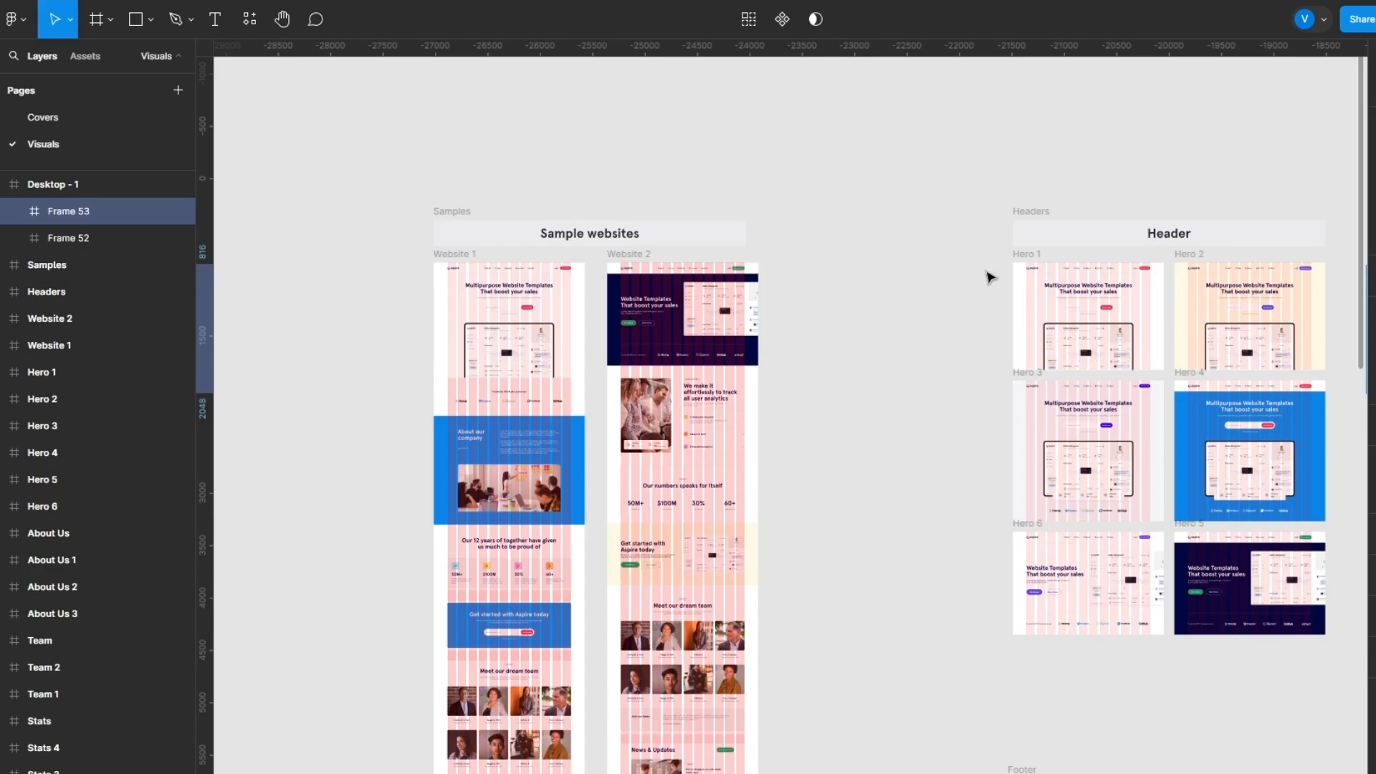
left_click(1093, 273, "ctrl")
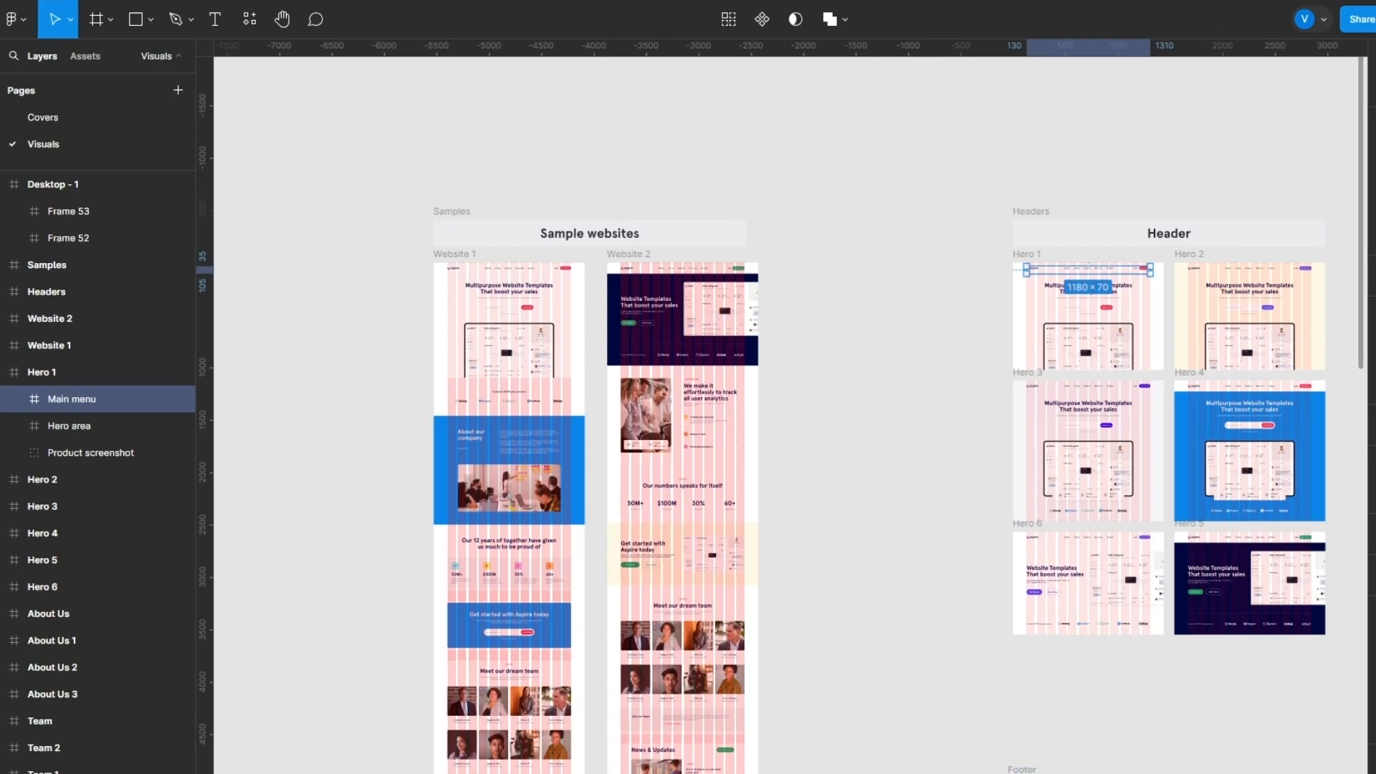
scroll(788, 408, "right", 20)
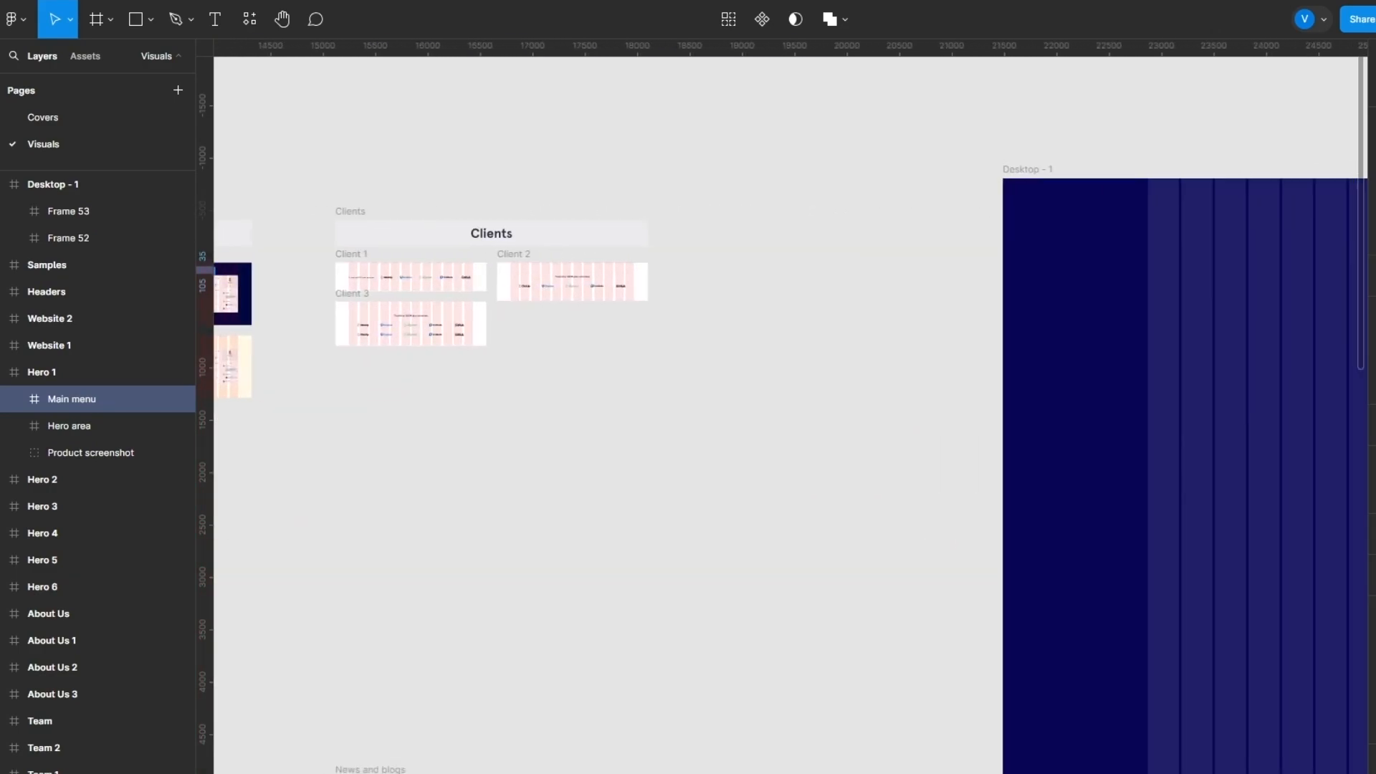
scroll(789, 409, "right", 5)
left_click(1140, 365)
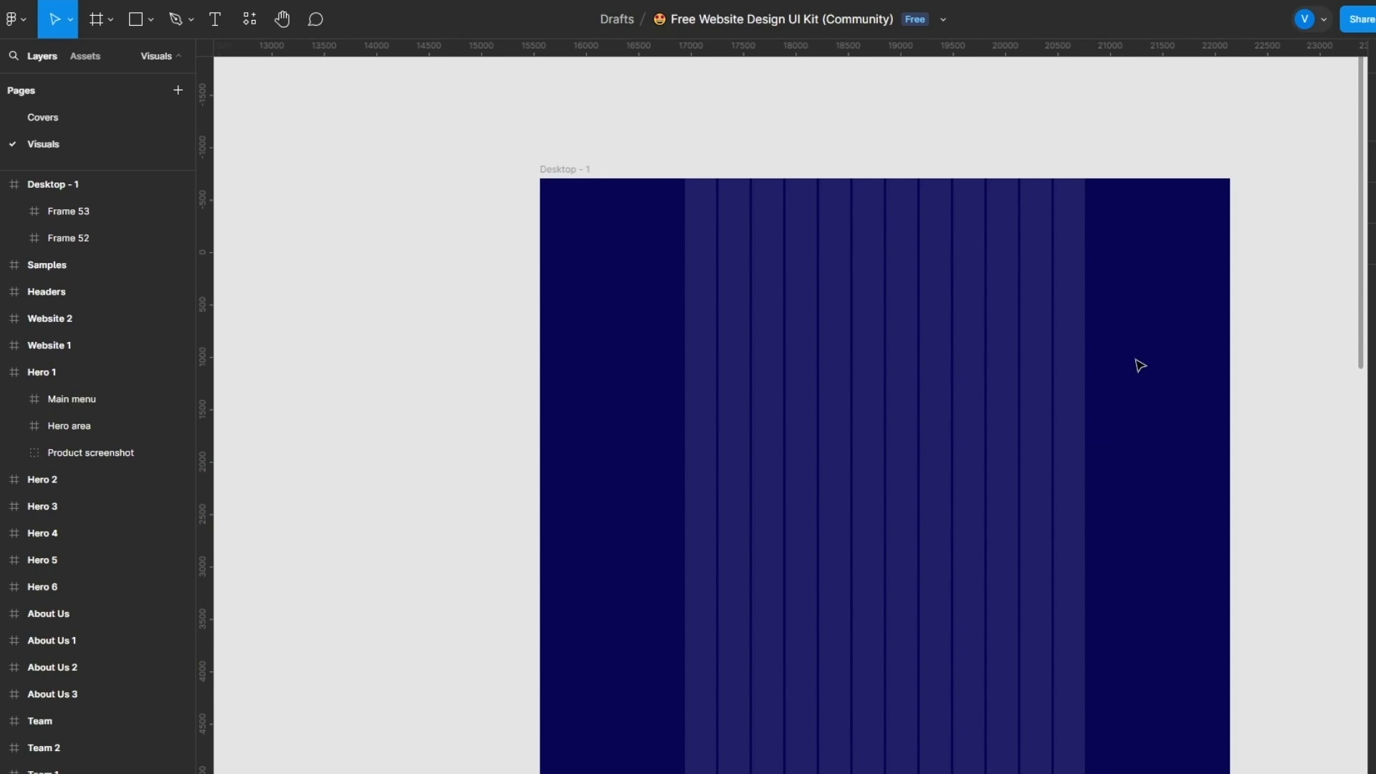
left_click(1140, 365)
key("ctrl+v")
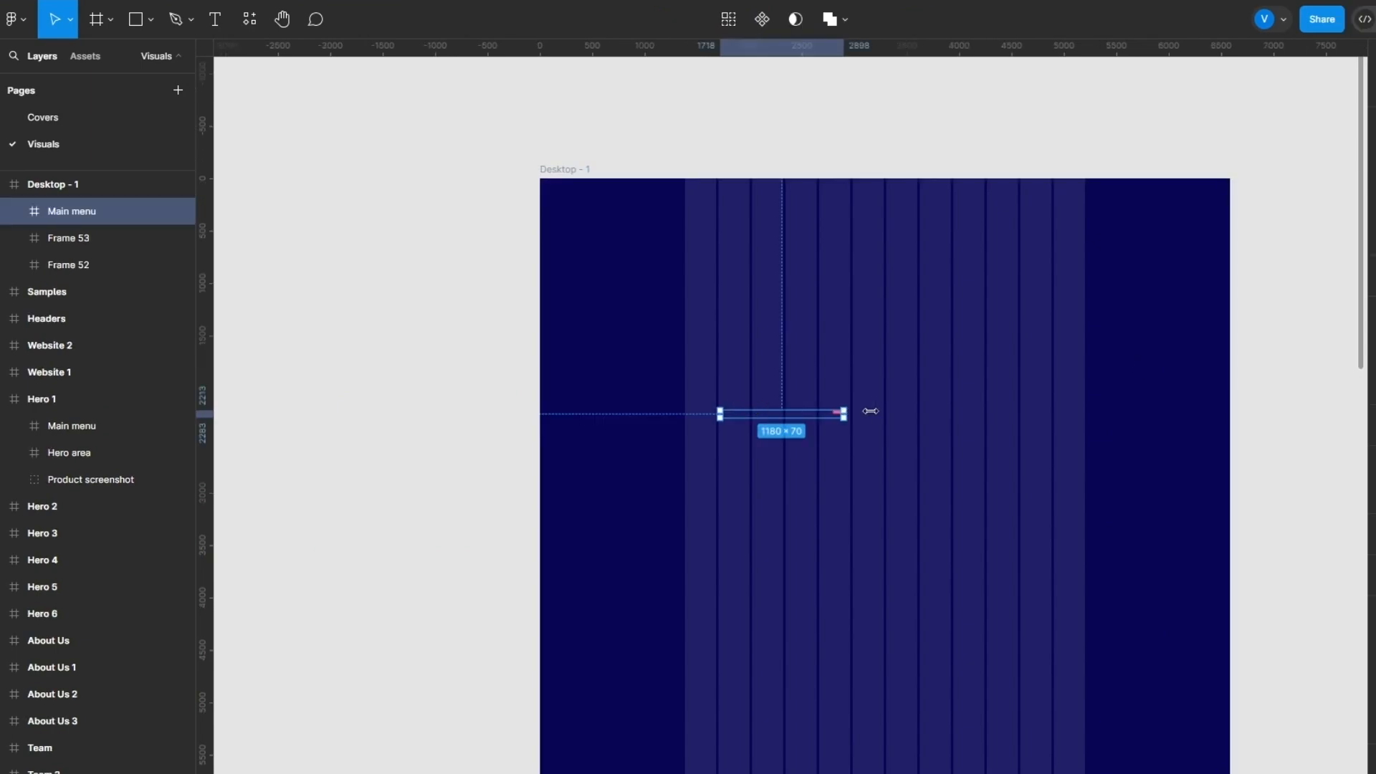
Step: Try enlarging the pasted Main menu frame to about 4186 × 971 and delete it from Desktop - 1
left_click_drag(870, 411, 1159, 315)
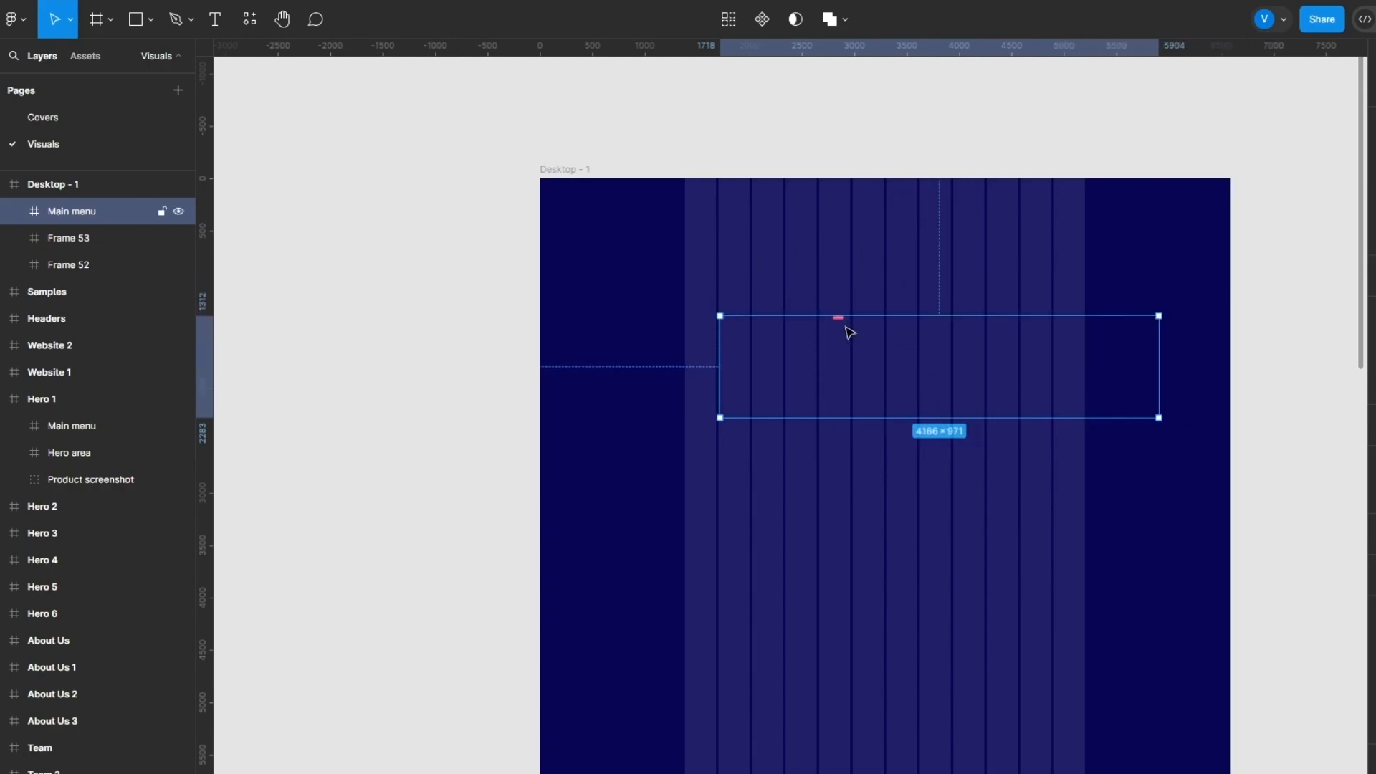
scroll(850, 332, "up", 5)
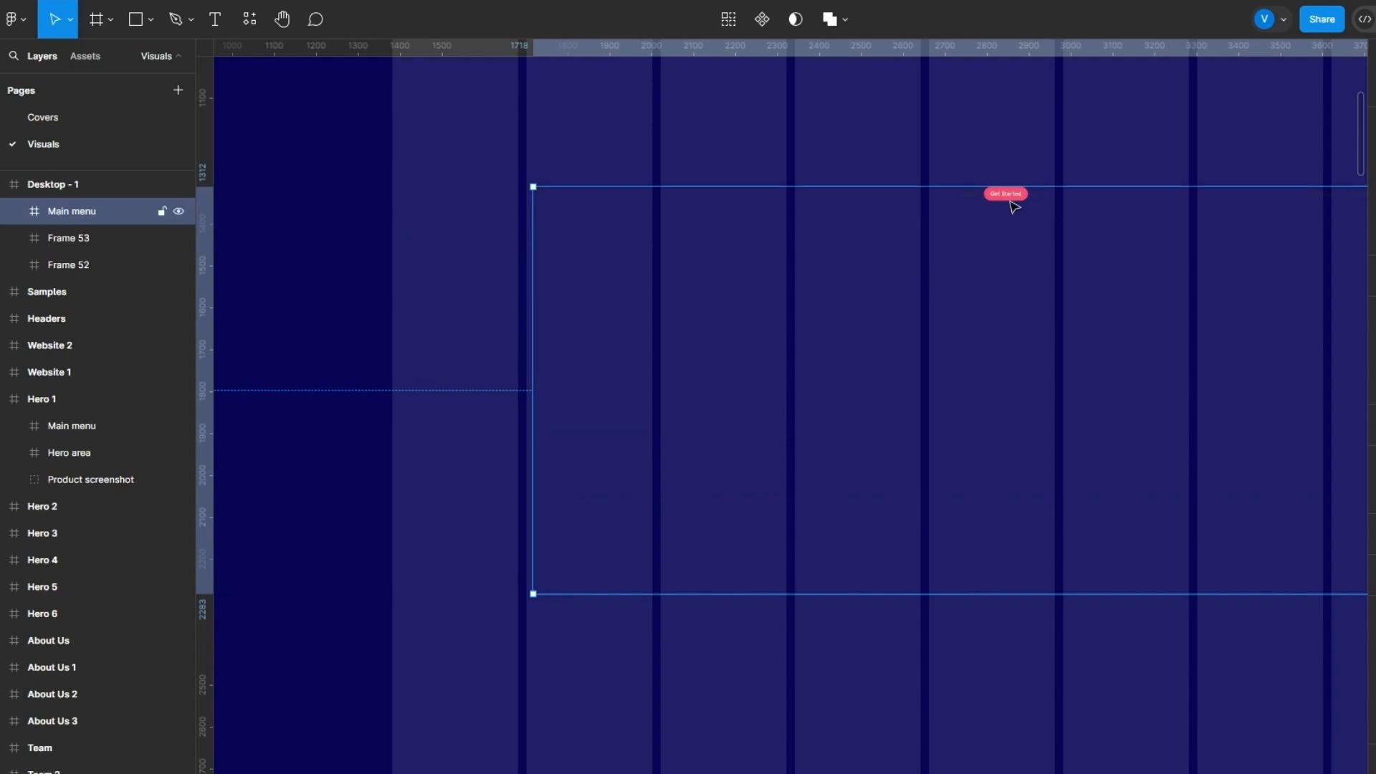
key("Delete")
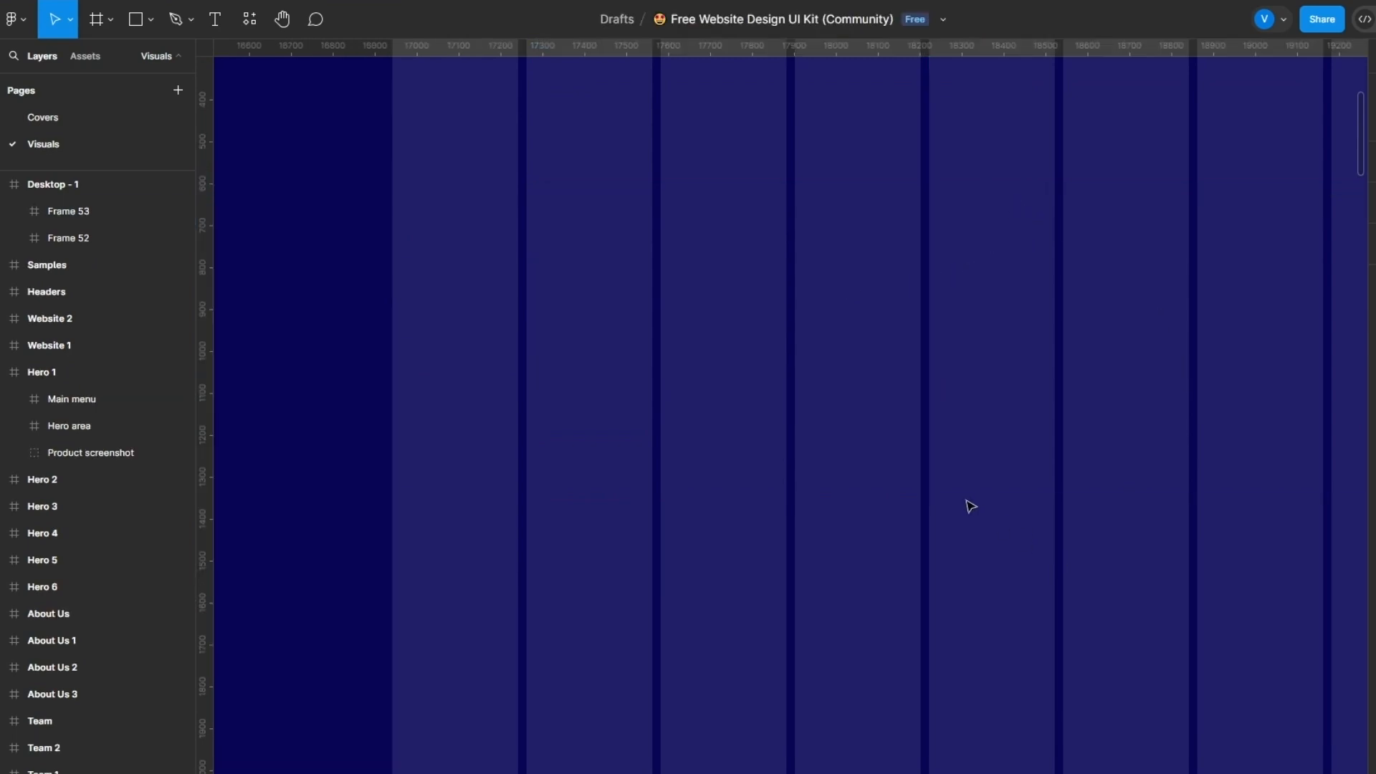
Step: Copy the Main menu frame from the About Us 2 frame in the UI kit
scroll(946, 494, "up", 5)
scroll(1182, 362, "down", 5)
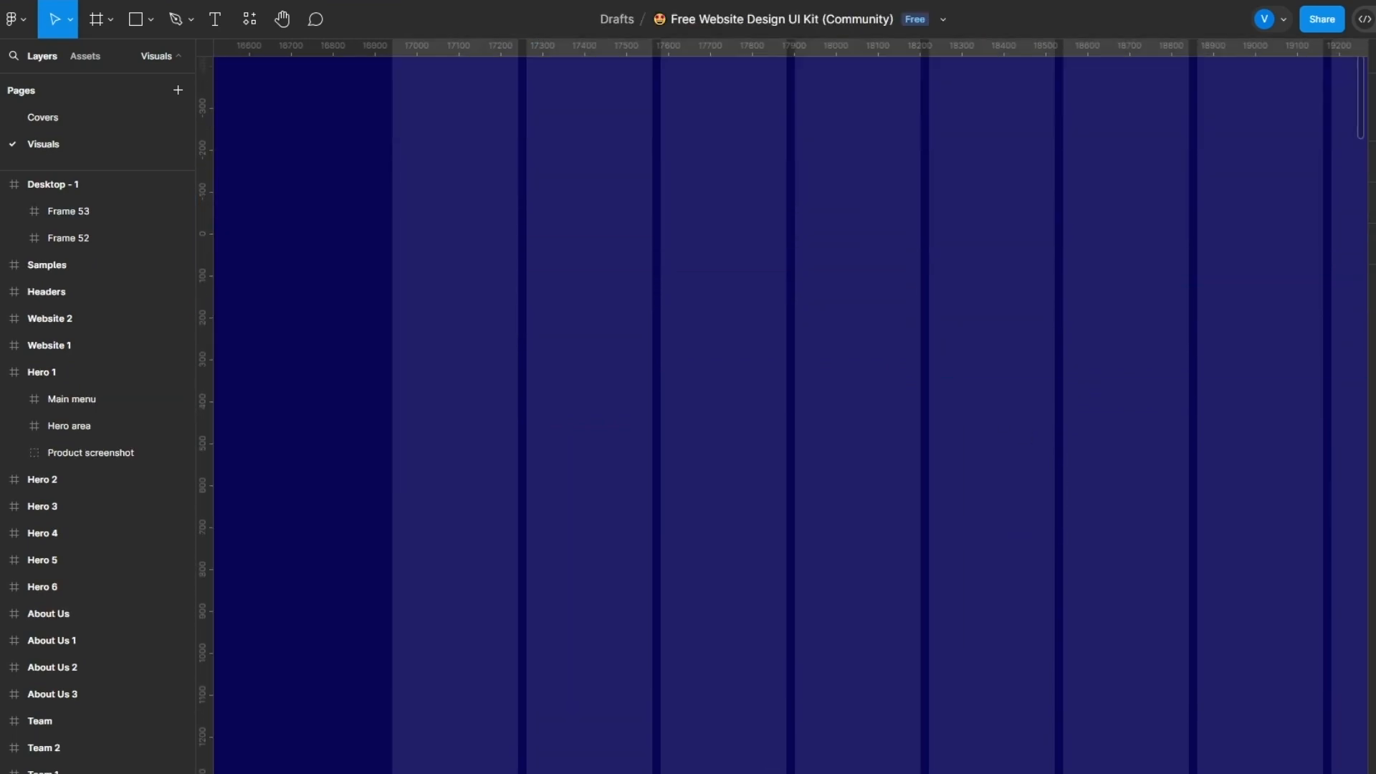
scroll(791, 406, "left", 20)
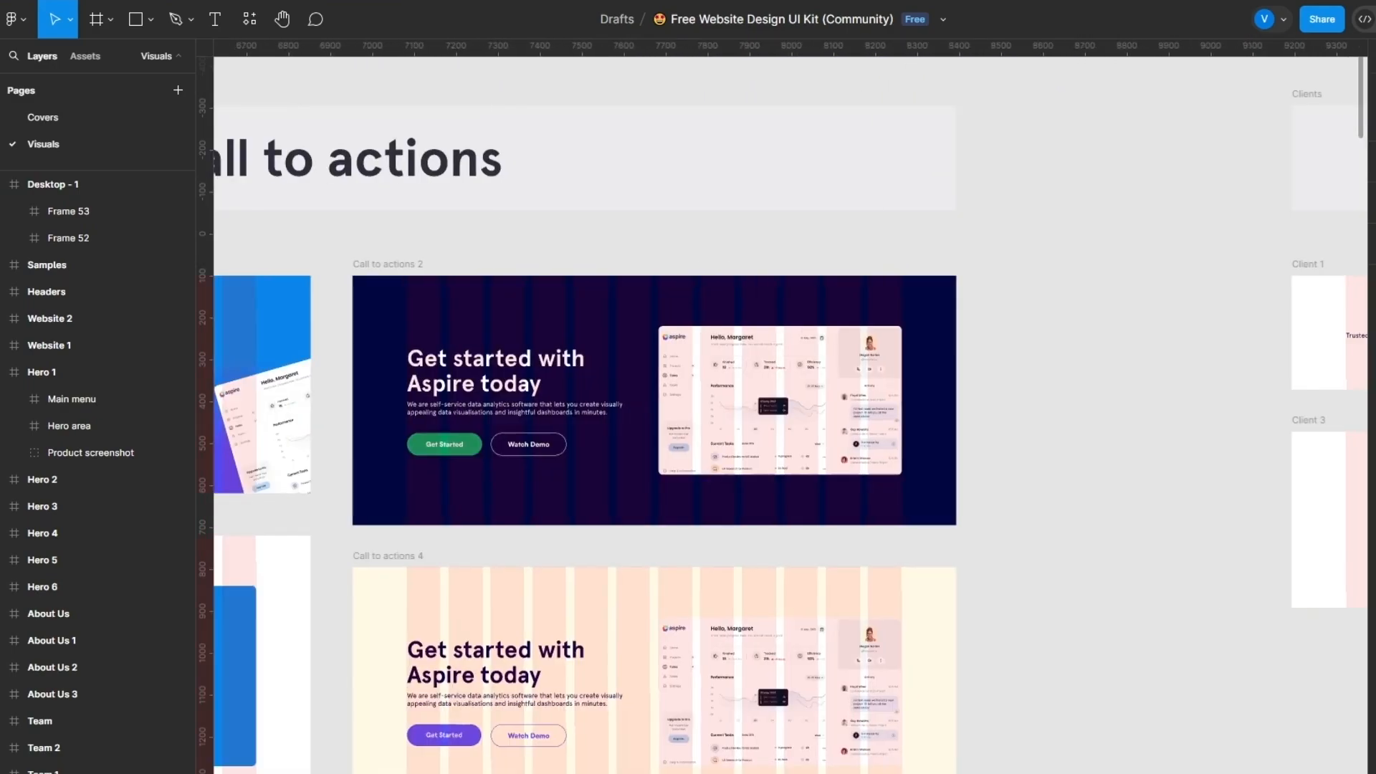
scroll(1107, 325, "left", 20)
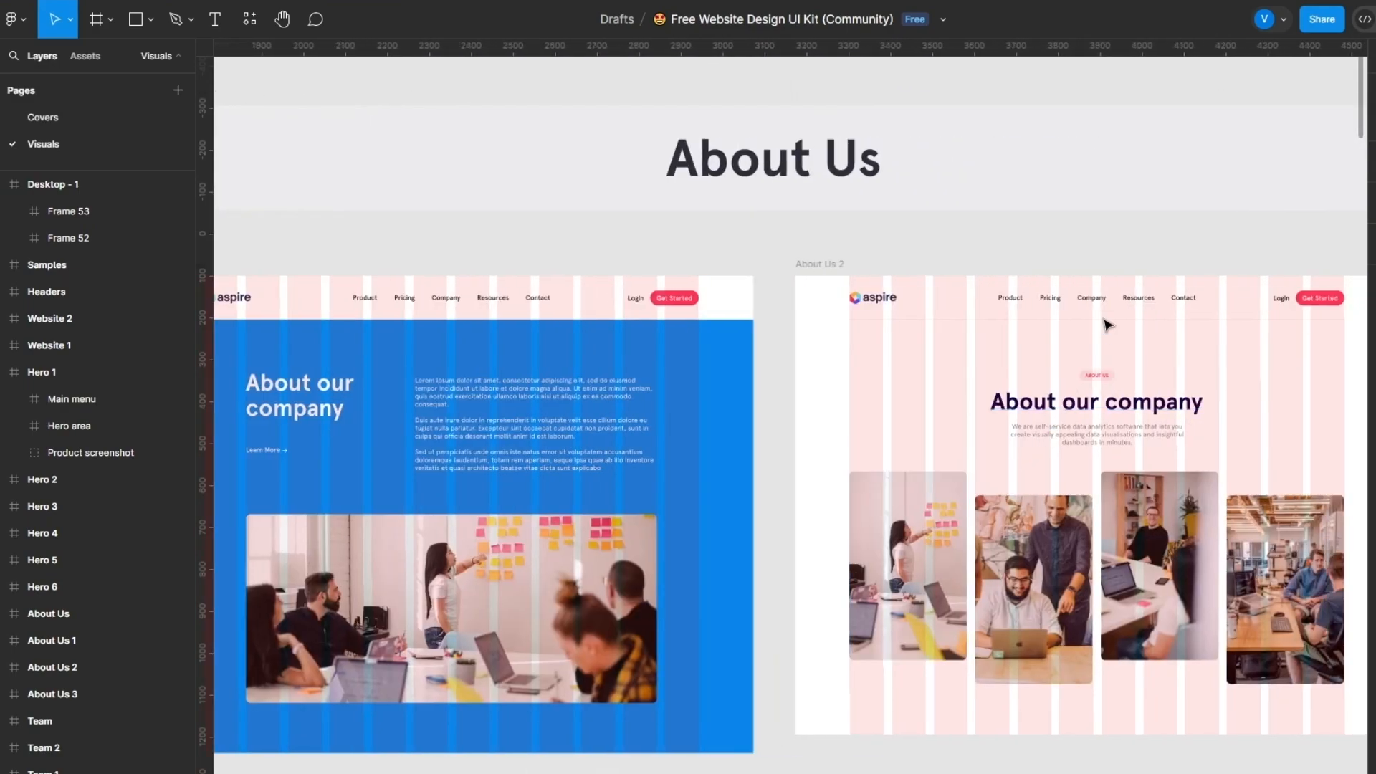
left_click(1080, 310)
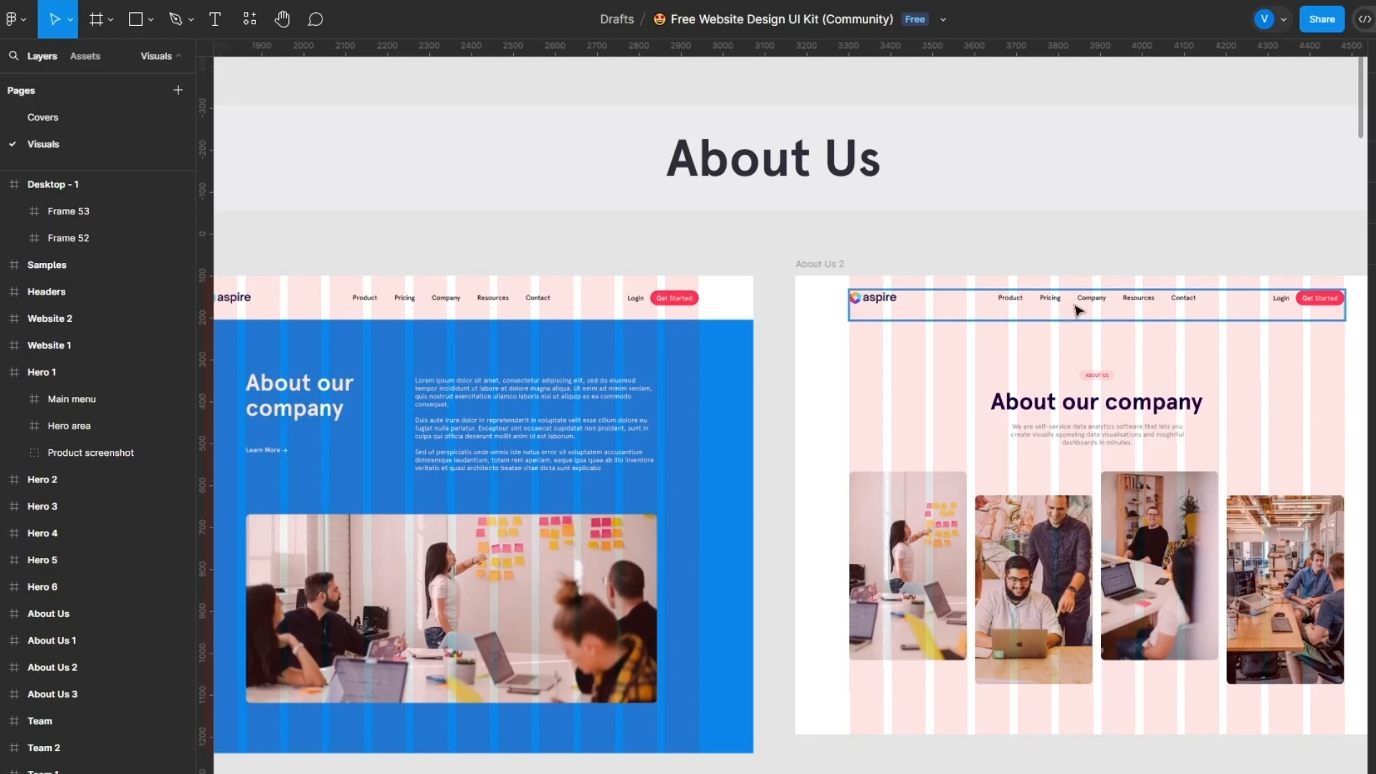
right_click(1079, 310)
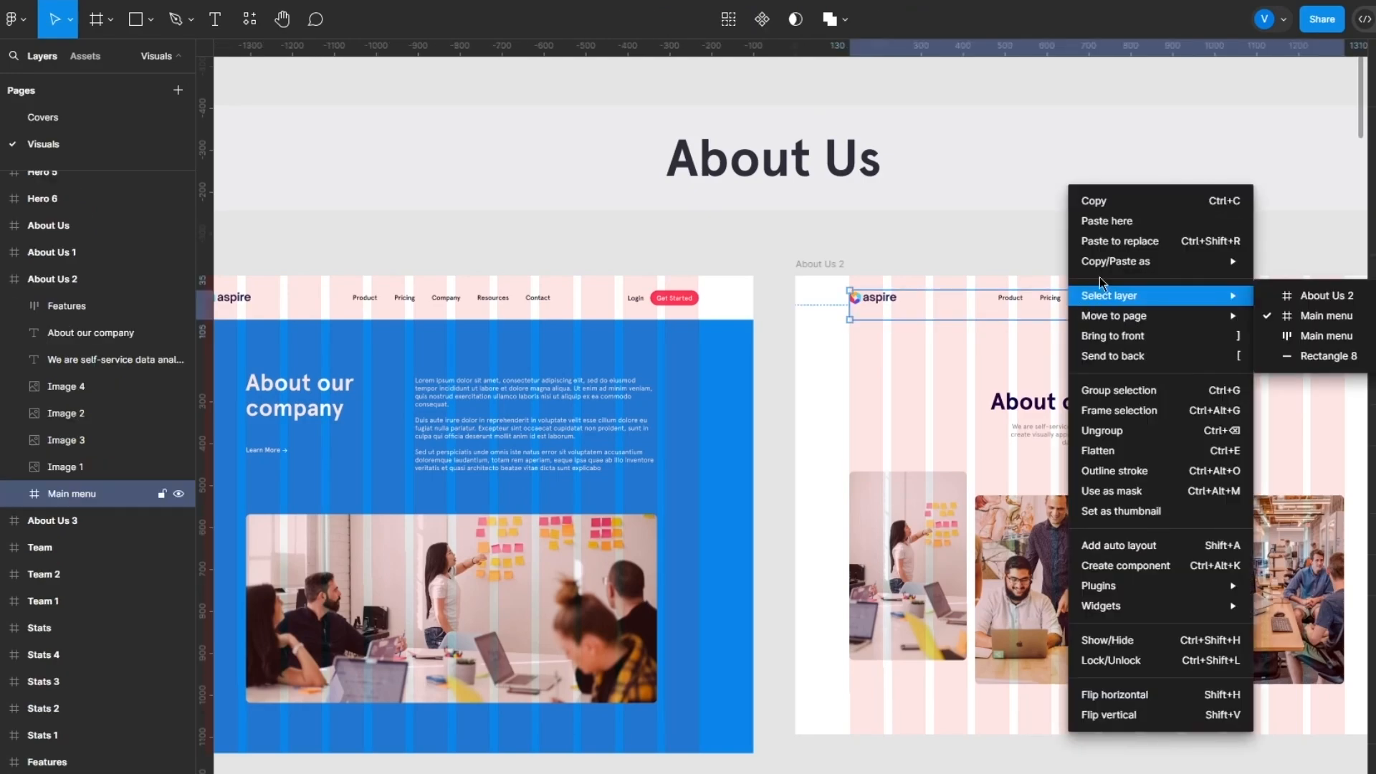
left_click(1113, 202)
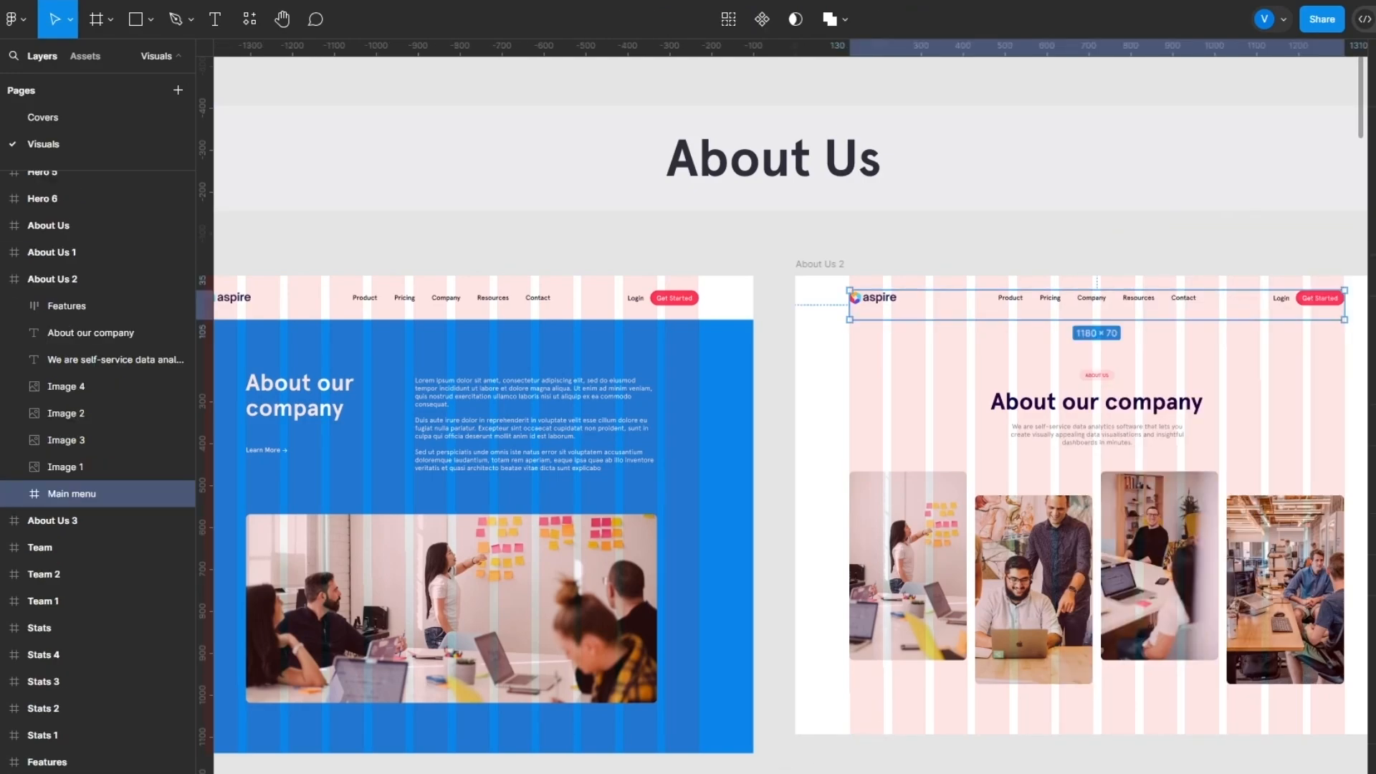
Step: Paste the copied Main menu frame into the upper right part of the Desktop - 1 frame
left_click_drag(373, 772, 1195, 719)
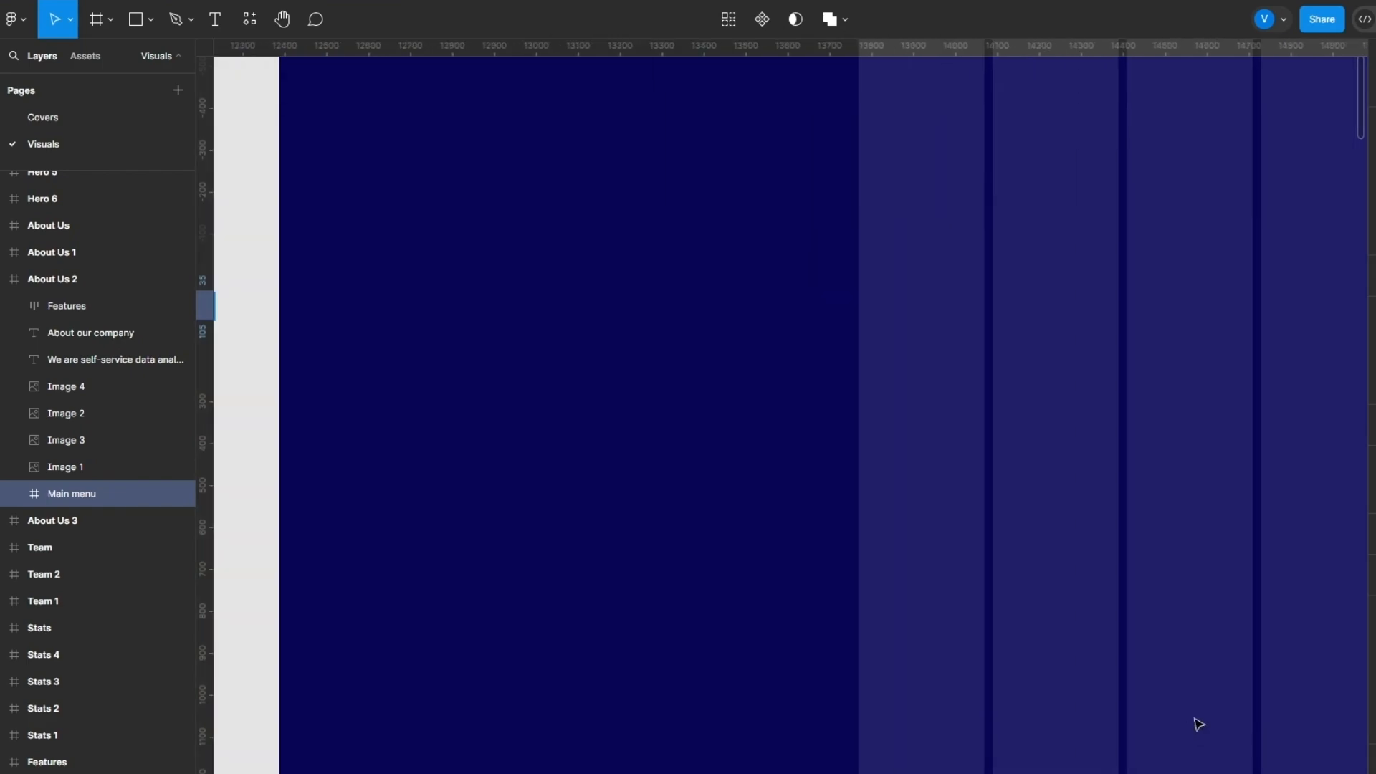
left_click(1203, 712)
scroll(1193, 610, "up", 5)
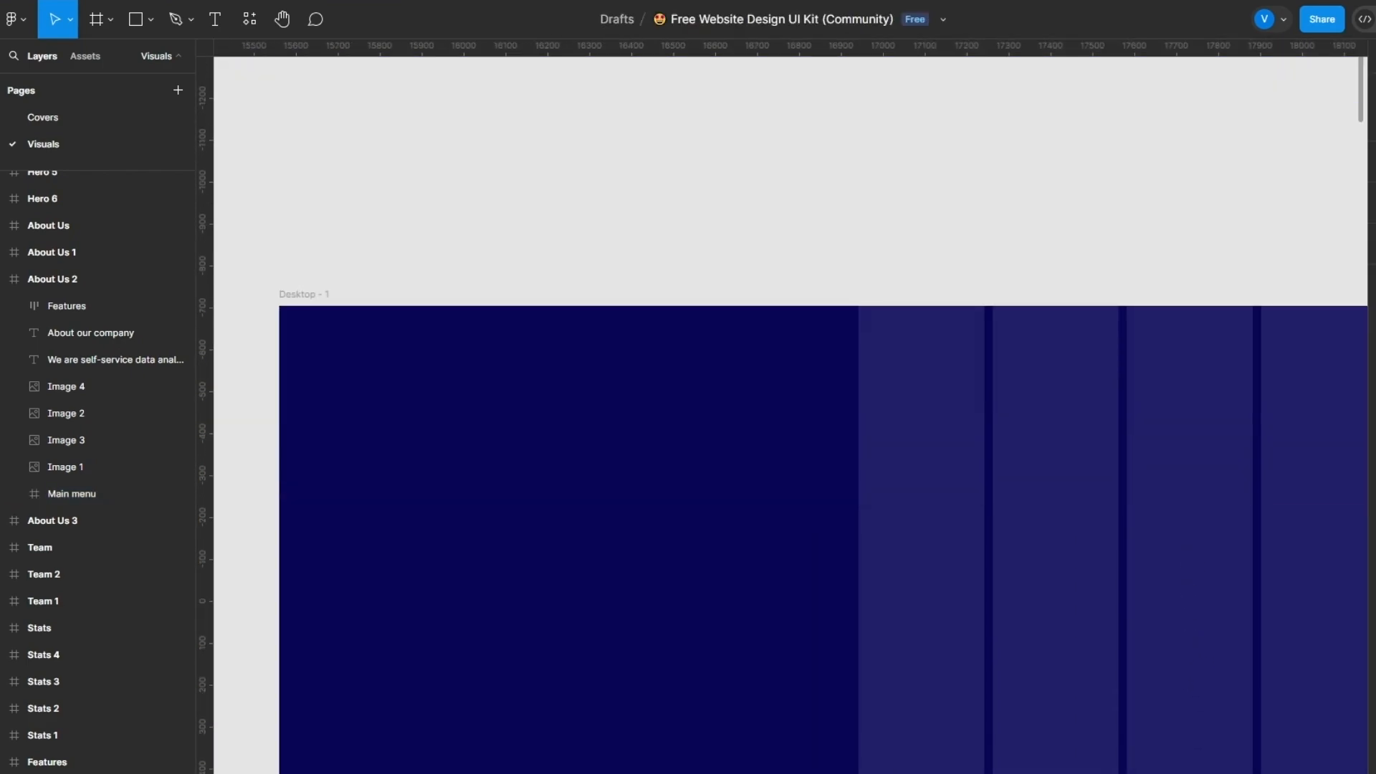
left_click_drag(1198, 773, 1273, 773)
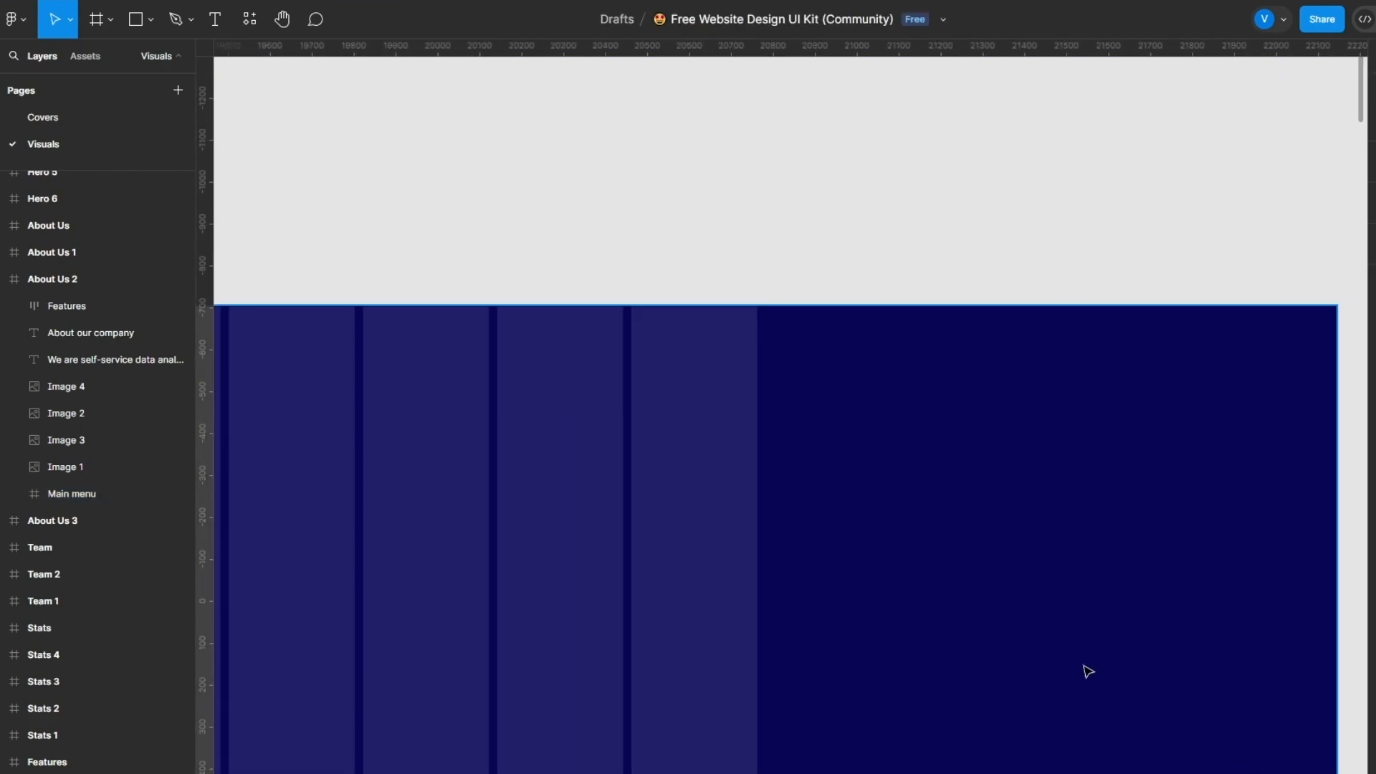
key("ctrl+v")
scroll(821, 494, "down", 2)
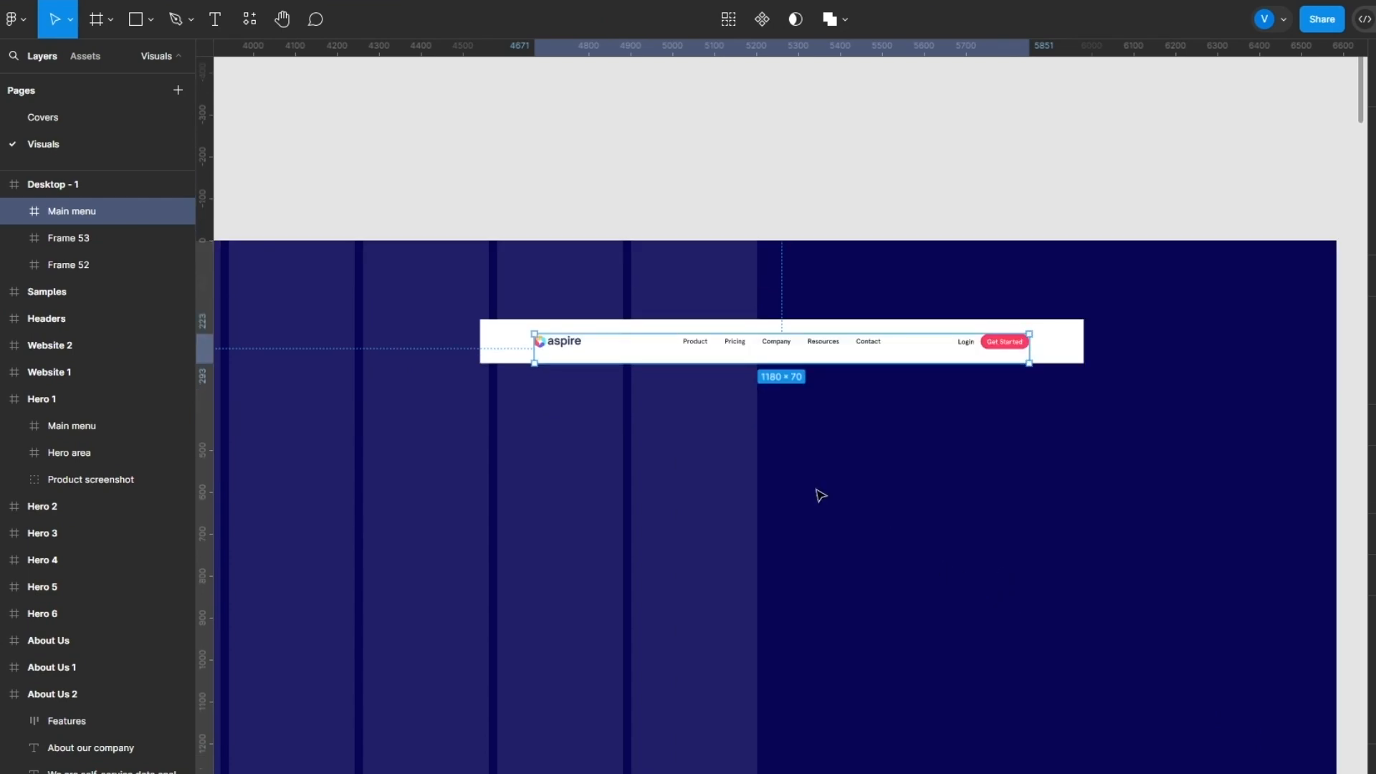
Step: Shrink the white background rectangle of the pasted menu to about 1361 × 89
left_click(958, 324)
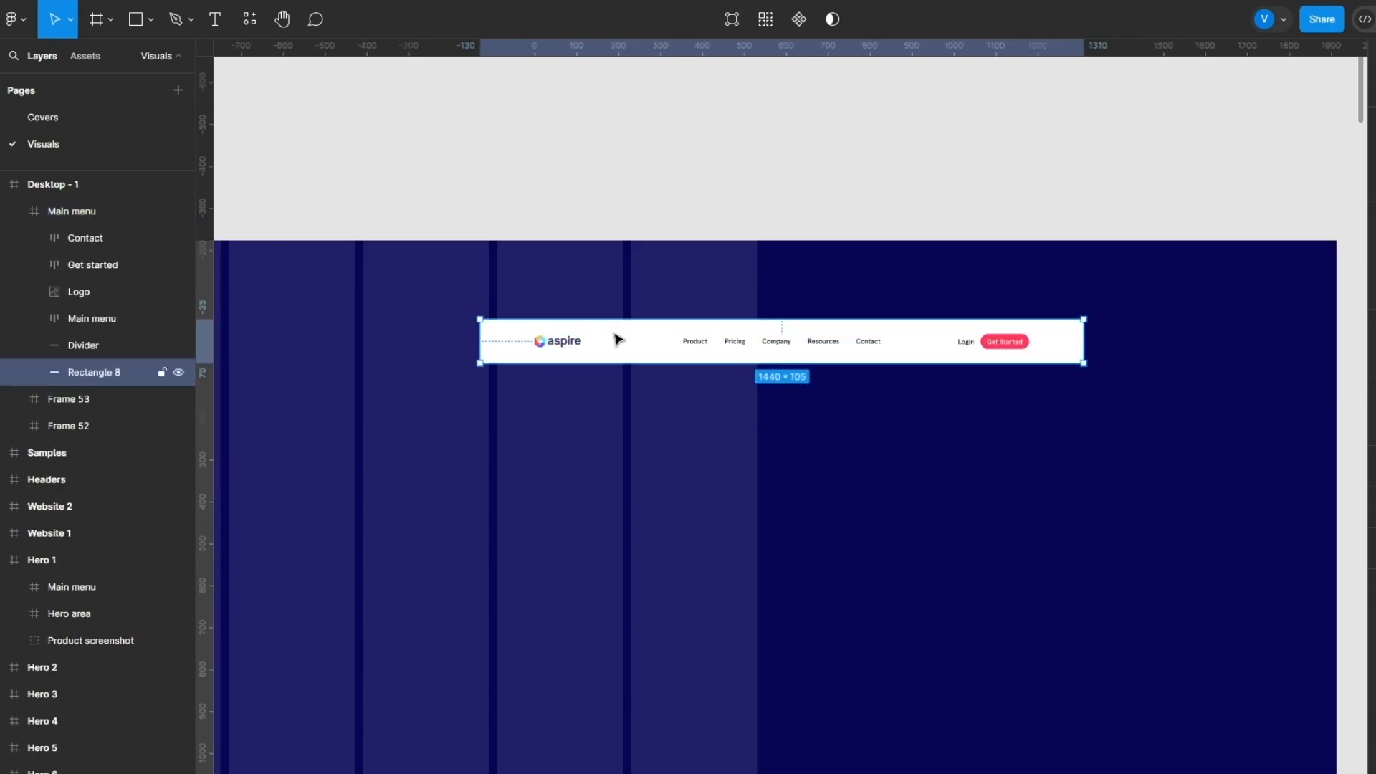
left_click_drag(480, 319, 1065, 325)
scroll(1333, 466, "up", 5)
scroll(1326, 470, "down", 7)
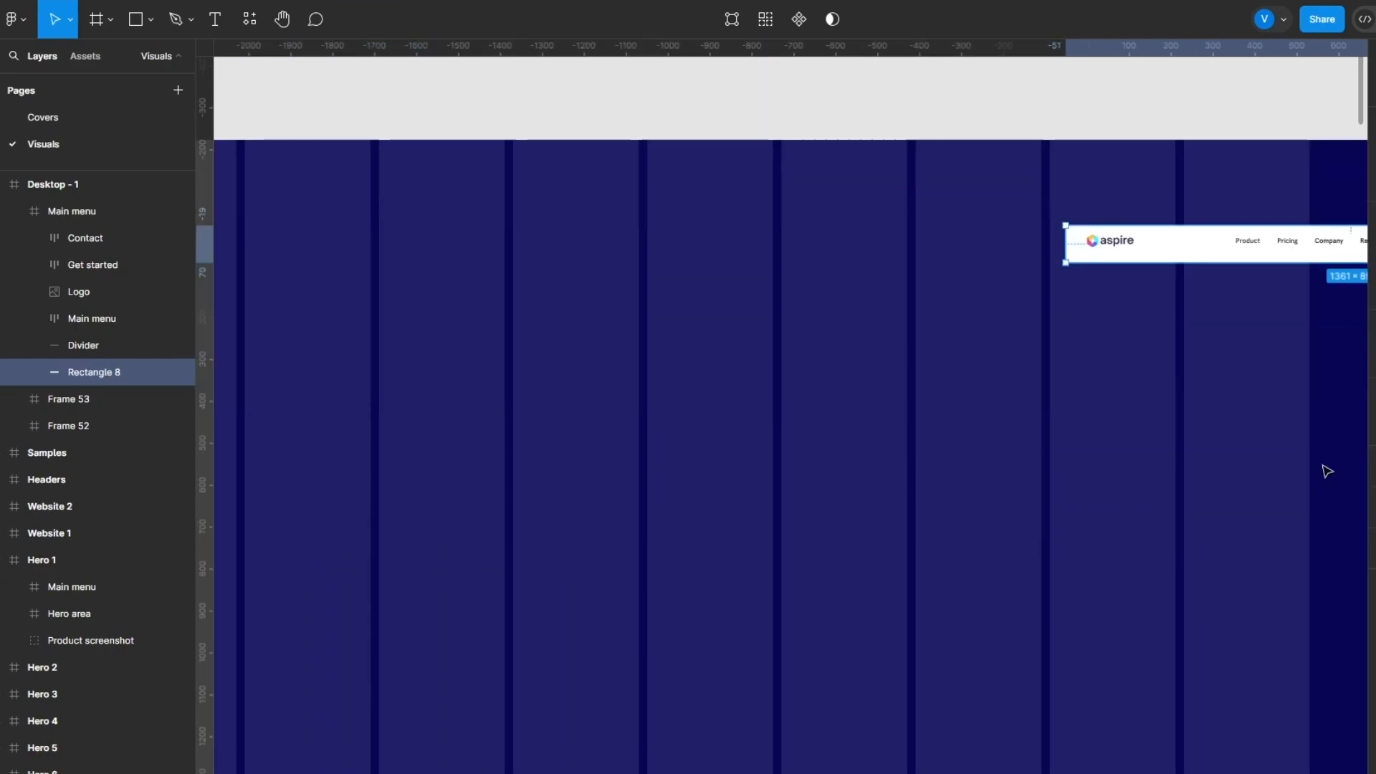
scroll(1205, 519, "right", 10)
scroll(1205, 519, "left", 7)
scroll(1205, 519, "right", 3)
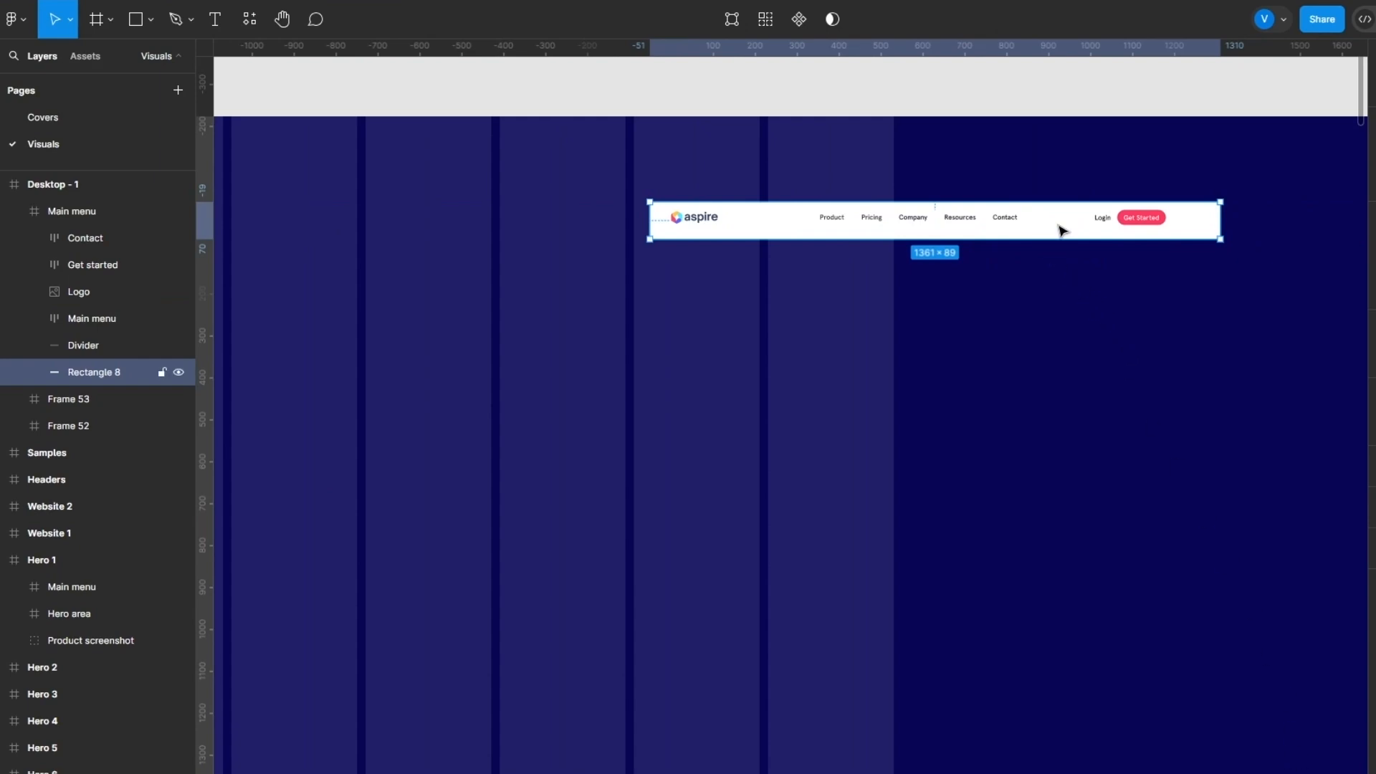
Step: Narrow the menu's white background rectangle from its right side and enlarge the Main menu frame to about 1451 × 171
key("Delete")
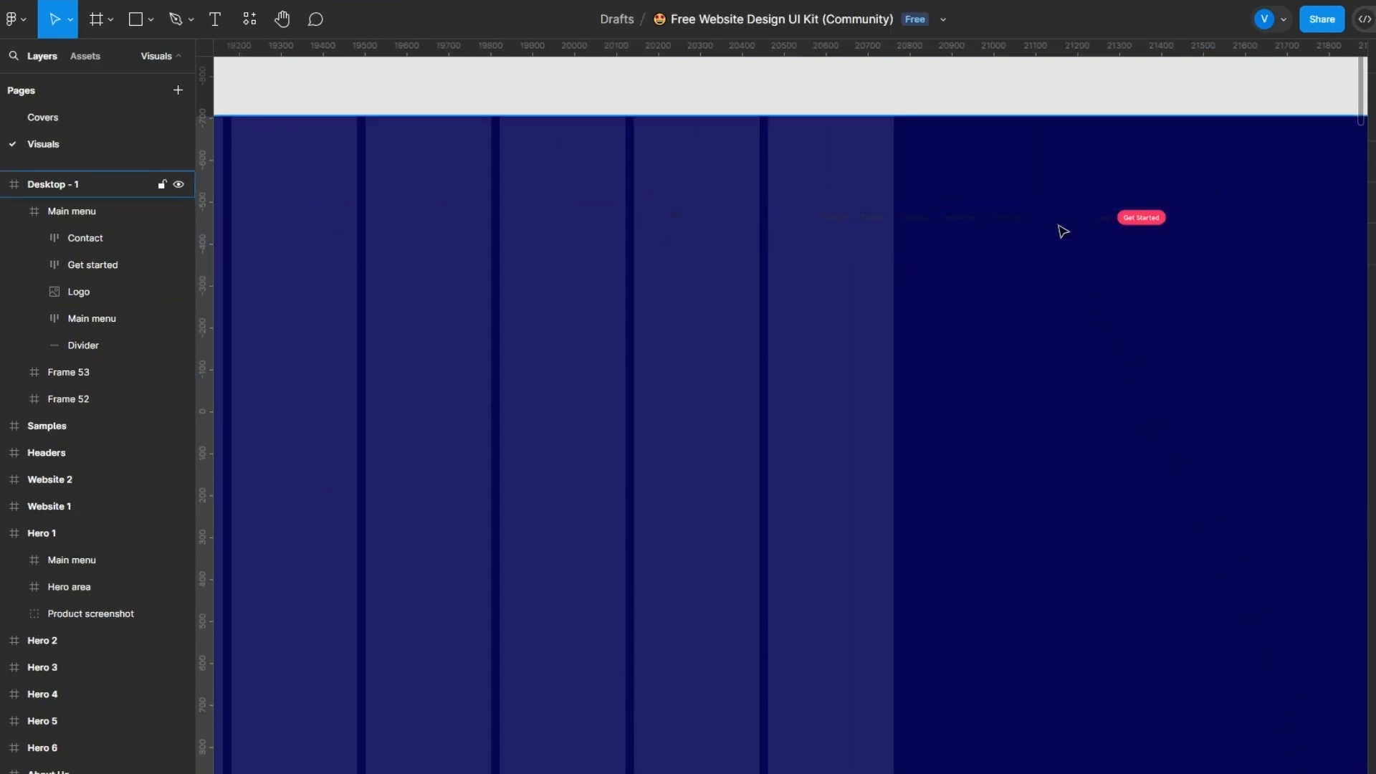
key("ctrl+z")
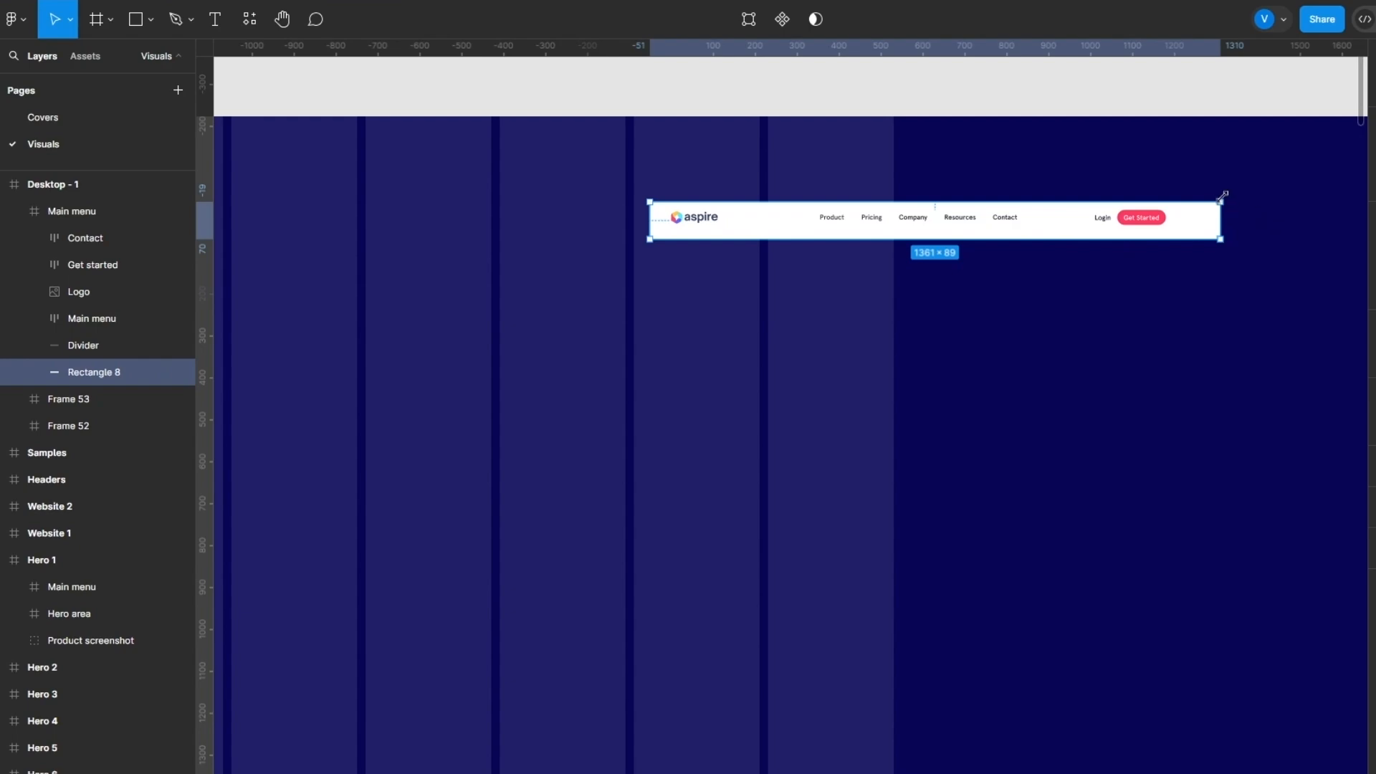
left_click_drag(1221, 202, 982, 186)
left_click(983, 342)
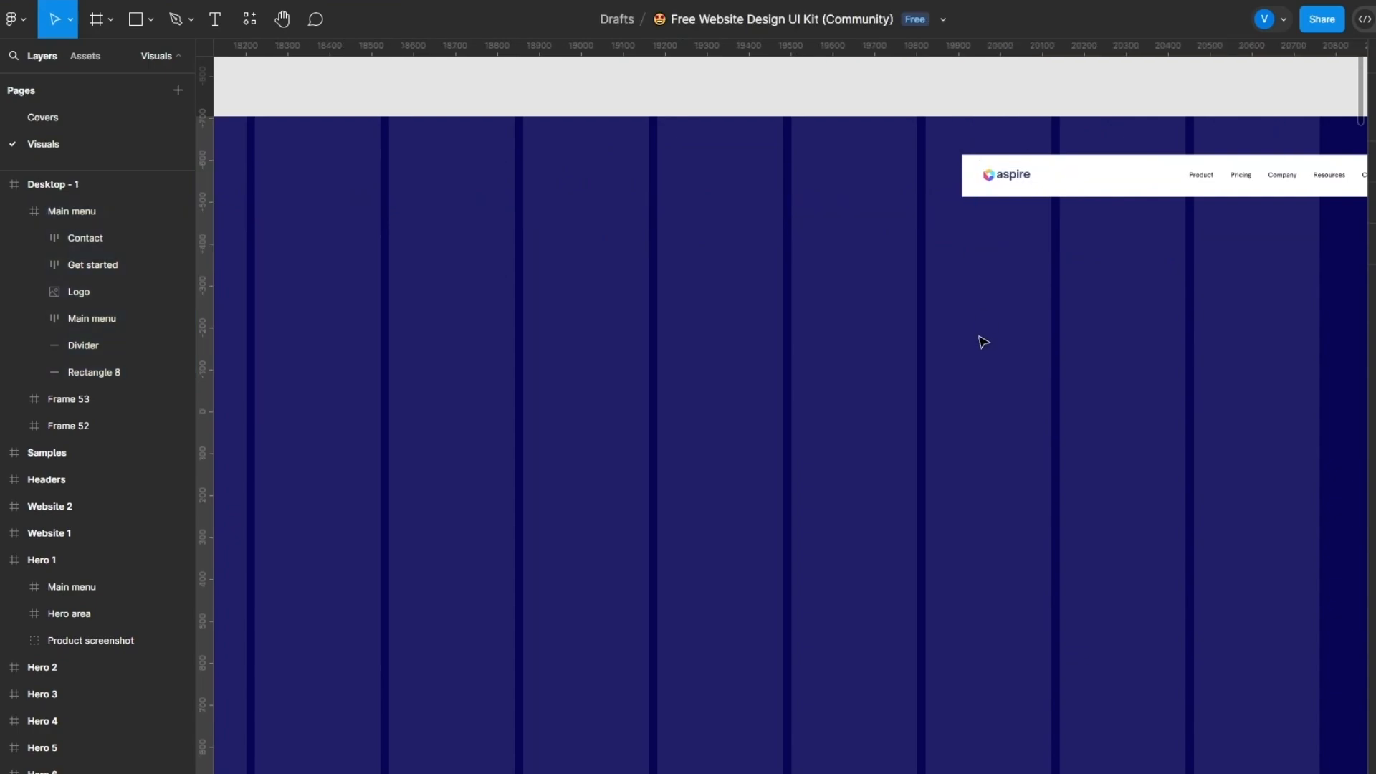
key("ctrl+z")
scroll(1028, 321, "up", 2)
scroll(1055, 345, "down", 3)
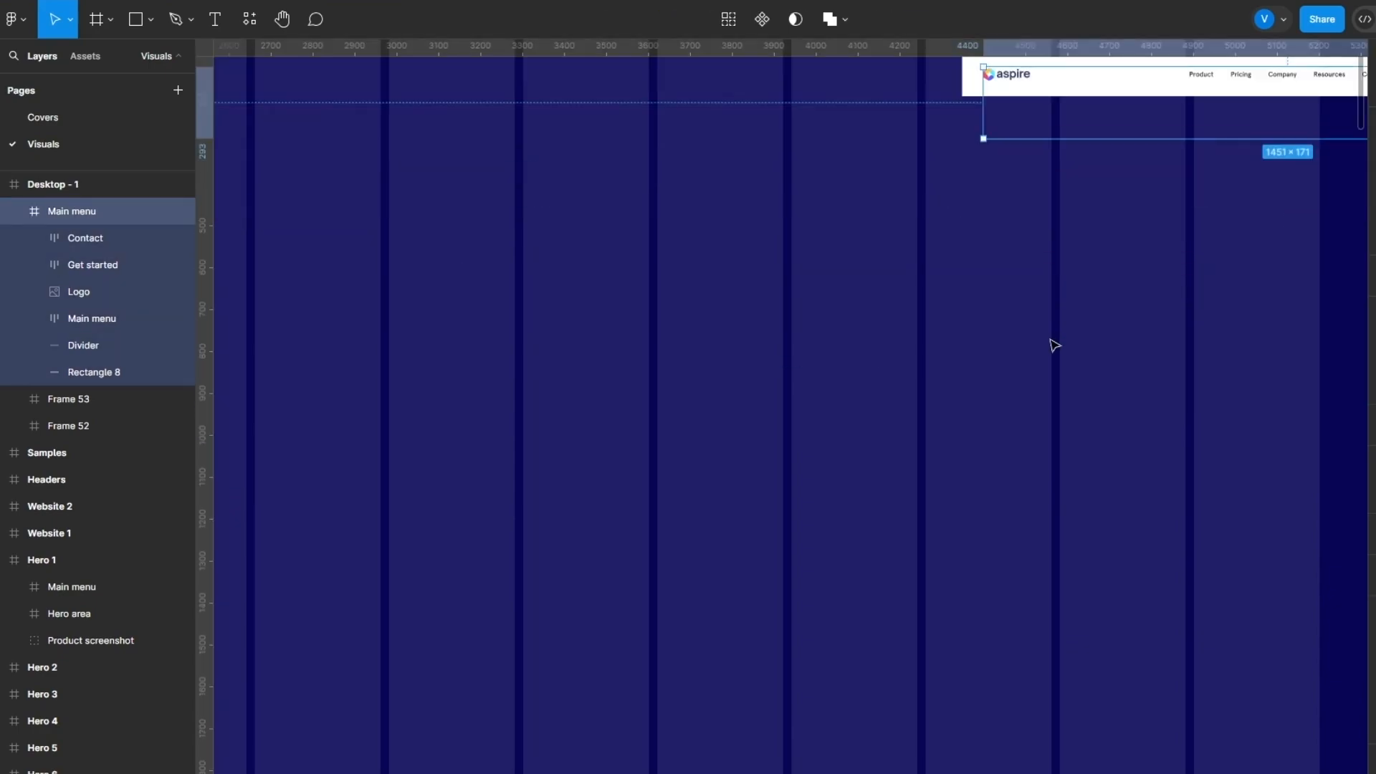
Step: Move the Main menu frame to about X 4582, Y 416 and shrink it to about 1205 × 132
scroll(1054, 345, "down", 3)
left_click_drag(1179, 772, 1241, 768)
scroll(962, 458, "up", 4)
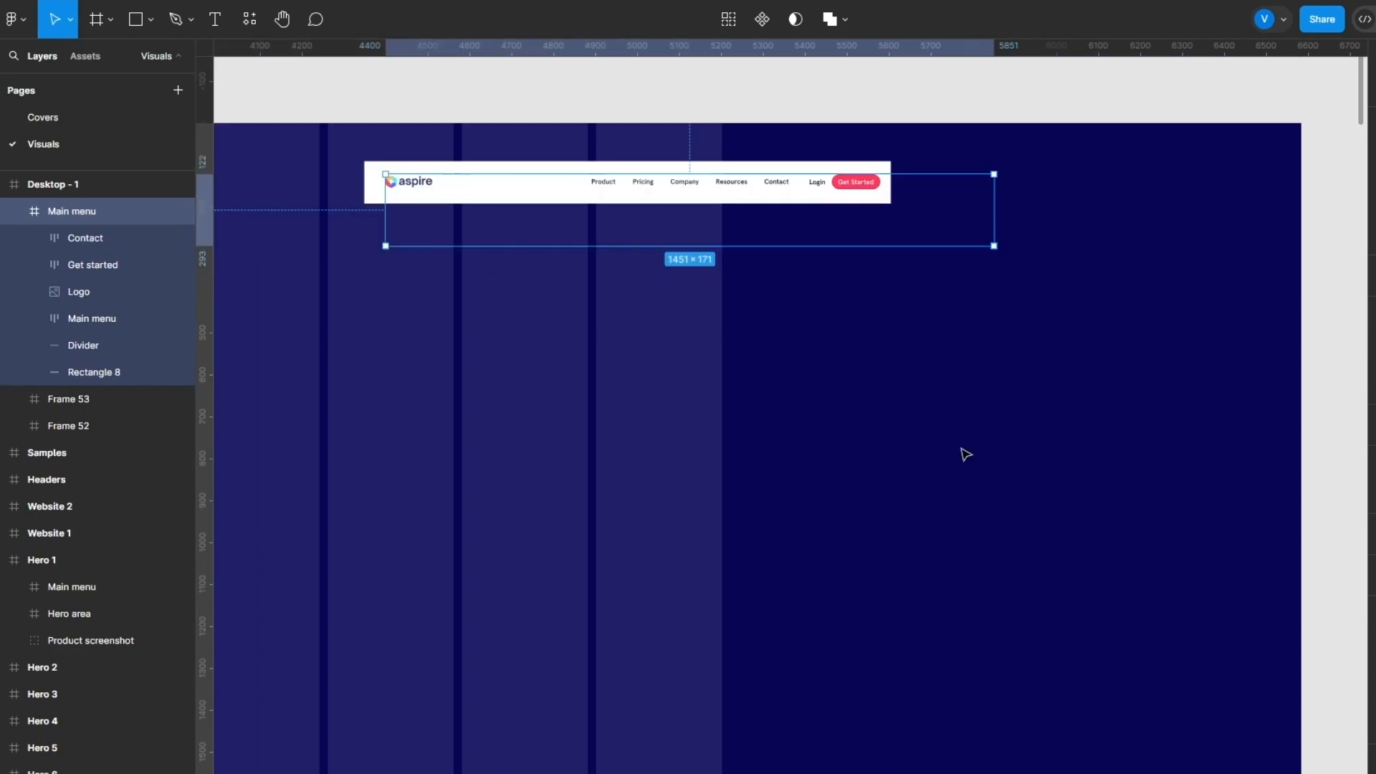
left_click(880, 355)
left_click_drag(945, 191, 552, 212)
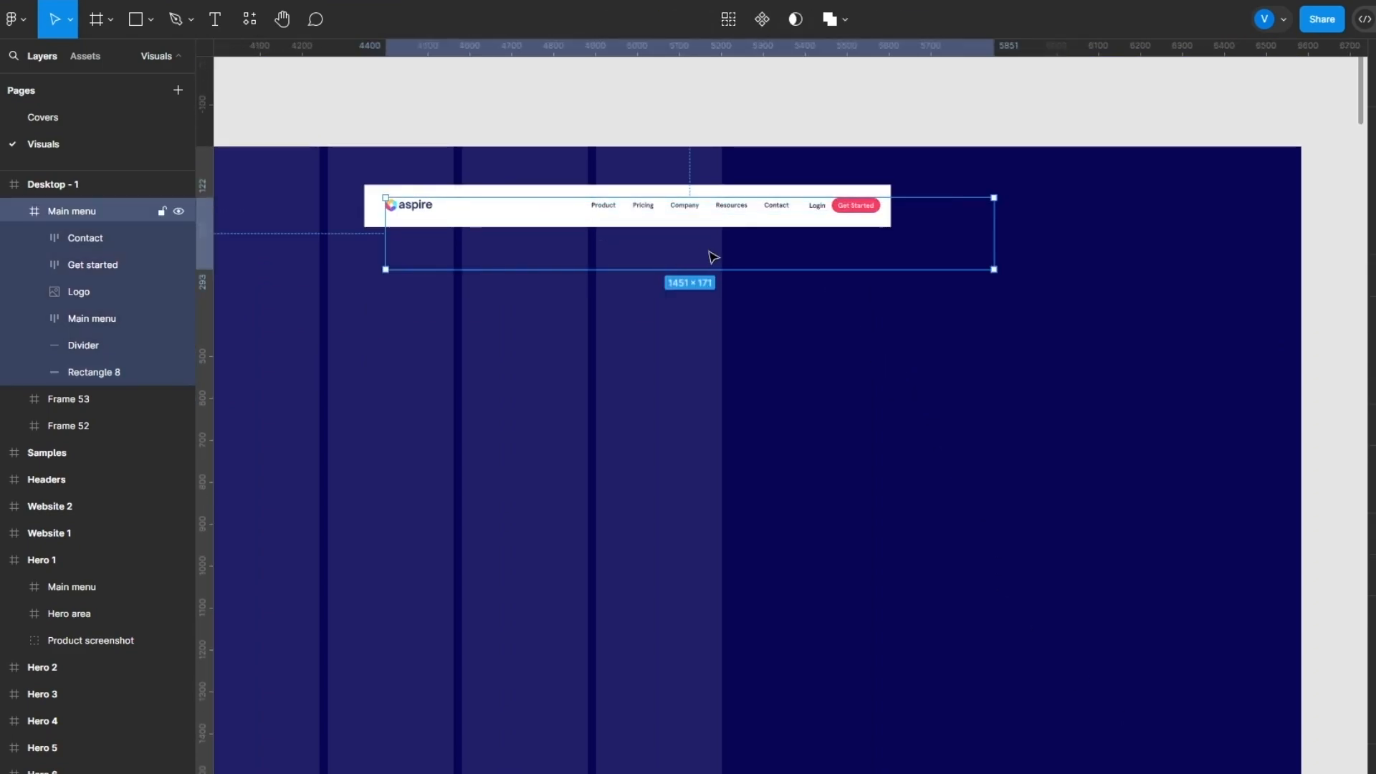
left_click_drag(714, 258, 787, 380)
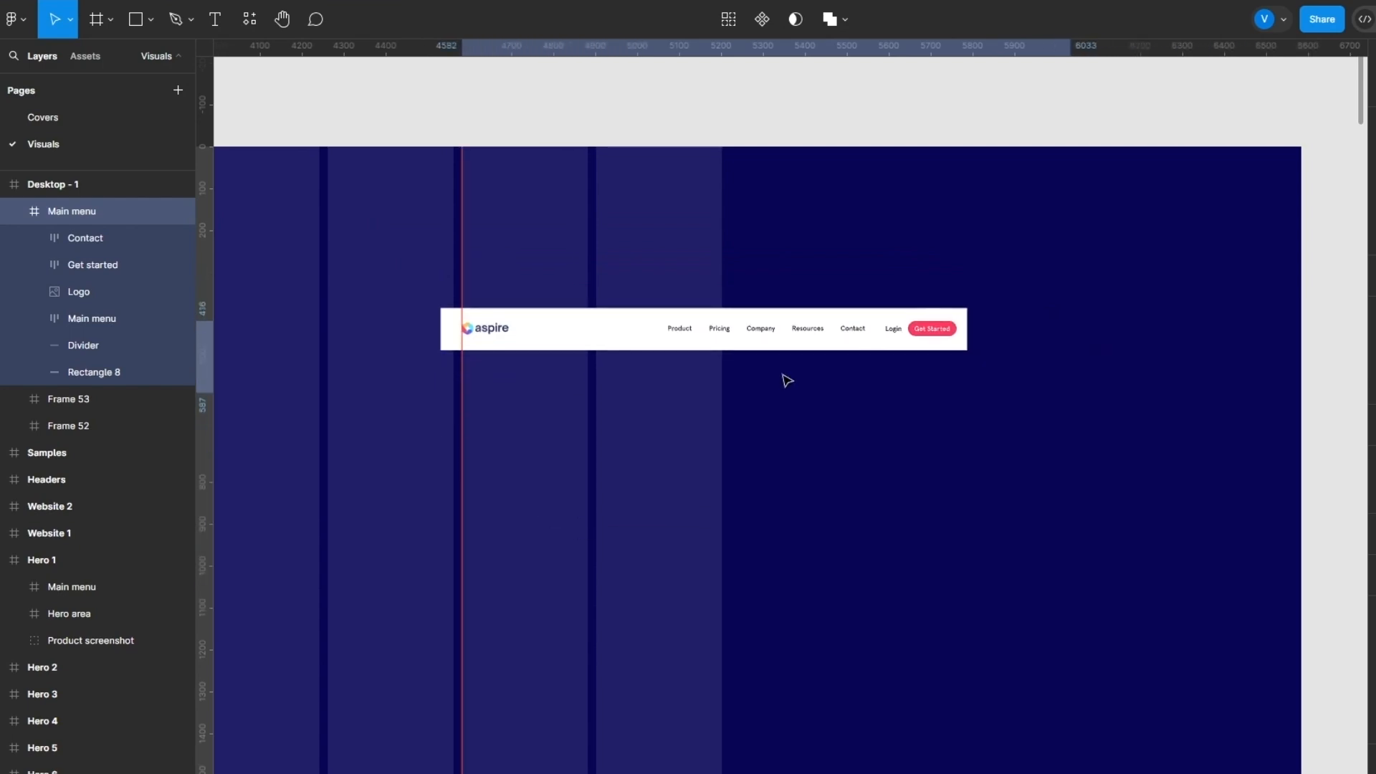
left_click_drag(1070, 393, 967, 376)
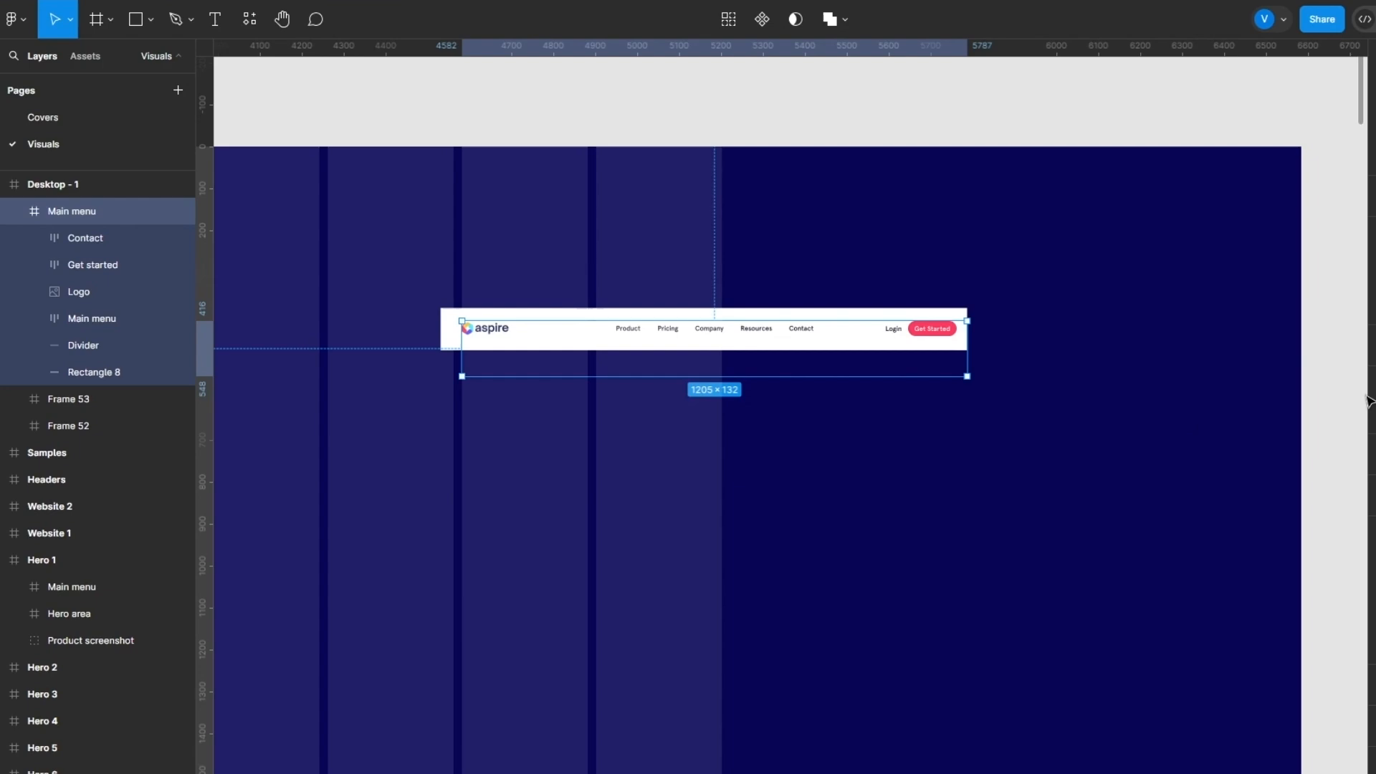
scroll(1369, 402, "up", 1)
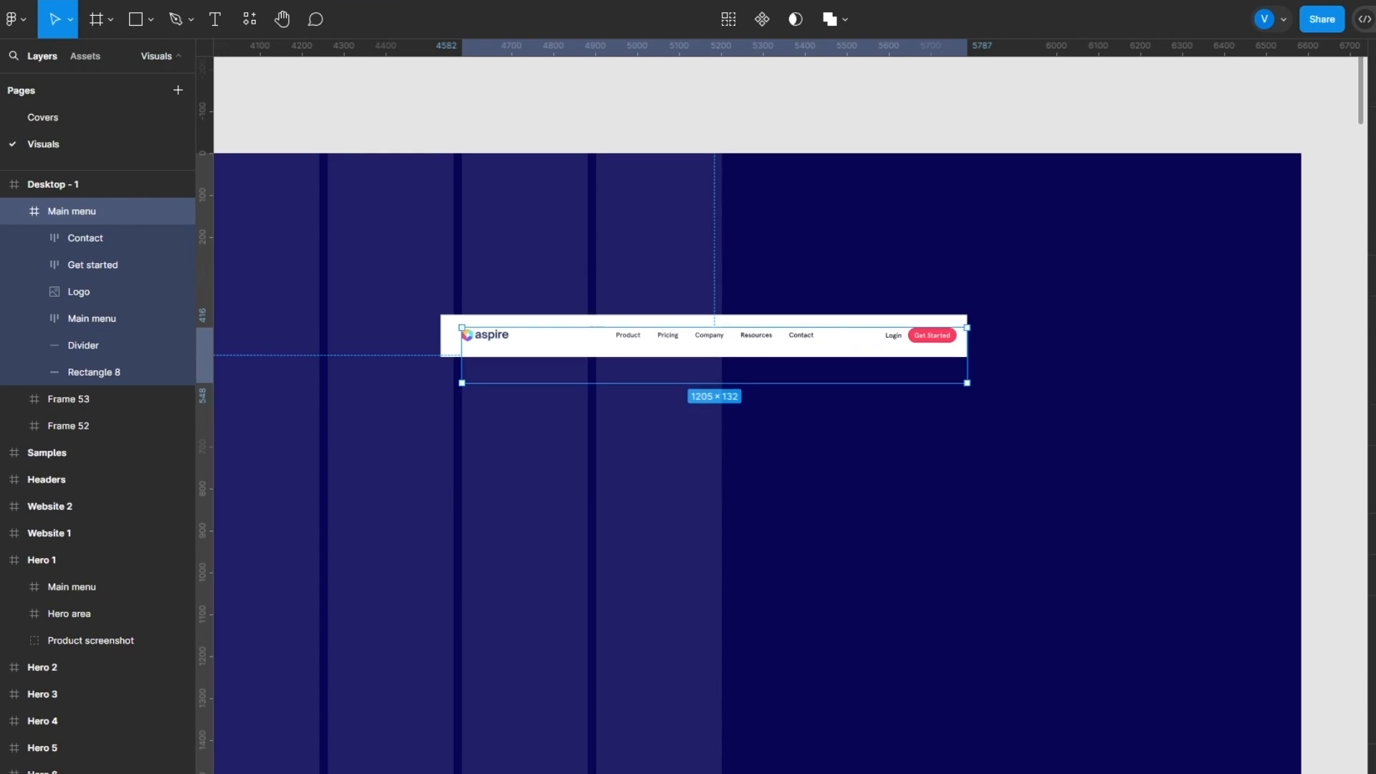
Step: Widen the inner group of navigation links in the Main menu to about 577 × 24
double_click(755, 343)
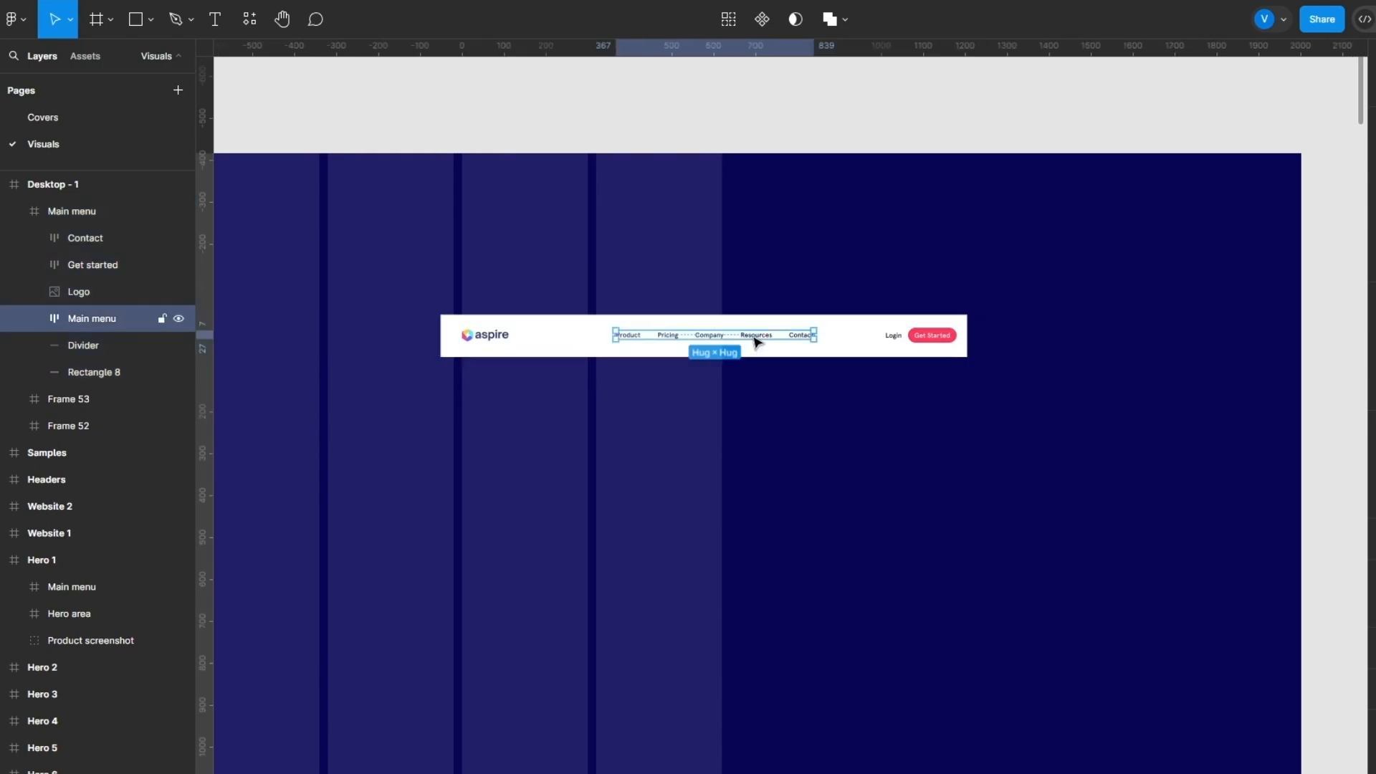
double_click(757, 335)
left_click(802, 389)
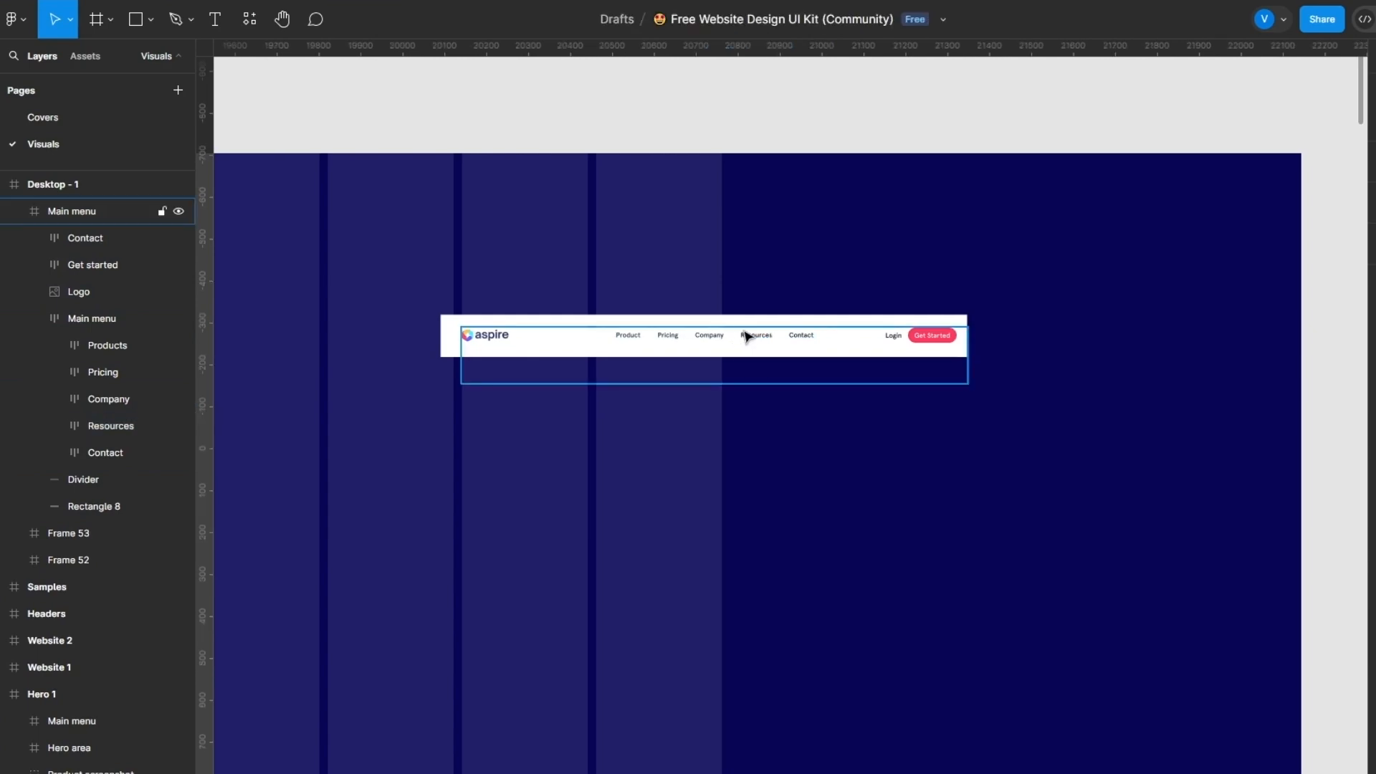
left_click(754, 342)
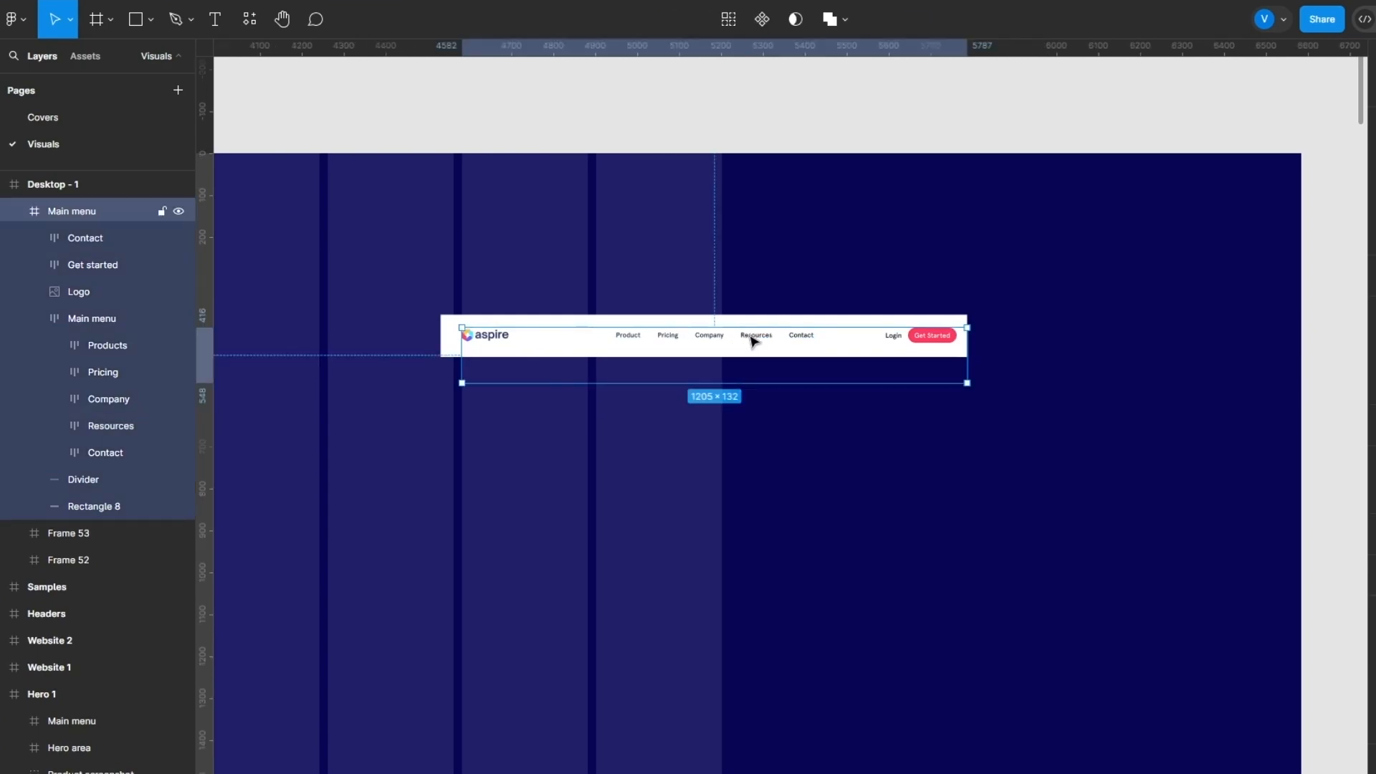
double_click(793, 341)
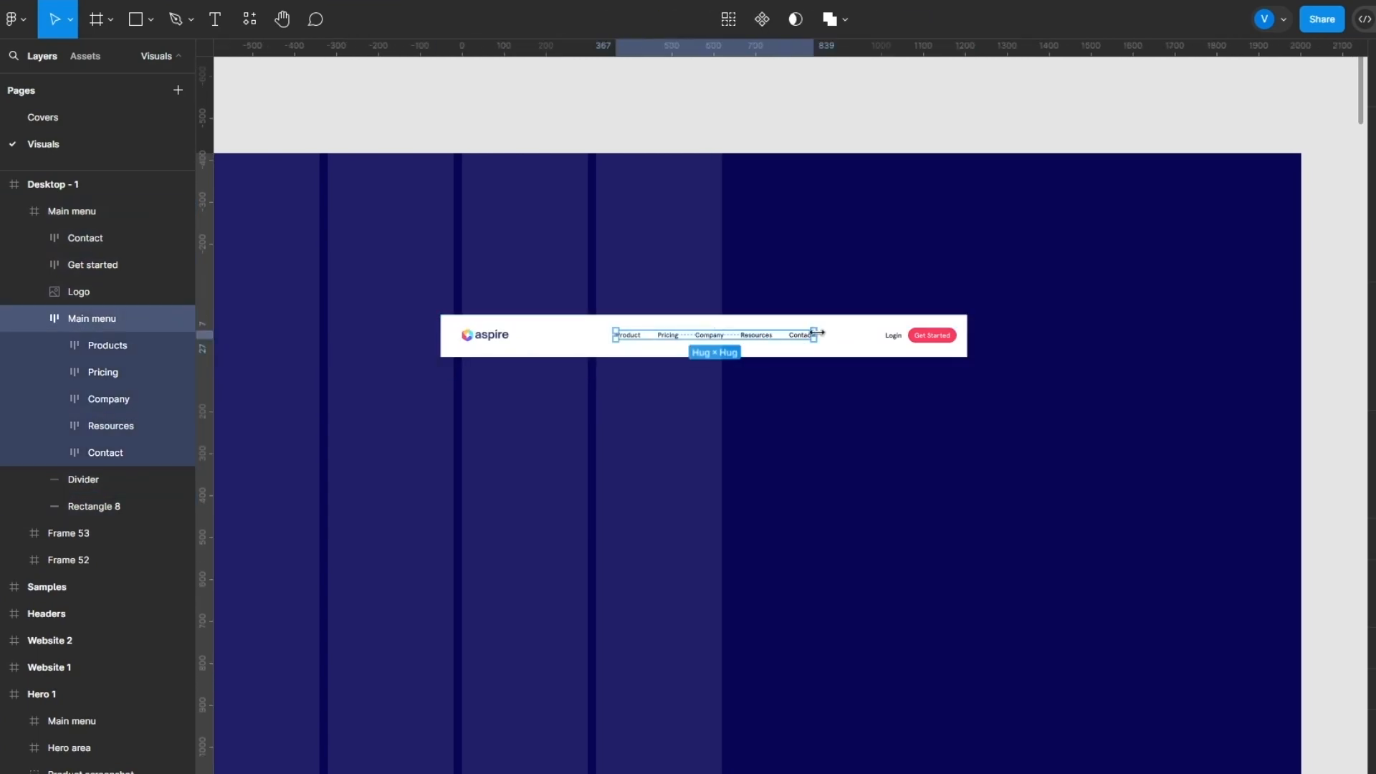
left_click_drag(817, 332, 857, 329)
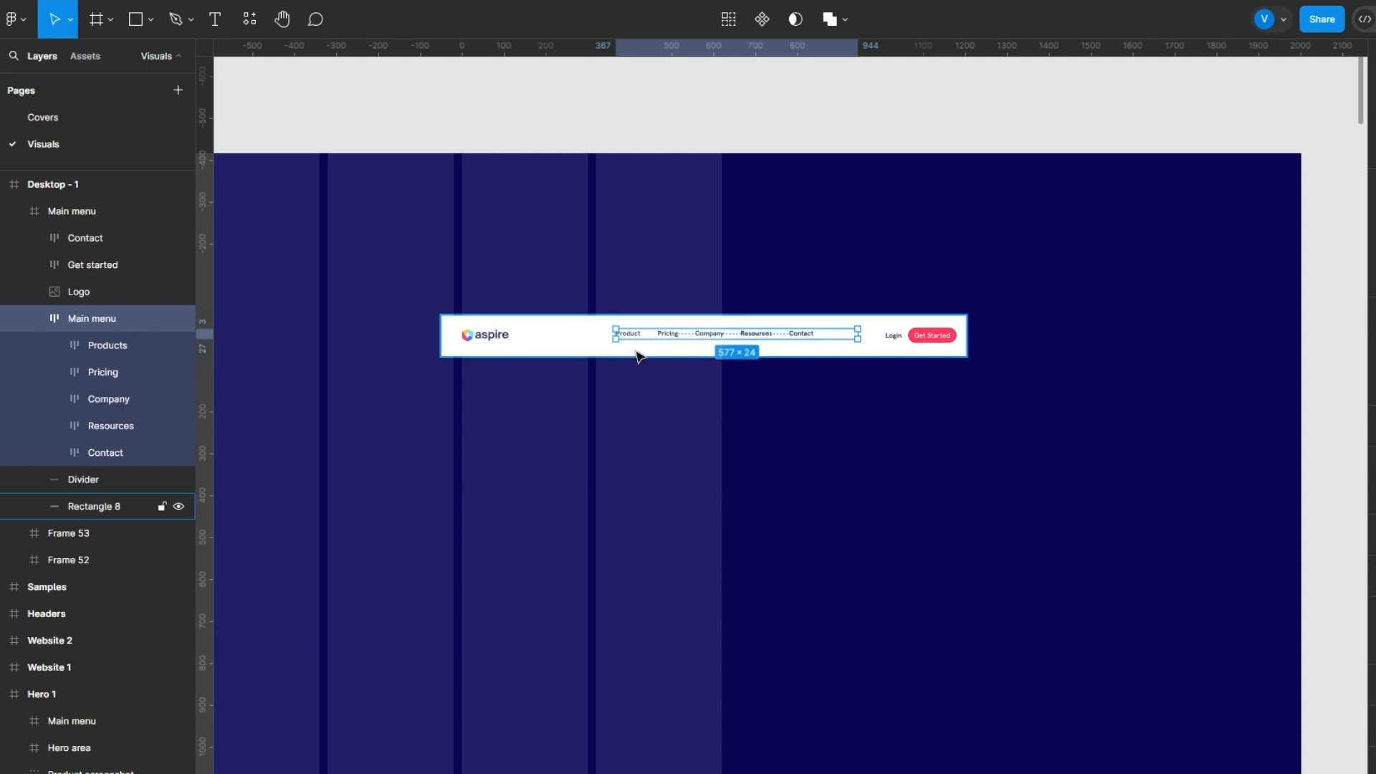
Step: Delete the white background rectangle behind the menu
left_click(546, 337)
key("Delete")
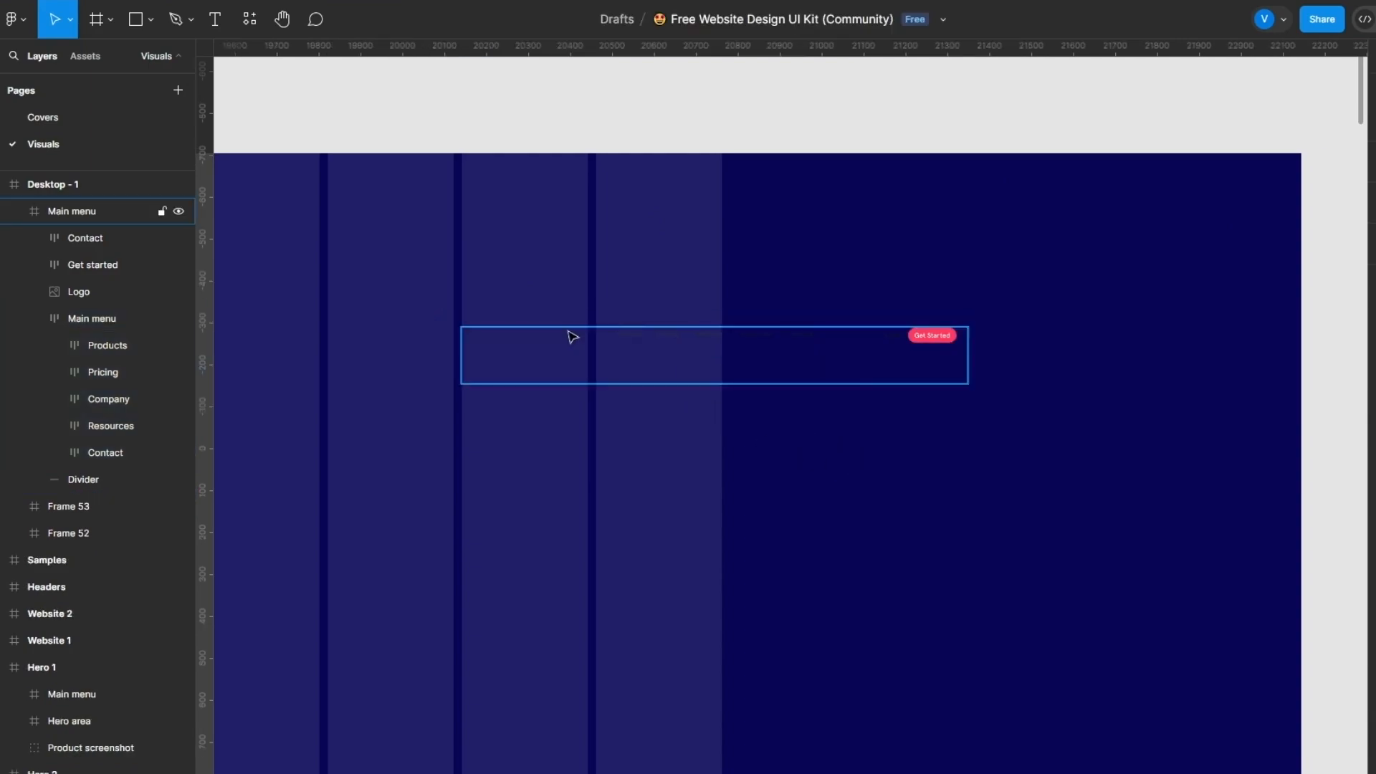
Step: Set the two dark selection colors of the Main menu frame to FFFFFF
left_click_drag(1172, 384, 466, 317)
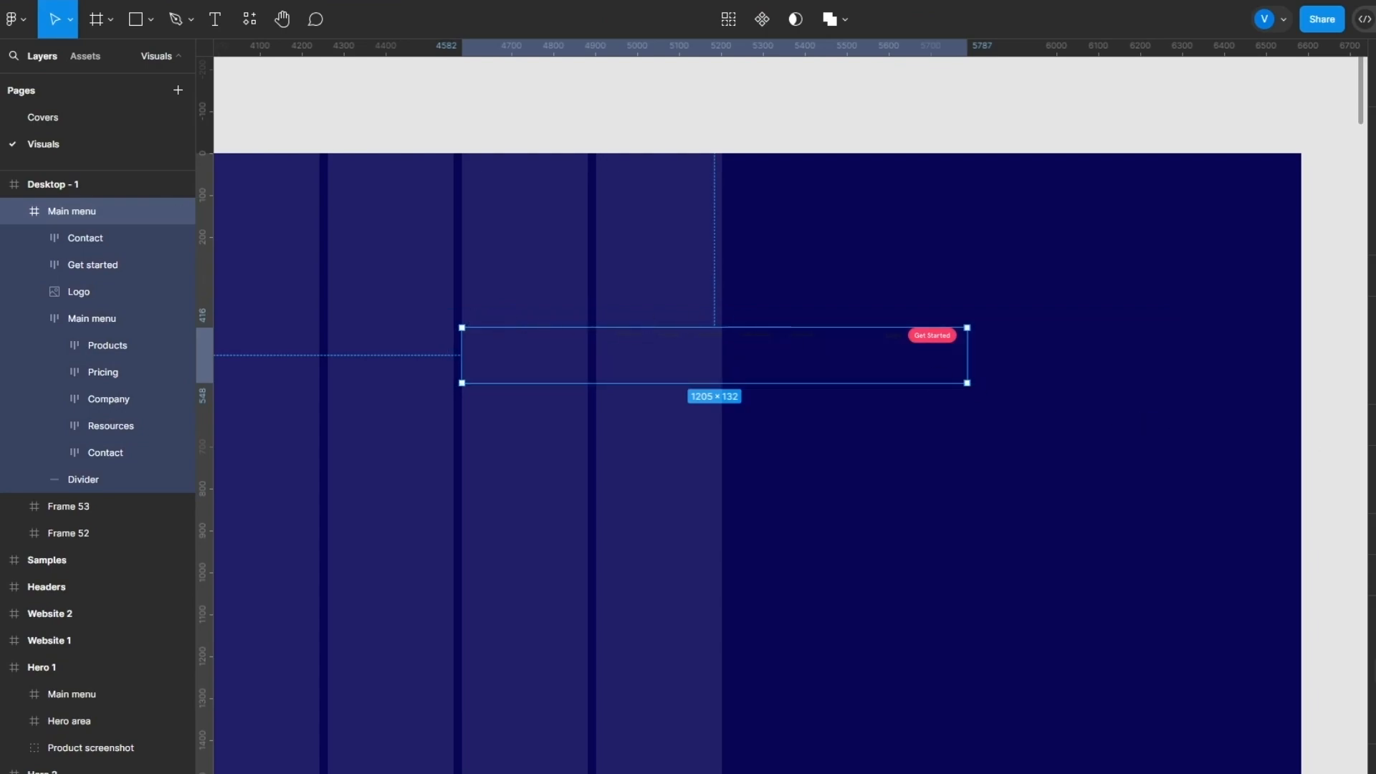
left_click(1310, 645)
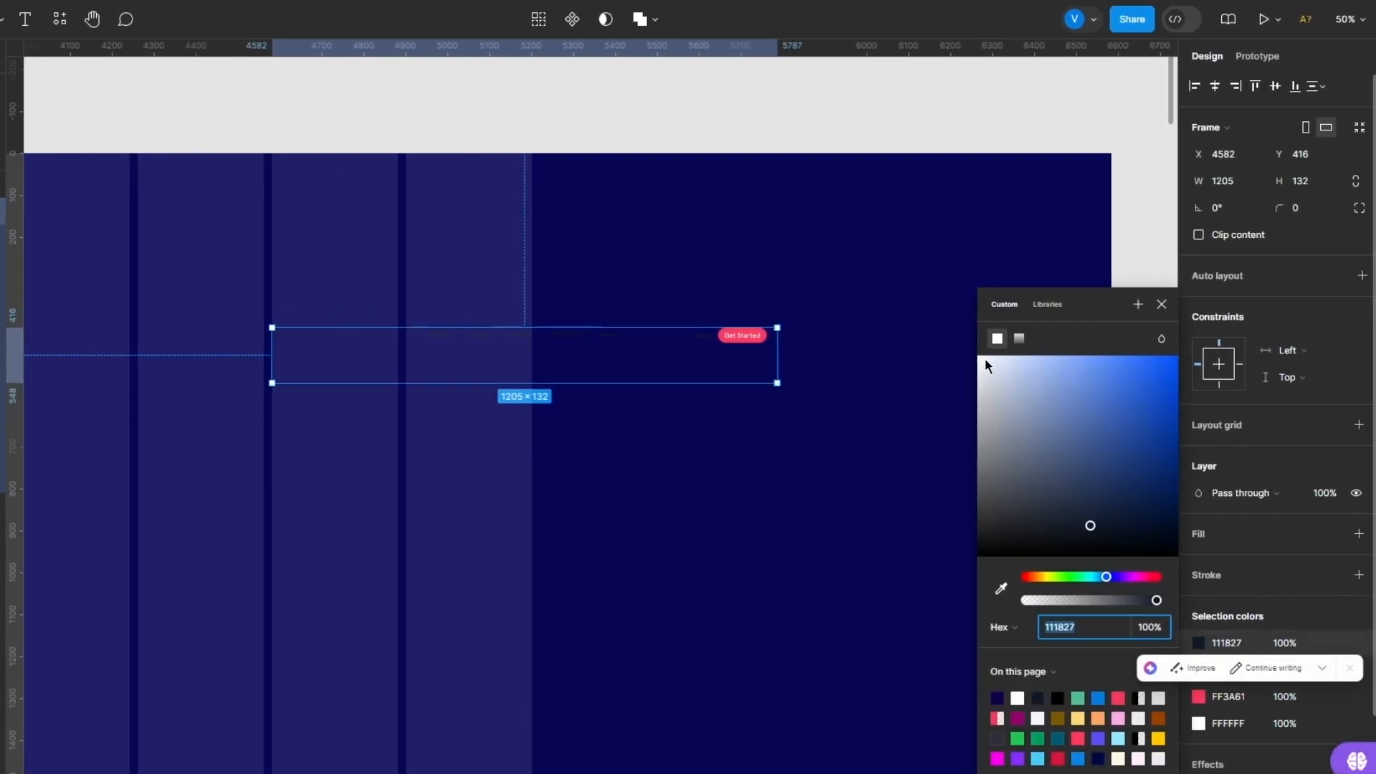
type("FFFFFF")
key("Return")
left_click(1199, 671)
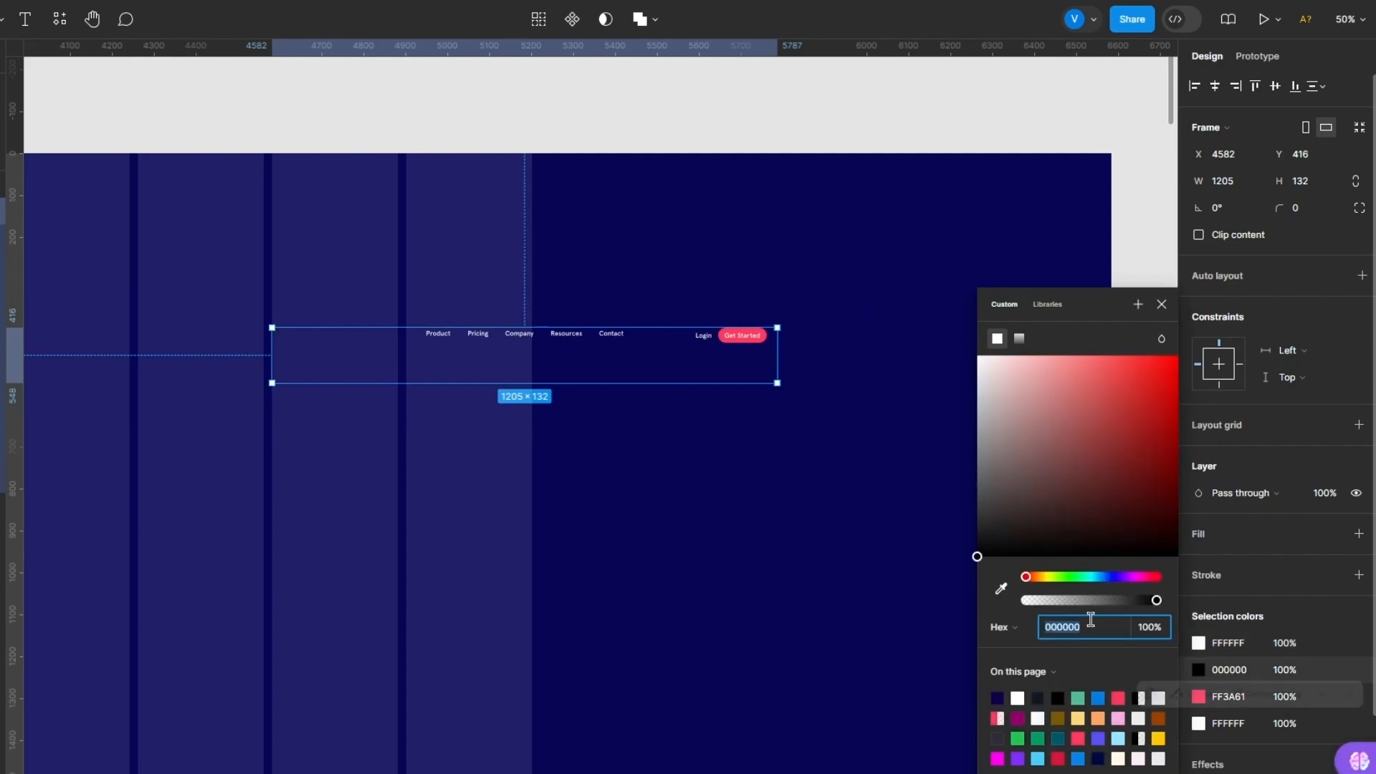
type("FFFFFF")
key("Return")
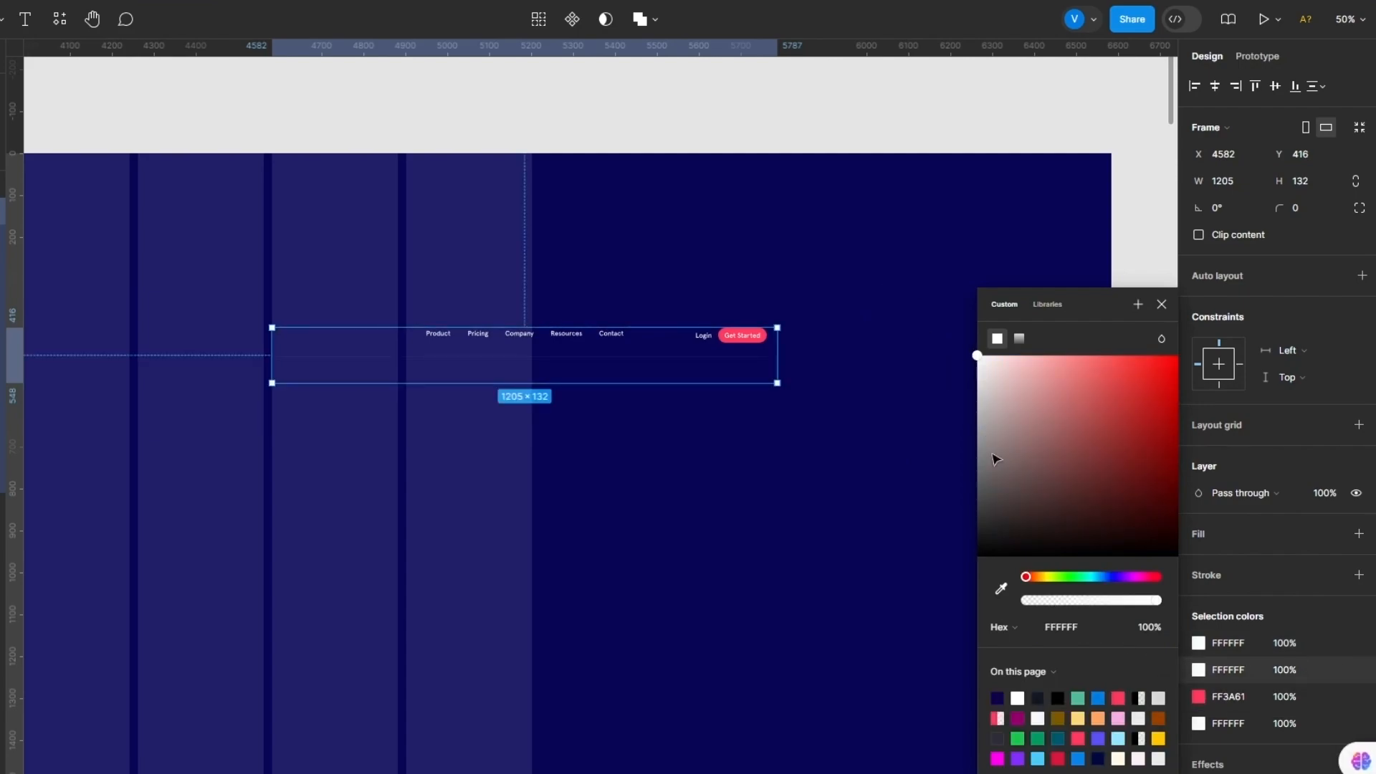
Step: Resize the Main menu frame to about 1049 × 368 and move it to about X 2253, Y 76
left_click(1199, 724)
left_click(896, 343)
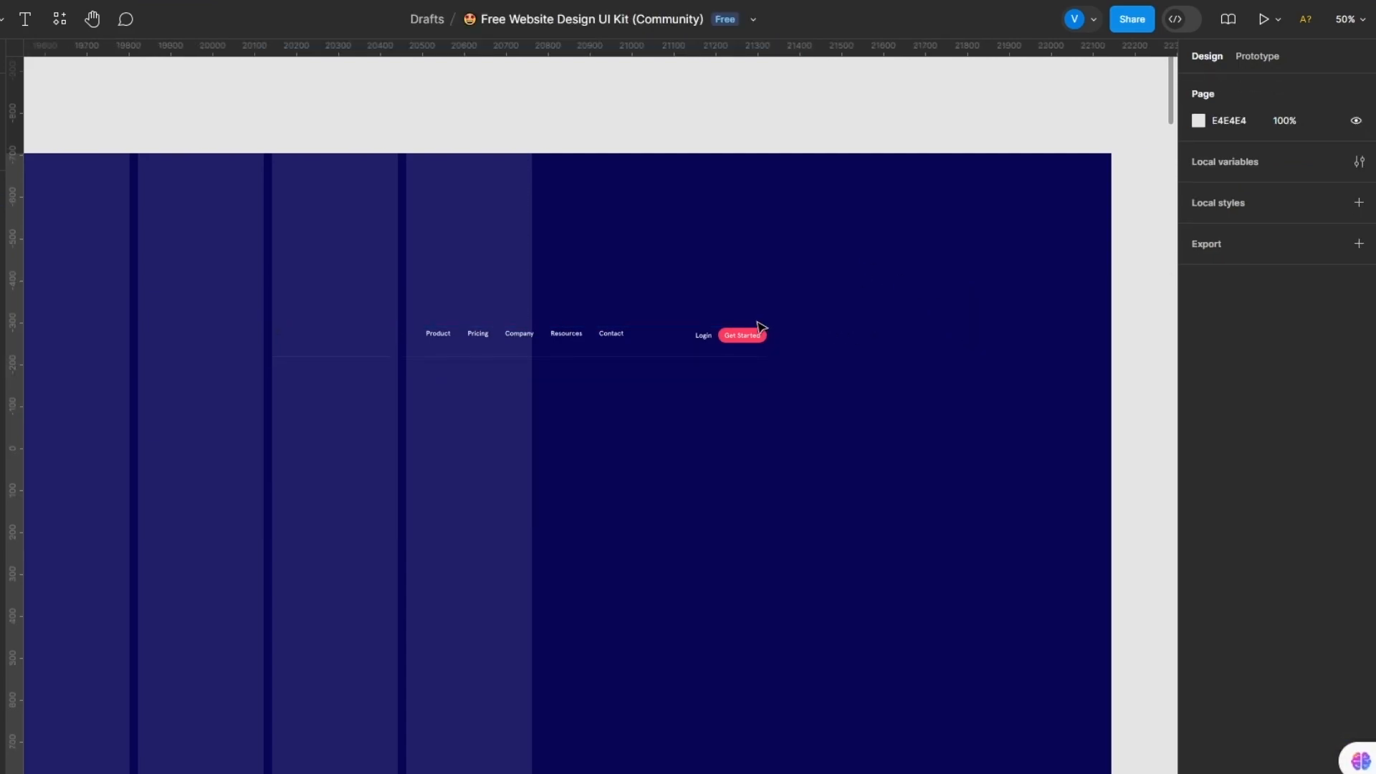
left_click(731, 349)
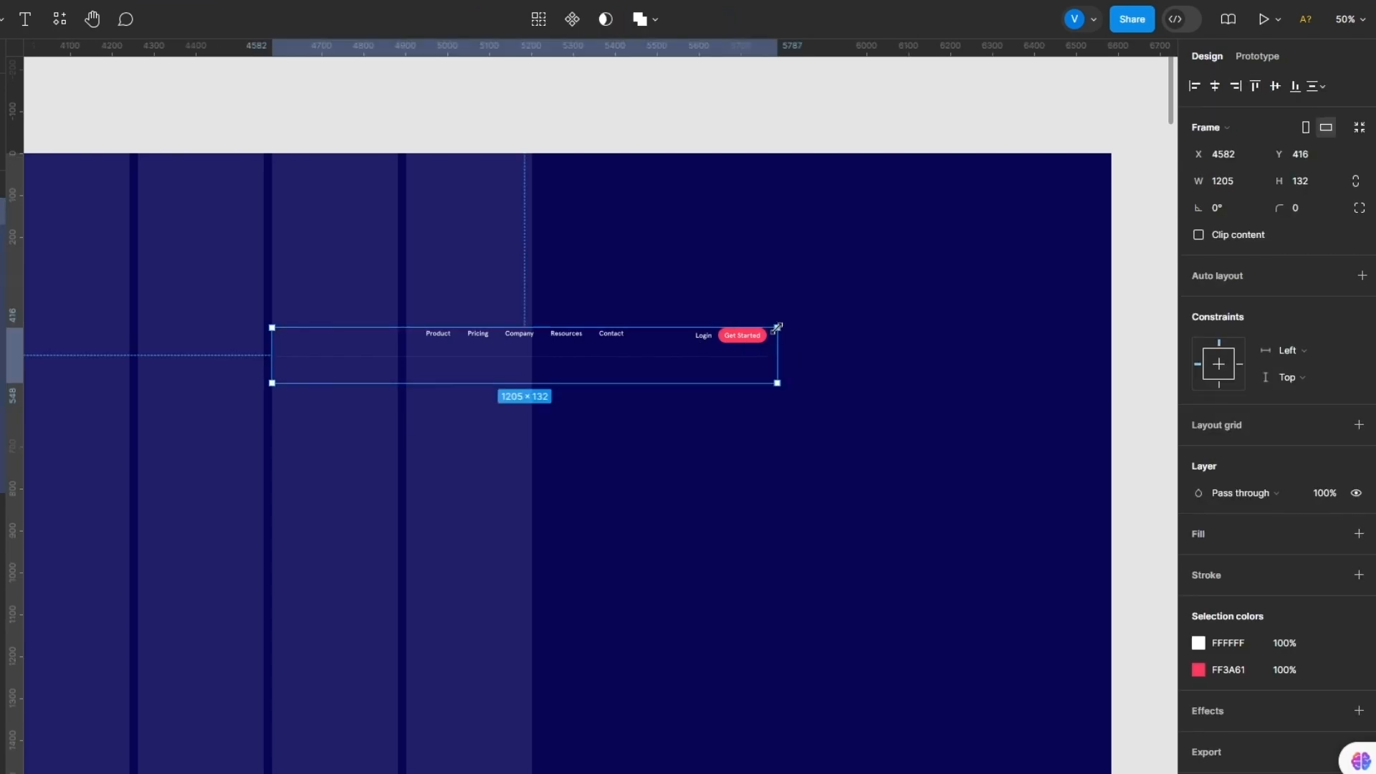
left_click_drag(777, 327, 712, 228)
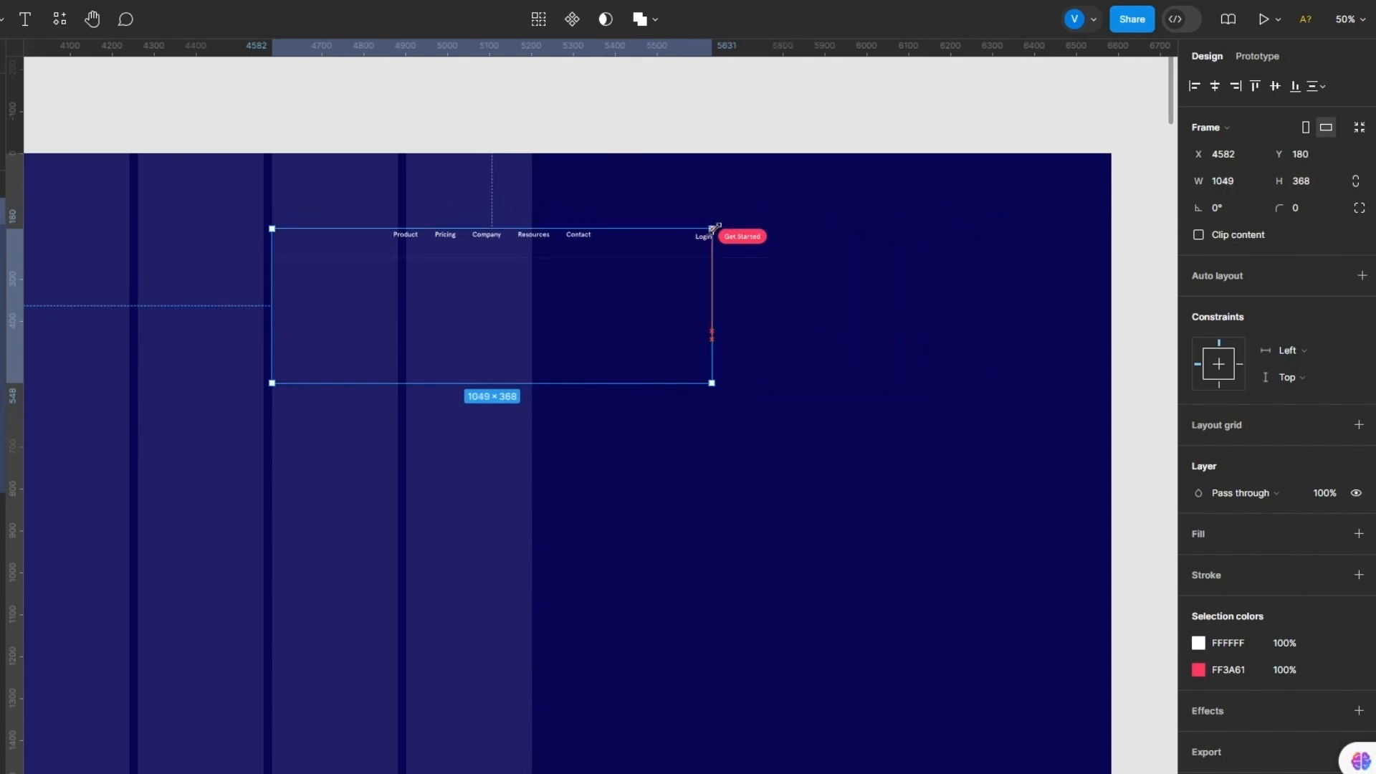
left_click(882, 258)
left_click(370, 234)
left_click_drag(414, 247, 485, 203)
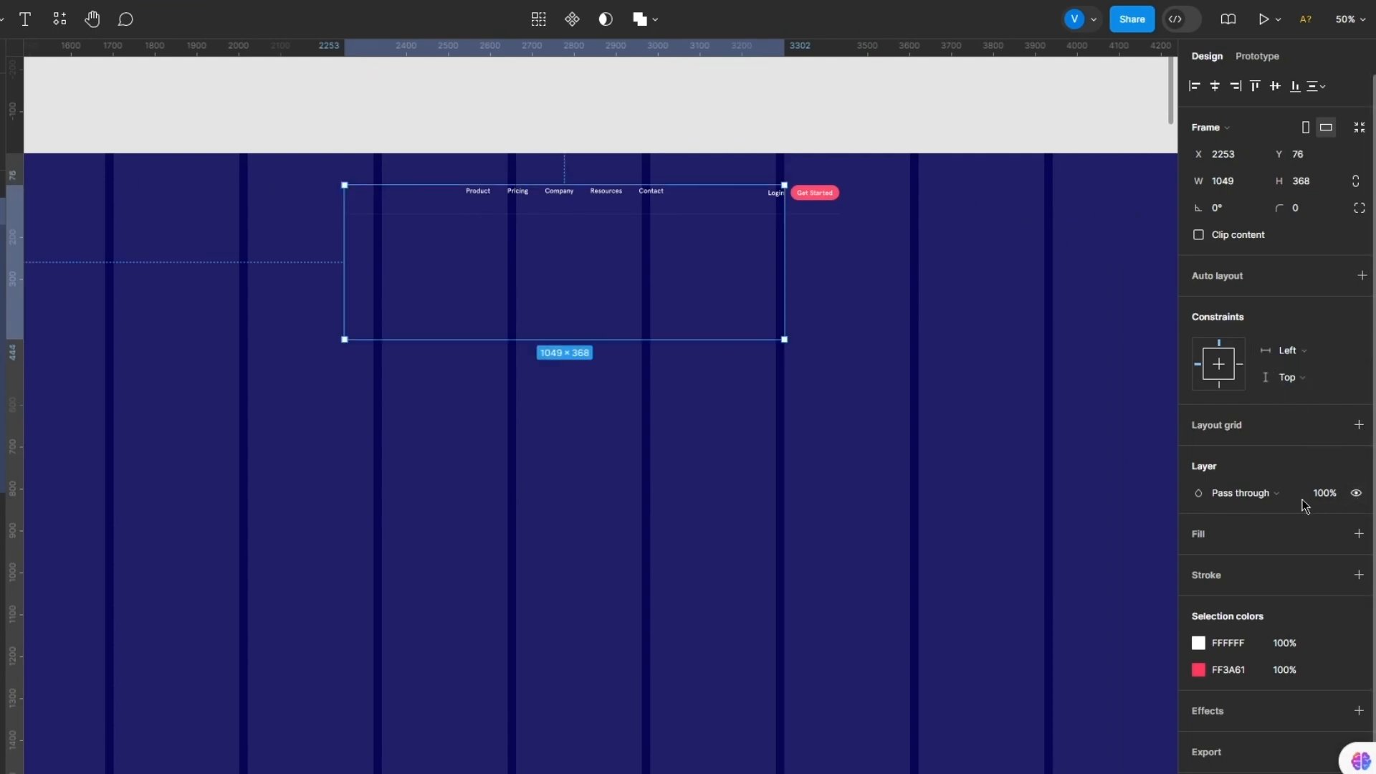
Step: Review the Main menu frame's layer opacity and the Get Started button's layout, fill and color properties
left_click(1344, 499)
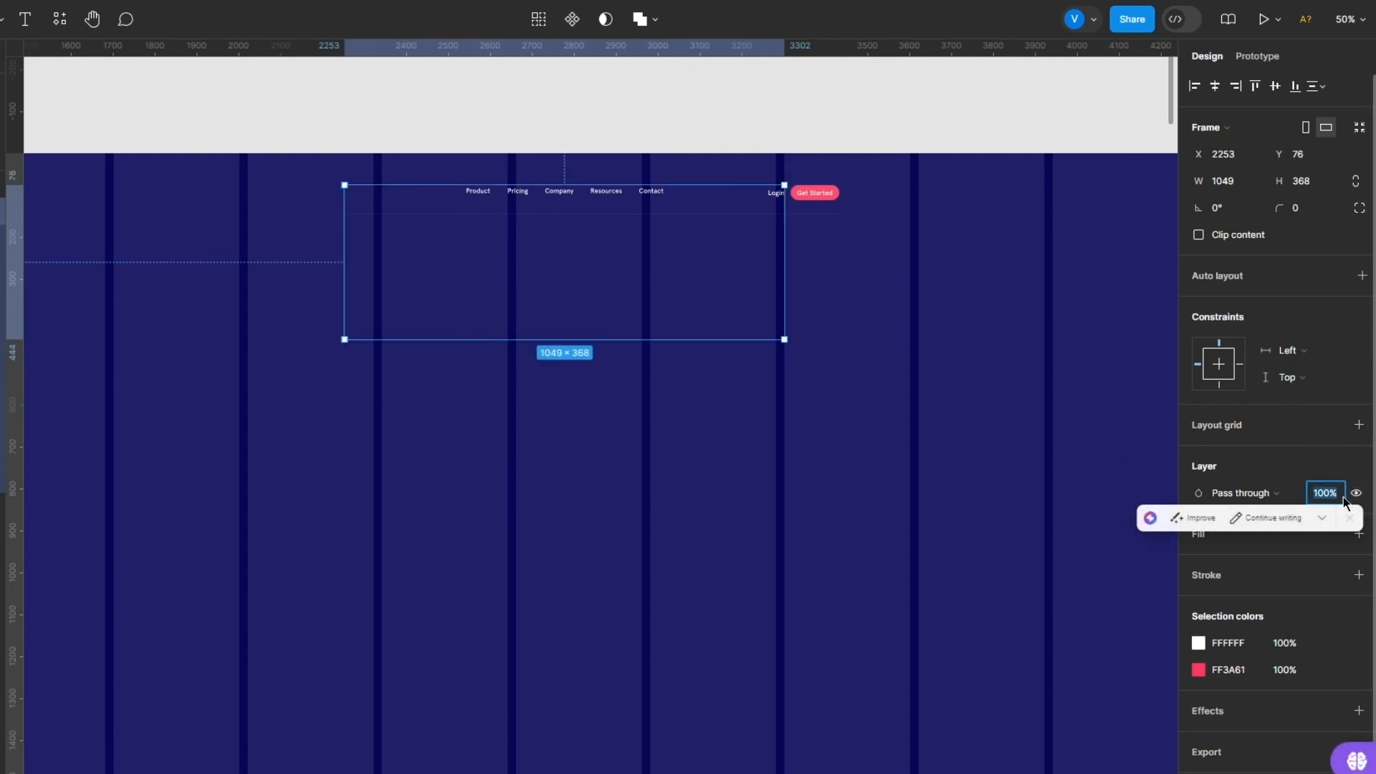
left_click(1276, 494)
left_click(1313, 461)
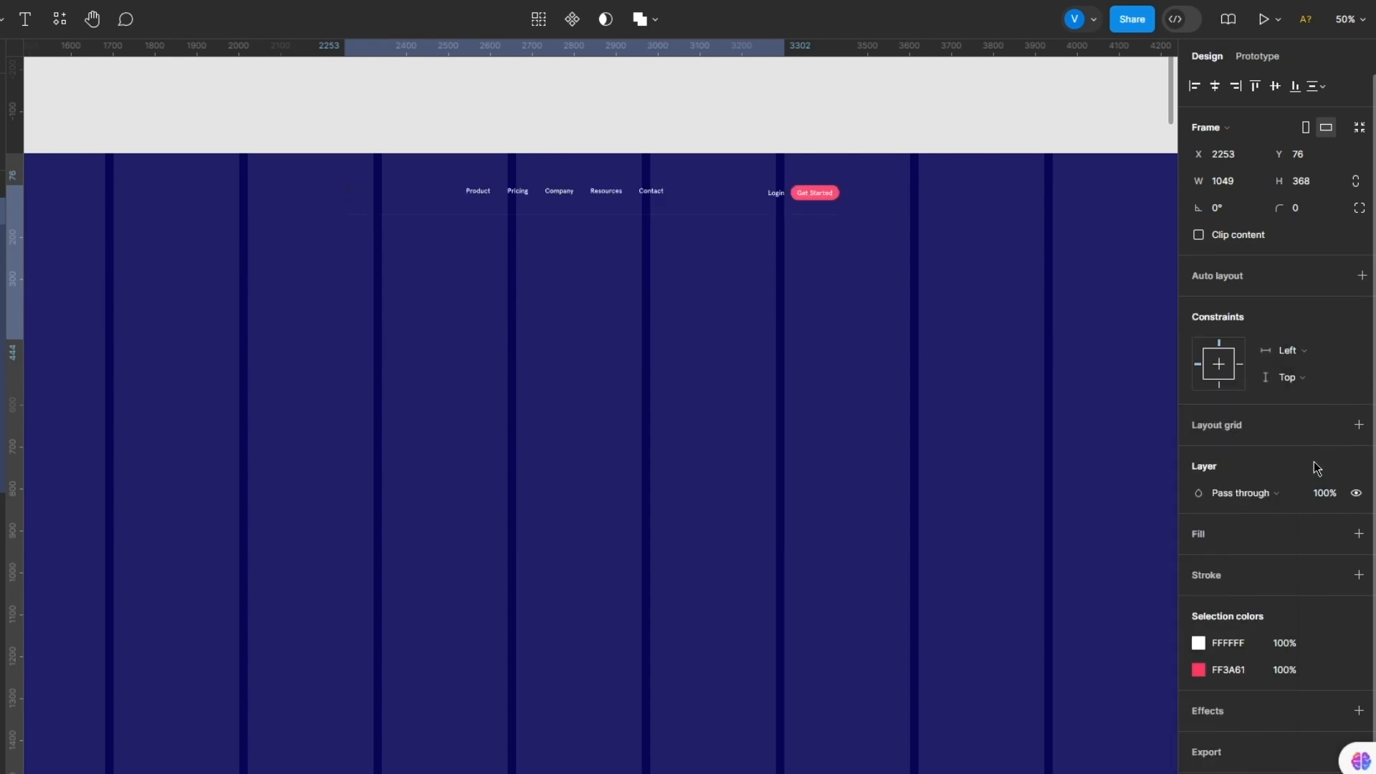
left_click(639, 449)
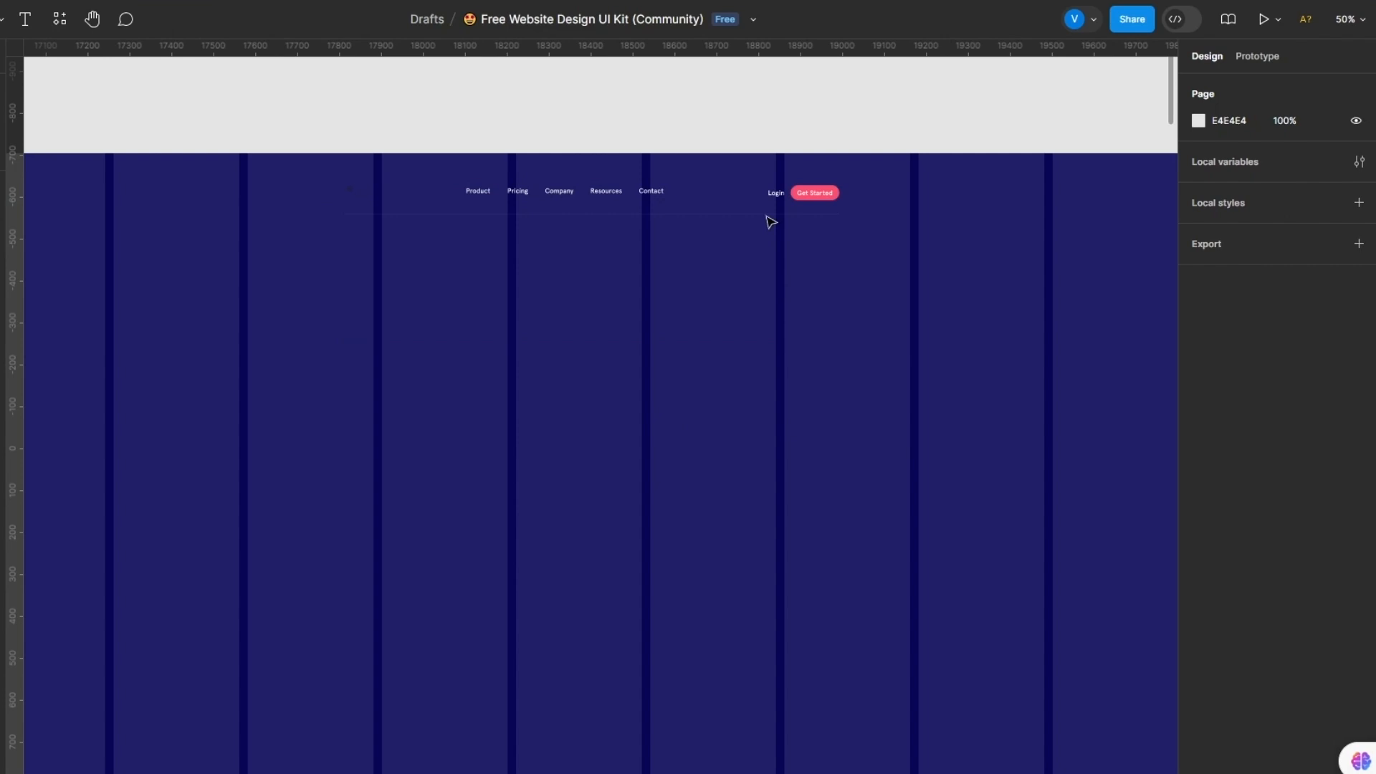
left_click(664, 201)
left_click(599, 157)
left_click(838, 191, "ctrl")
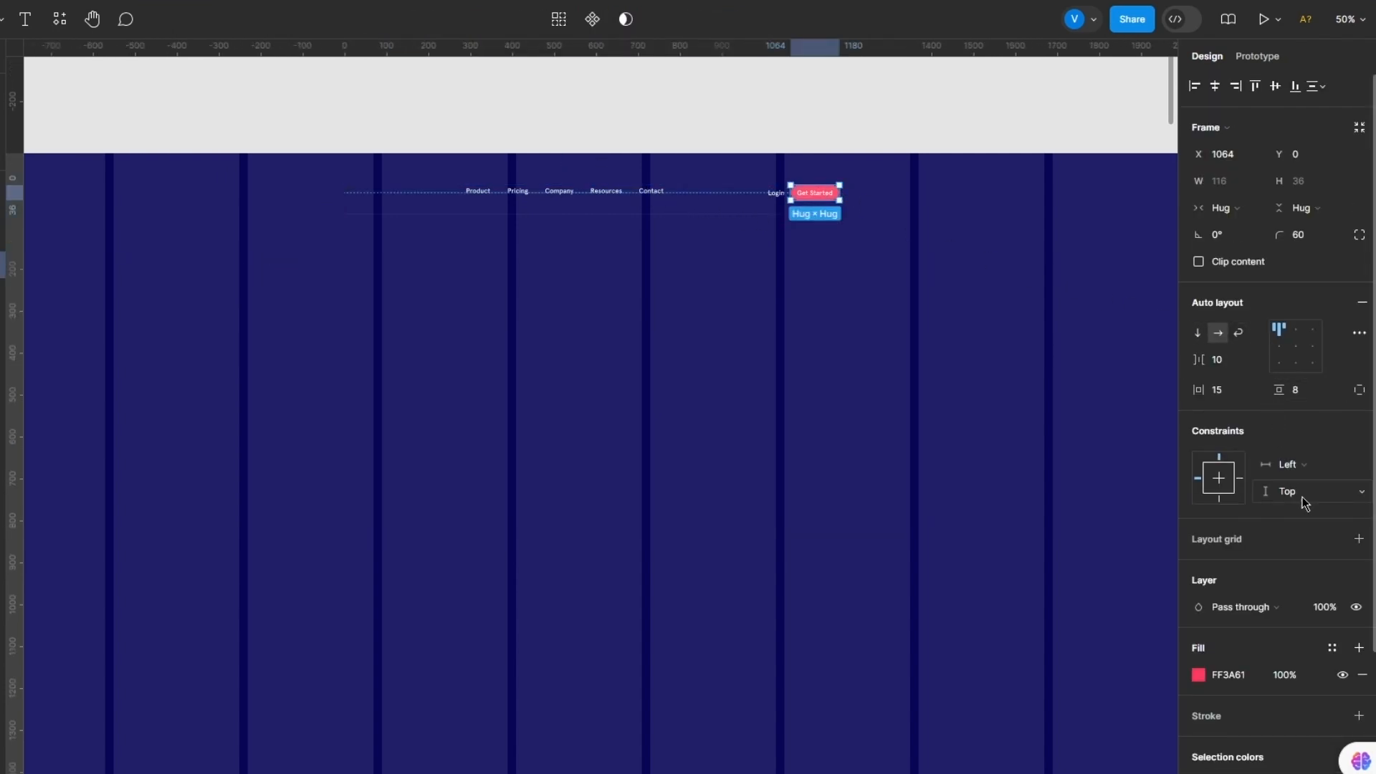
scroll(1306, 505, "down", 3)
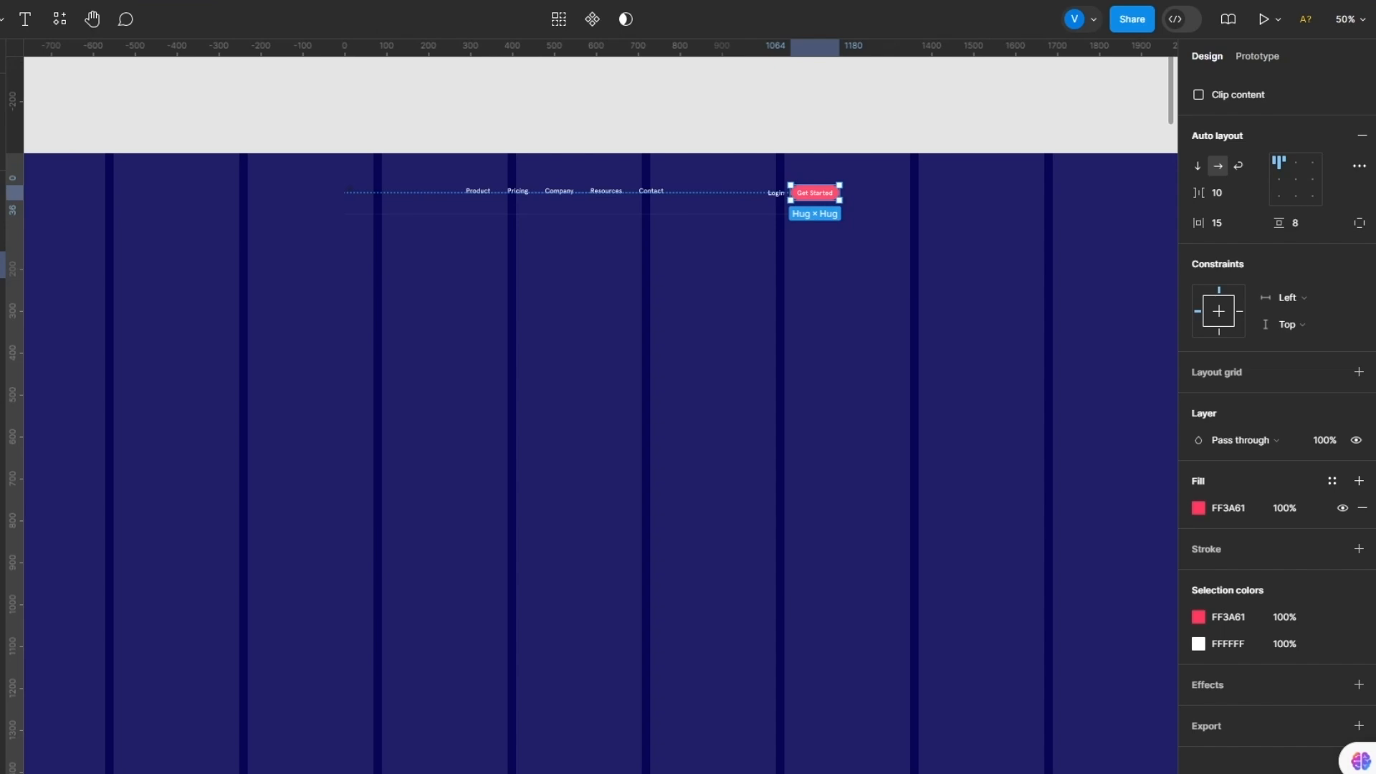
left_click(722, 323)
Step: Select and copy the ABOUT US badge, the company heading, the description and the four photos of the About Us 2 frame
key("ctrl+plus")
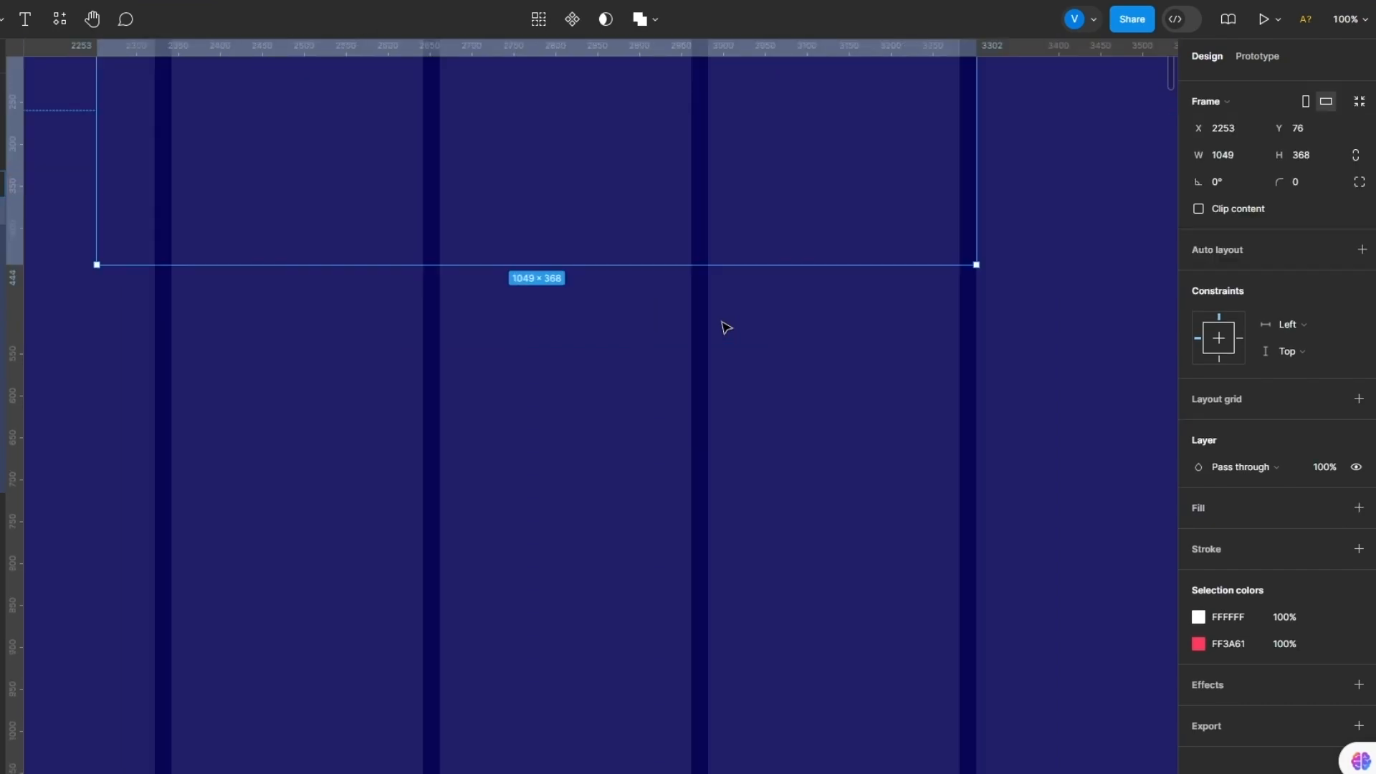
scroll(647, 309, "up", 5)
scroll(647, 310, "down", 1)
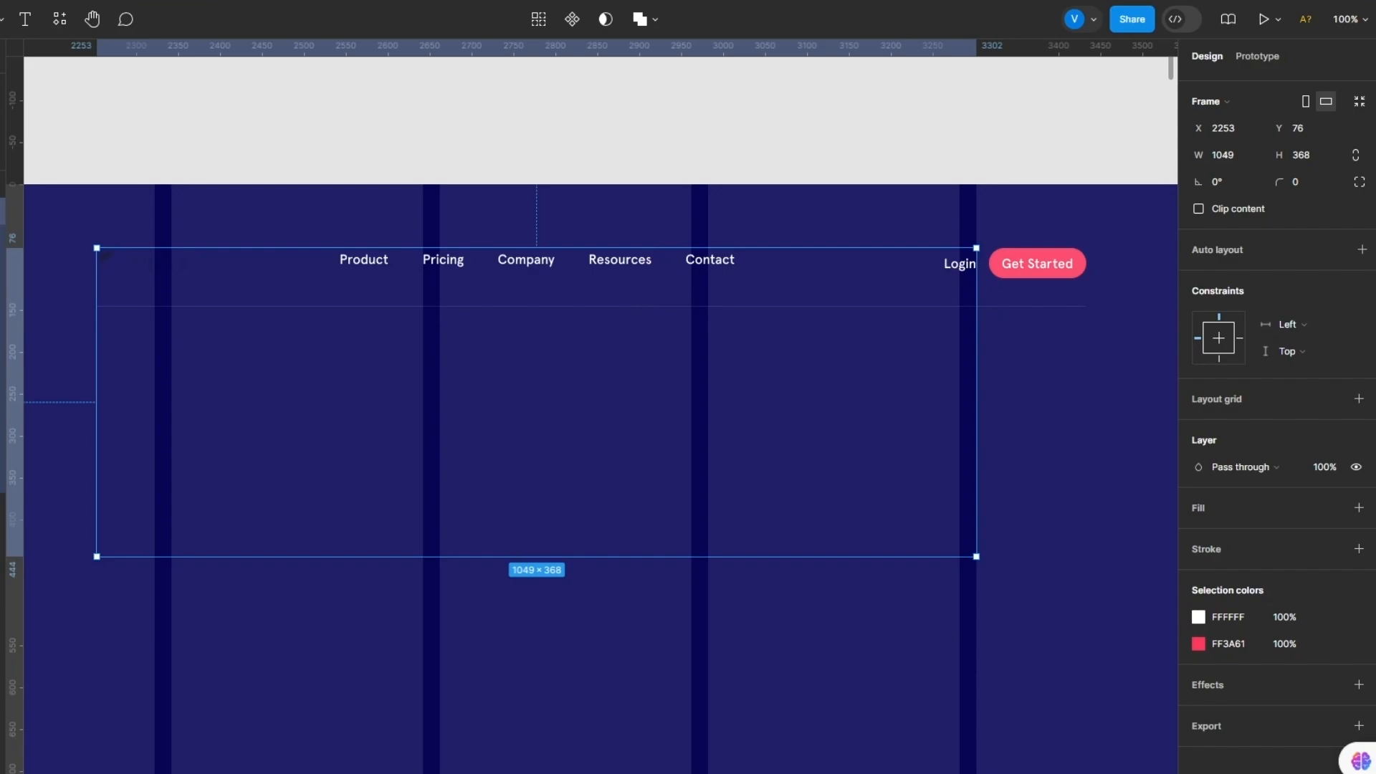
left_click_drag(724, 772, 558, 755)
scroll(504, 627, "down", 9)
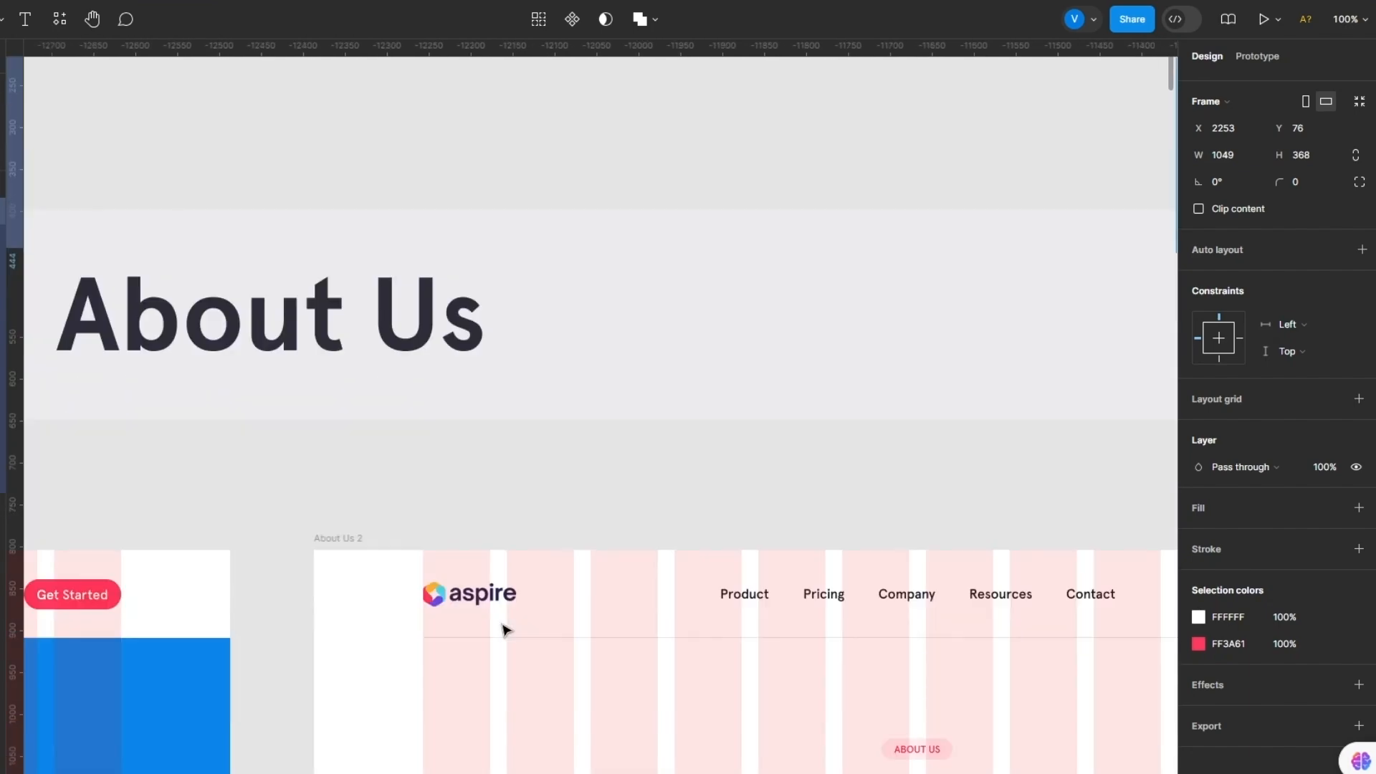
scroll(504, 627, "up", 5)
scroll(504, 629, "down", 5)
scroll(503, 629, "down", 8)
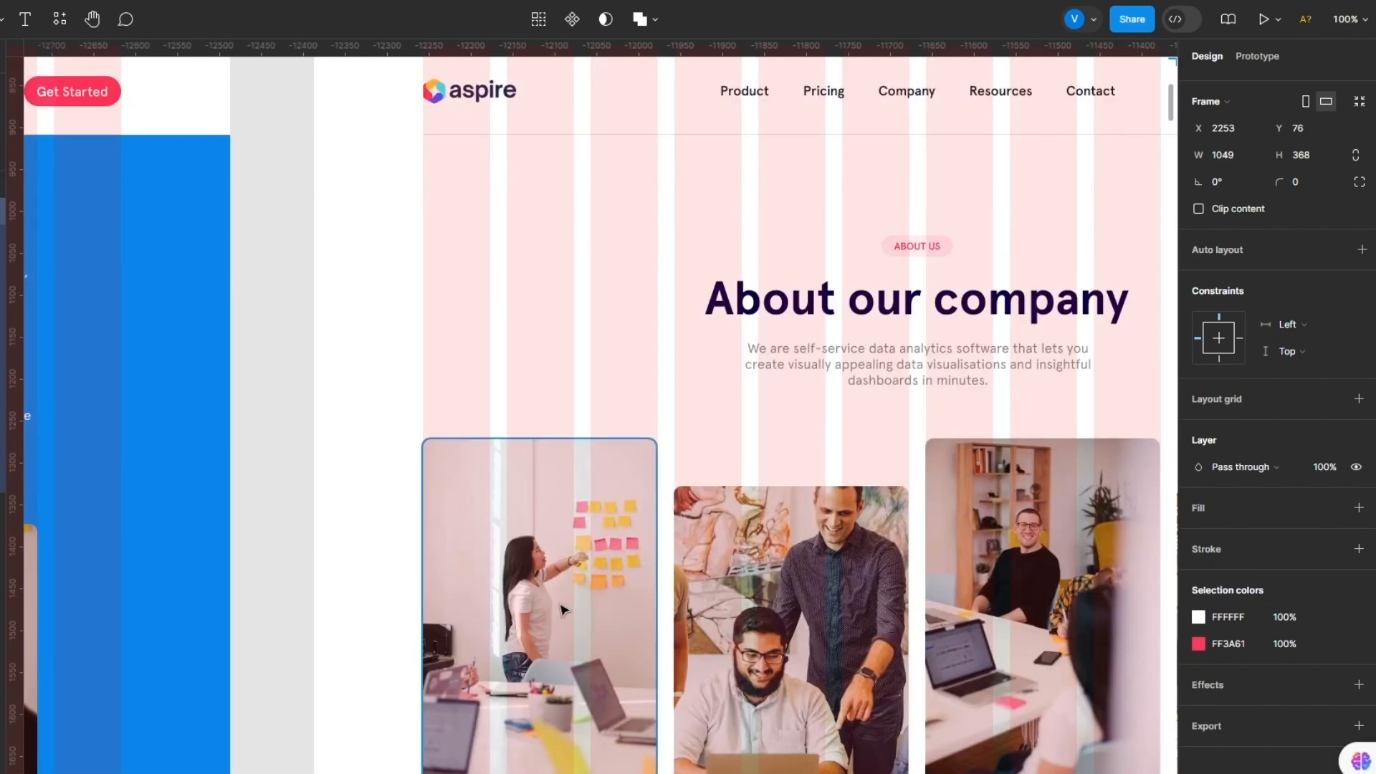
scroll(651, 578, "up", 4)
scroll(892, 328, "up", 1)
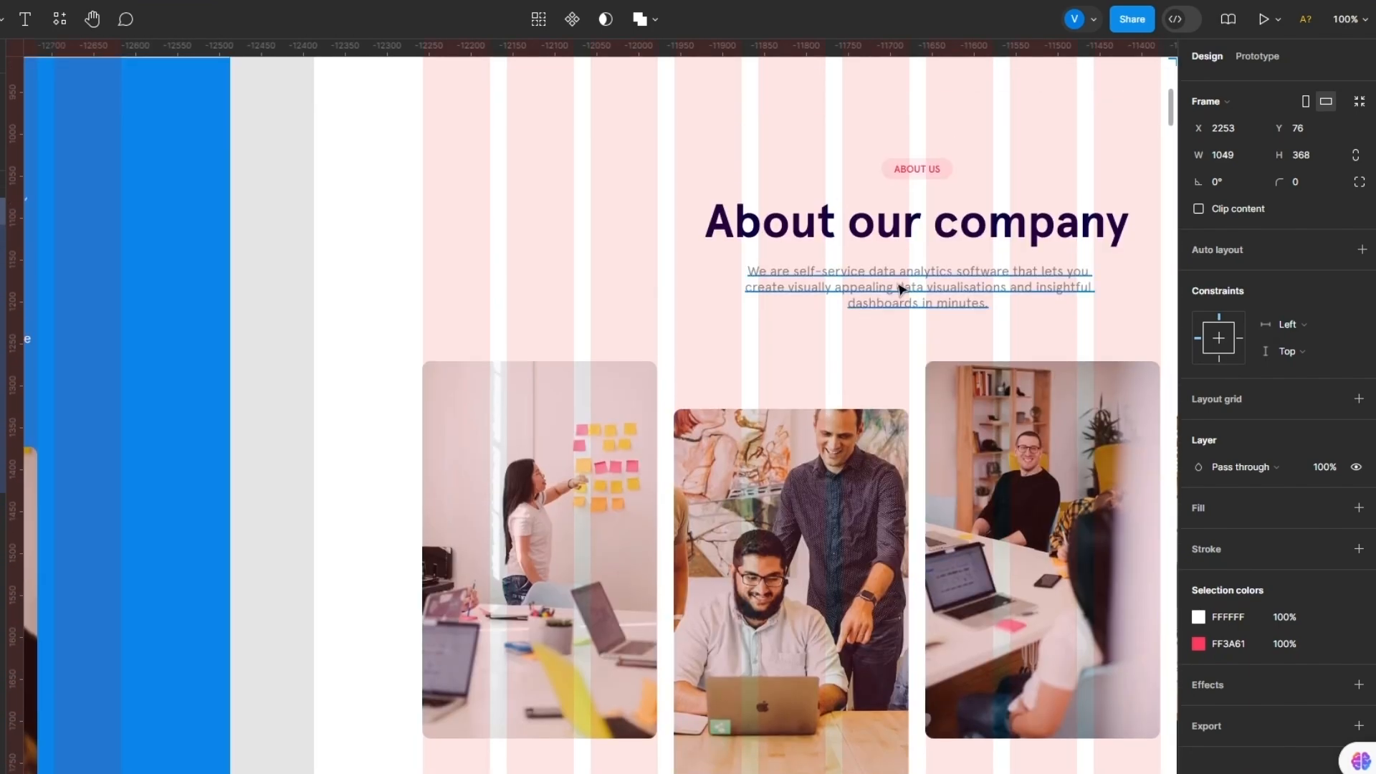
left_click_drag(440, 147, 958, 677)
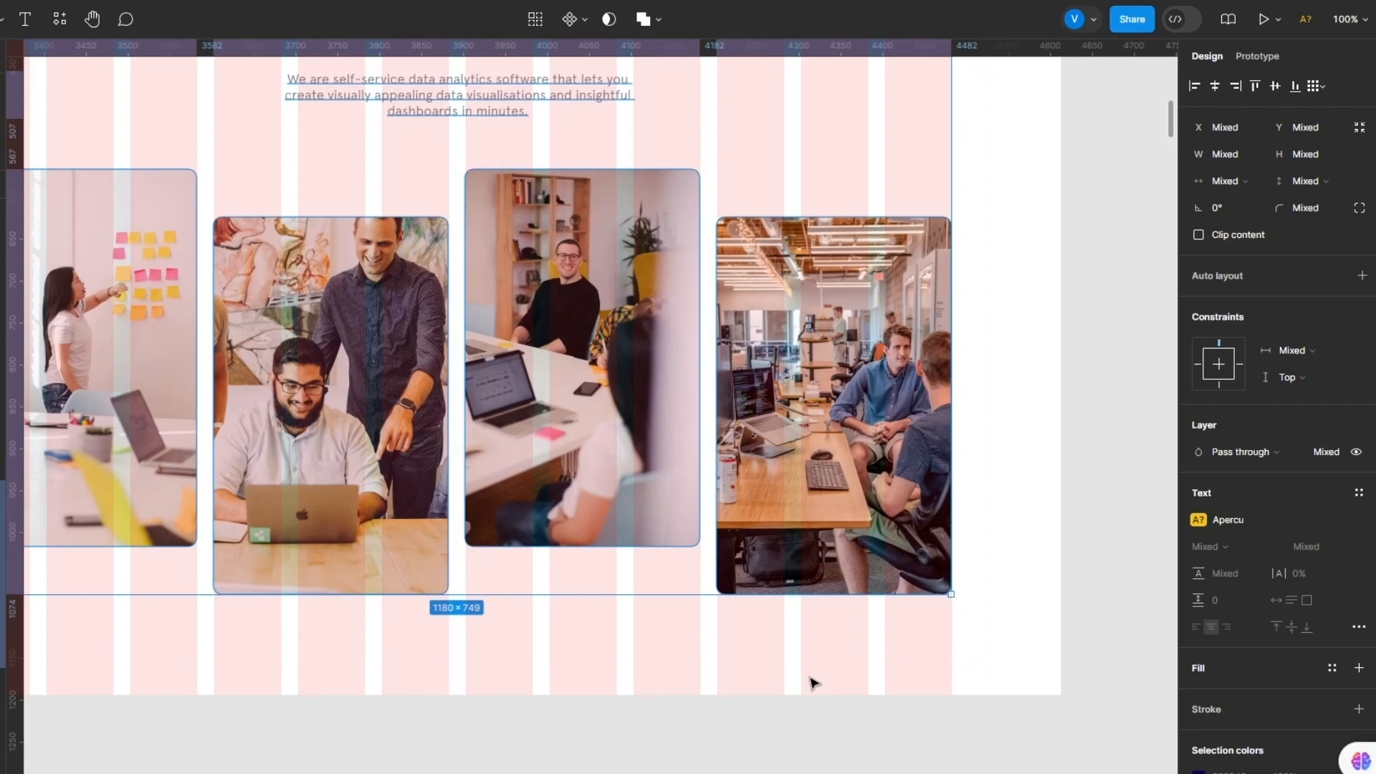
Step: Paste the copied About Us section into the dark blue desktop frame below the navigation menu
scroll(601, 406, "right", 20)
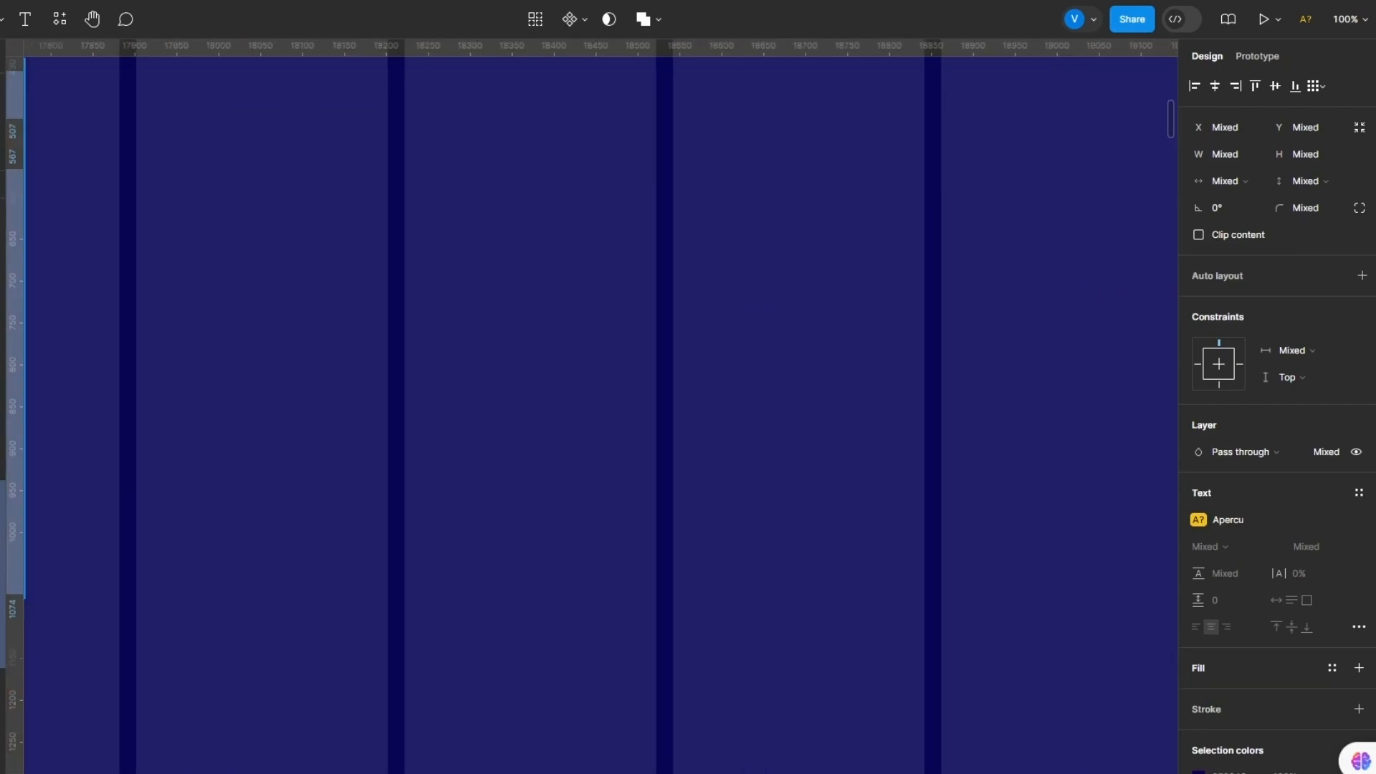
scroll(854, 562, "right", 3)
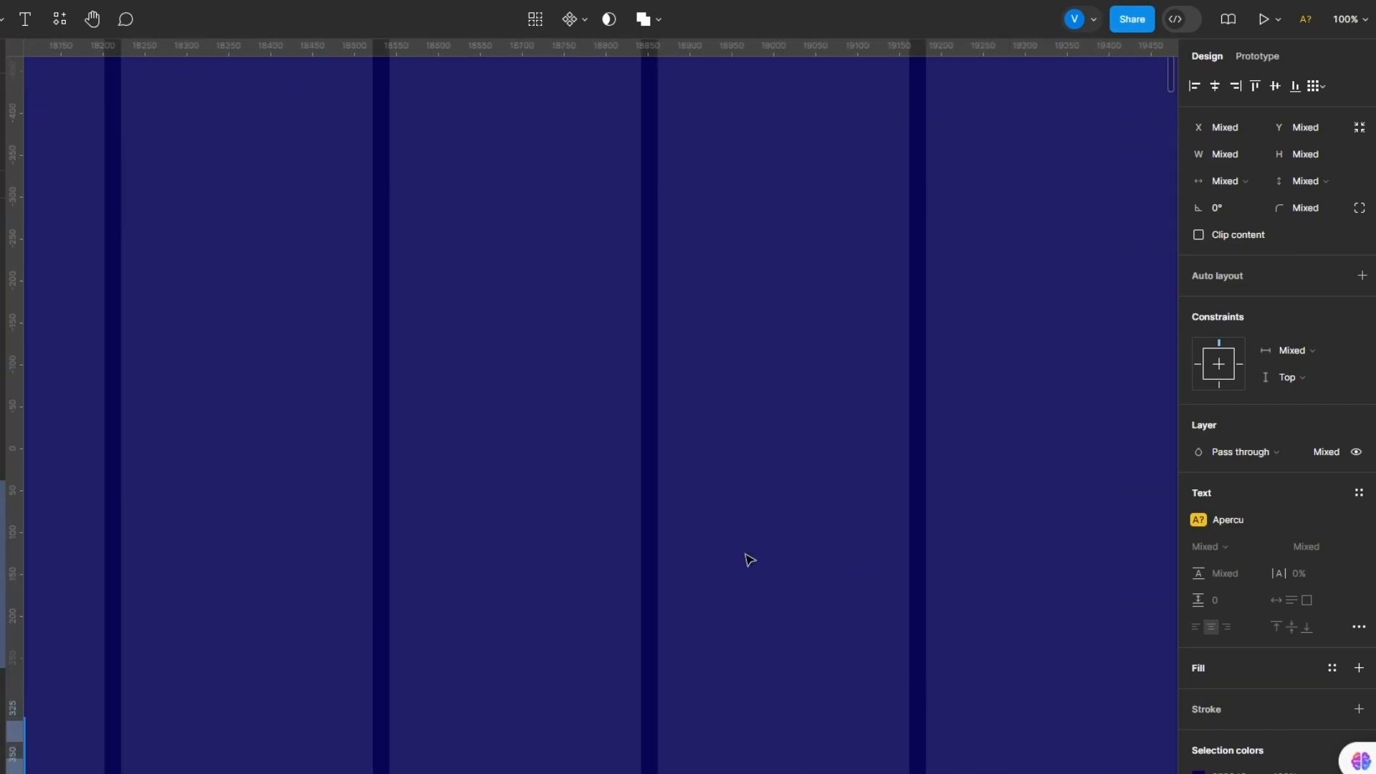
scroll(746, 559, "up", 20)
scroll(747, 559, "down", 3)
scroll(750, 560, "down", 5)
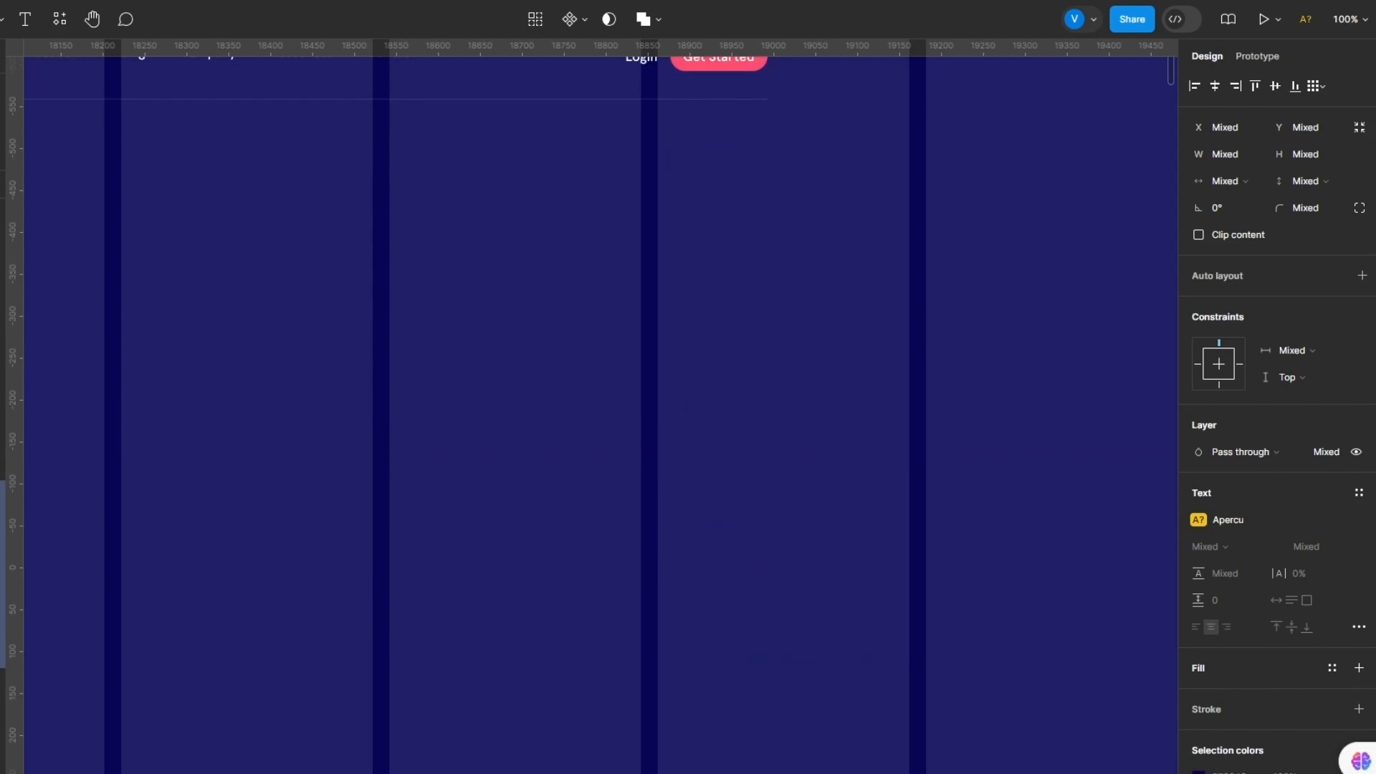
scroll(750, 560, "left", 12)
scroll(867, 675, "right", 6)
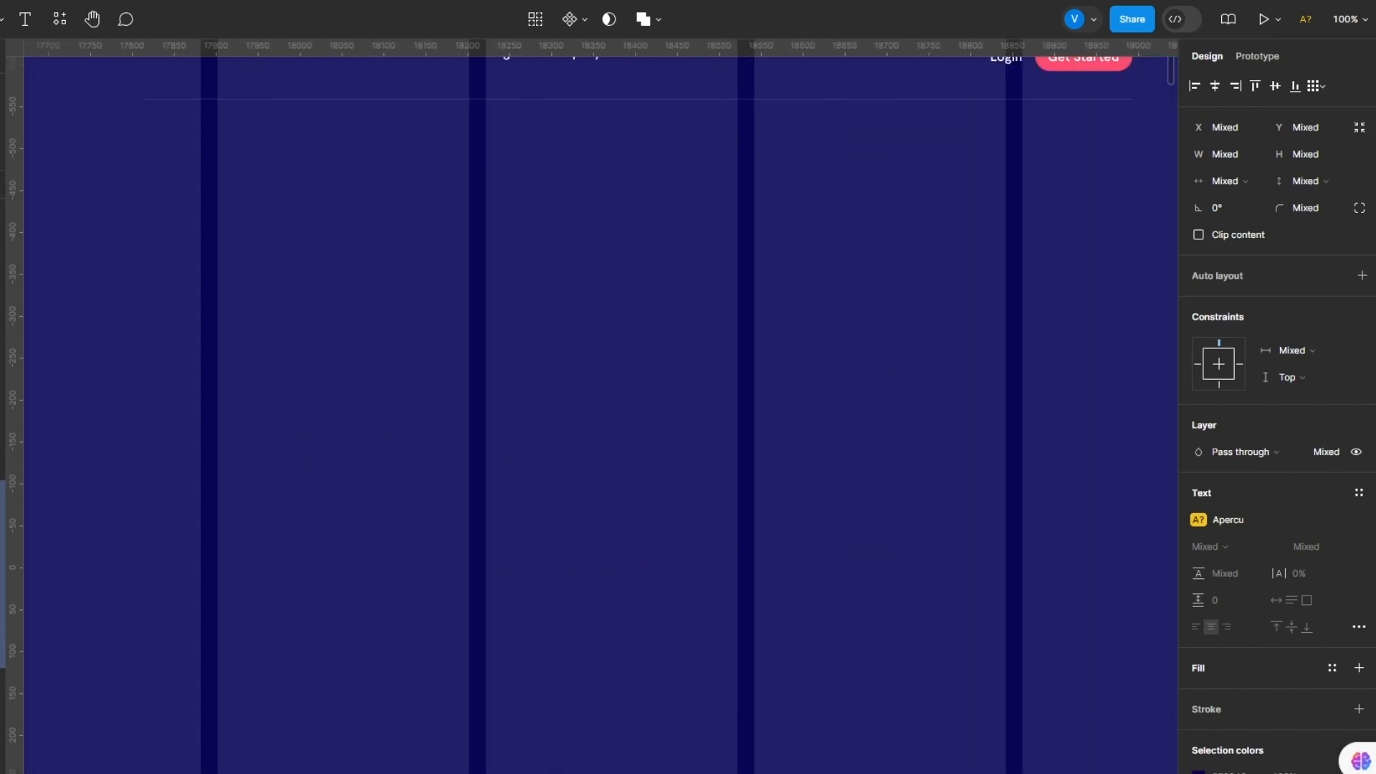
scroll(867, 675, "up", 1)
scroll(867, 676, "up", 1)
key("Escape")
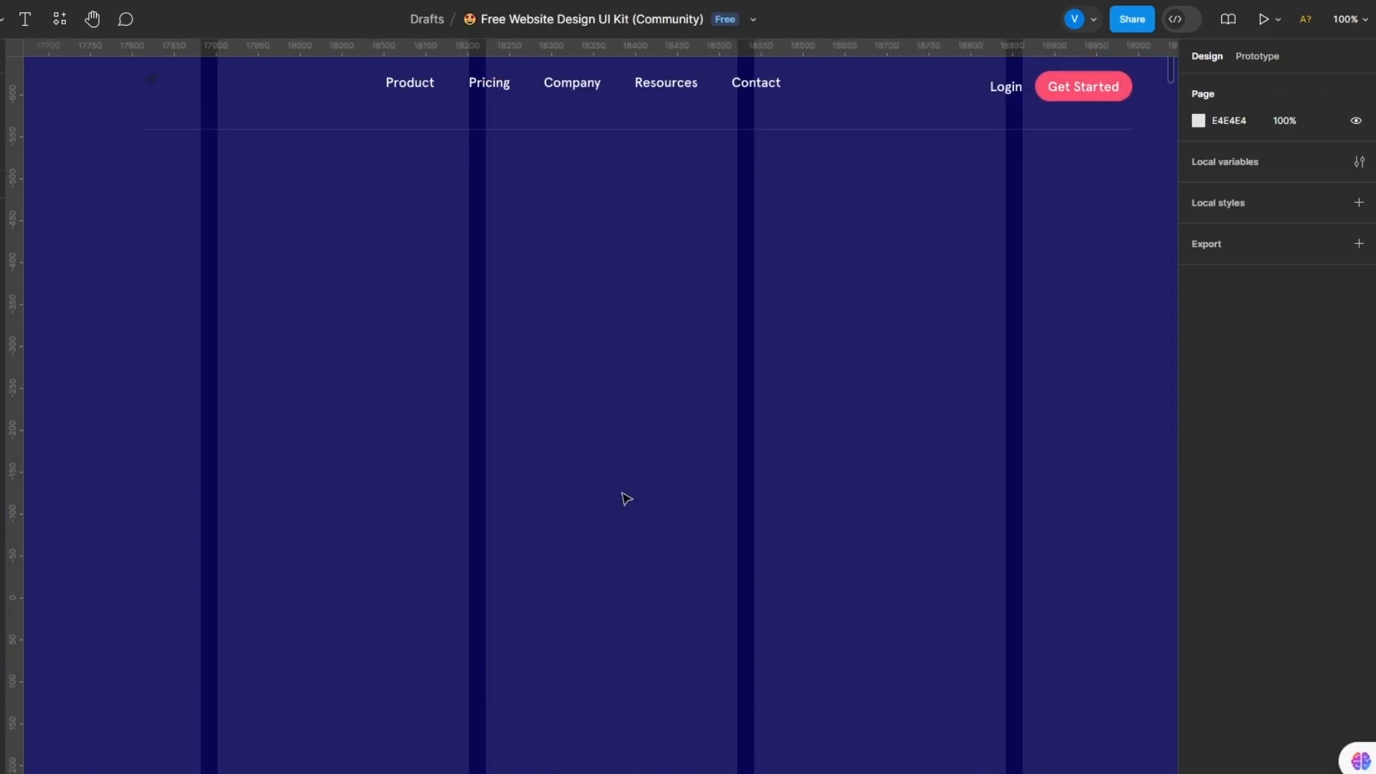
key("ctrl+z")
Step: Reposition the pasted About Us section so its badge sits just below the menu's divider line
scroll(776, 289, "down", 1)
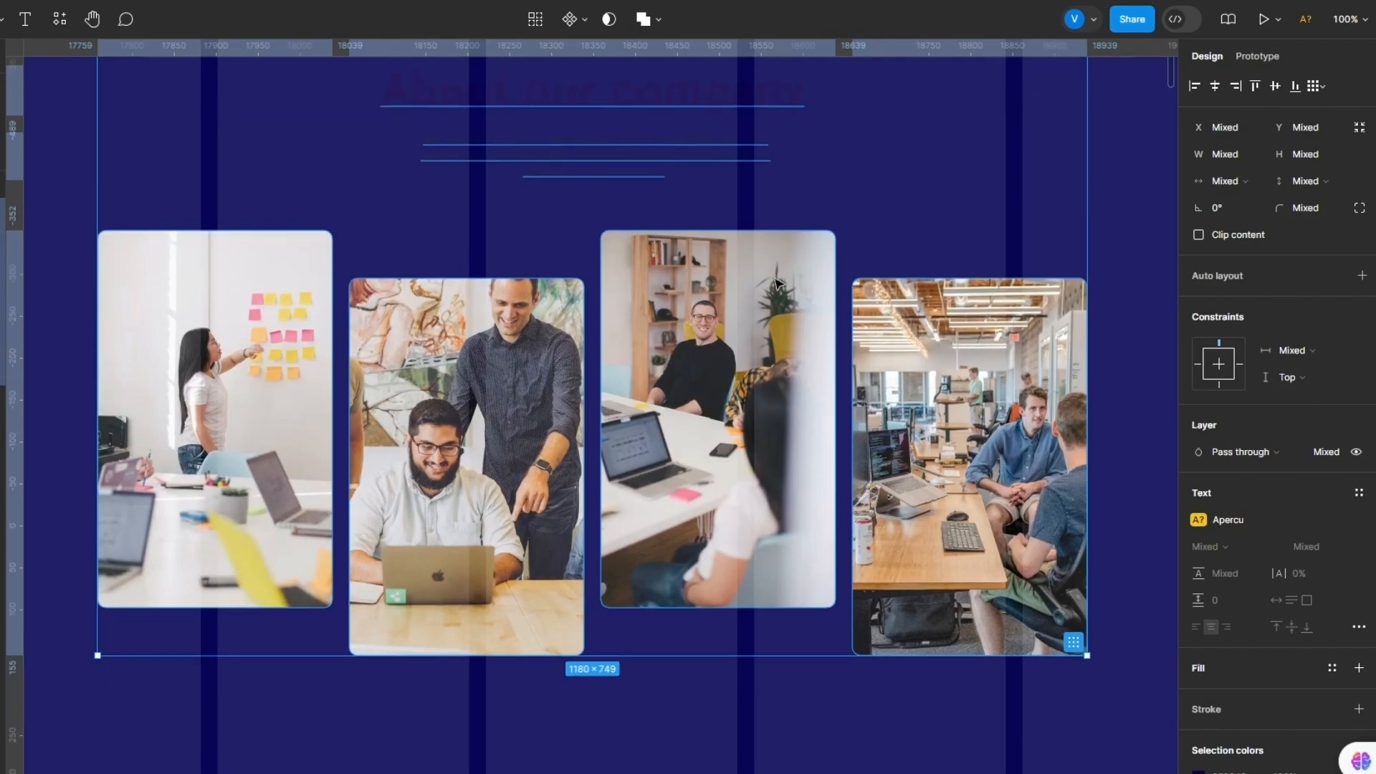
left_click_drag(788, 301, 792, 459)
scroll(791, 344, "up", 4)
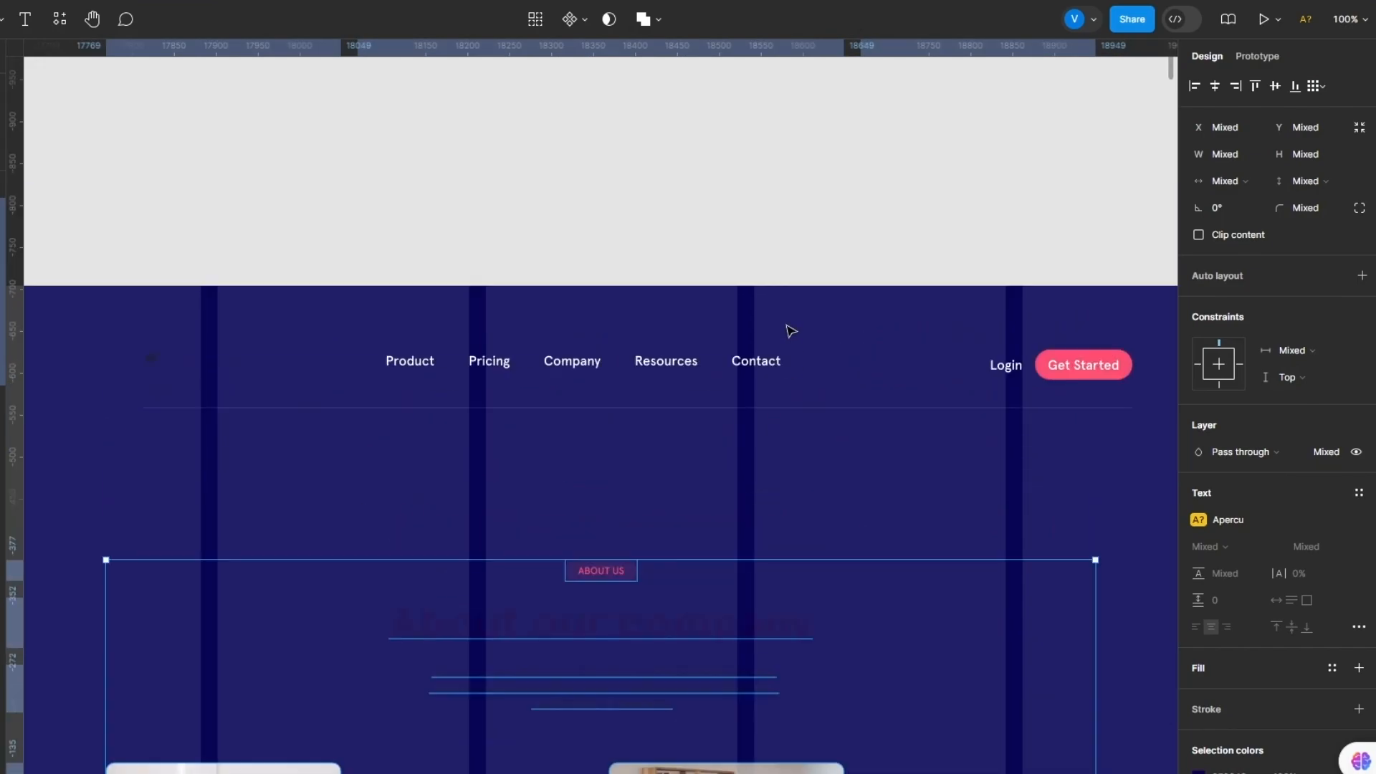
scroll(778, 409, "down", 1)
left_click_drag(744, 599, 744, 506)
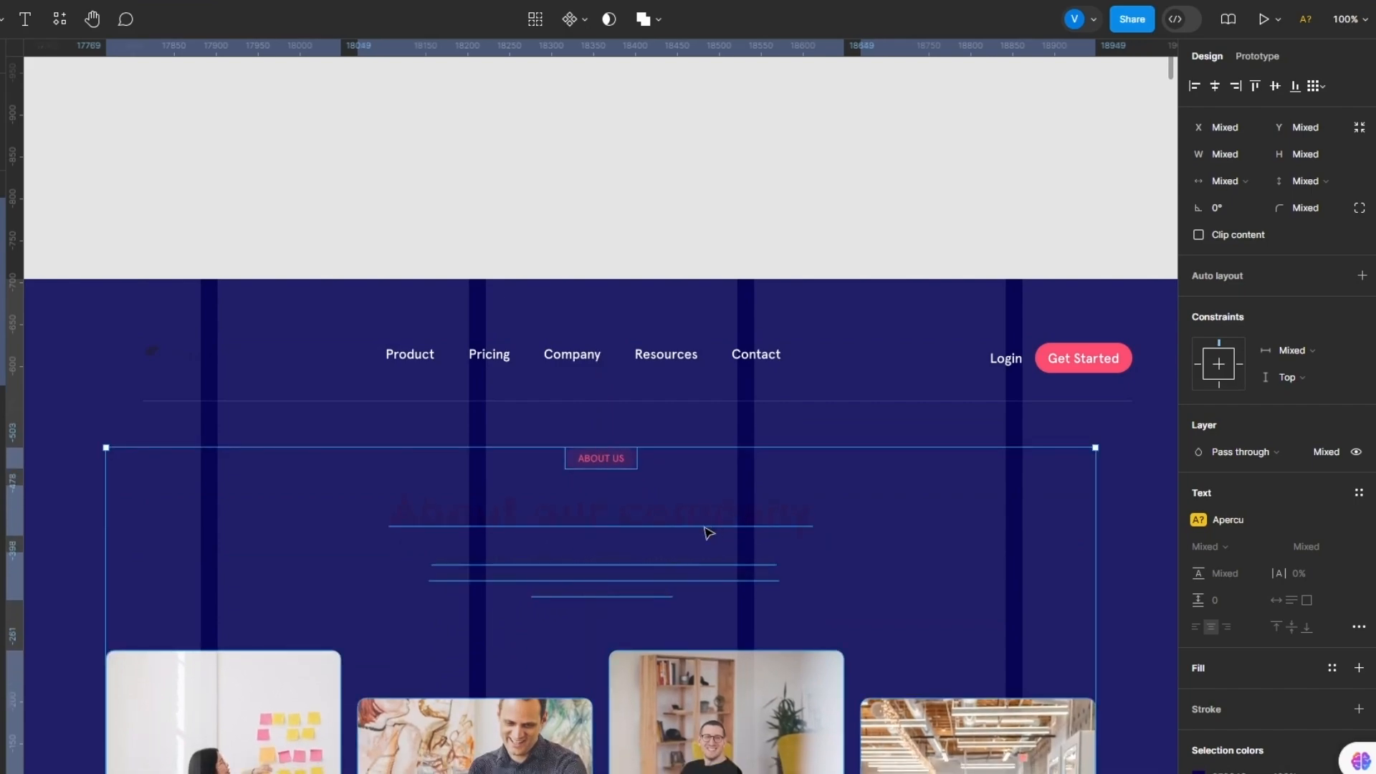
Step: Recolor the "About our company" heading to white without replacing its missing font
double_click(744, 531)
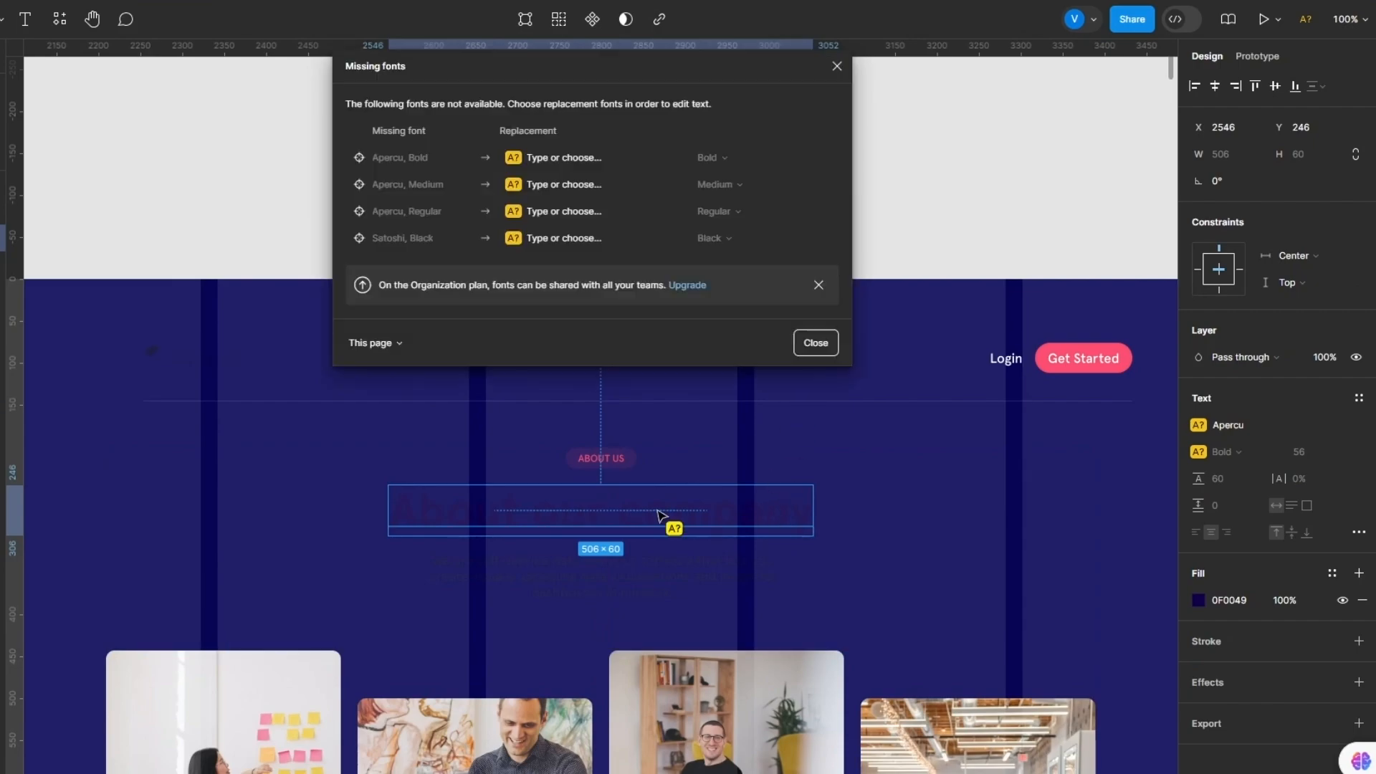
left_click(816, 342)
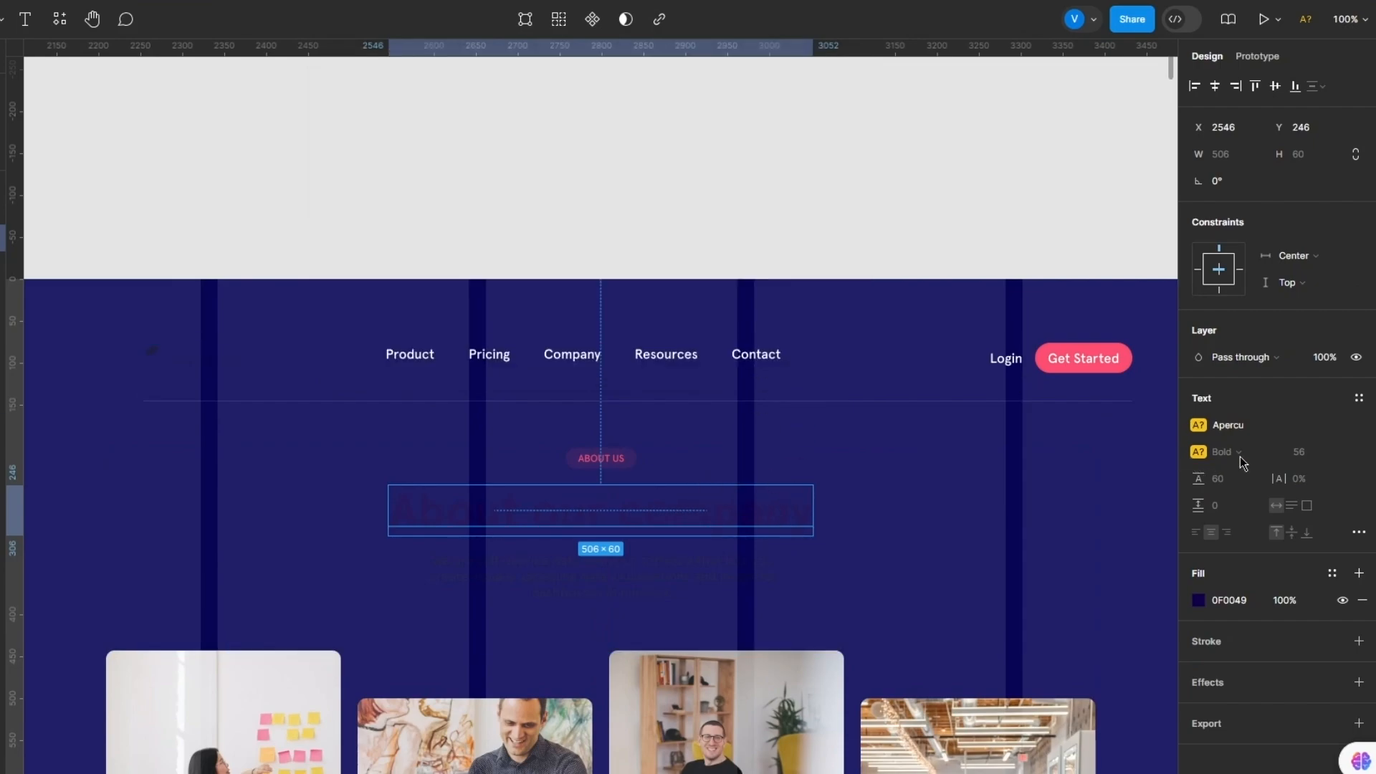
left_click(1200, 606)
mouse_move(1083, 512)
left_mouse_down()
mouse_move(898, 379)
mouse_move(858, 332)
left_mouse_up()
left_click(873, 457)
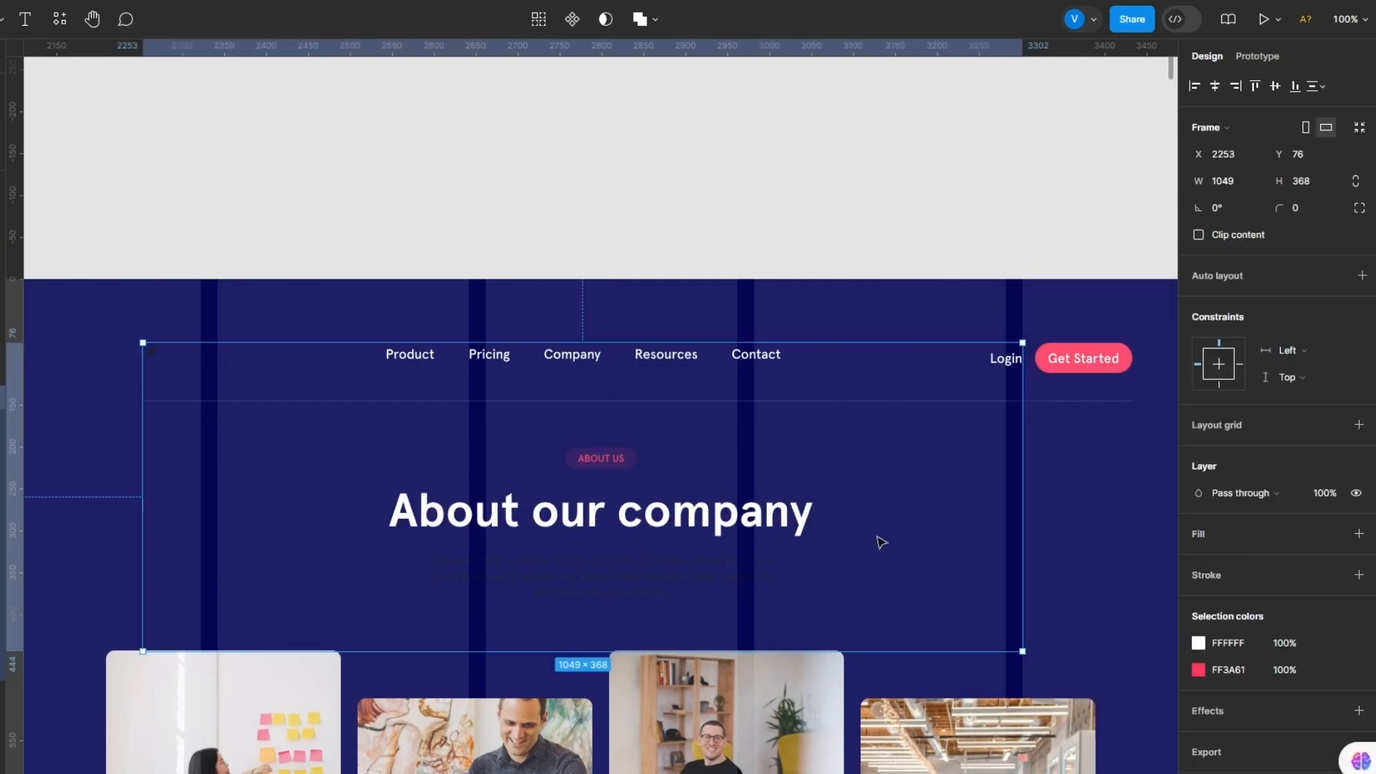
Step: Recolor the description paragraph under the heading to white and dismiss the missing fonts dialog
double_click(657, 580)
left_click(1199, 605)
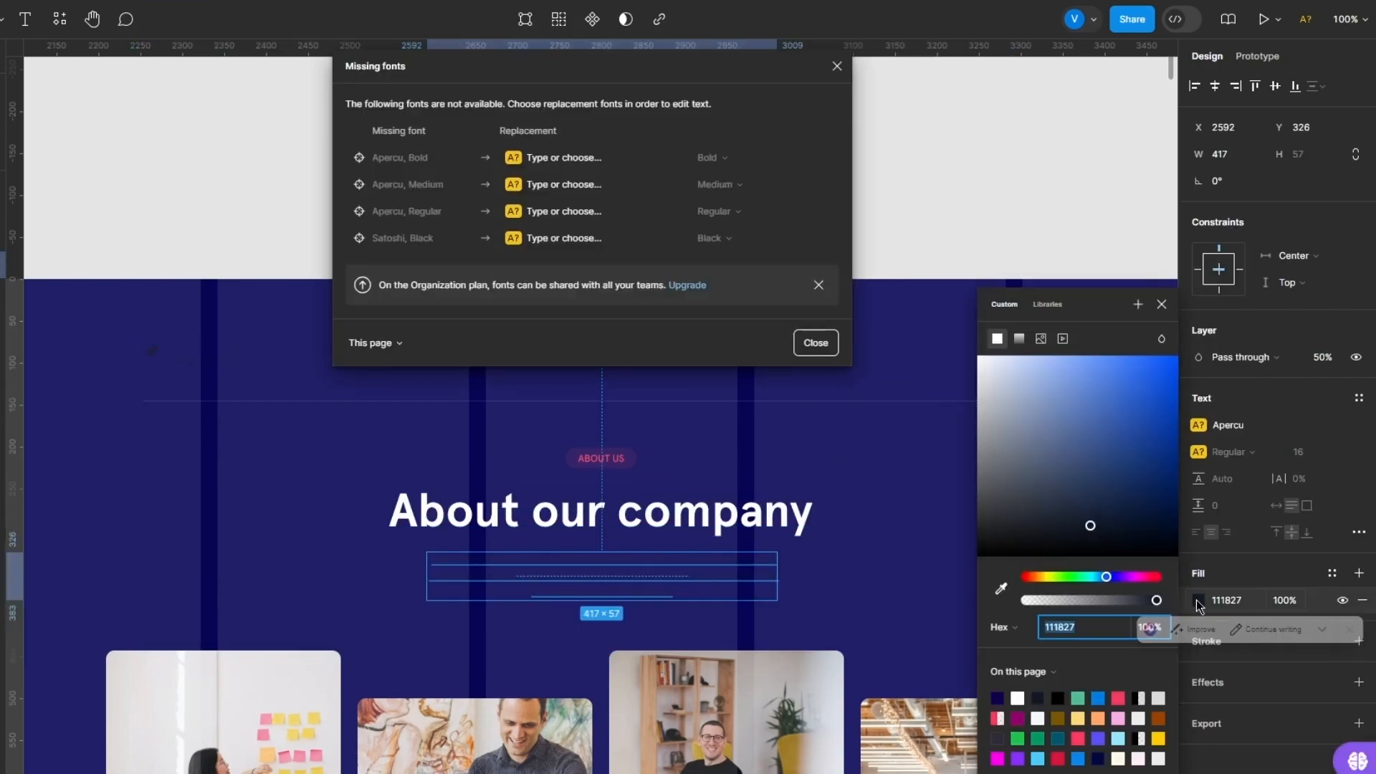
left_click_drag(1068, 477, 807, 303)
left_click(835, 574)
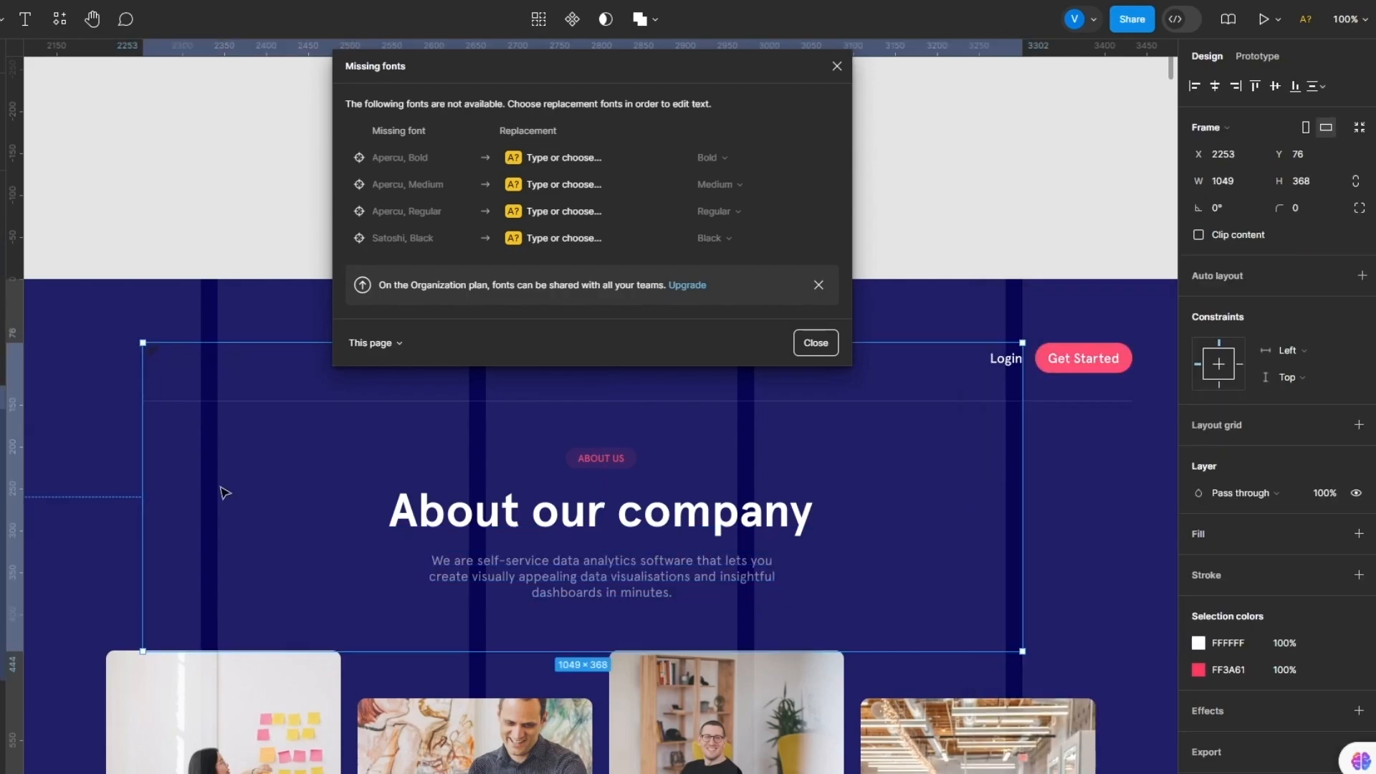
scroll(223, 492, "down", 8)
left_click(315, 553)
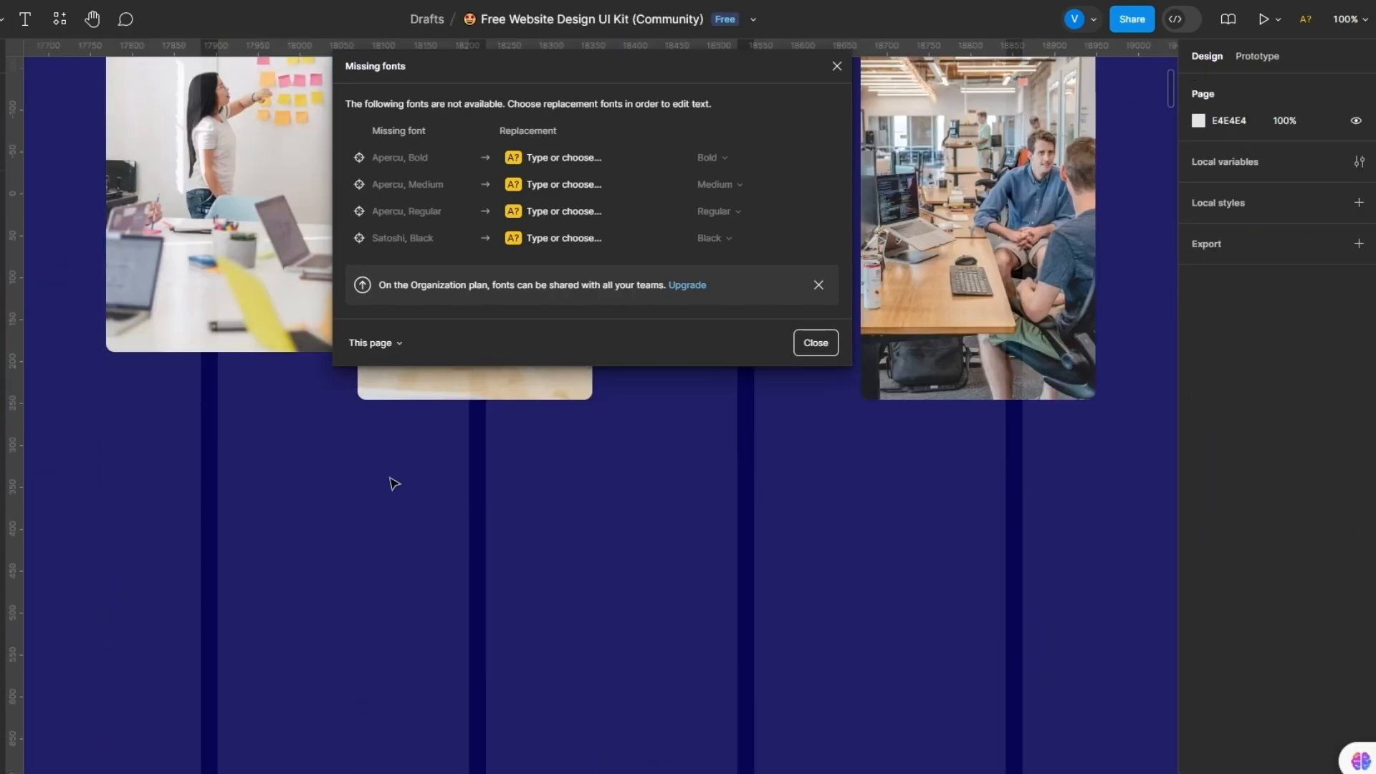
left_click(801, 336)
Step: Draw a rectangle about 406 × 322 at about X 2452, Y 1092 below the photos and open its fill color settings
scroll(679, 449, "up", 10)
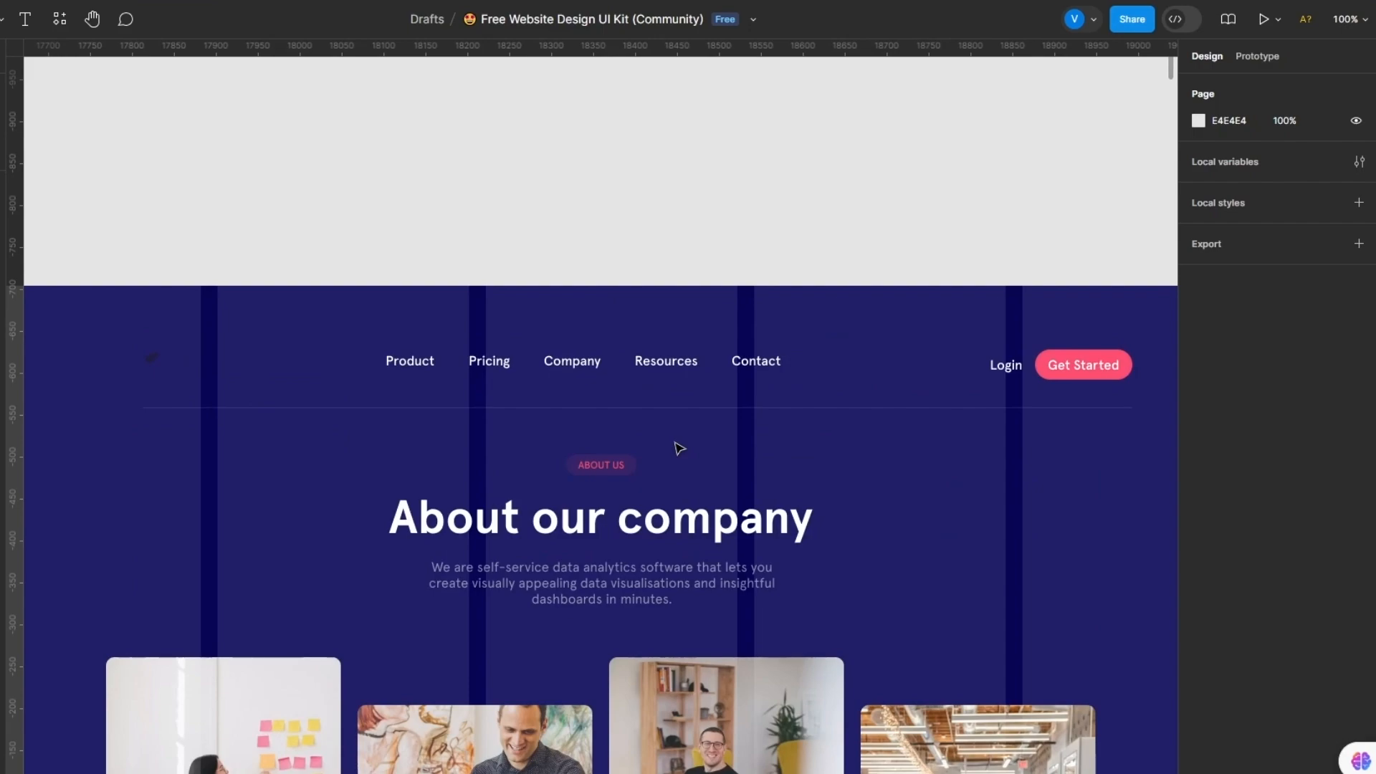
scroll(686, 440, "down", 15)
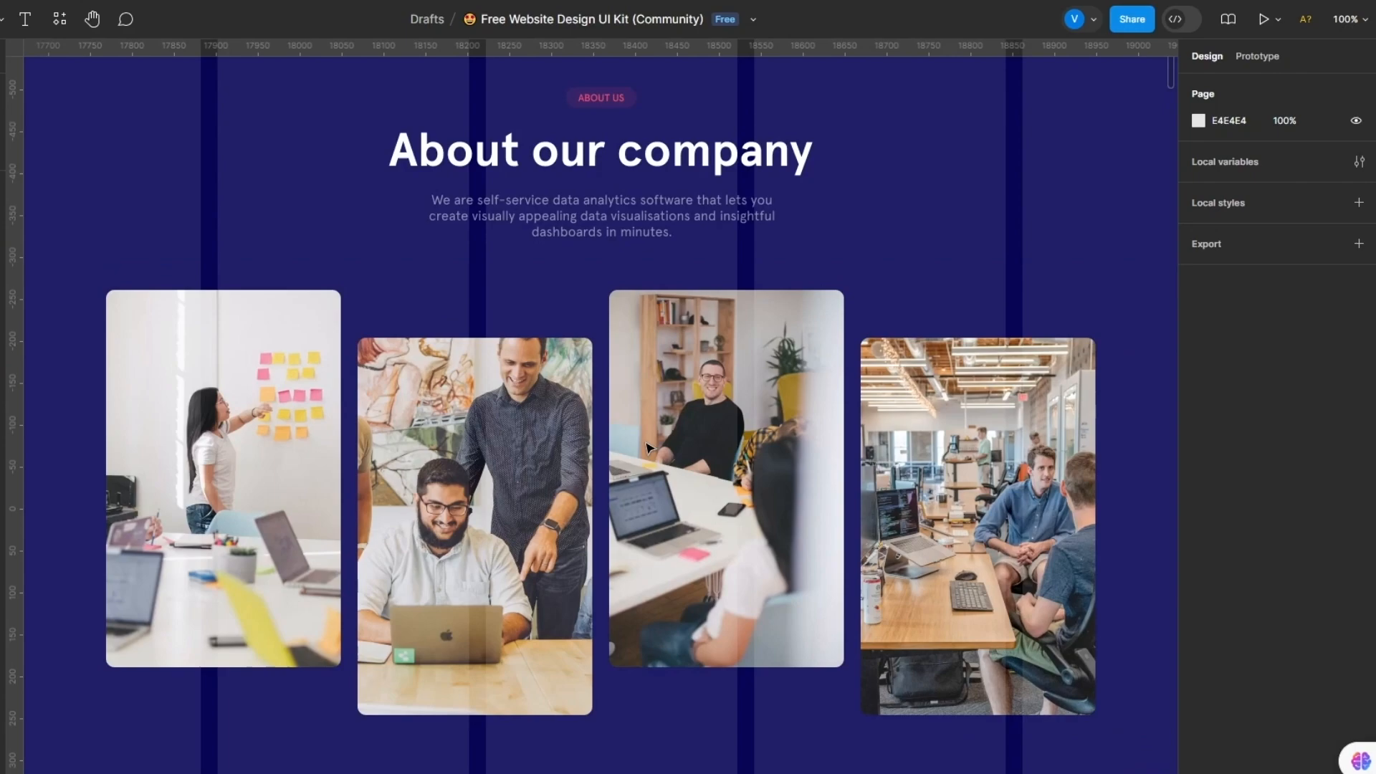
scroll(541, 194, "up", 1)
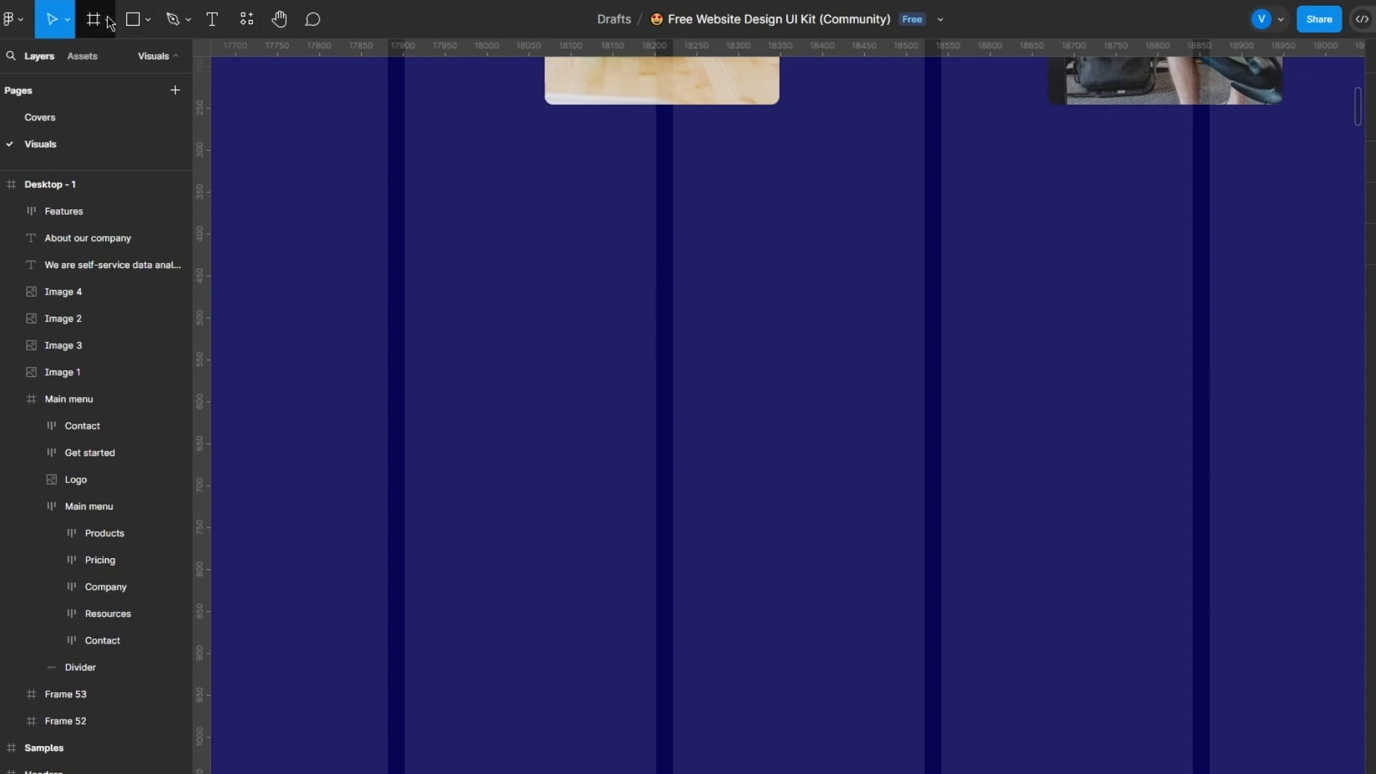
left_click(105, 21)
left_click(133, 20)
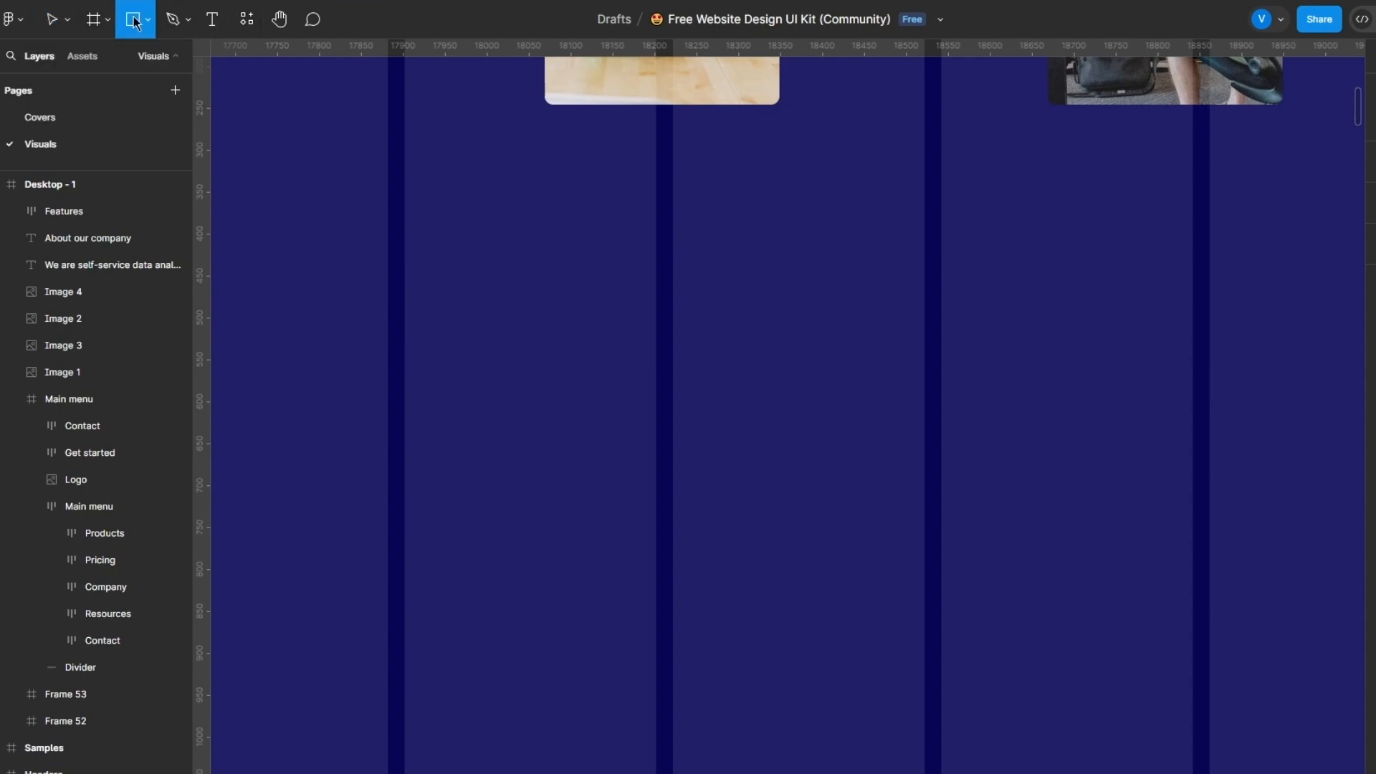
left_click_drag(497, 223, 837, 494)
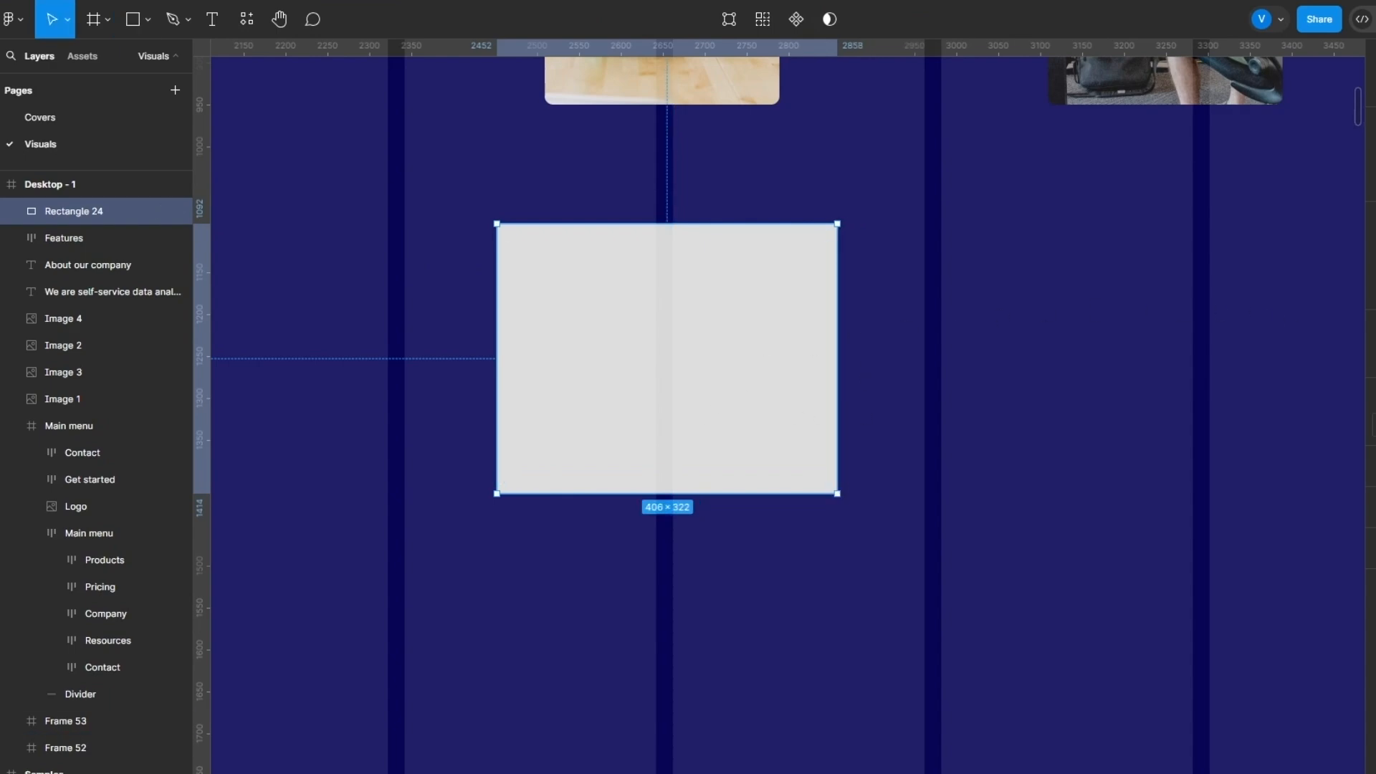
left_click(1375, 425)
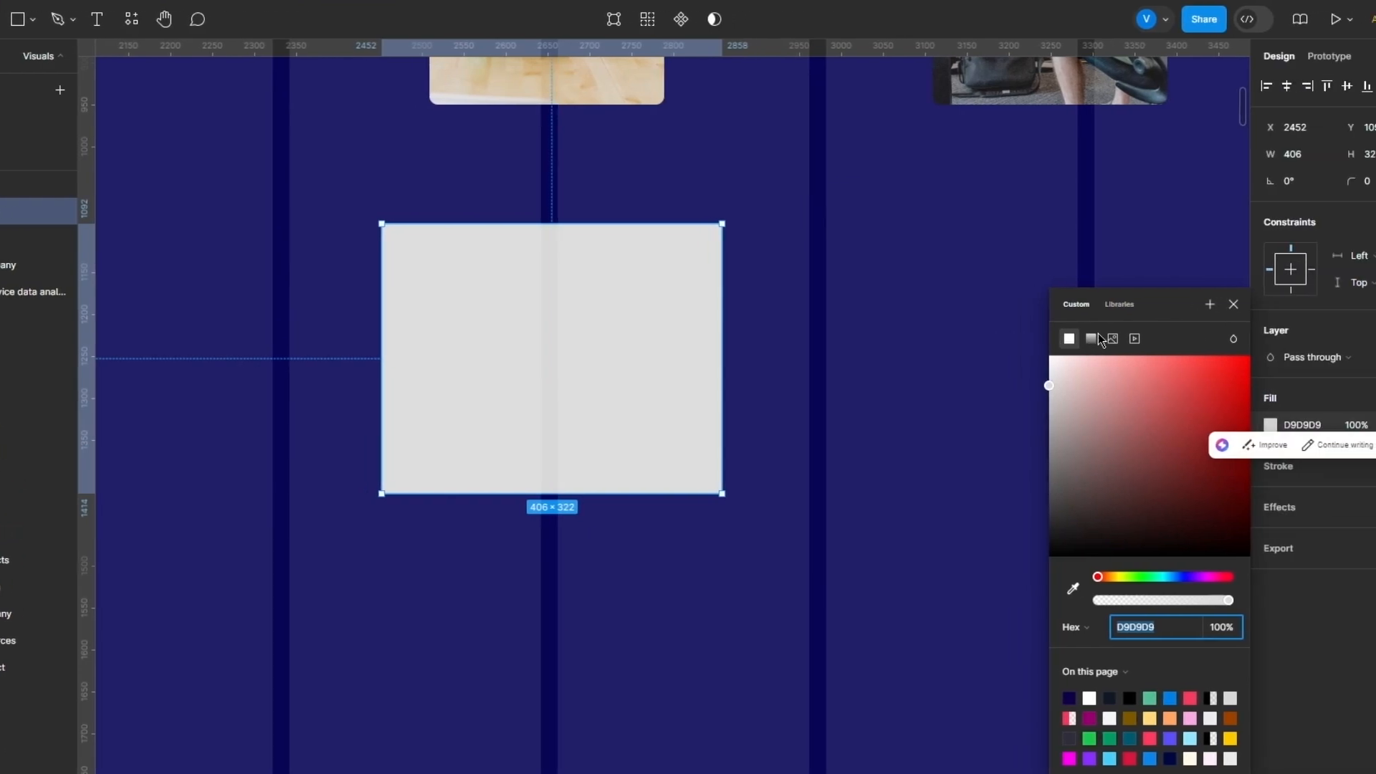
Step: Replace the rectangle's solid fill with an image fill using the green flowchart PNG
left_click(1228, 338)
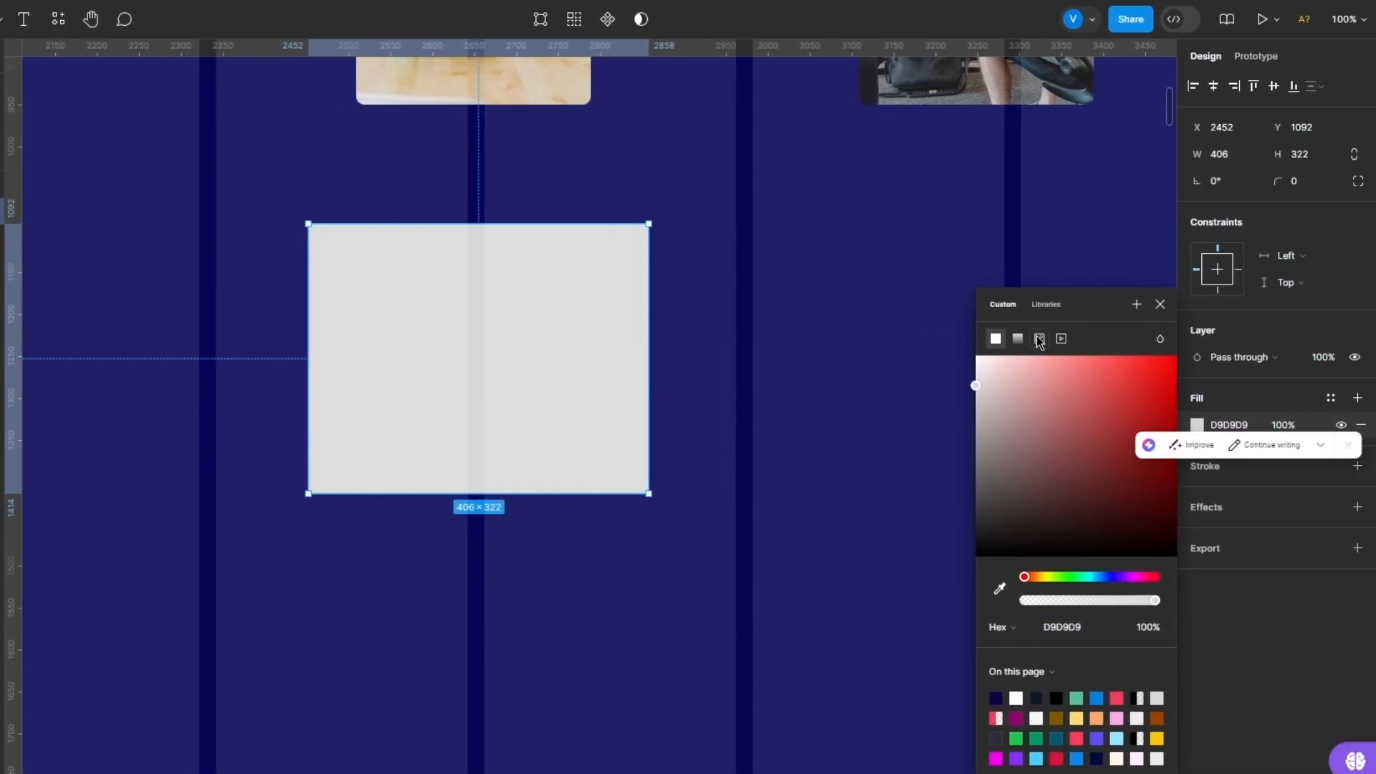
left_click(1039, 339)
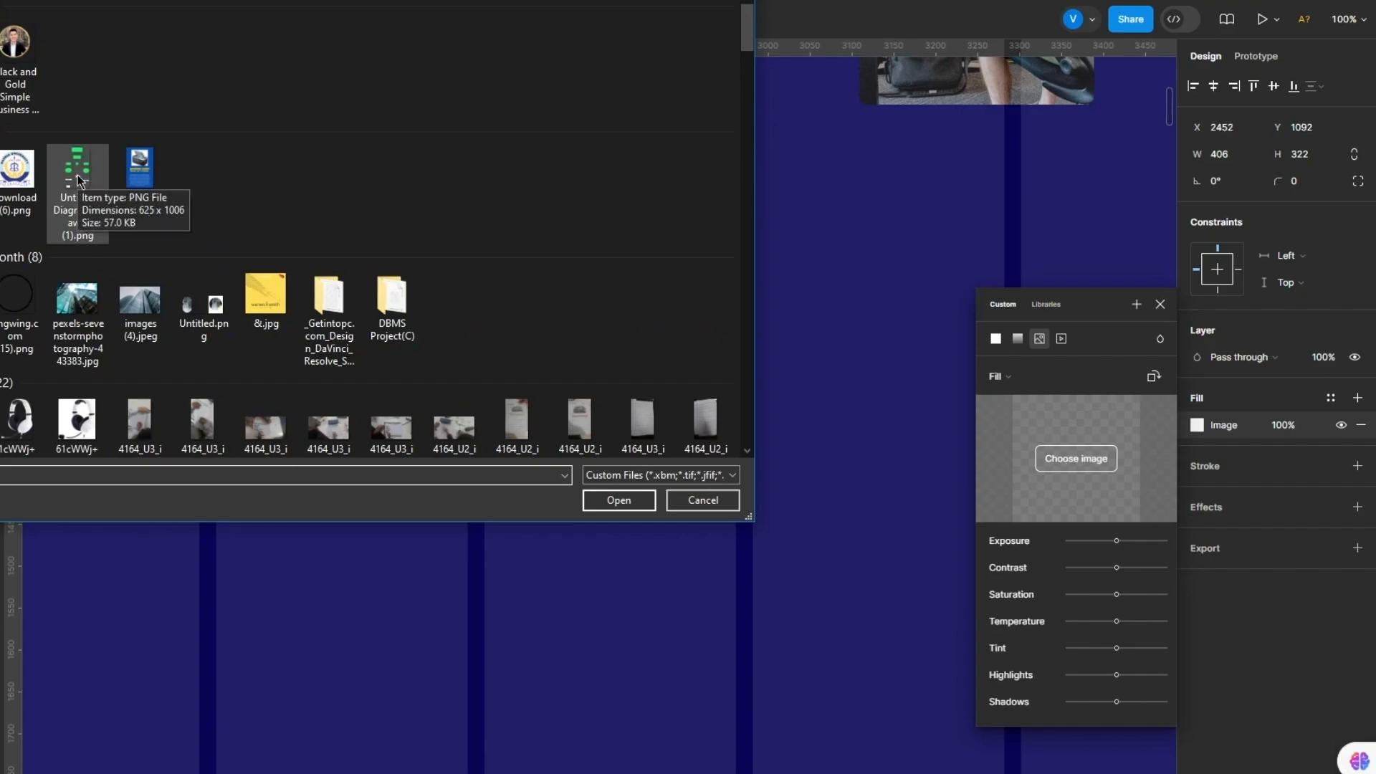
double_click(80, 181)
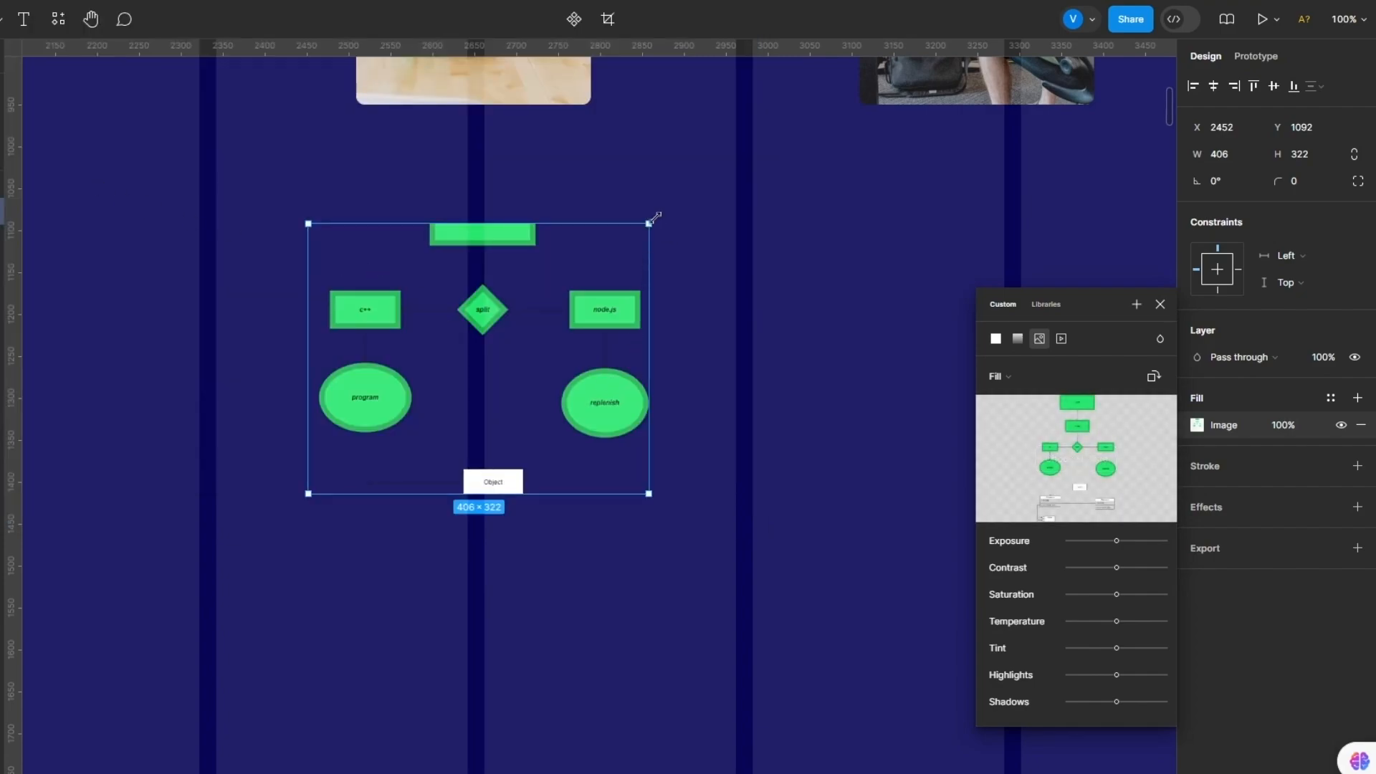
Step: Enlarge the image-filled rectangle to about 788 × 1258 so the flowchart shows larger below the photos
mouse_move(653, 217)
left_mouse_down()
mouse_move(698, 196)
mouse_move(673, 194)
mouse_move(677, 216)
left_mouse_up()
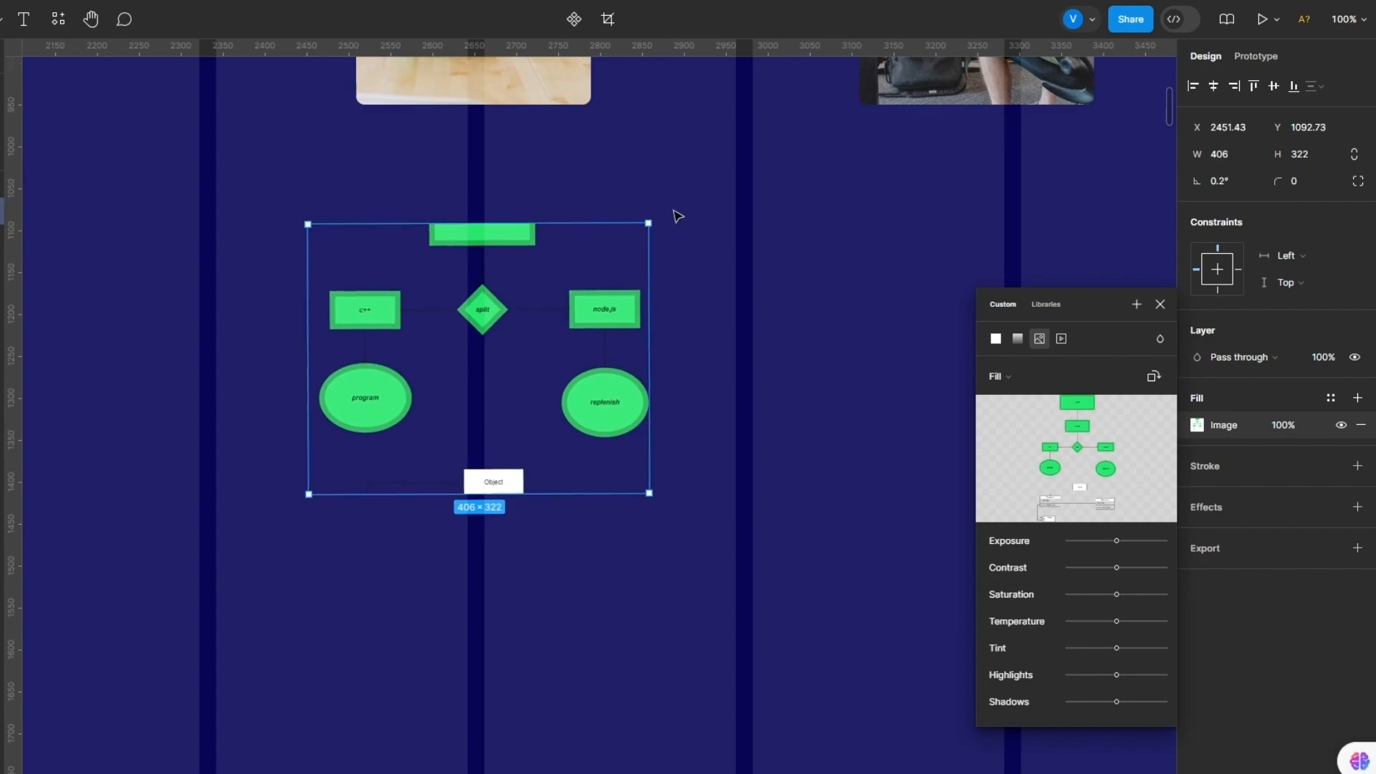
left_click_drag(649, 494, 651, 642)
scroll(539, 197, "up", 7)
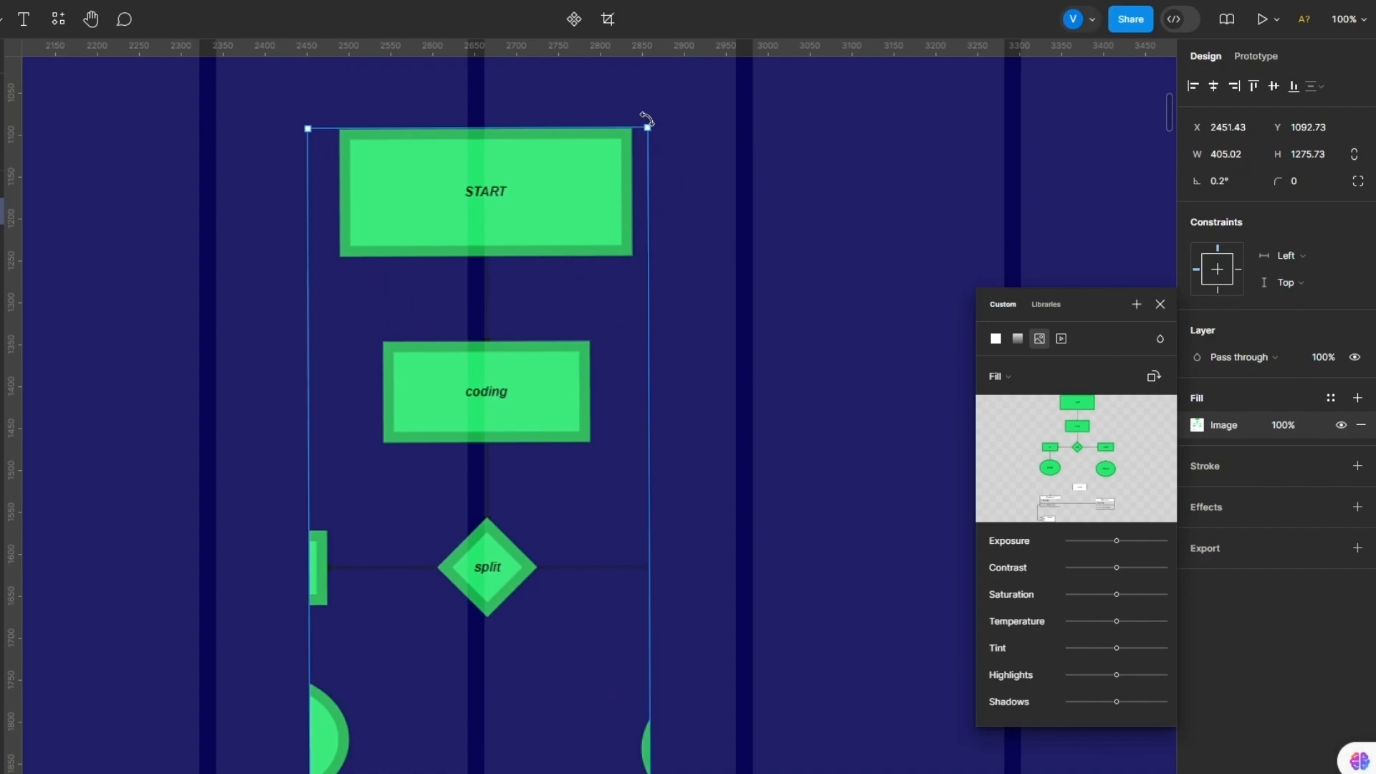
left_click_drag(670, 138, 970, 141)
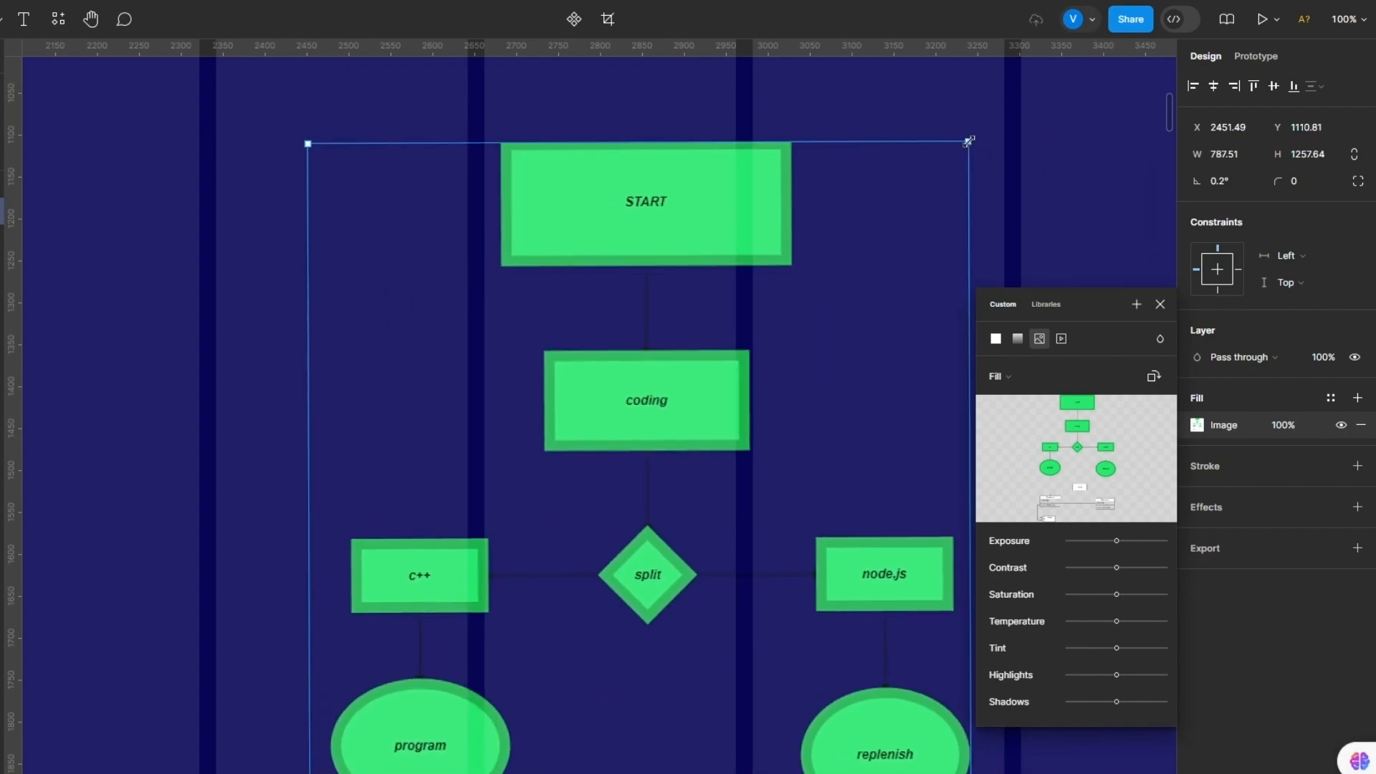
Step: Extend the flowchart image downward to about 766 × 1400 and deselect it
scroll(728, 351, "down", 6)
scroll(730, 351, "down", 5)
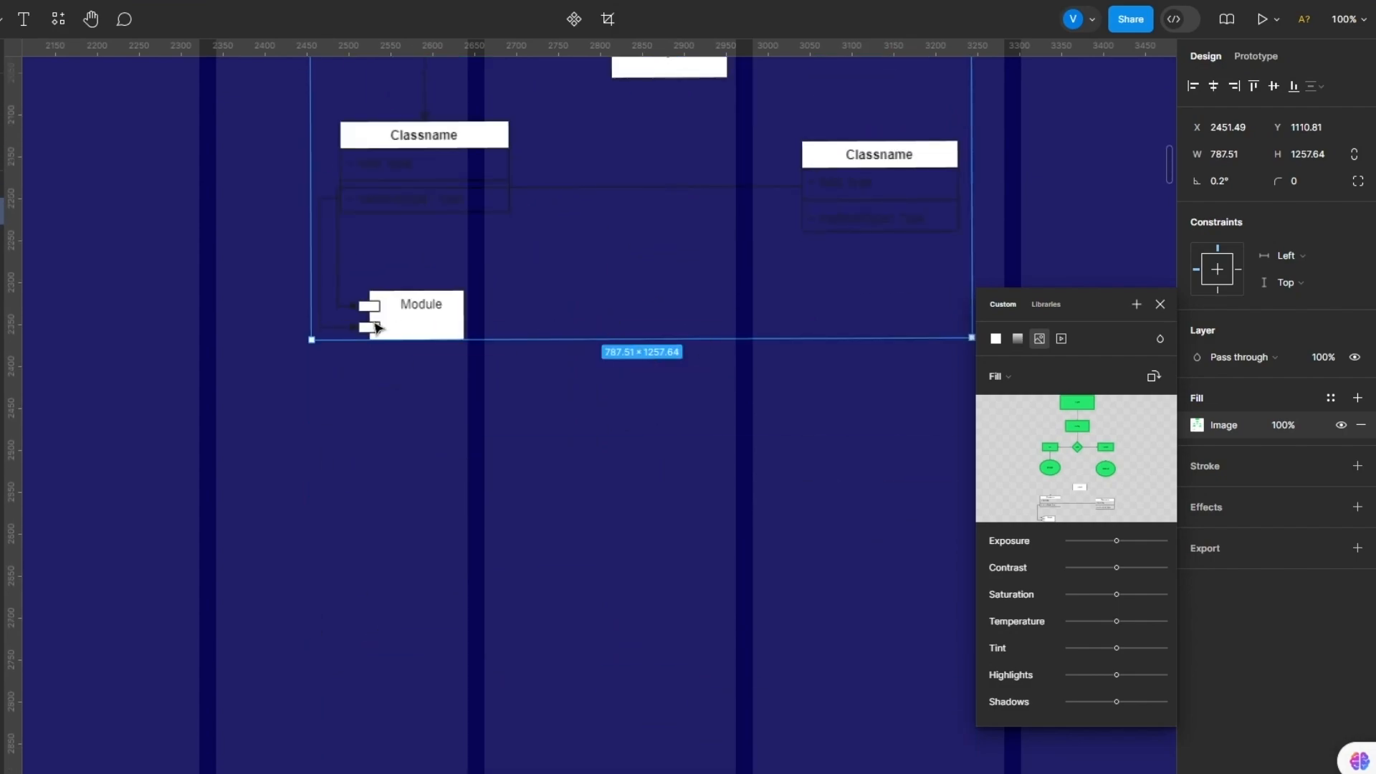
left_click_drag(310, 352, 316, 458)
scroll(80, 295, "up", 9)
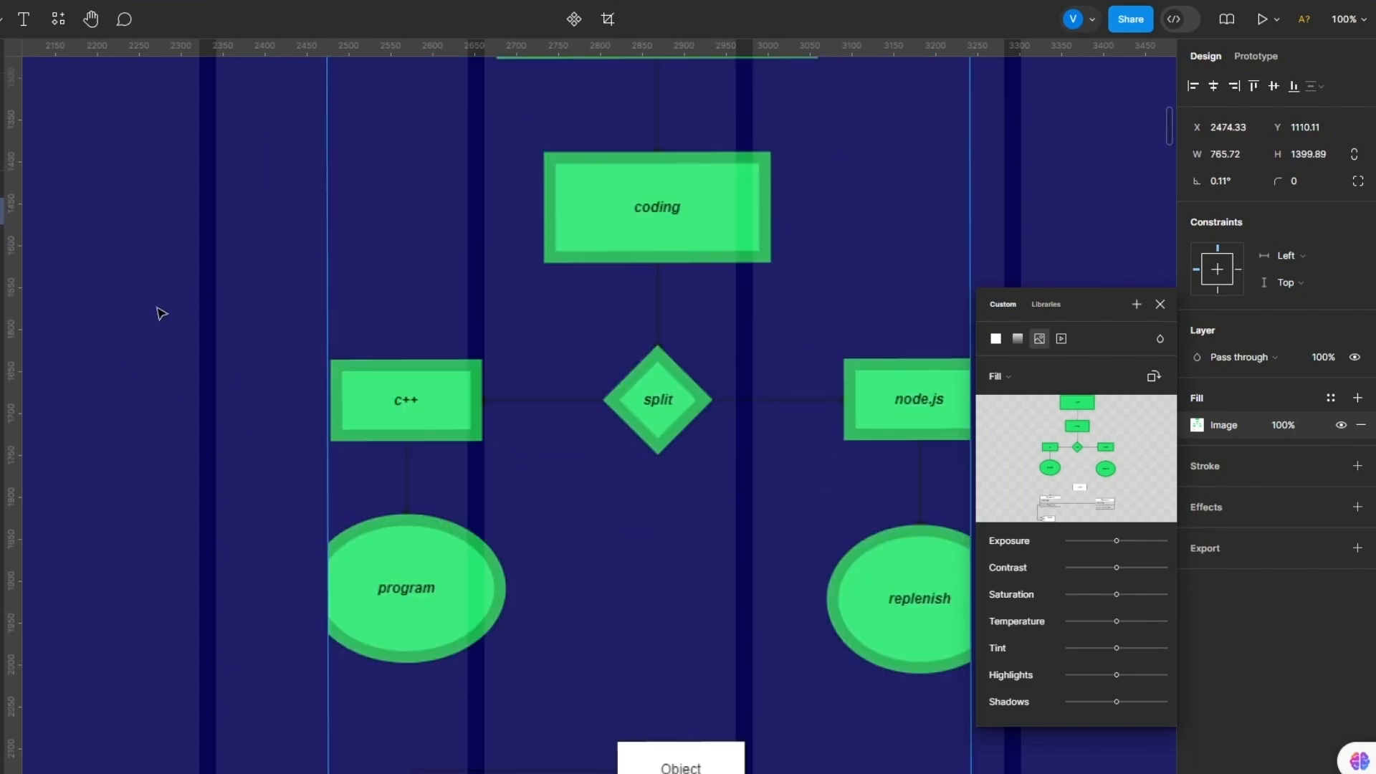
scroll(161, 313, "up", 2)
left_click(1122, 157)
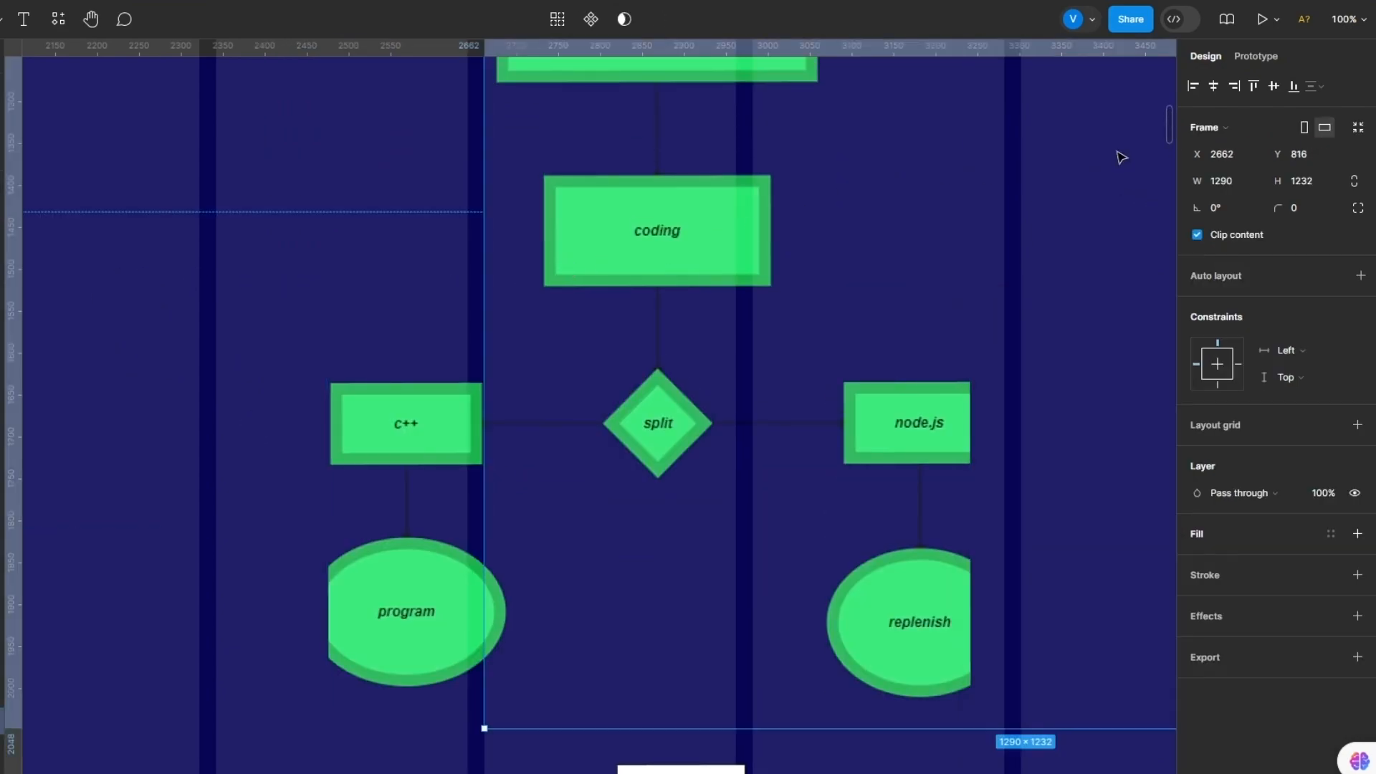
scroll(1057, 261, "up", 6)
key("Escape")
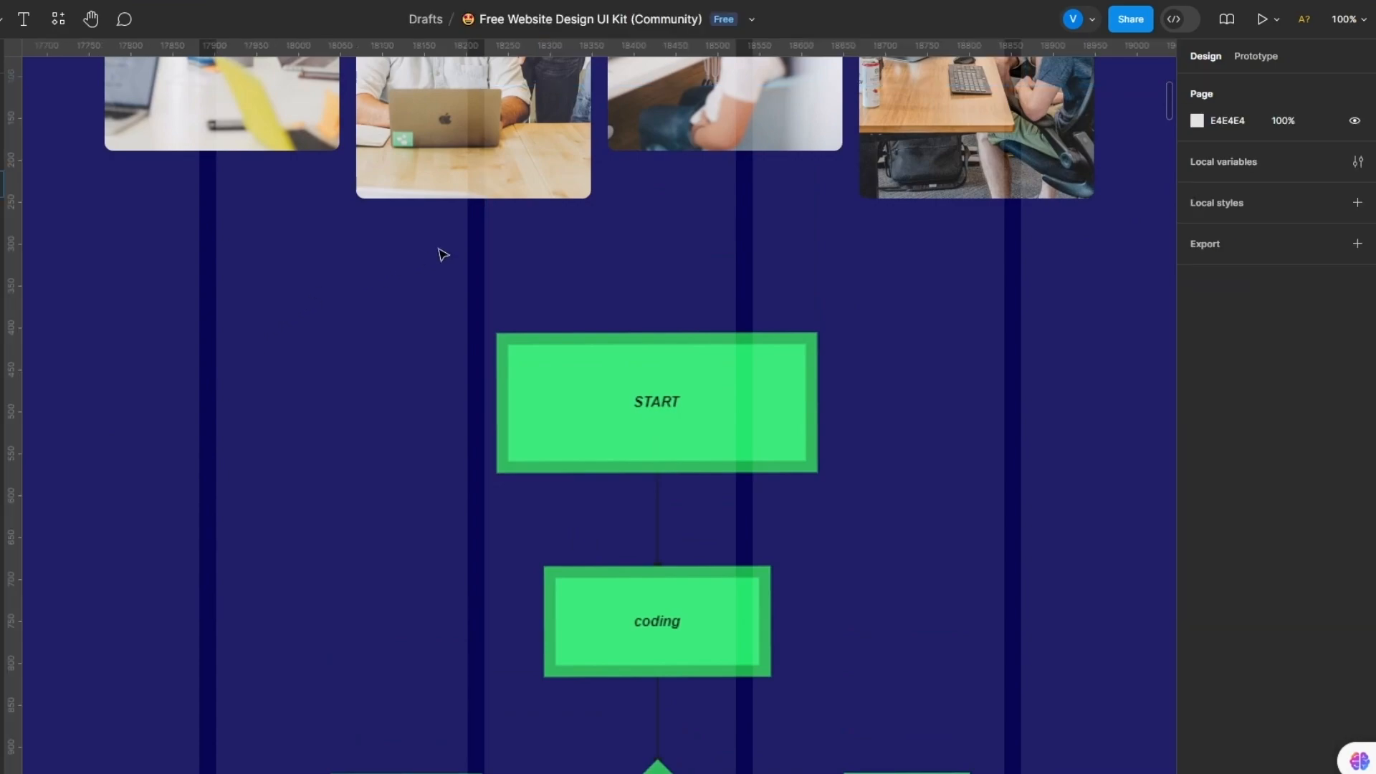
Step: Select the menu, About Us section and flowchart together and move them about 476 px right toward the frame's center
key("minus")
key("minus")
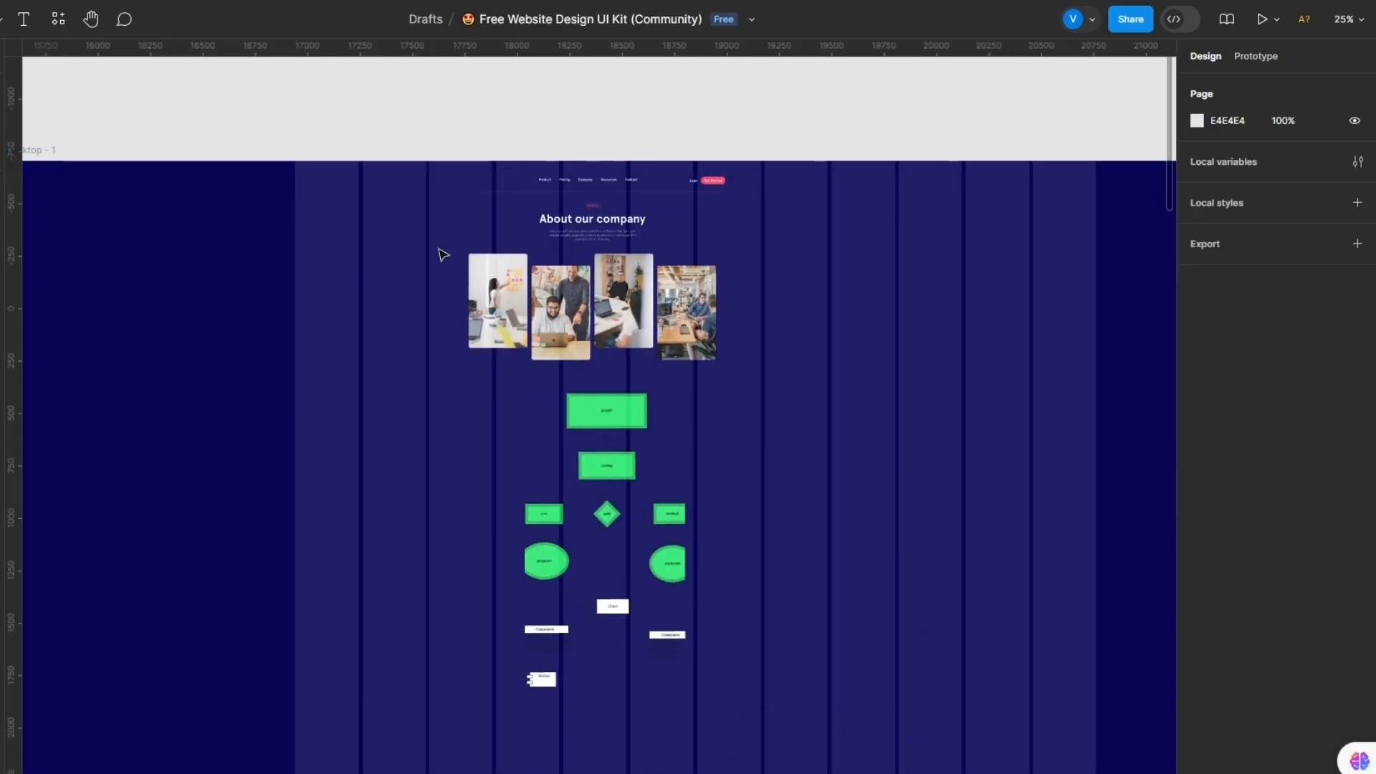
scroll(372, 304, "up", 2)
scroll(399, 427, "down", 5)
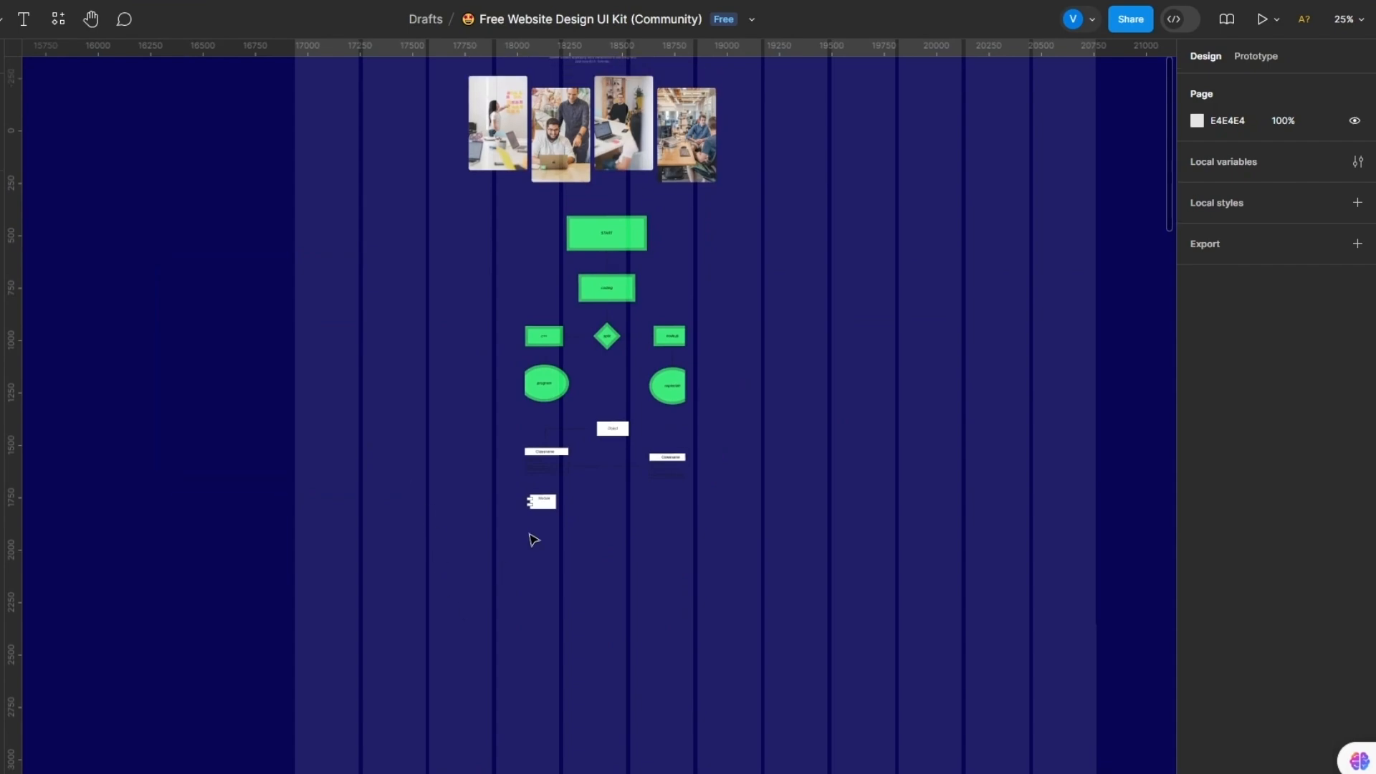
left_click_drag(446, 615, 887, 296)
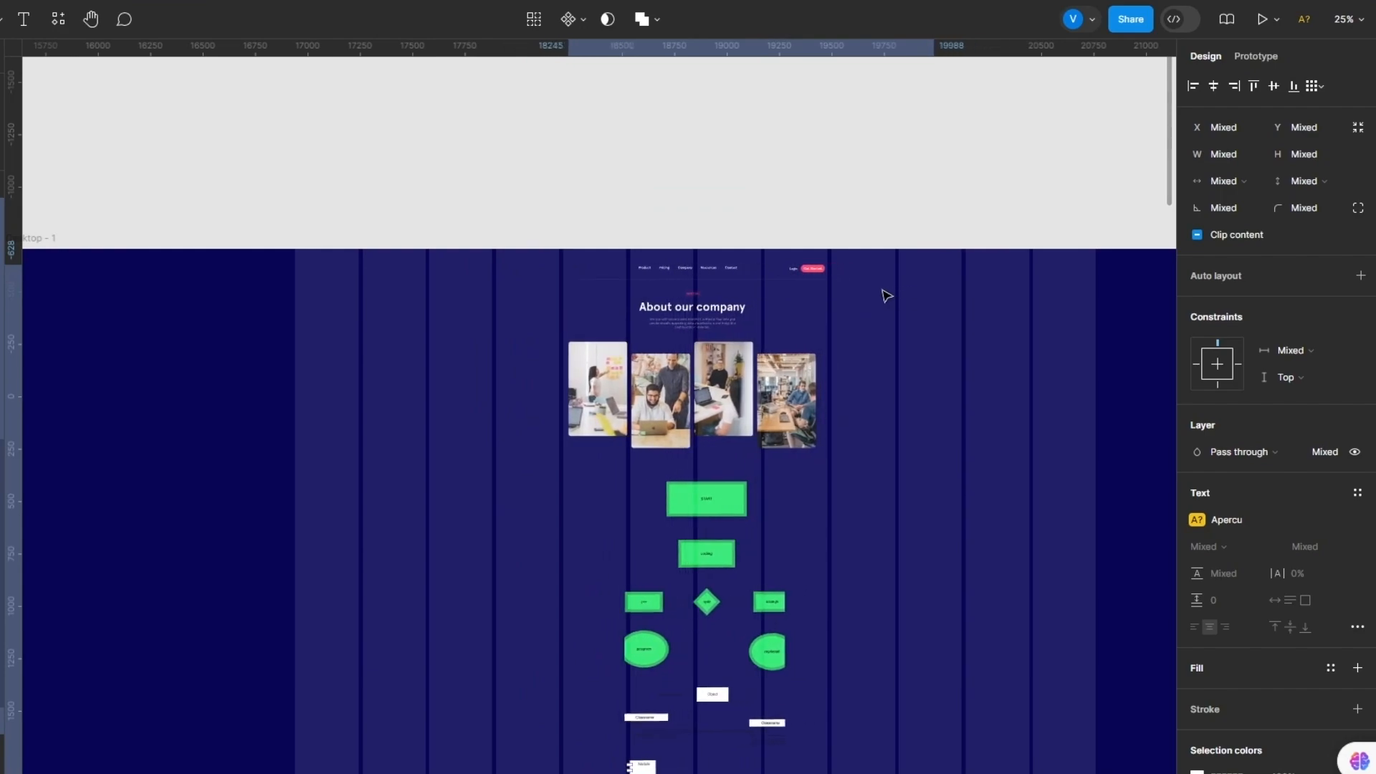
scroll(399, 461, "down", 5)
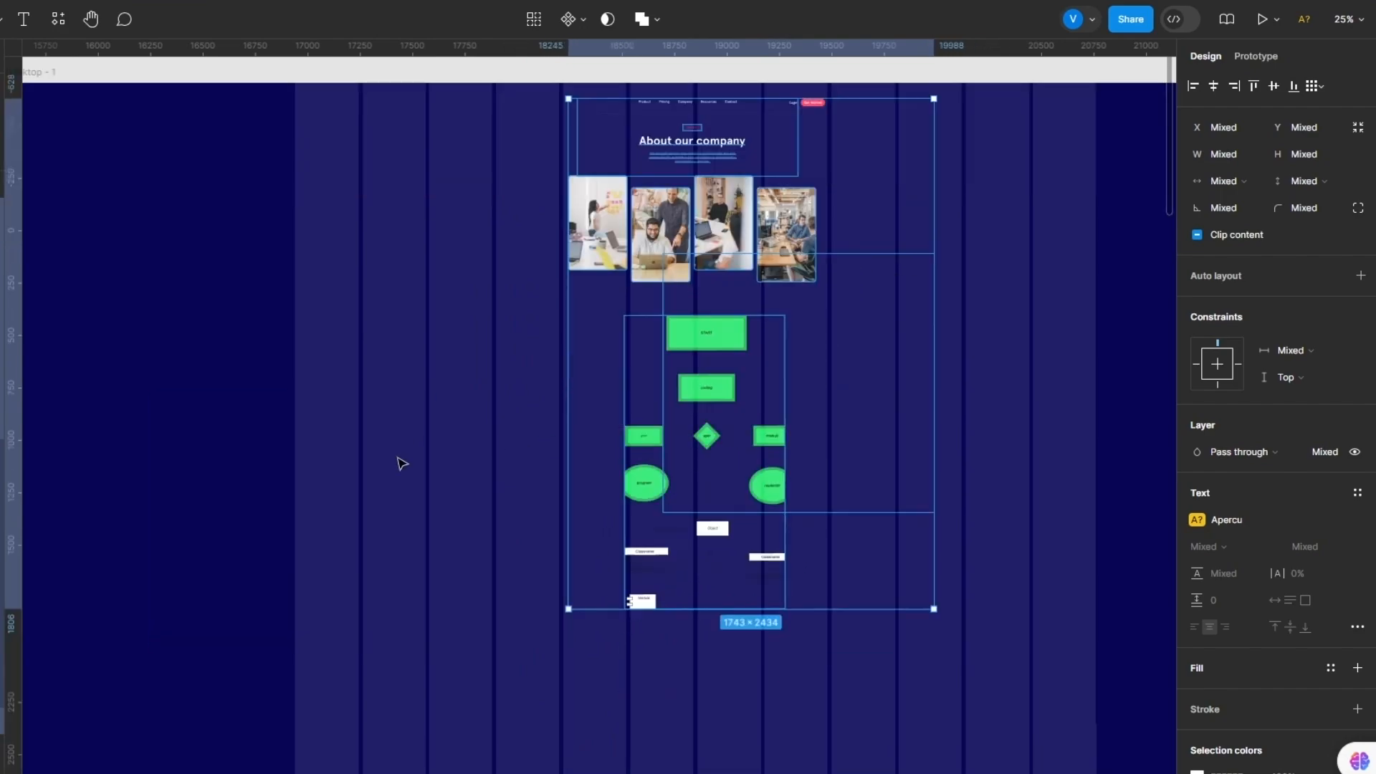
left_click(440, 423)
Step: Copy the heading, text, buttons and dashboard image from Call to actions 2 into the desktop frame below the flowchart
scroll(415, 413, "down", 1)
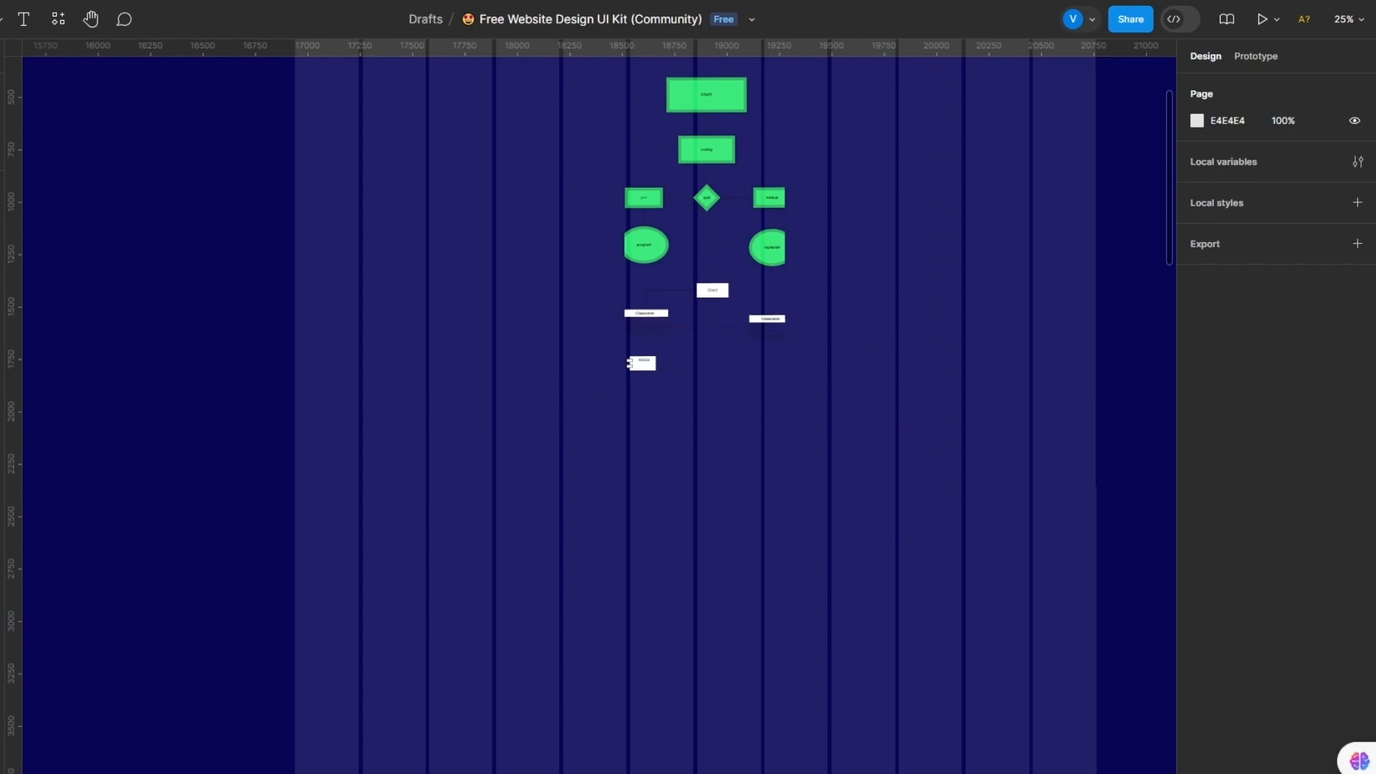
scroll(562, 703, "left", 20)
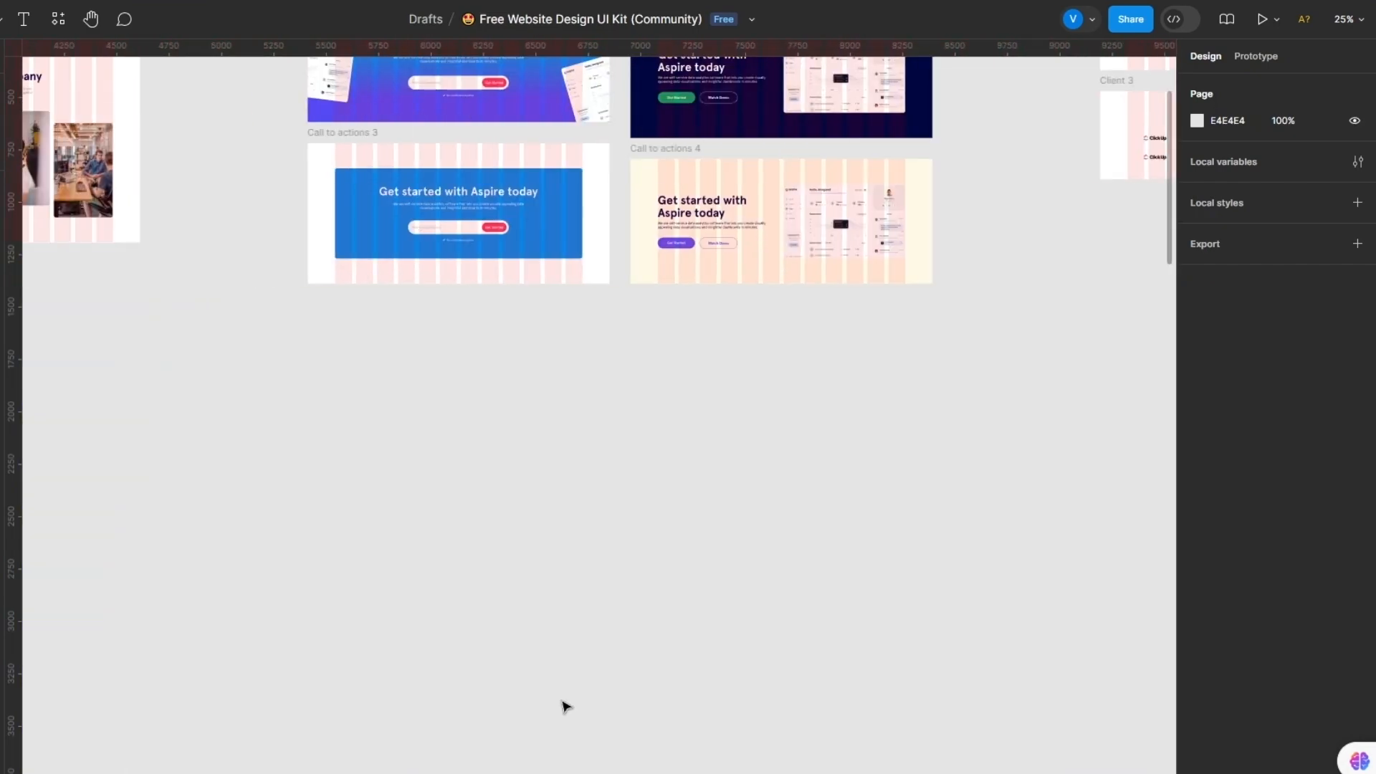
scroll(493, 553, "up", 1)
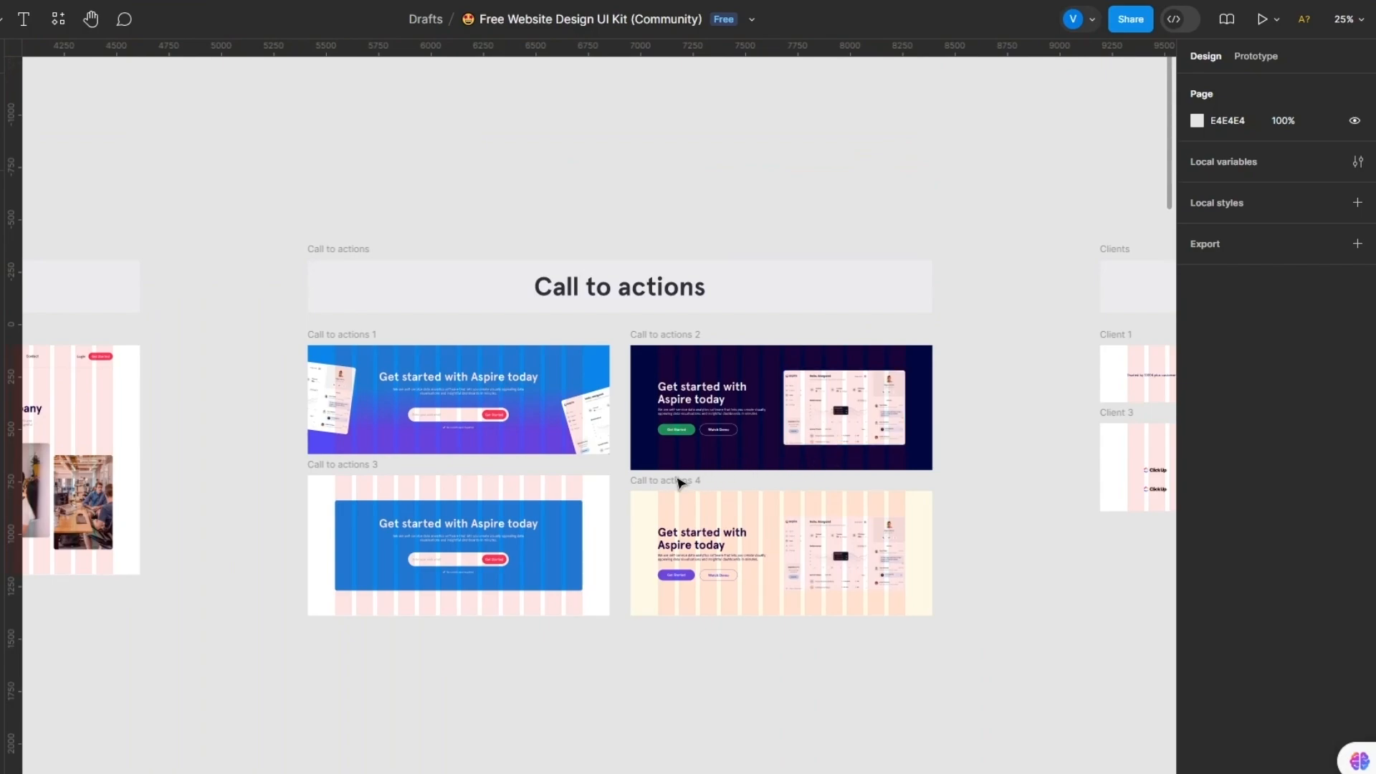
left_click_drag(719, 455, 922, 370)
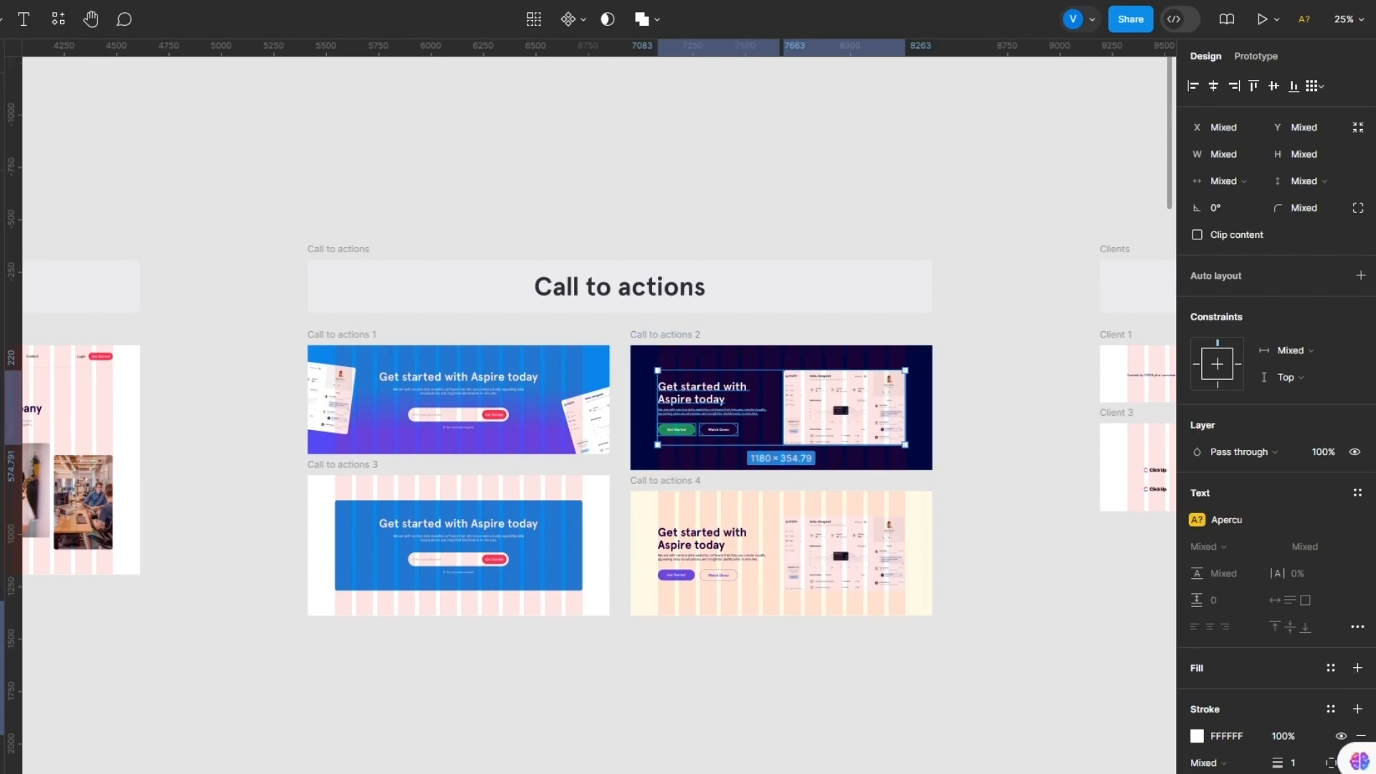
scroll(595, 430, "right", 15)
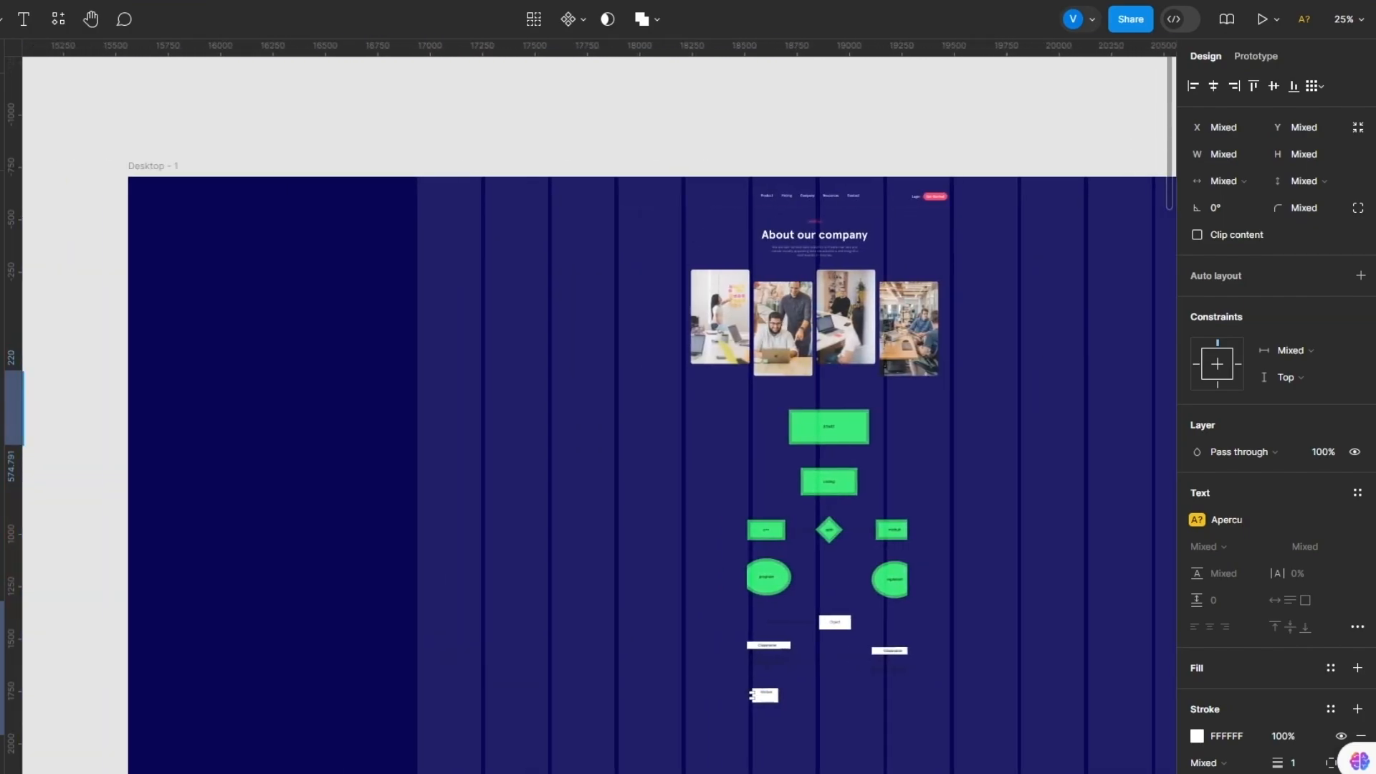
scroll(764, 631, "down", 6)
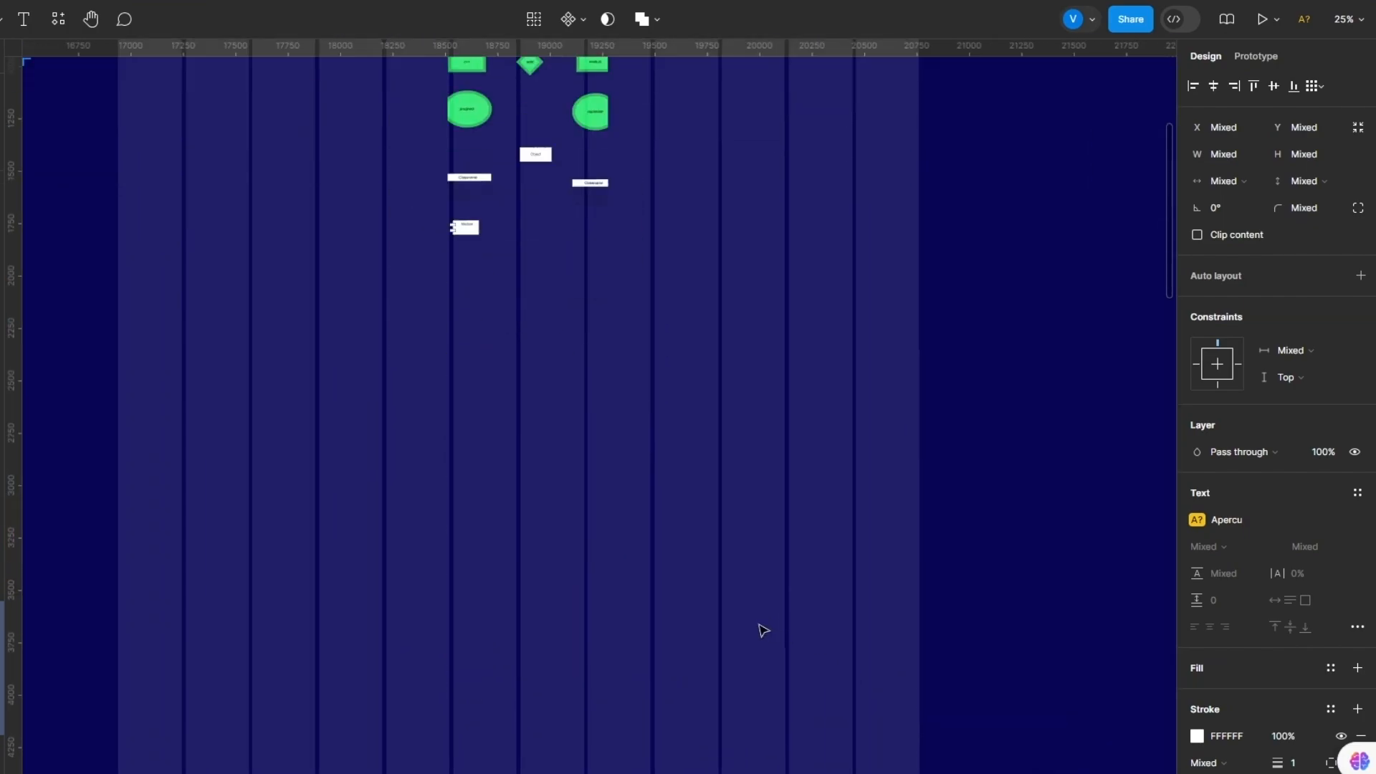
left_click(508, 349)
key("ctrl+v")
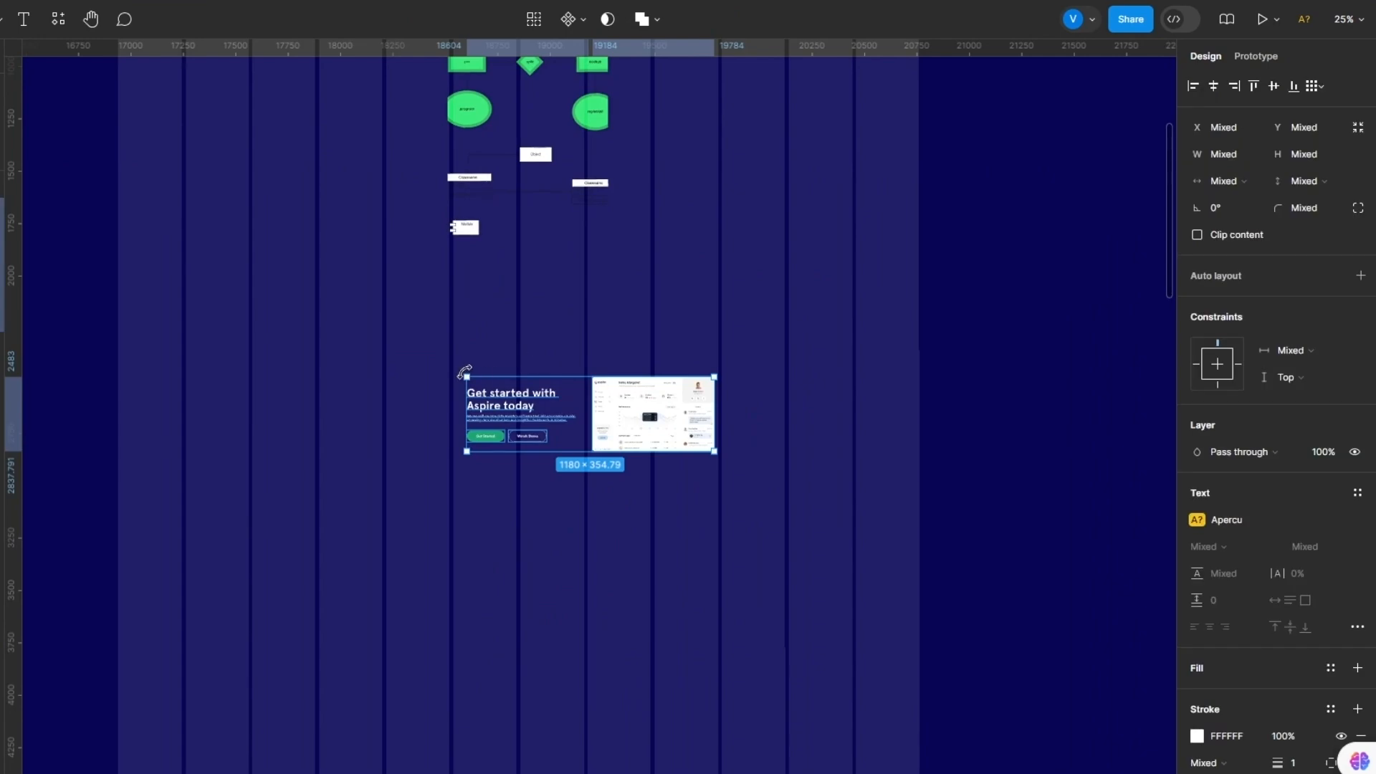
Step: Enlarge the pasted Get started with Aspire content and move it to the frame's left columns, just below the flowchart
left_click_drag(461, 369, 418, 336)
left_click_drag(566, 365, 332, 313)
left_click(299, 492)
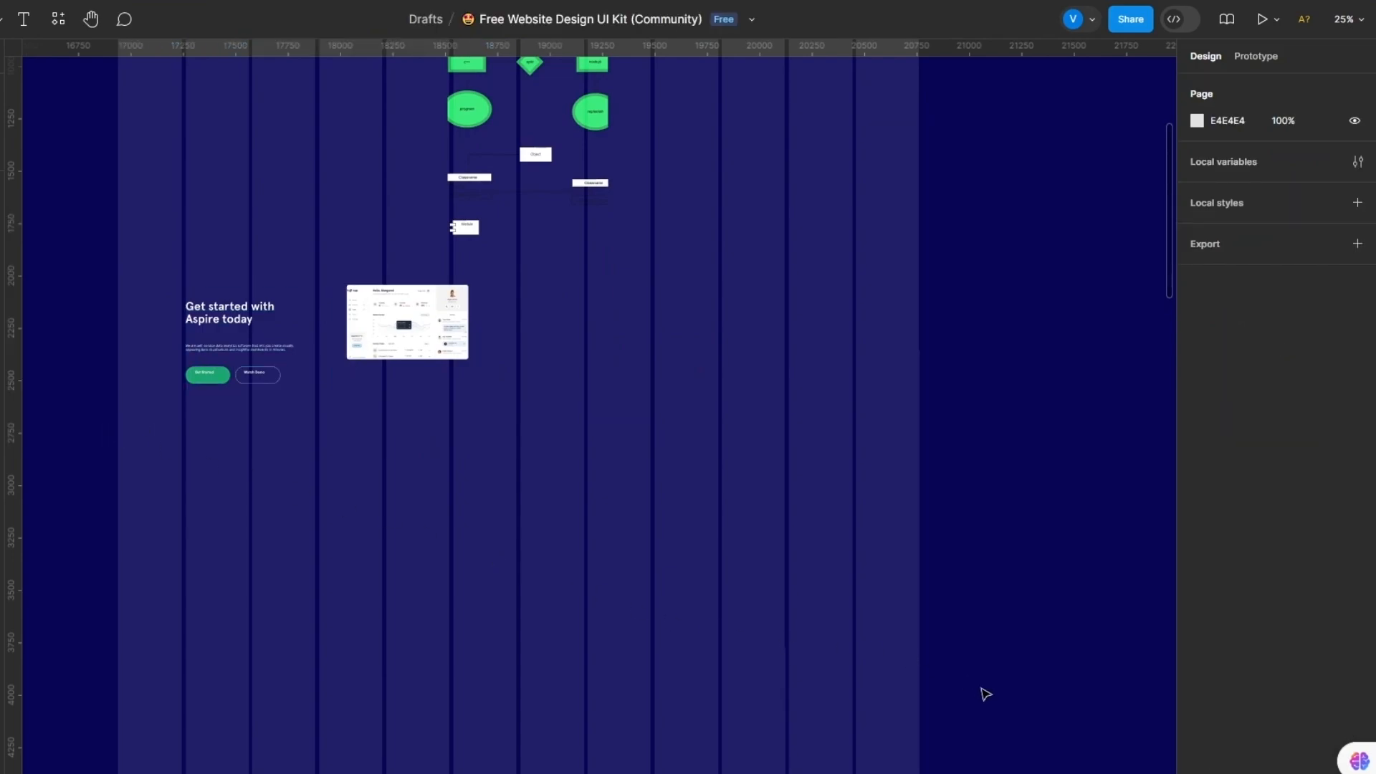
Step: Copy the Hero 5 heading, text, buttons and dashboard image into the desktop frame, placing them right of the Get started with Aspire content
left_click_drag(1103, 773, 260, 741)
scroll(166, 572, "up", 1)
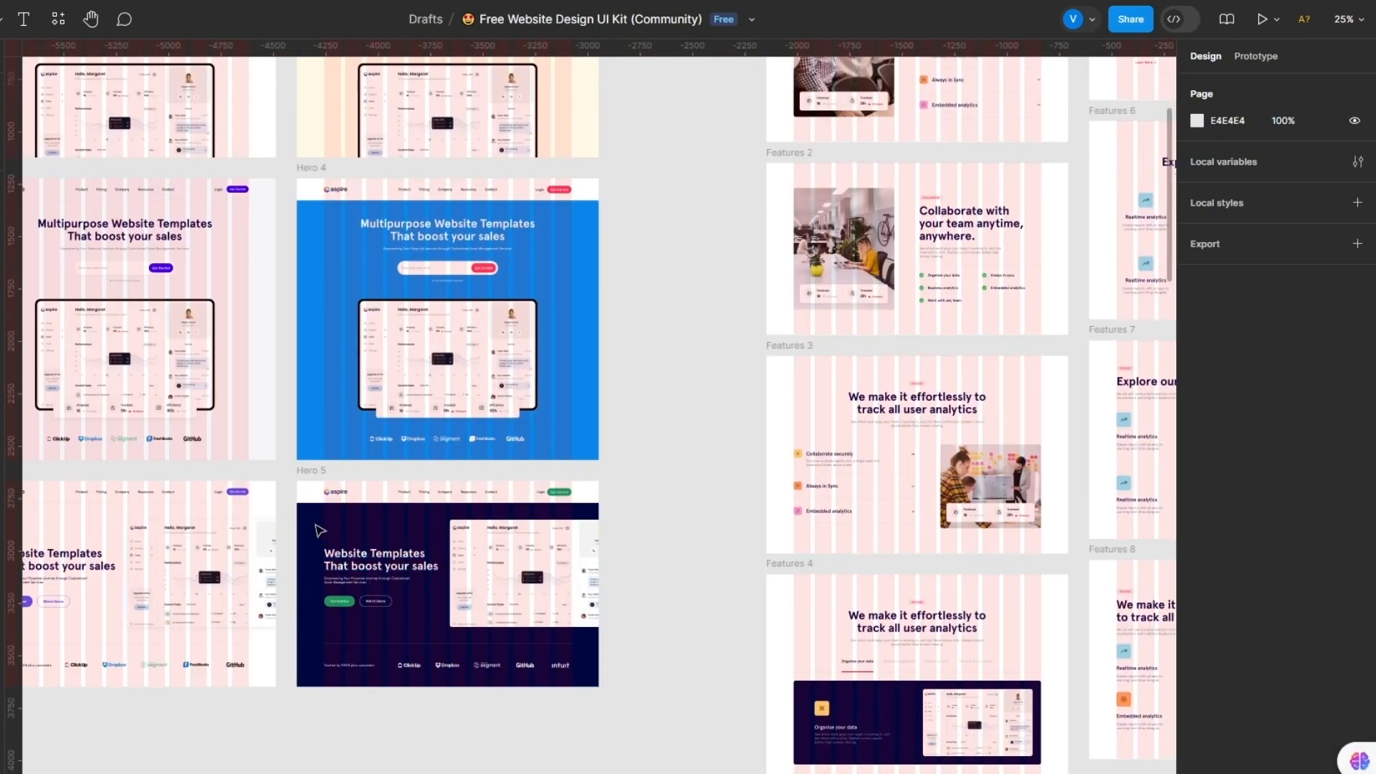
left_click_drag(310, 517, 573, 631)
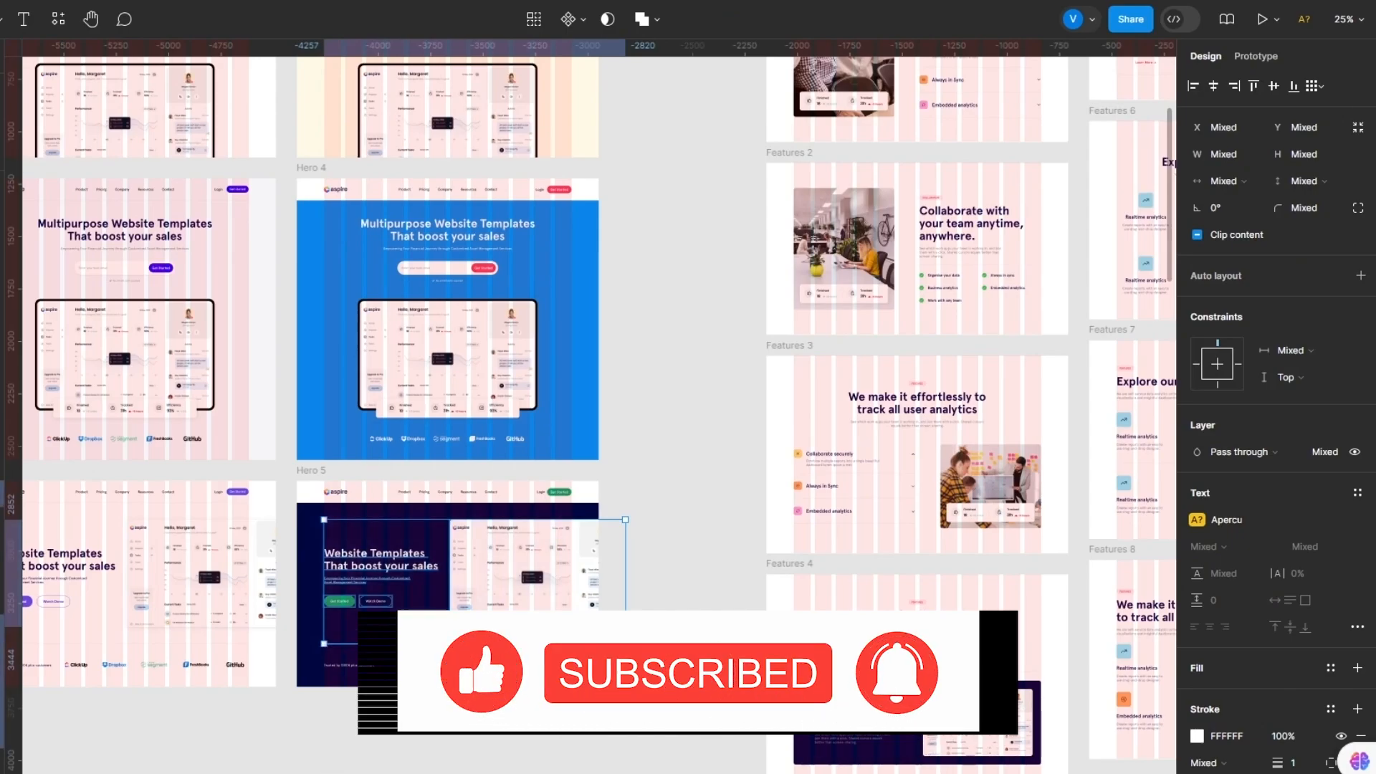
scroll(707, 768, "right", 20)
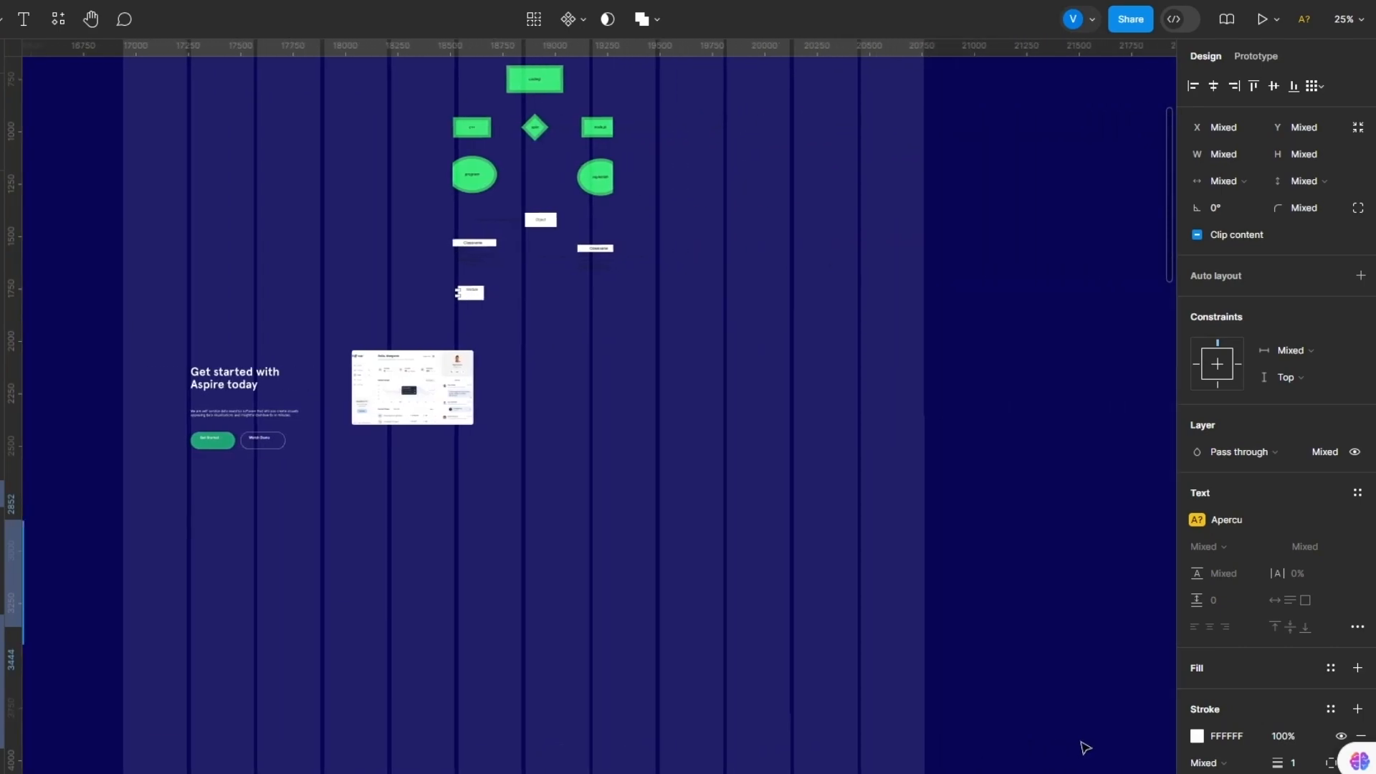
left_click(893, 516)
key("ctrl+v")
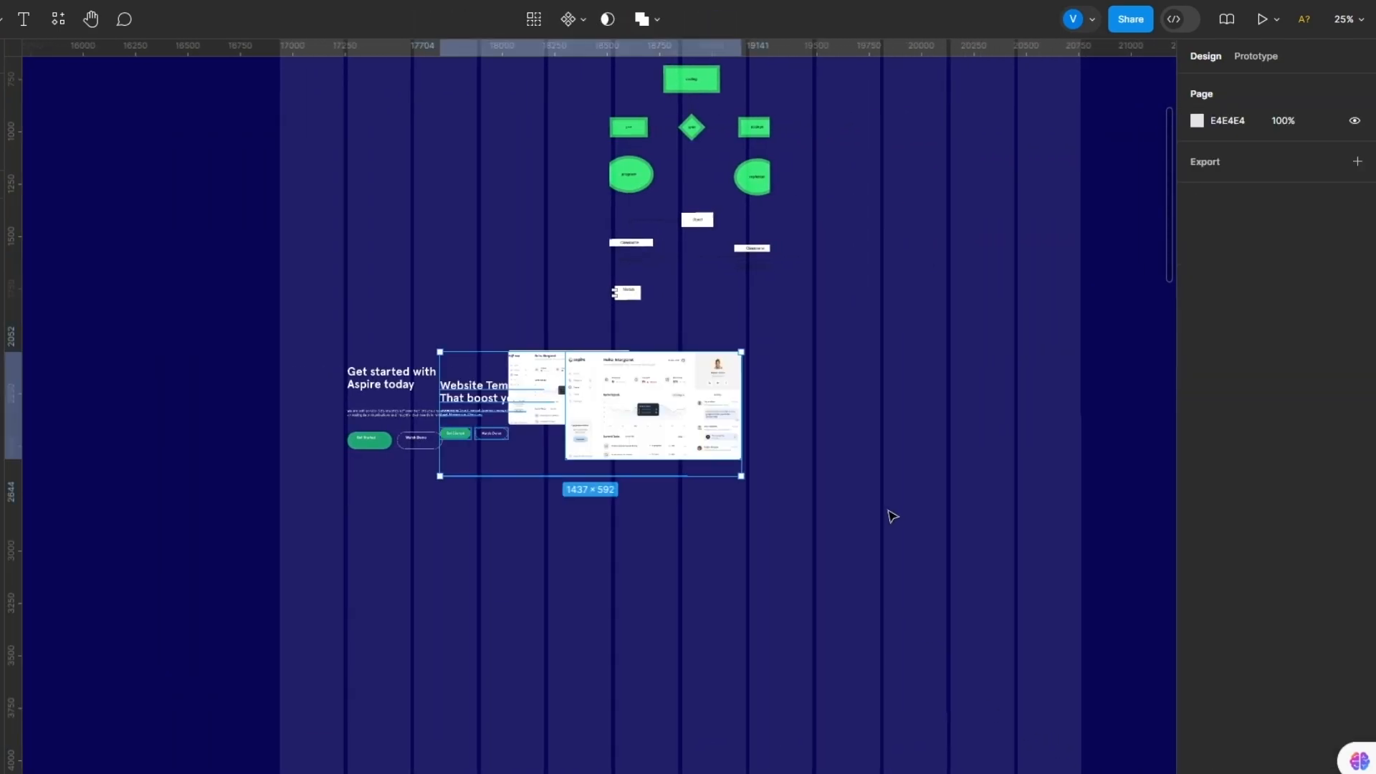
left_click_drag(686, 412, 979, 401)
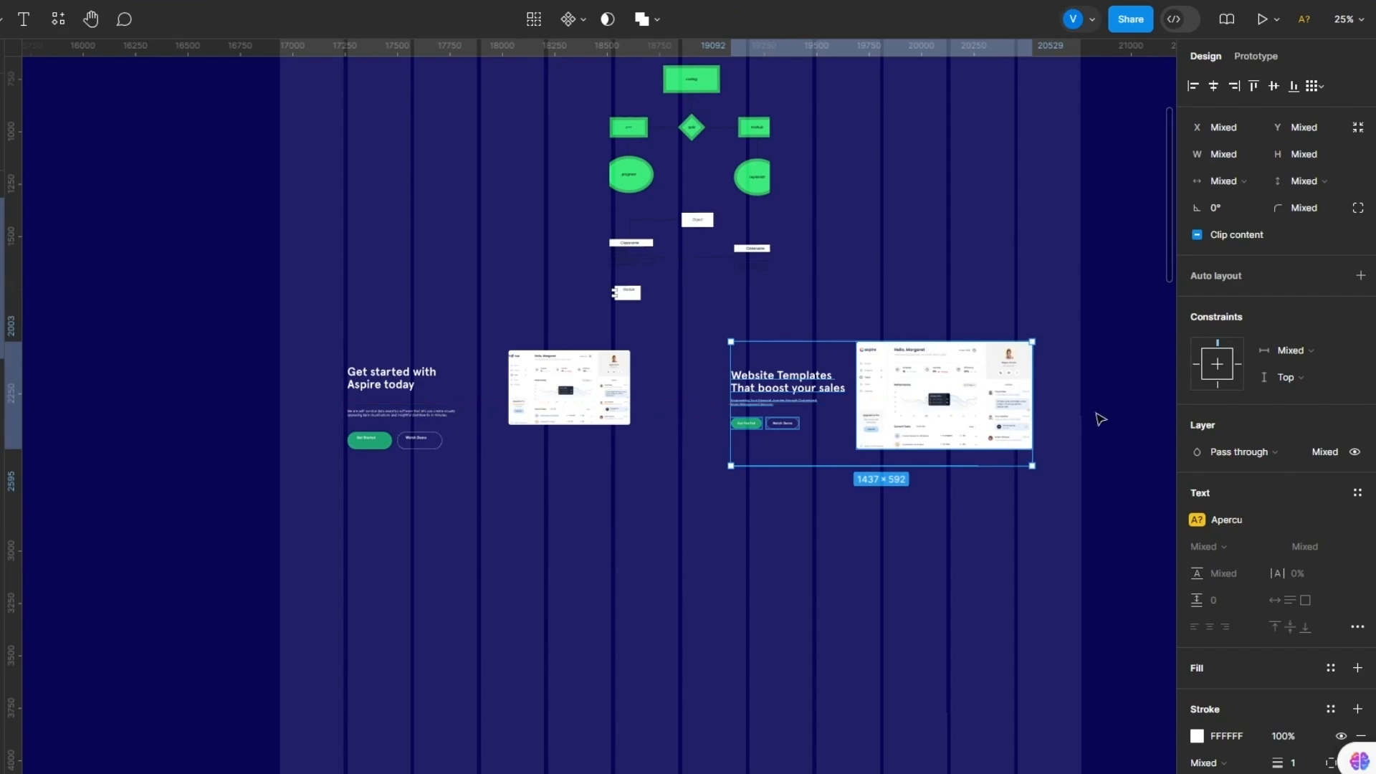
left_click(1118, 401)
Step: Review the desktop frame at 100% zoom, from the menu and About Us section down to the pasted call-to-action and hero content
scroll(731, 420, "up", 5)
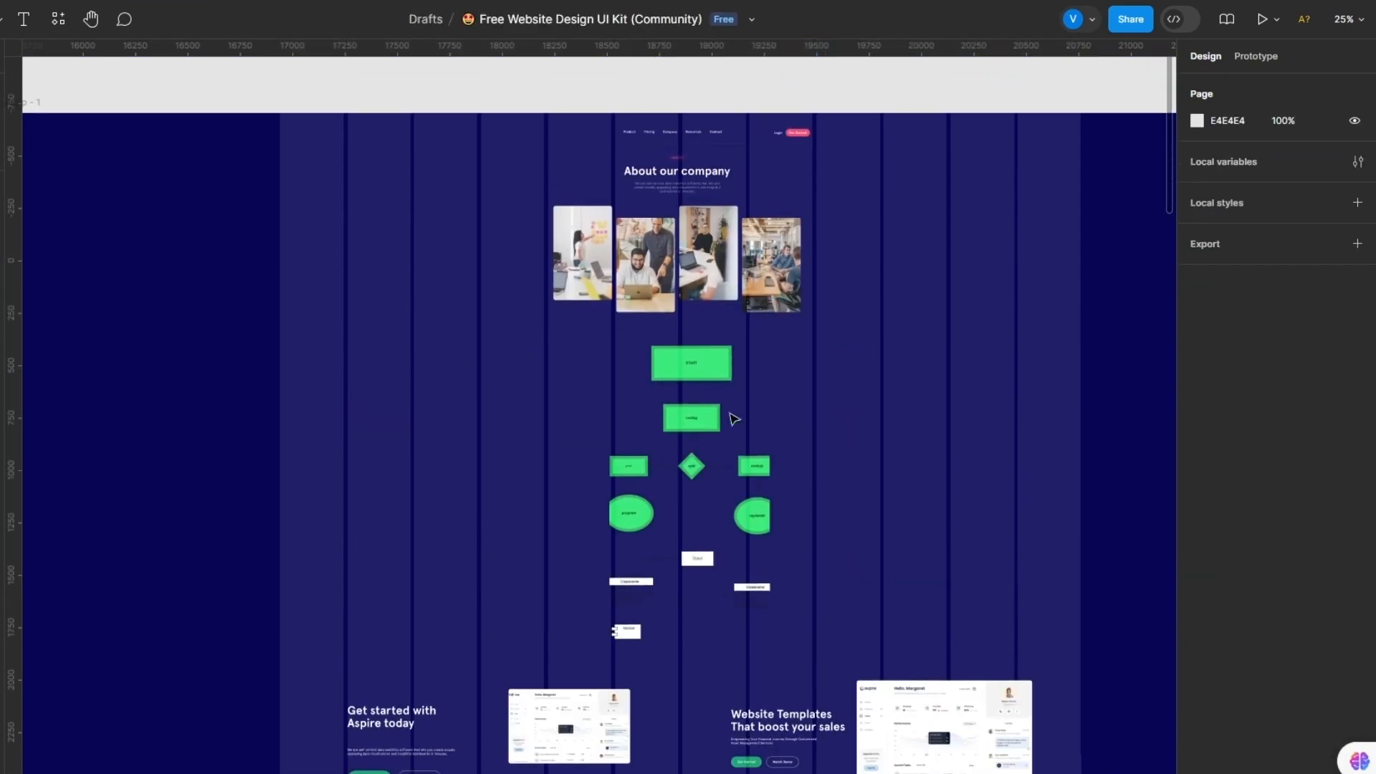
left_click(734, 438)
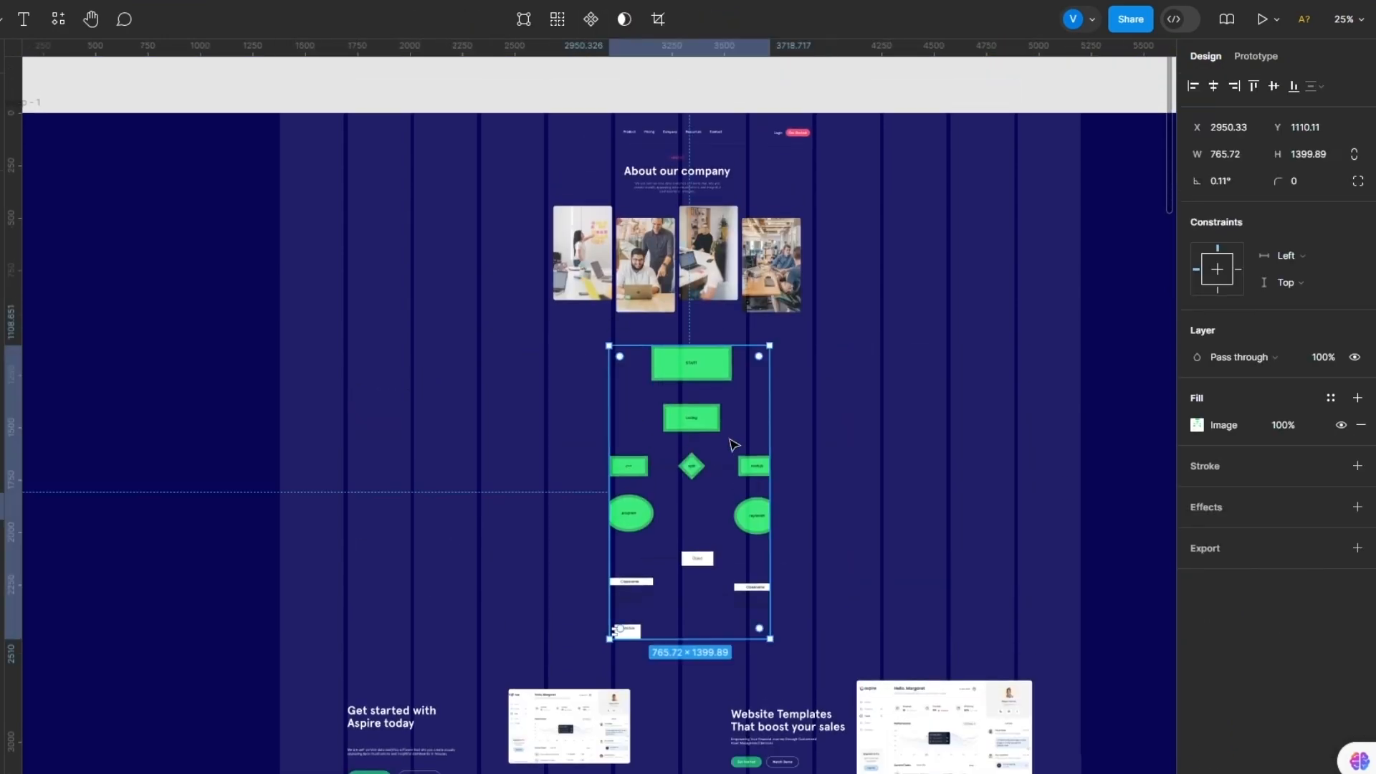
key("shift+0")
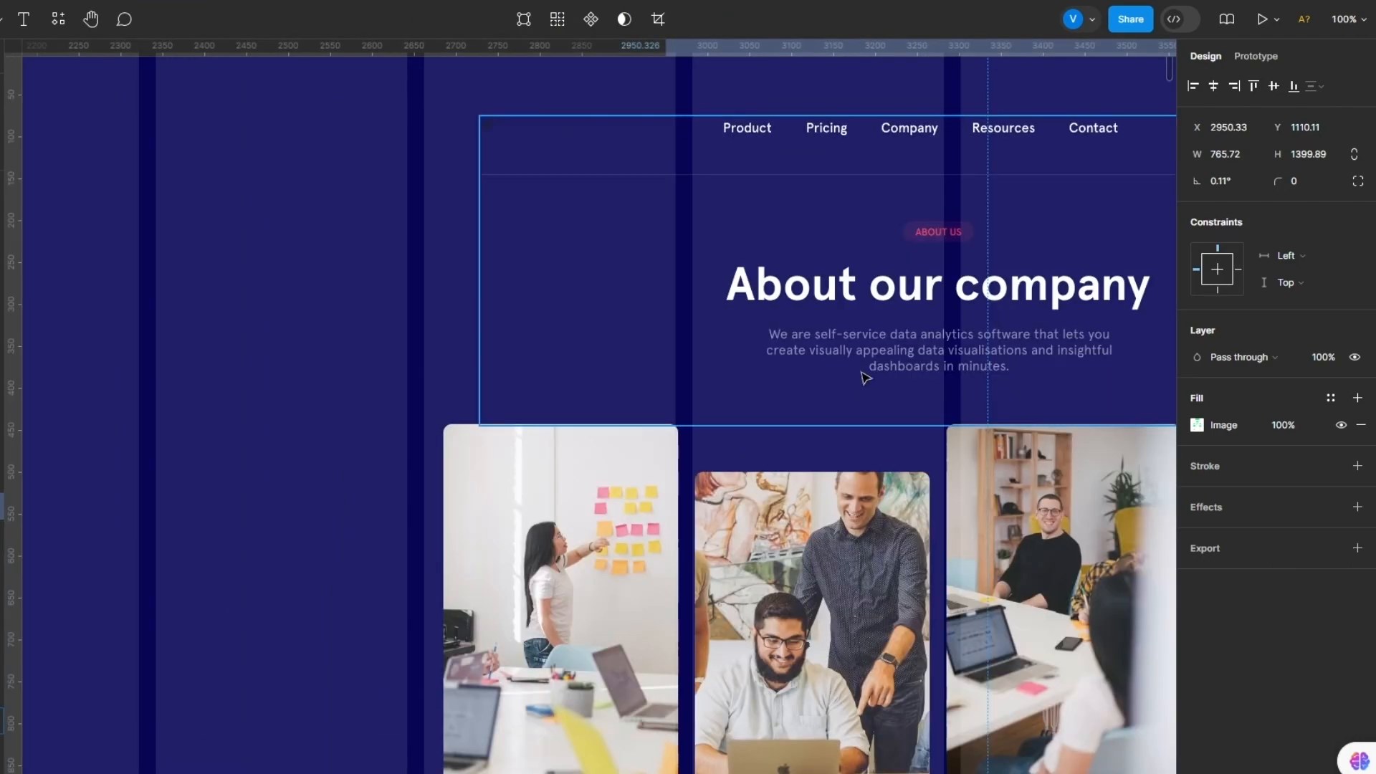
scroll(846, 322, "up", 3)
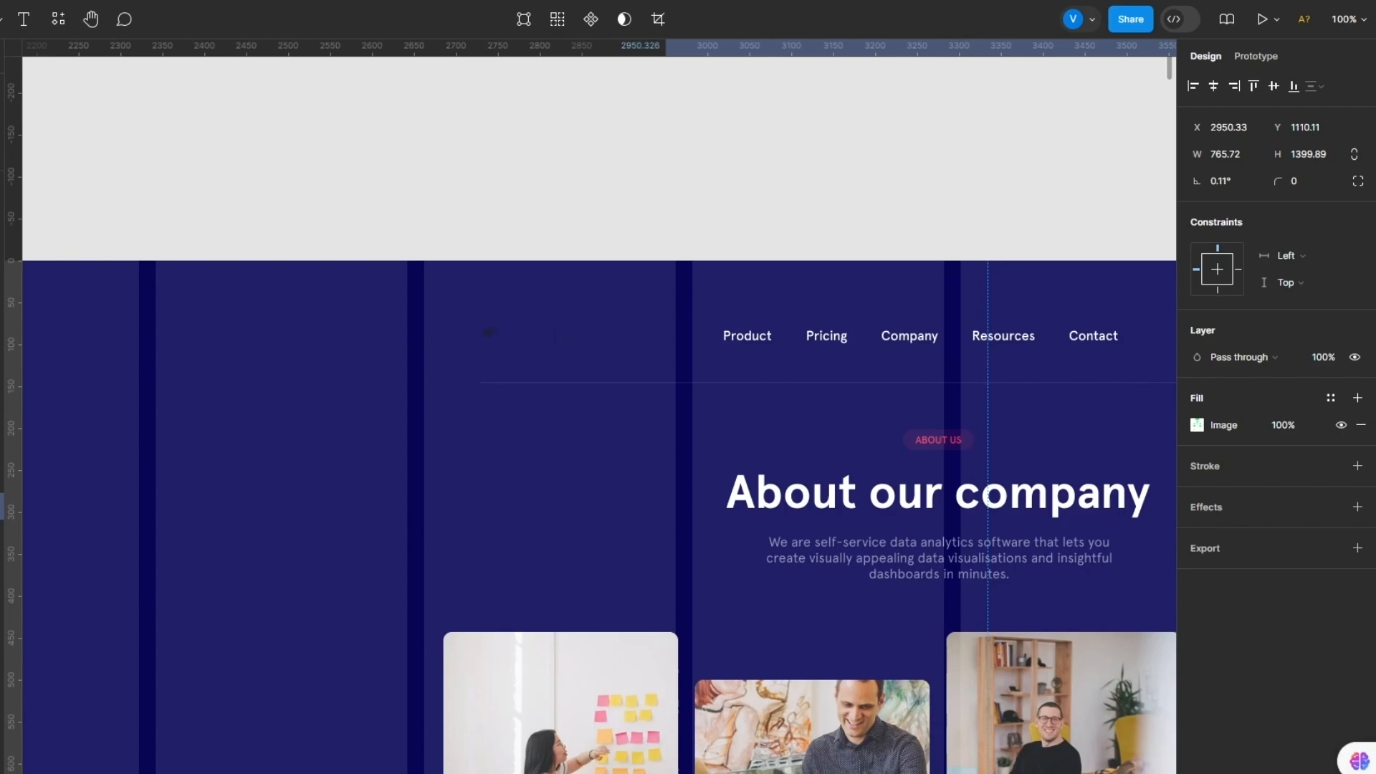
scroll(599, 416, "right", 7)
scroll(599, 416, "left", 5)
scroll(1036, 507, "down", 10)
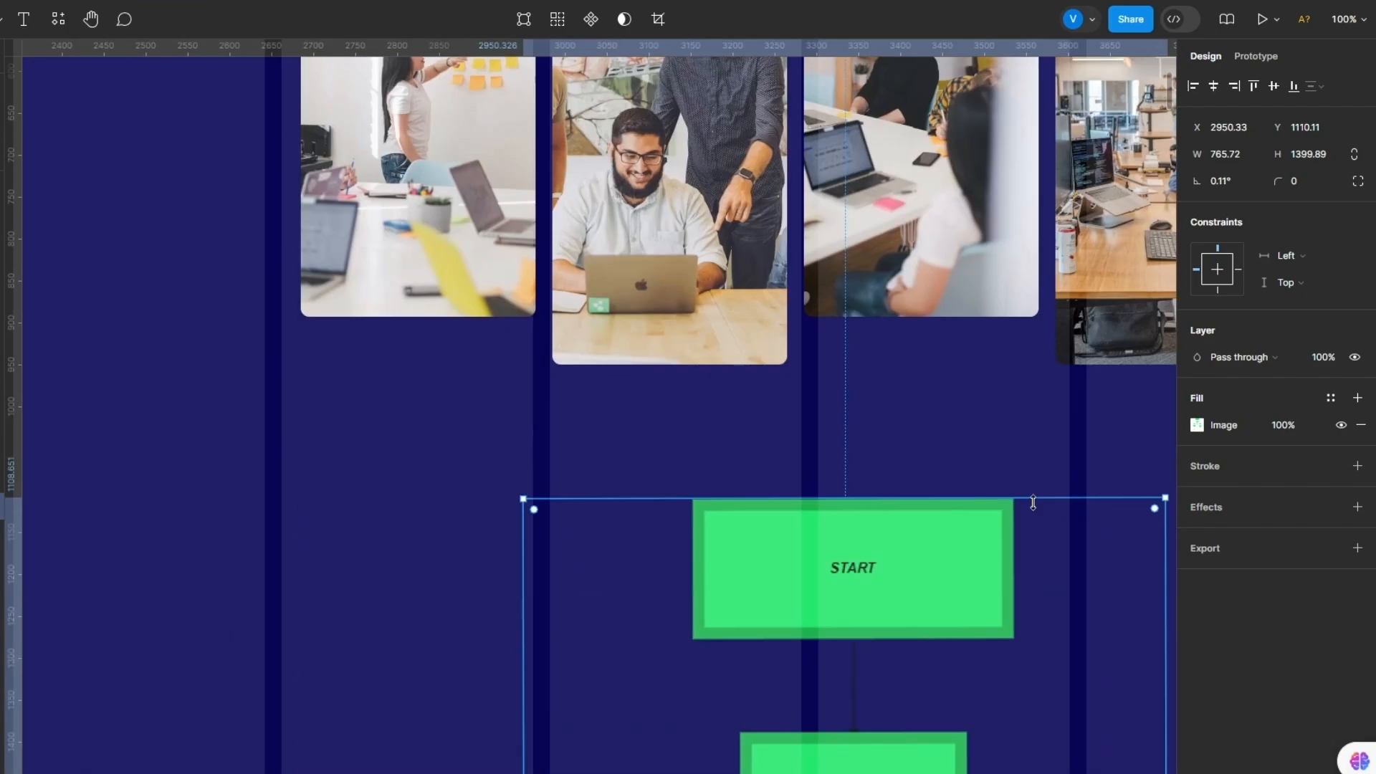
scroll(1039, 516, "down", 20)
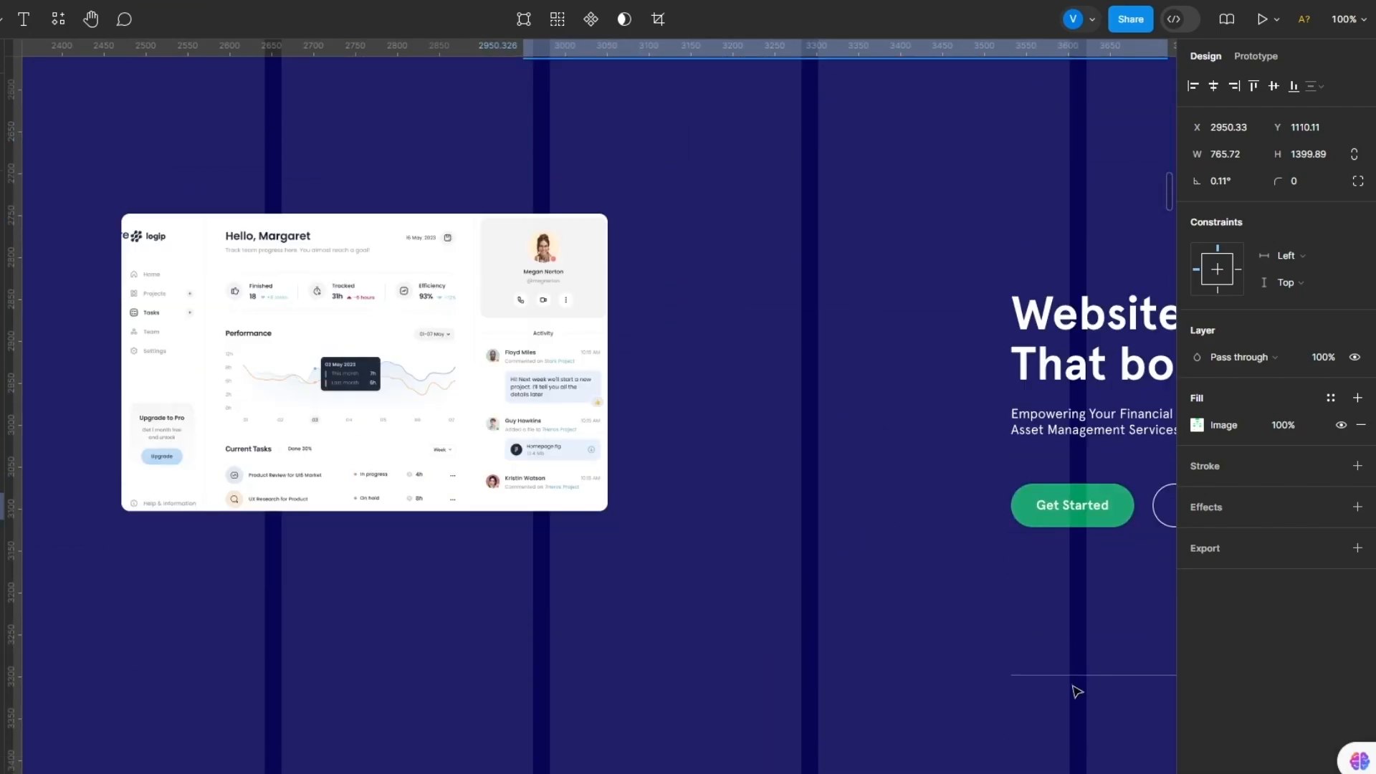
scroll(599, 416, "right", 15)
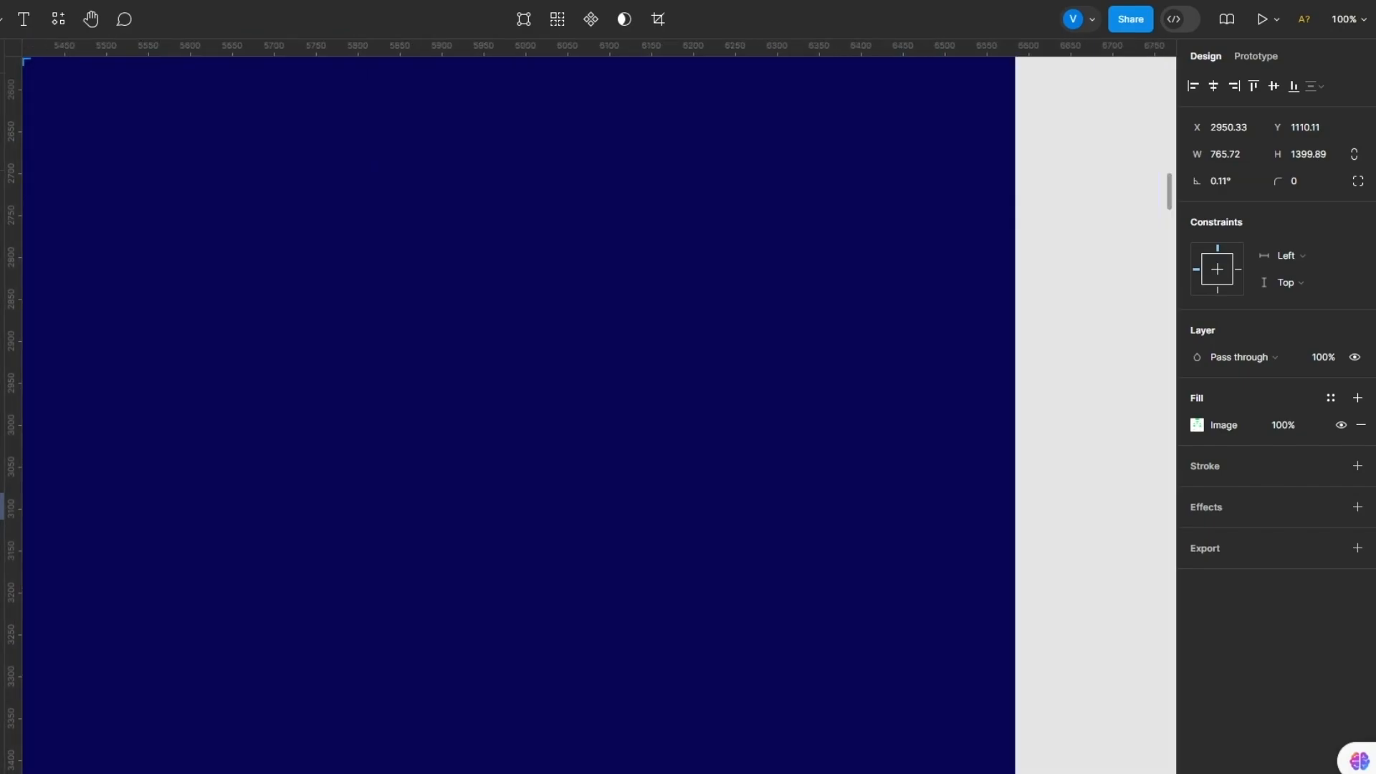
scroll(1039, 767, "left", 12)
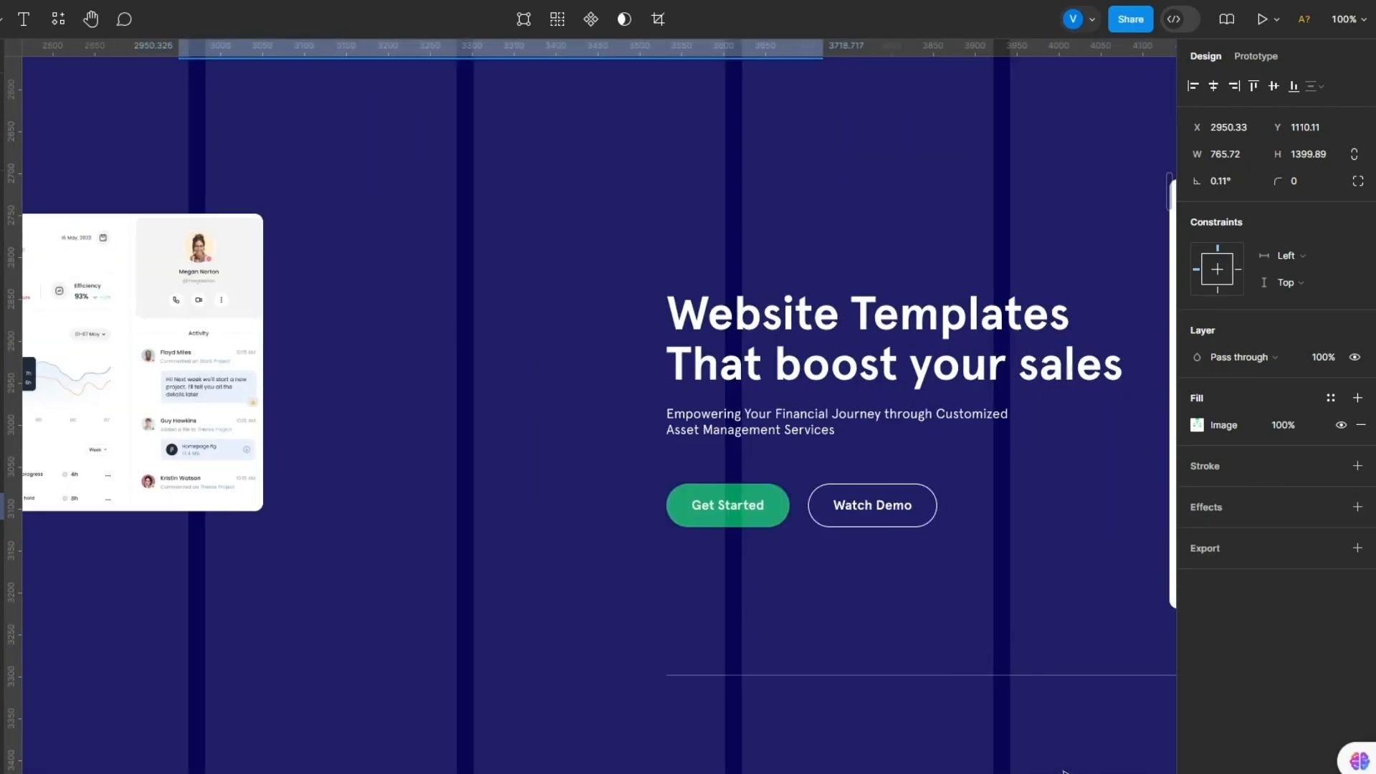
Step: Review the pasted Website Templates hero content, the empty area below it and the overall layout of the desktop frame
scroll(1087, 770, "left", 2)
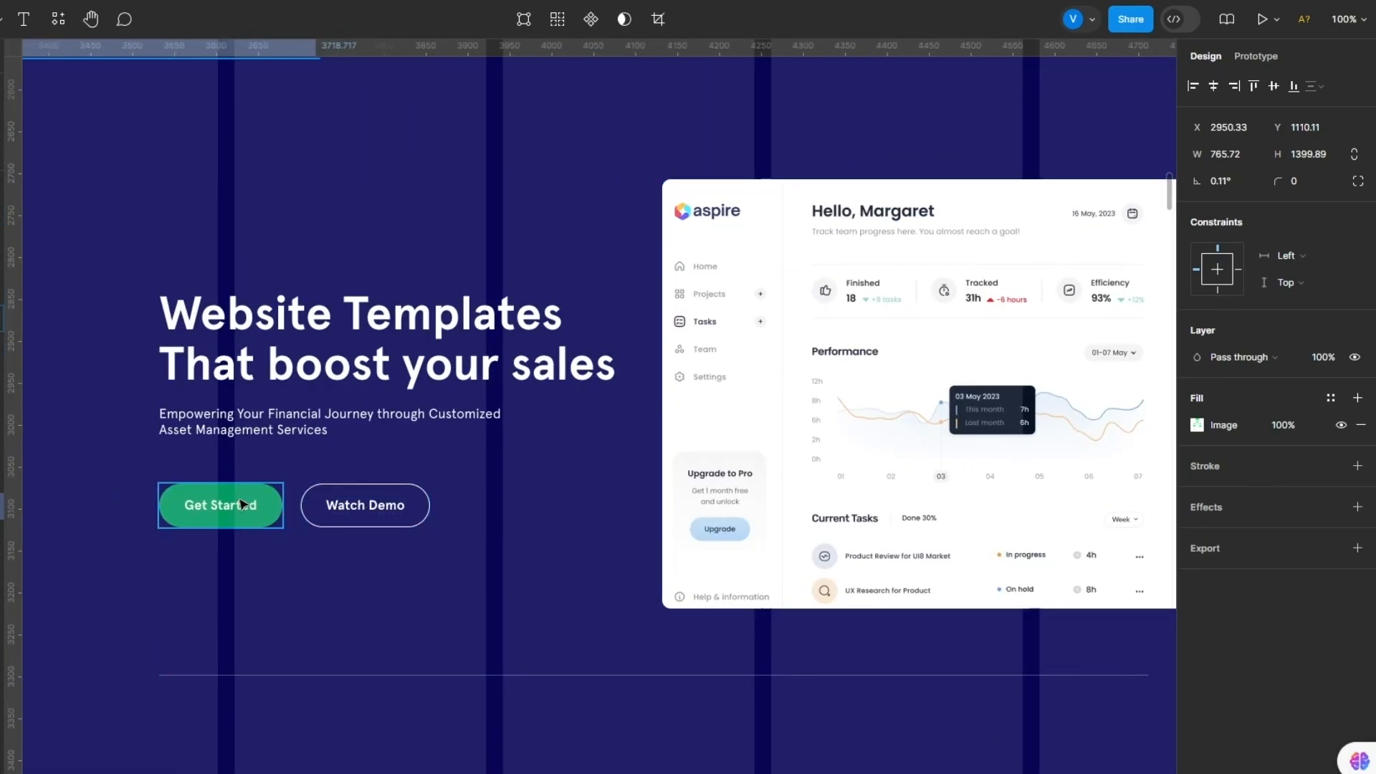
scroll(705, 494, "down", 7)
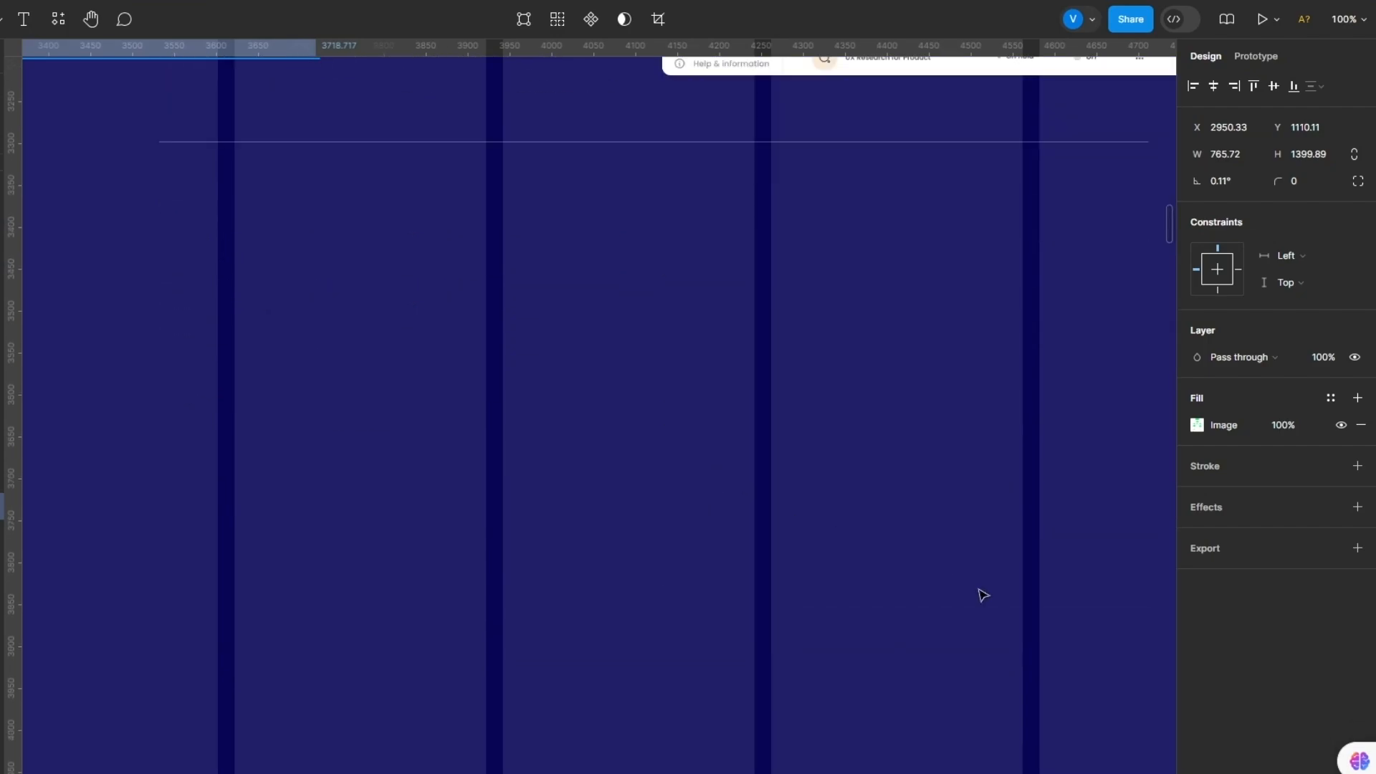
key("shift+1")
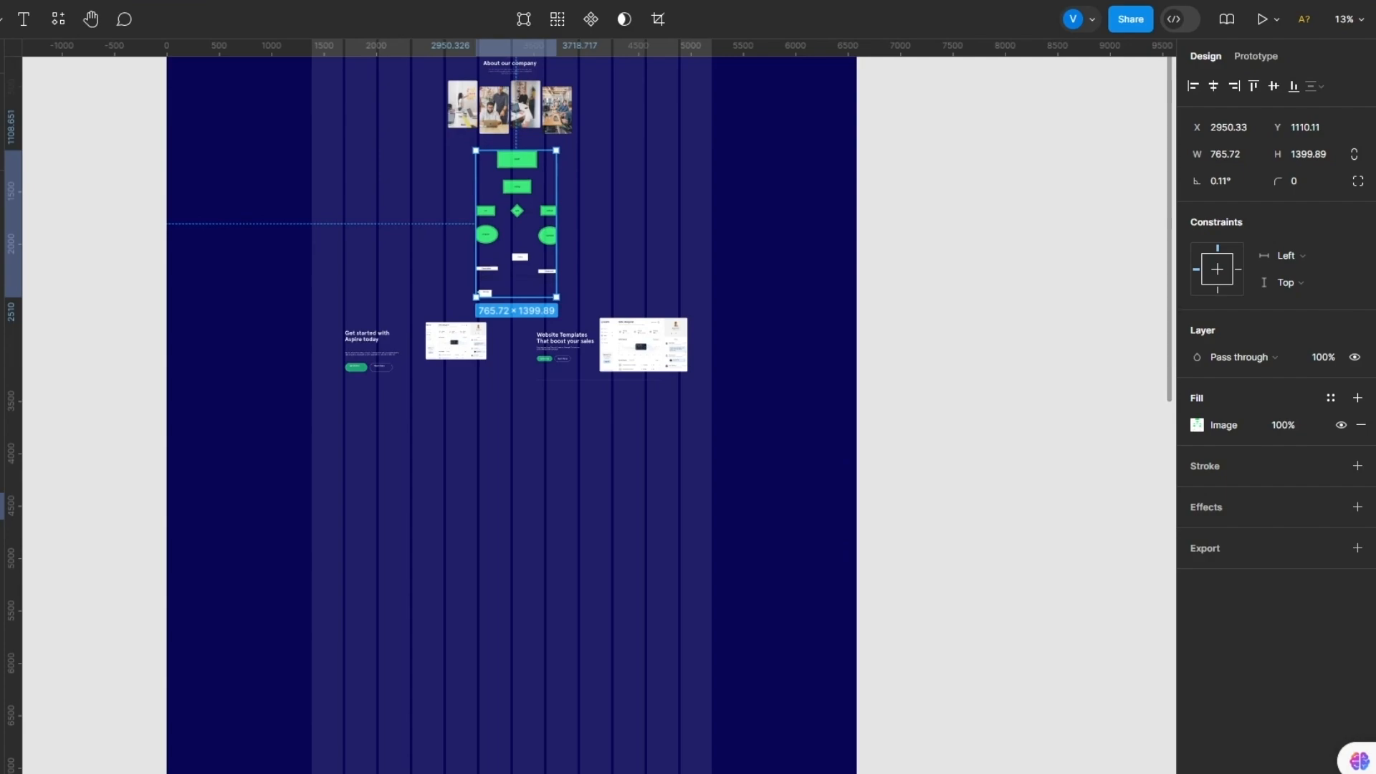
scroll(459, 351, "up", 5)
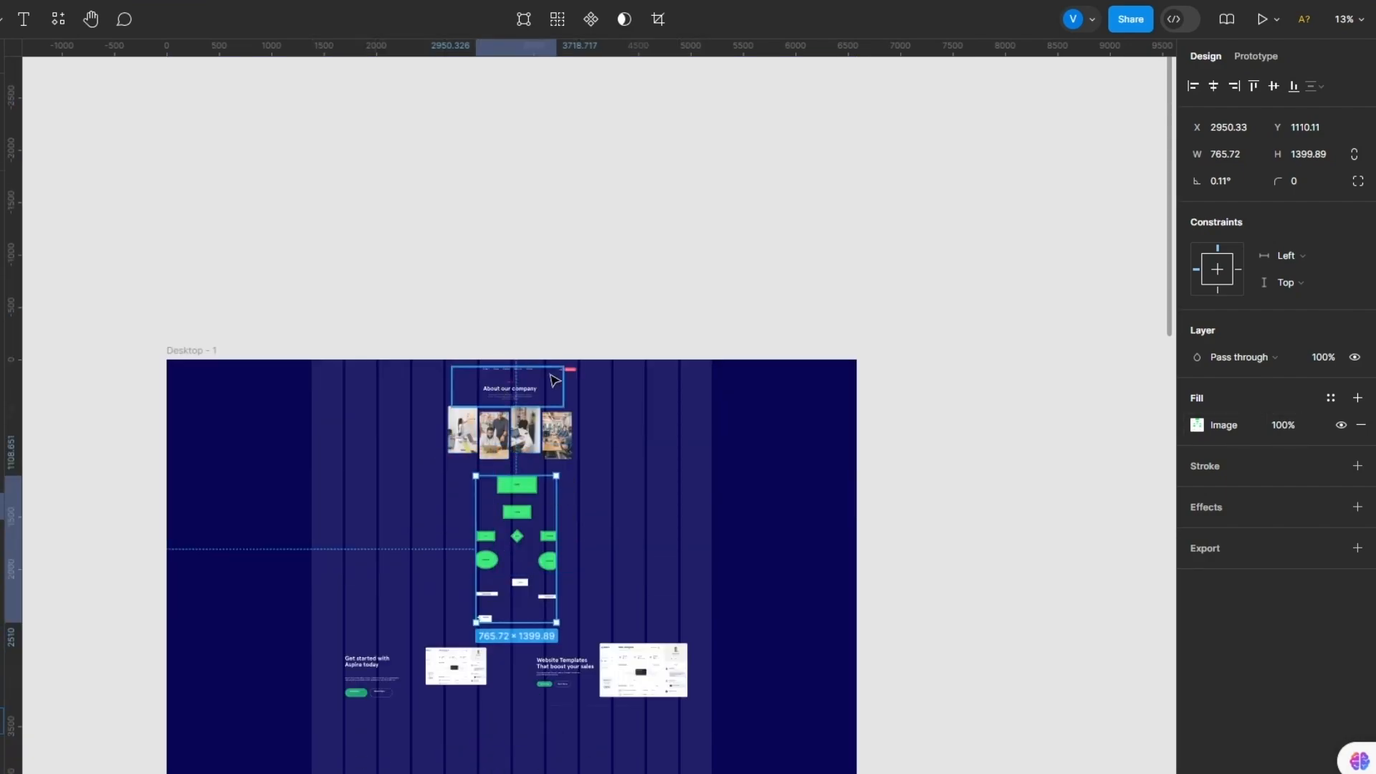
scroll(554, 380, "down", 4)
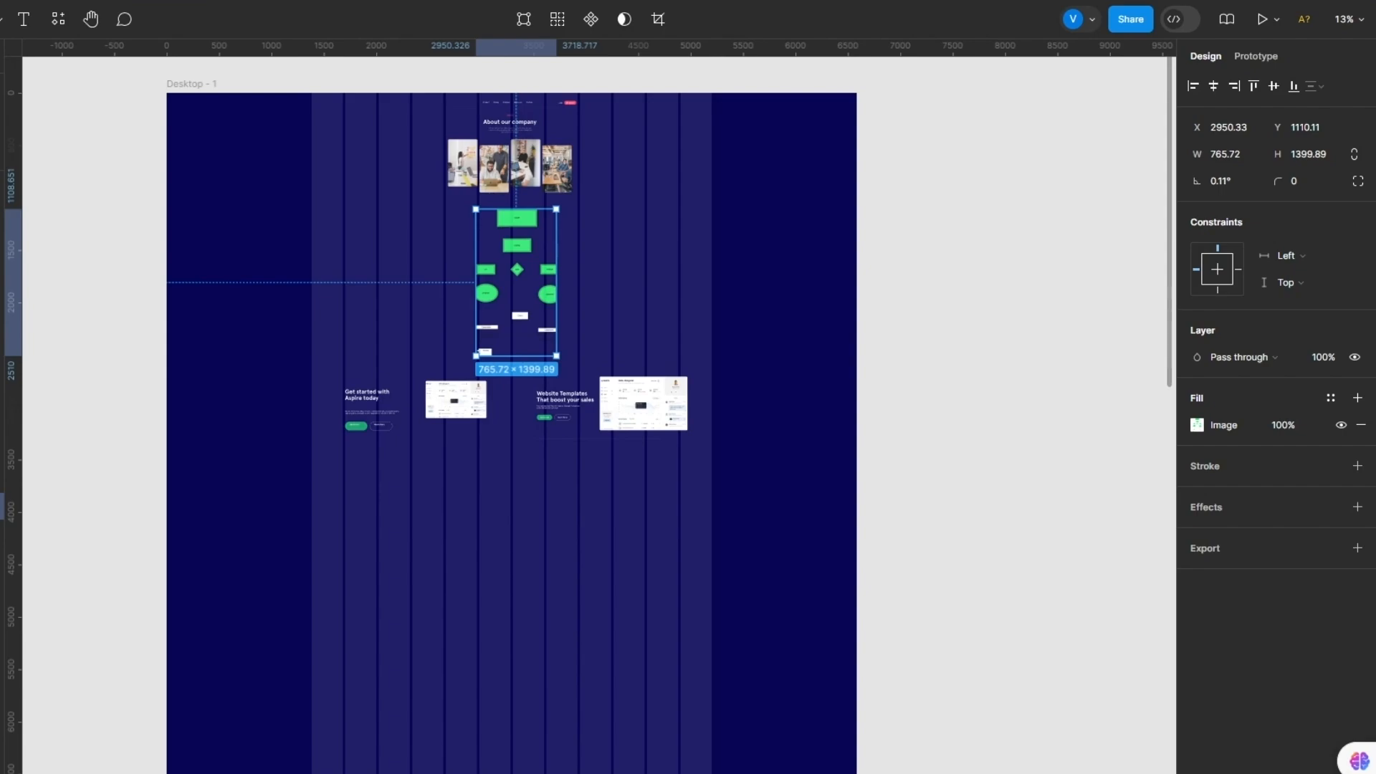
scroll(710, 258, "up", 3)
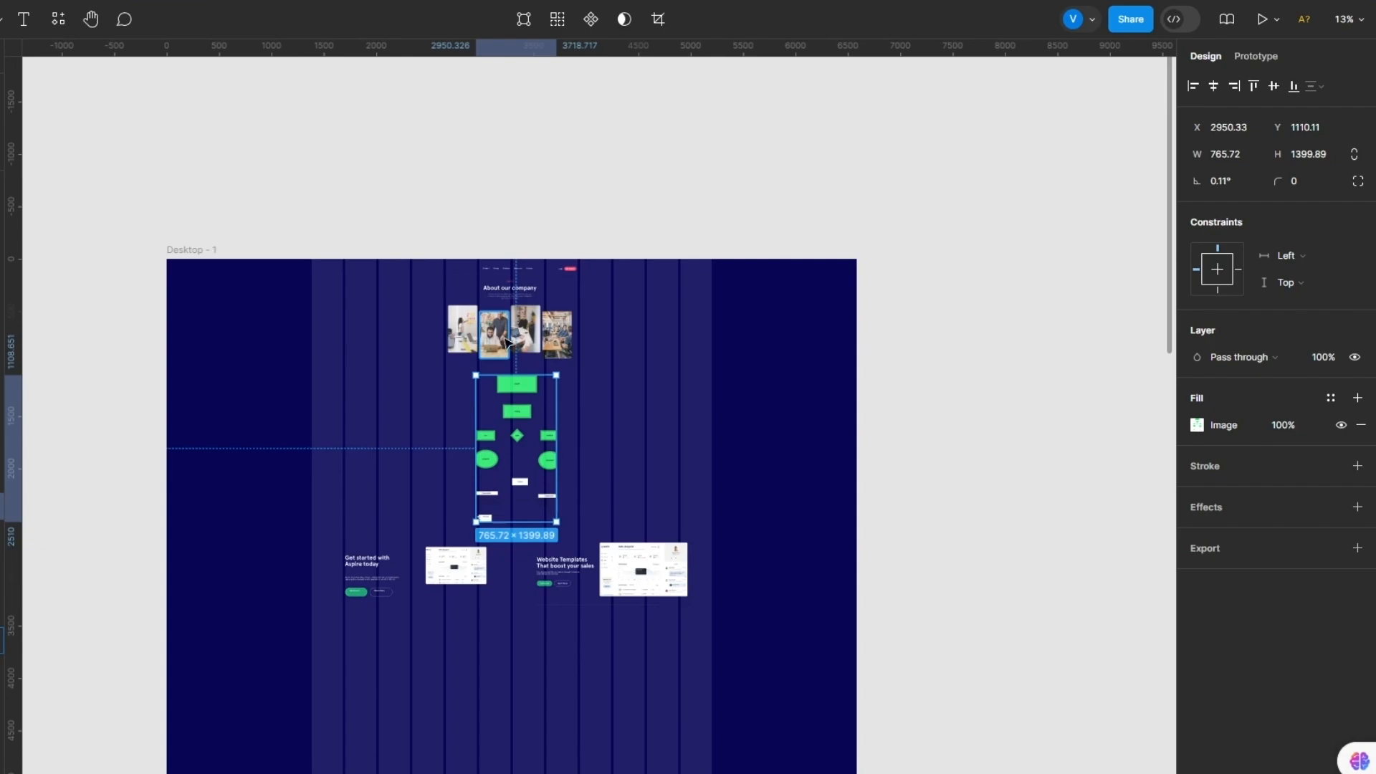
left_click(1003, 398)
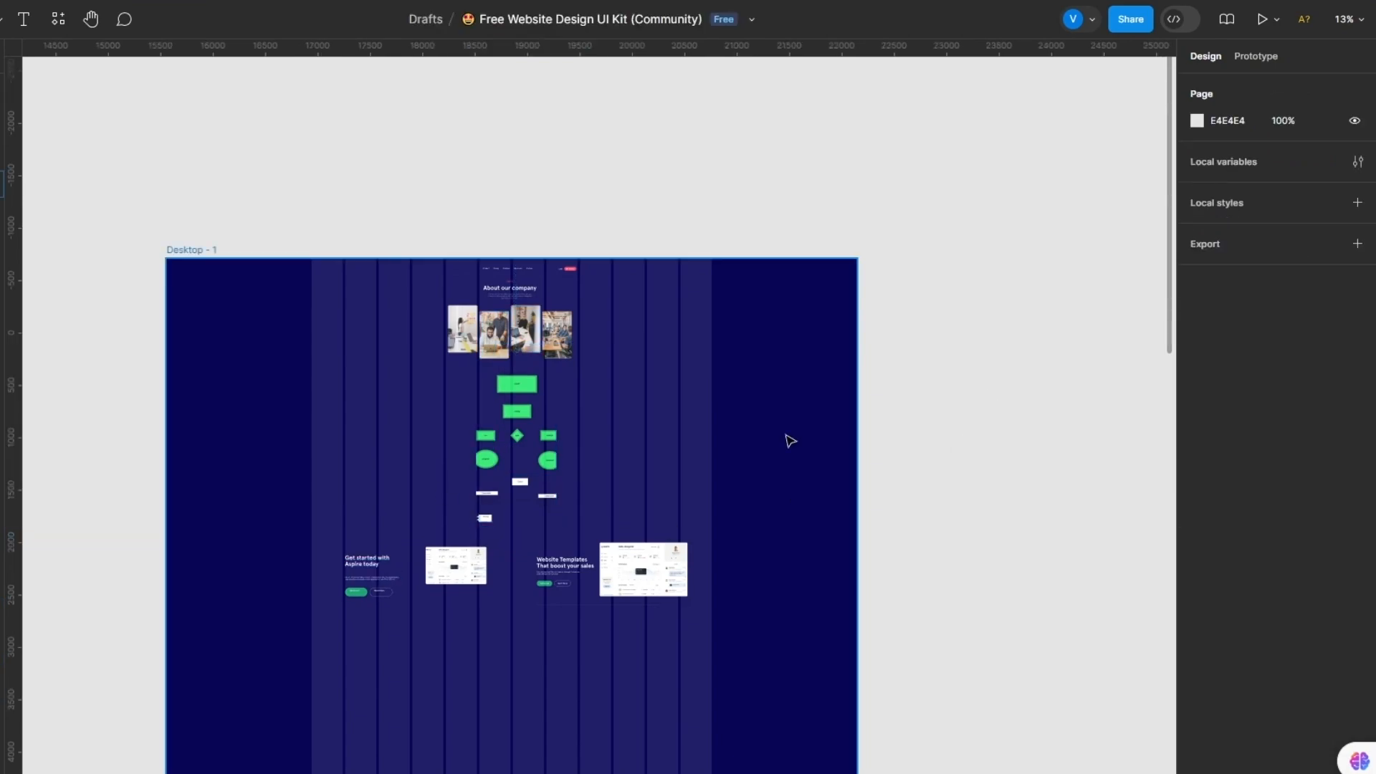
Step: Increase the height of the main menu's Get Started button to 38
key("shift+0")
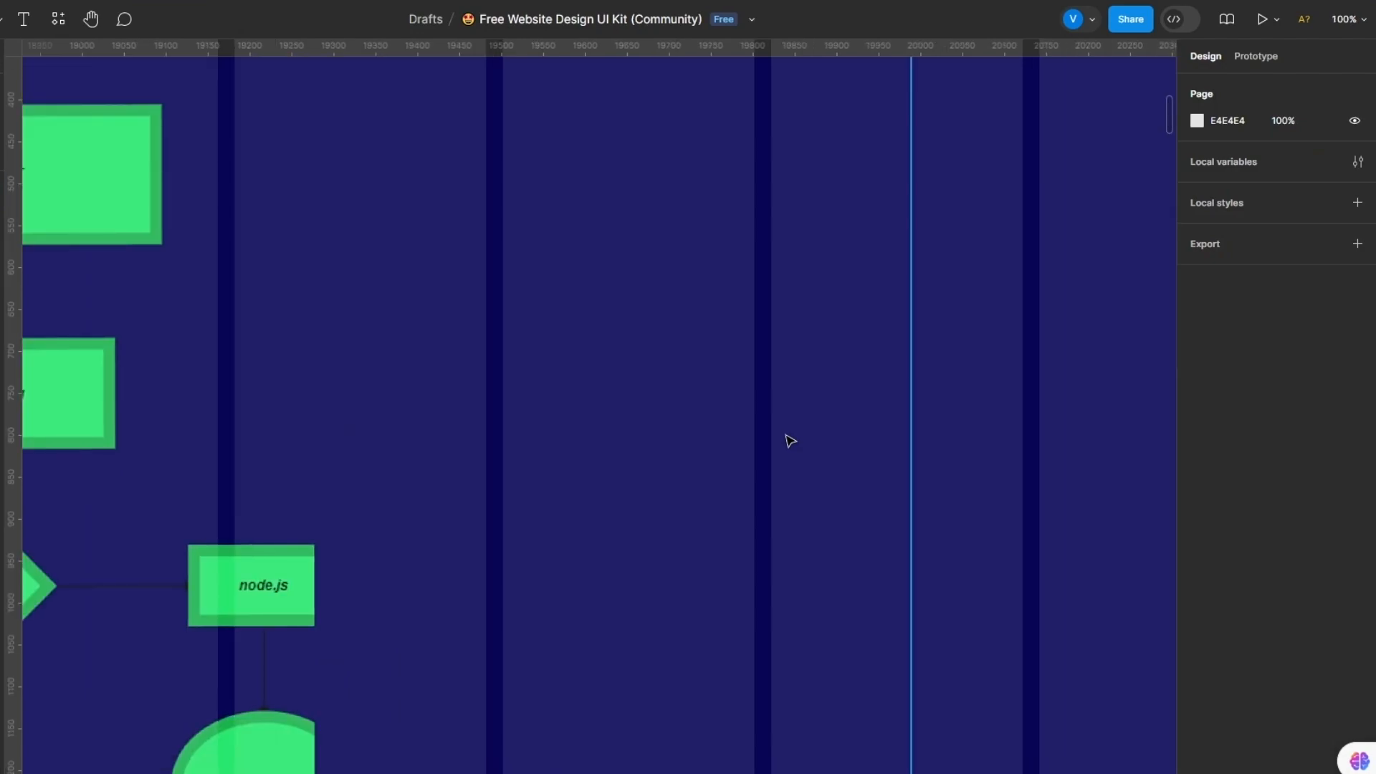
scroll(486, 409, "up", 10)
left_click(380, 495)
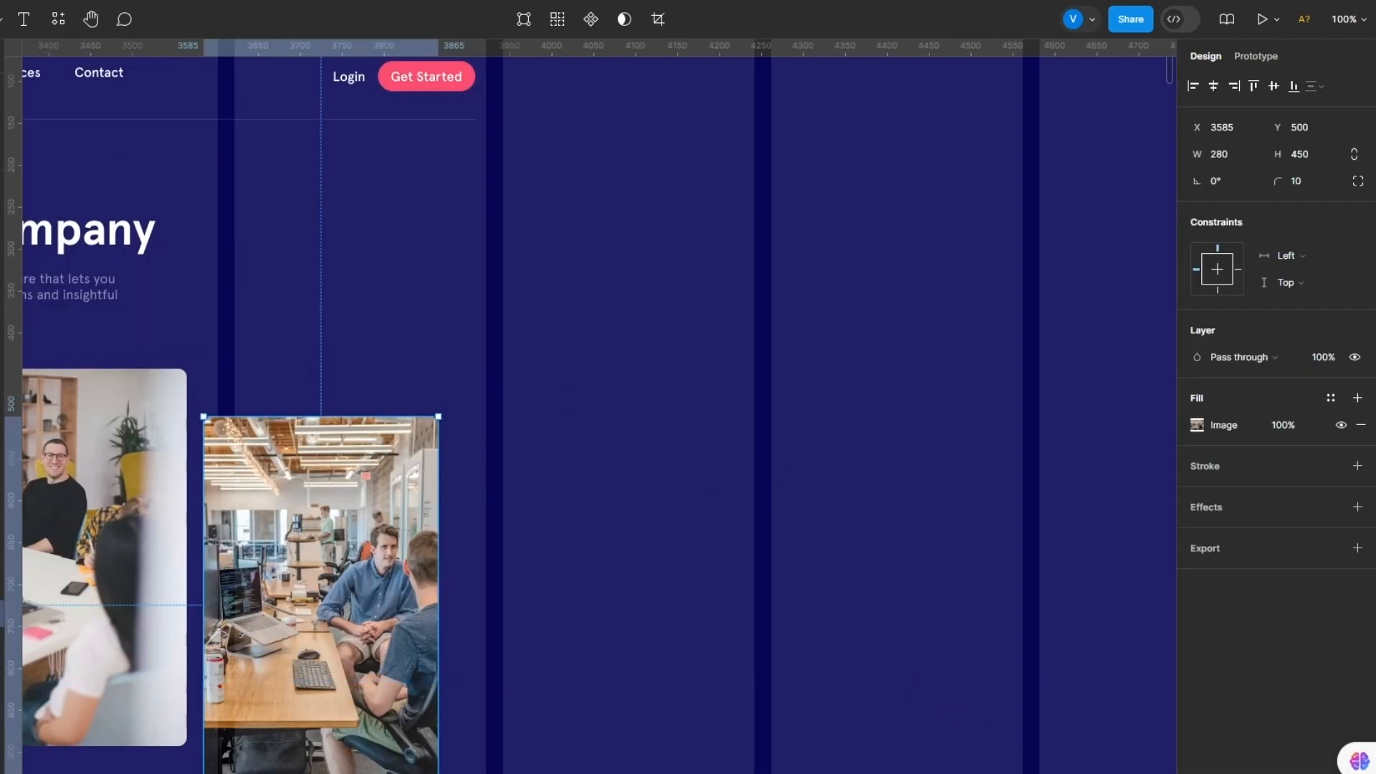
scroll(599, 401, "left", 8)
left_click(985, 79)
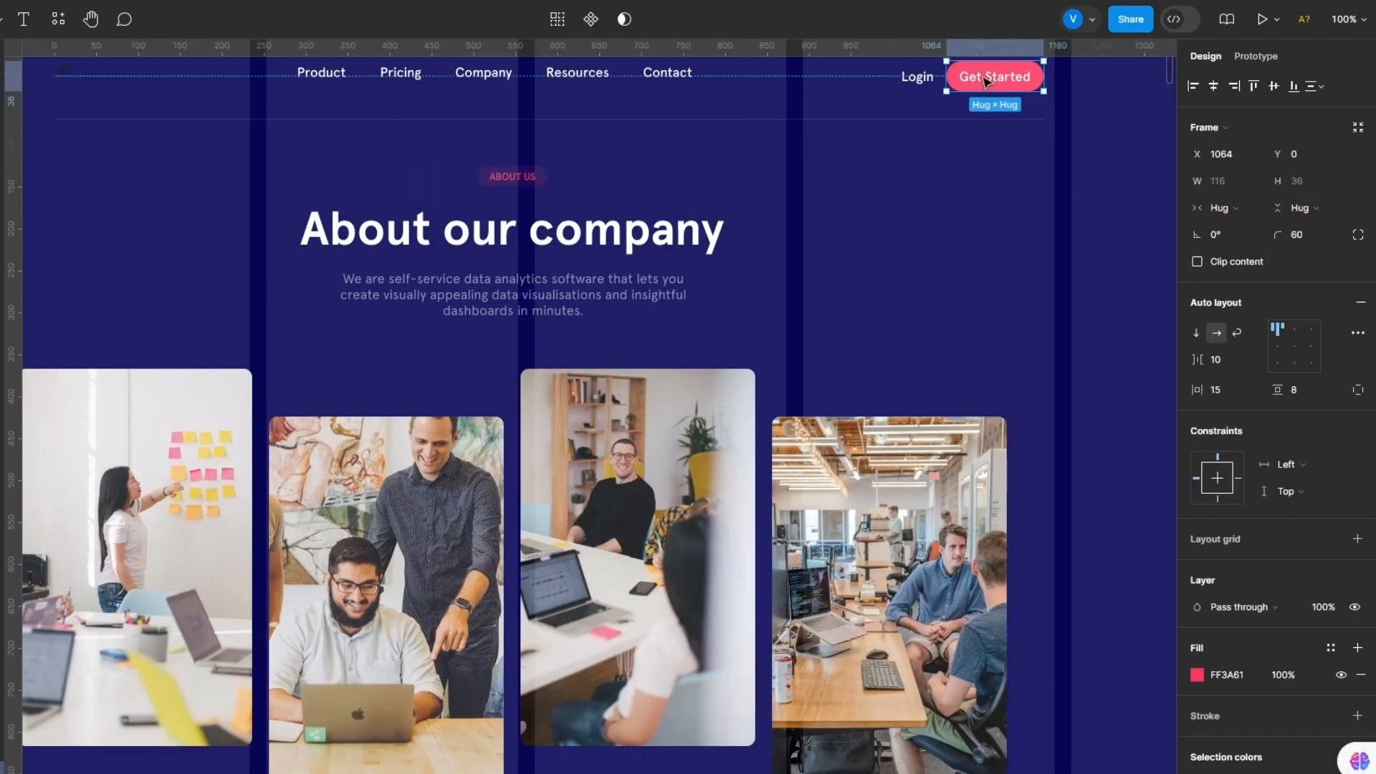
mouse_move(1043, 91)
left_mouse_down()
mouse_move(1045, 113)
mouse_move(1046, 93)
left_mouse_up()
Step: Change the fill of the main menu's Get Started button to dark olive green, 485400
left_click(1197, 674)
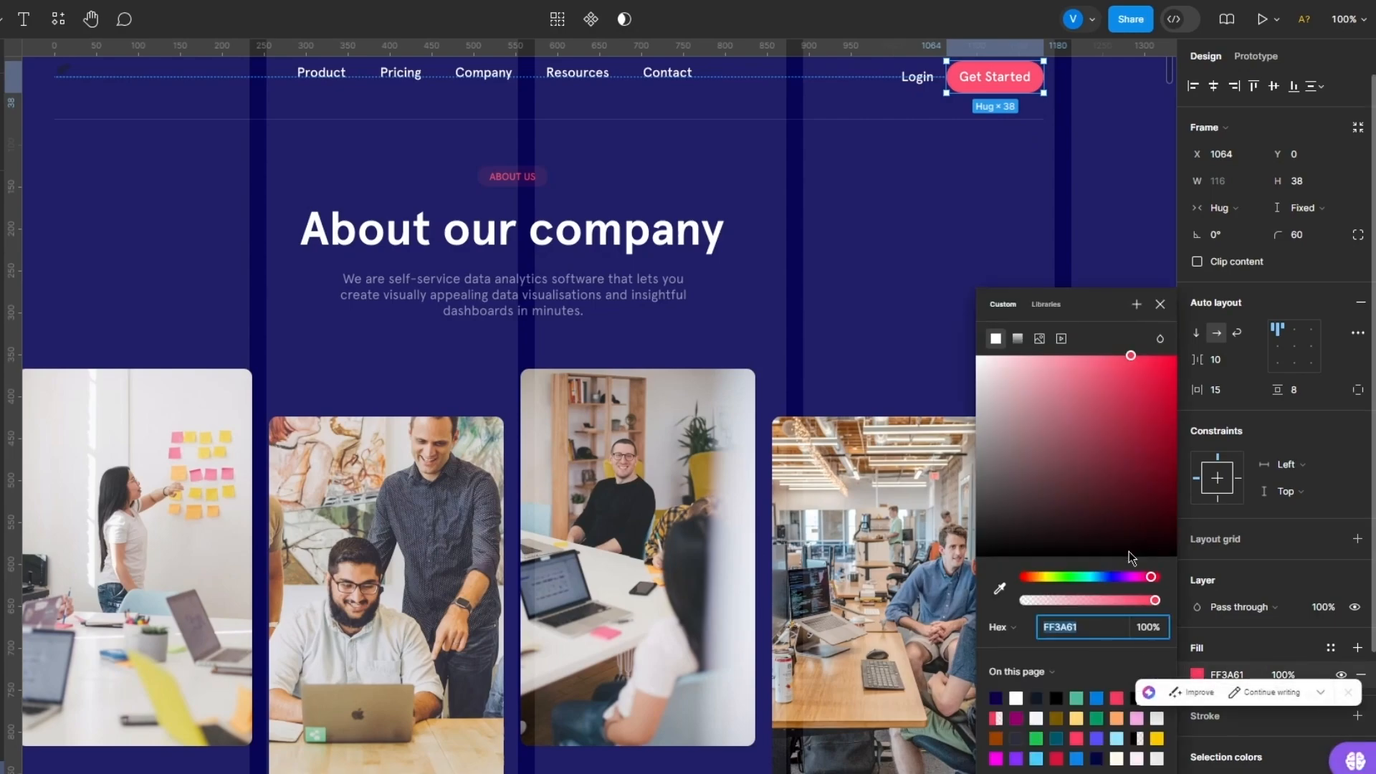
left_click(1087, 576)
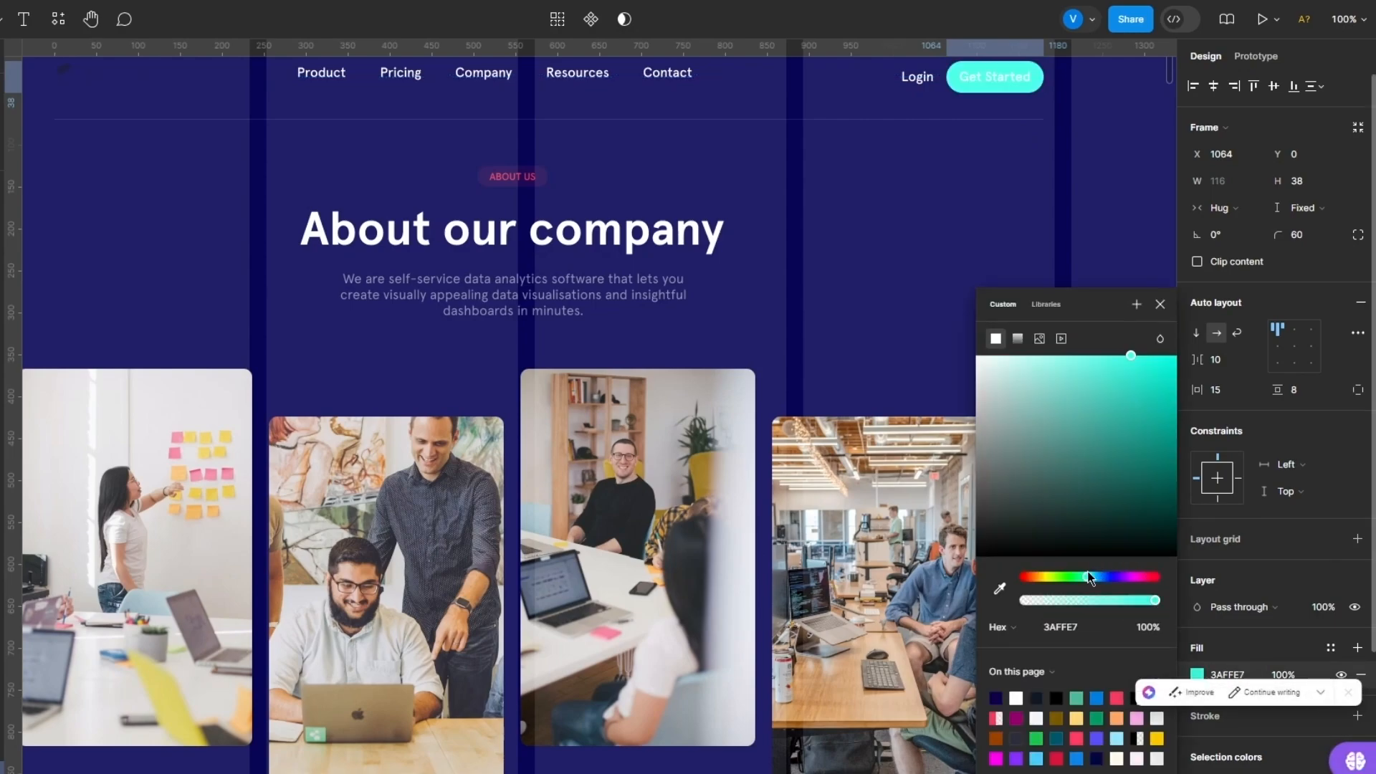
left_click(1050, 575)
left_click_drag(1130, 521, 1025, 393)
left_click_drag(1094, 464, 1179, 480)
left_click(1078, 213)
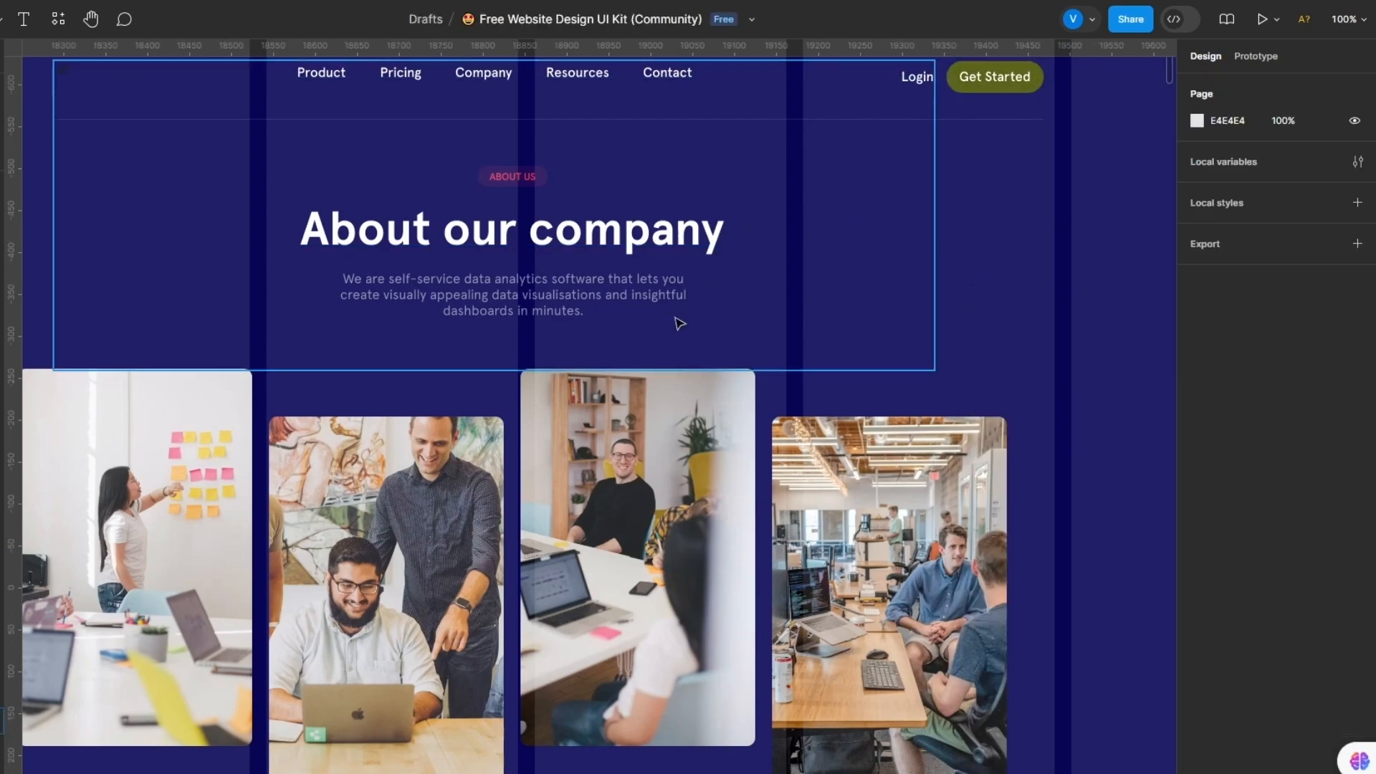
Step: Change the background fill of the ABOUT US badge to a pale, near-white tint
left_click(536, 181)
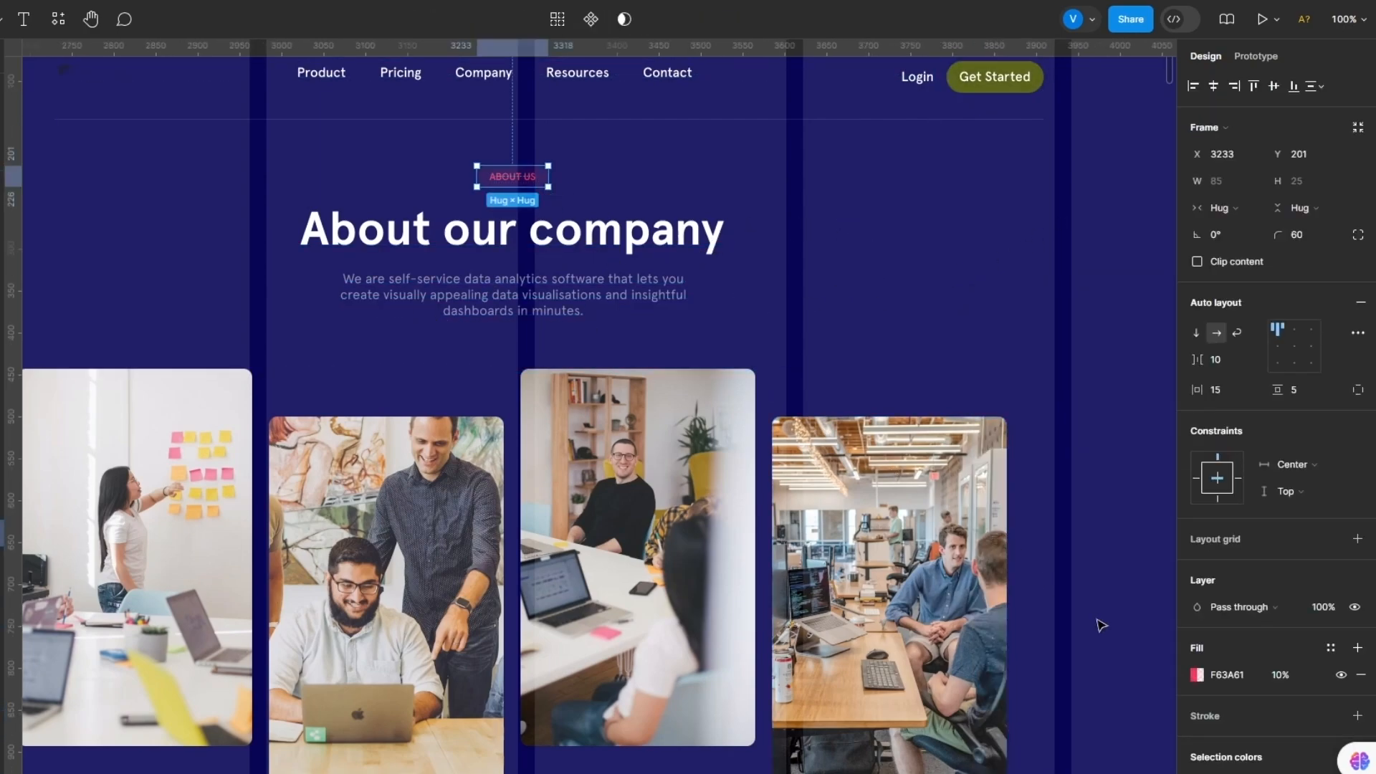
left_click(1198, 675)
left_click_drag(1110, 534, 941, 275)
left_click(918, 271)
Step: Move the second team photo in the About our company section slightly down, and clear the selection
scroll(937, 325, "down", 10)
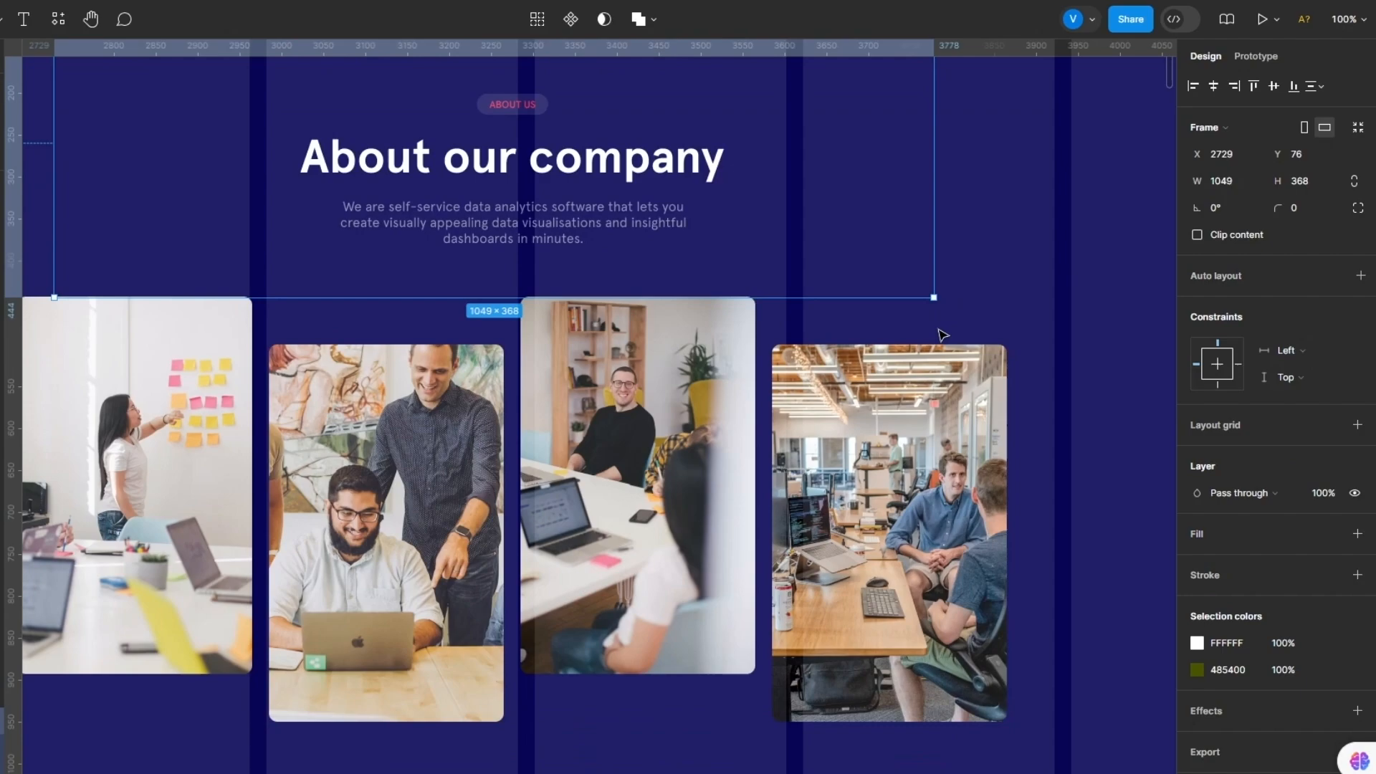
scroll(594, 351, "up", 6)
scroll(594, 351, "up", 2)
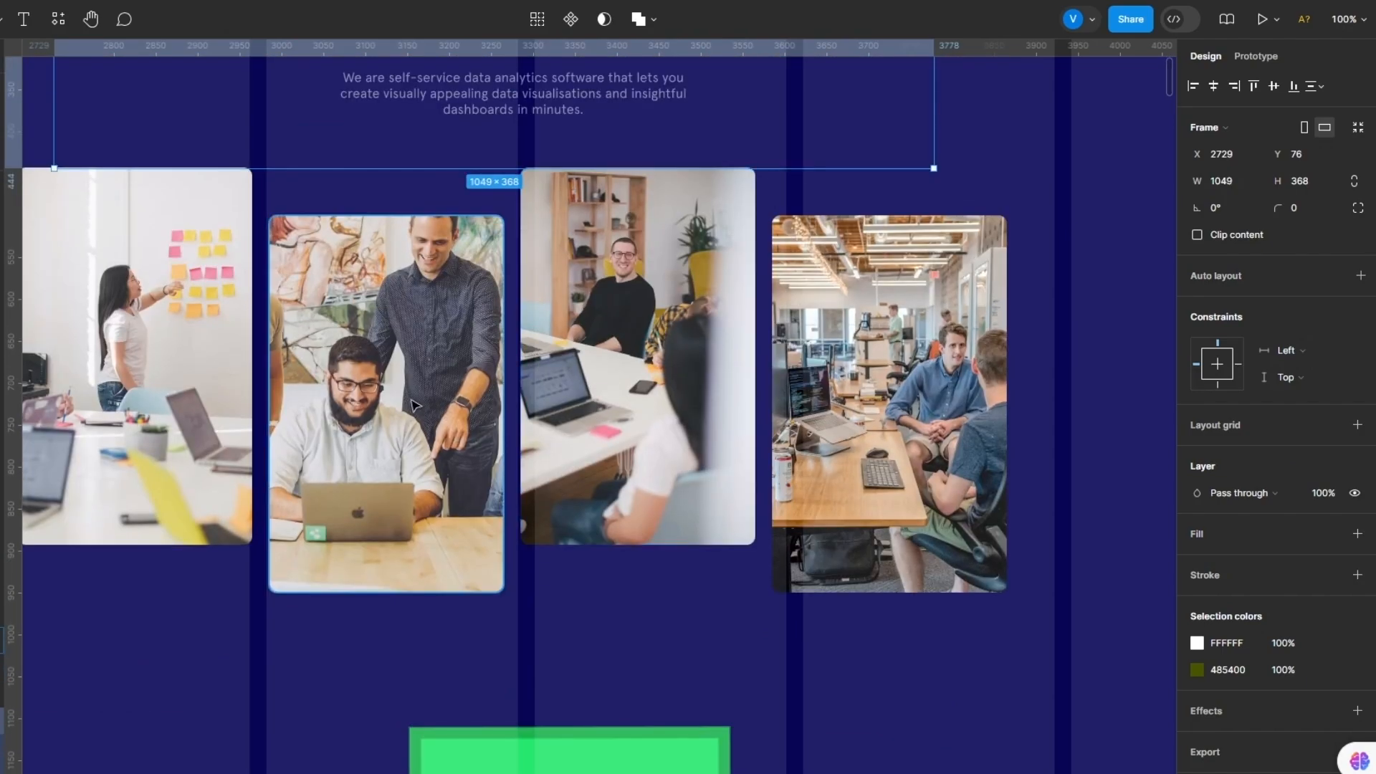
left_click(349, 433)
left_click_drag(393, 371, 385, 424)
left_click(591, 557)
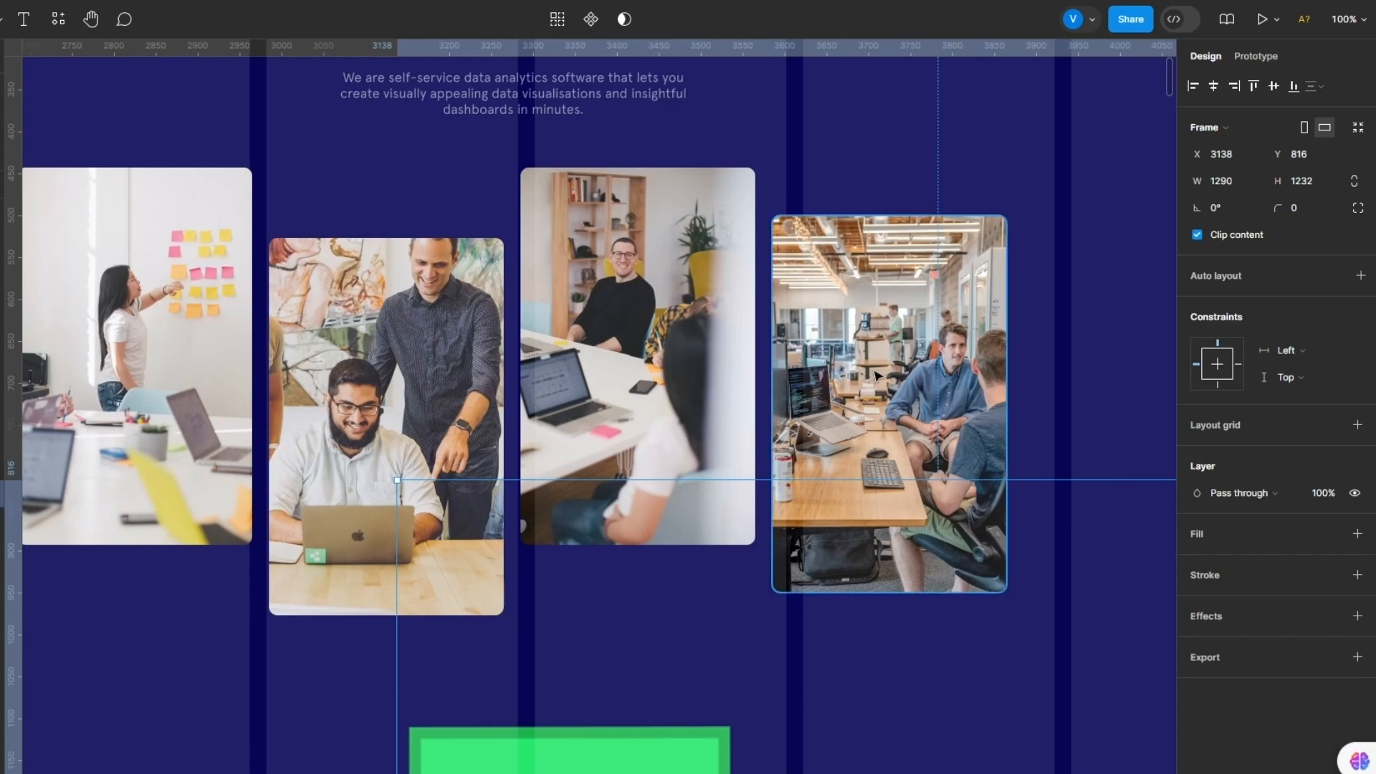
scroll(801, 348, "down", 2)
scroll(796, 347, "up", 3)
scroll(796, 347, "up", 4)
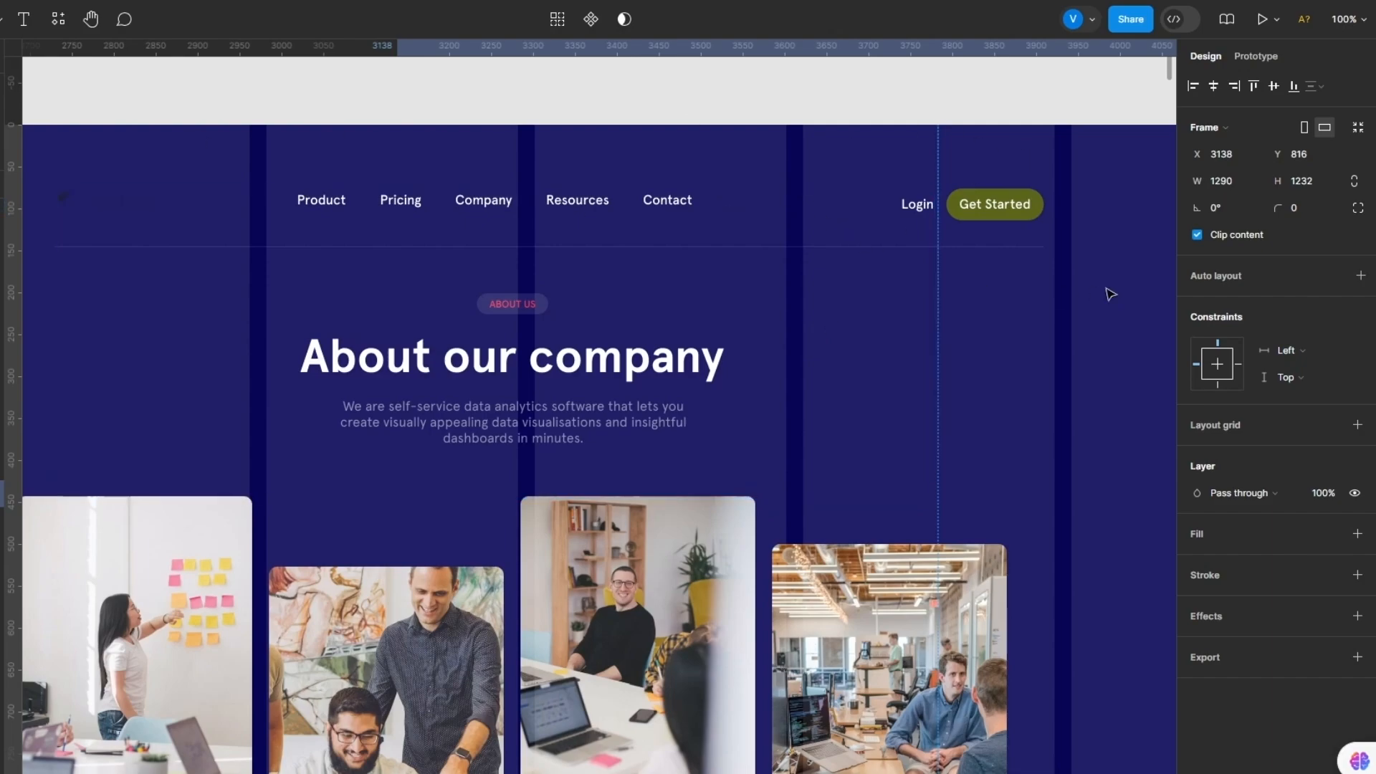
left_click(1010, 313)
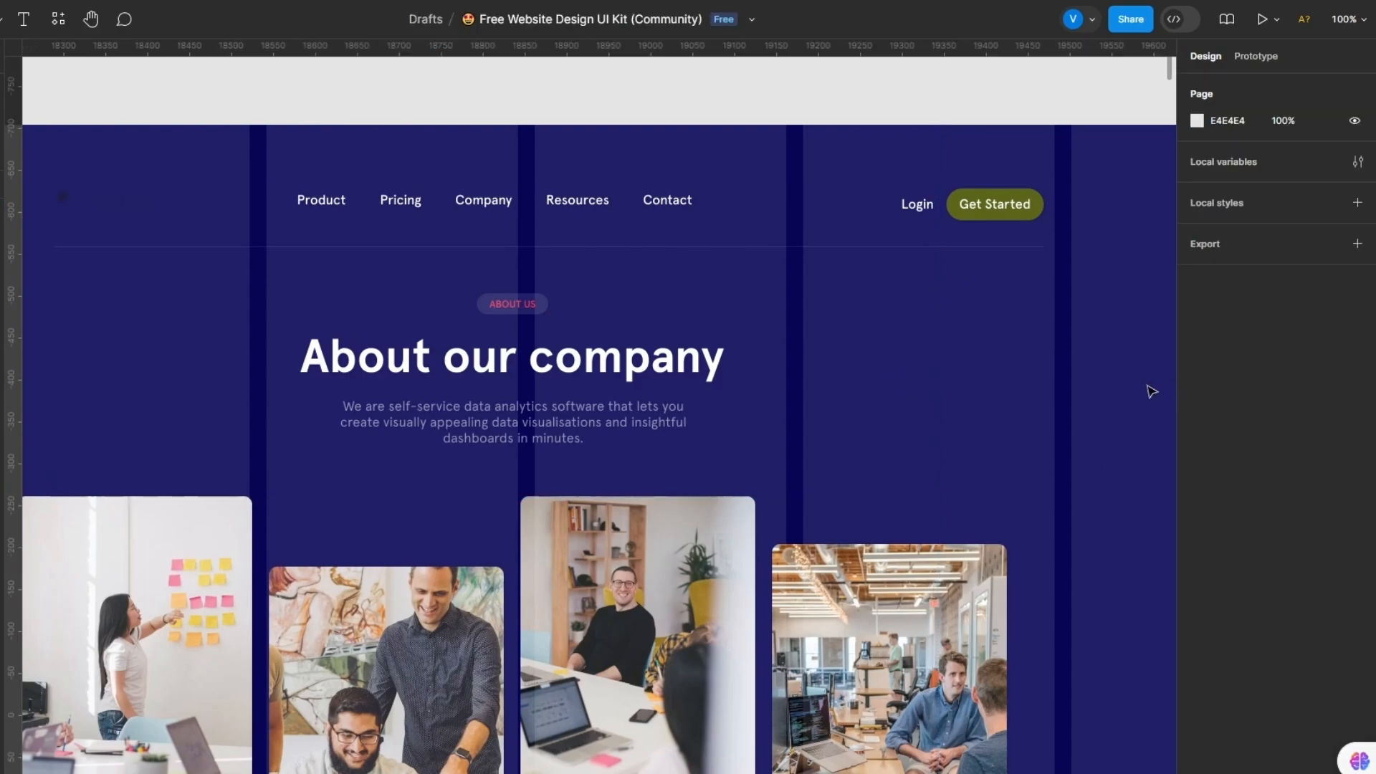
Step: Change the Desktop - 1 frame's column layout grid to the uniform Grid type and hide it
scroll(1060, 378, "up", 5)
scroll(1061, 380, "down", 4)
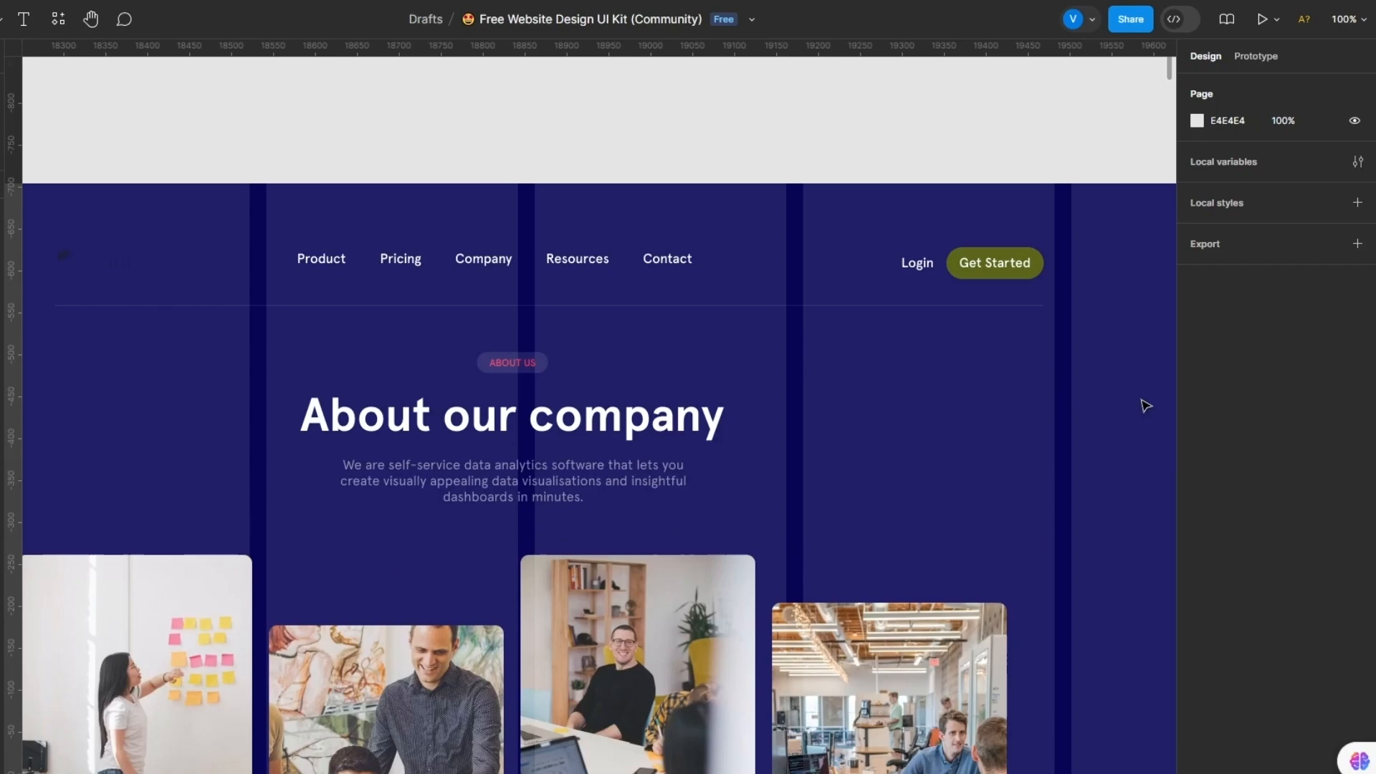
scroll(119, 228, "up", 7)
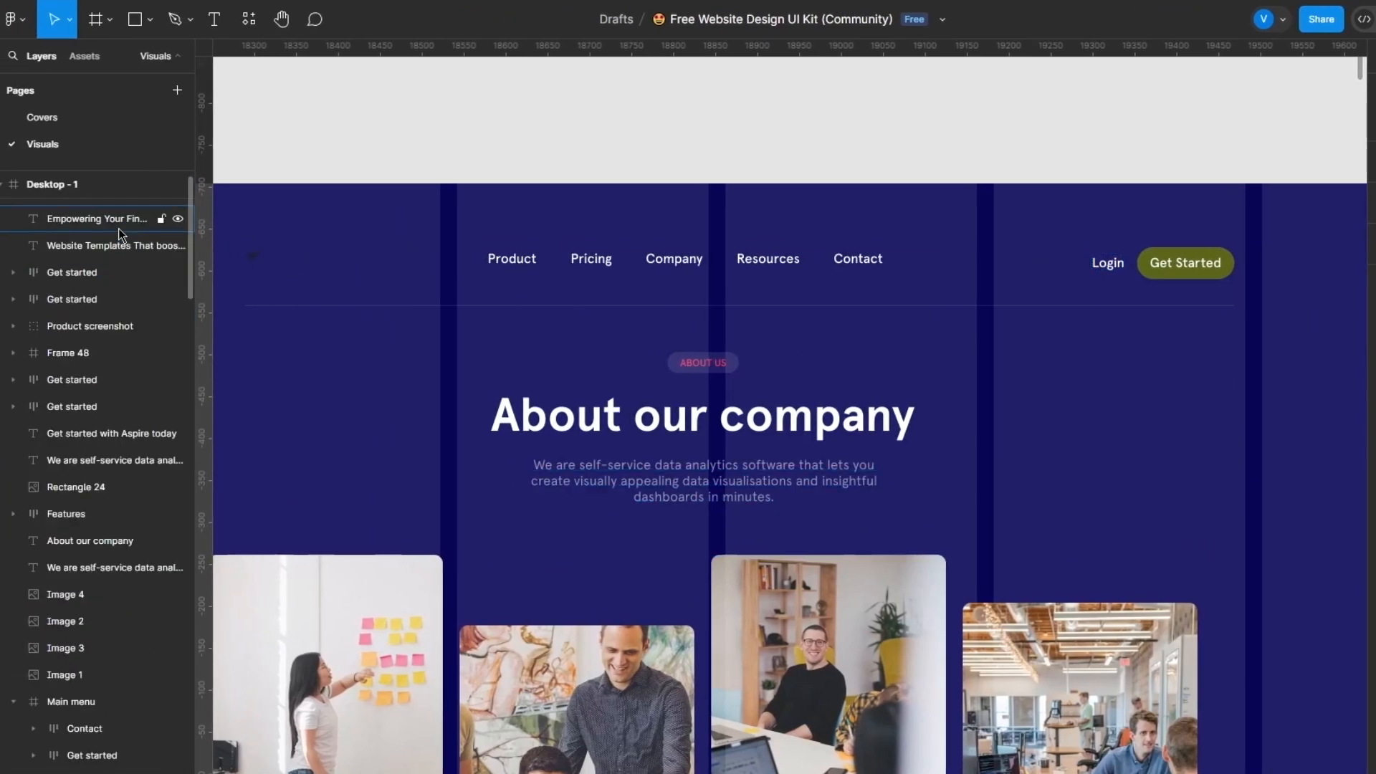
left_click(77, 188)
left_click(1325, 344)
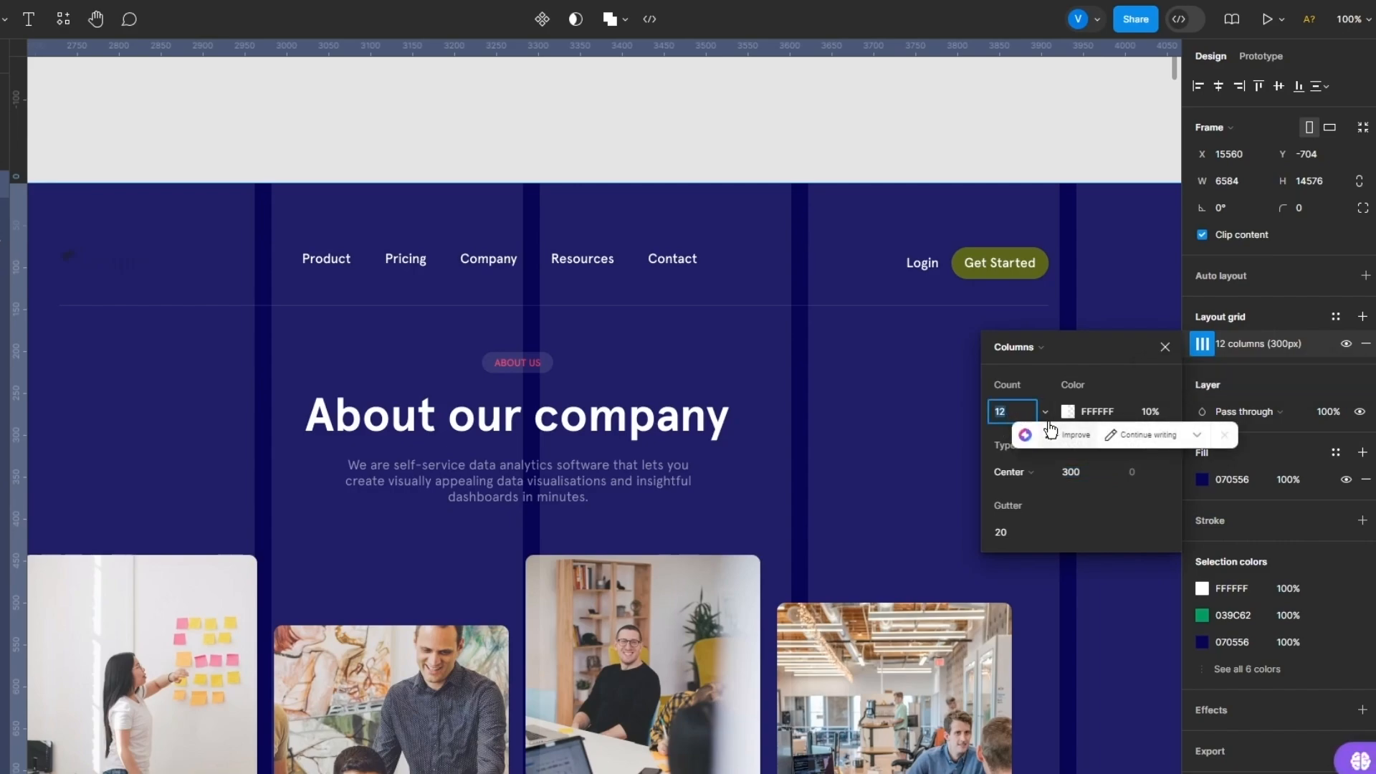
left_click(1040, 347)
left_click(1039, 328)
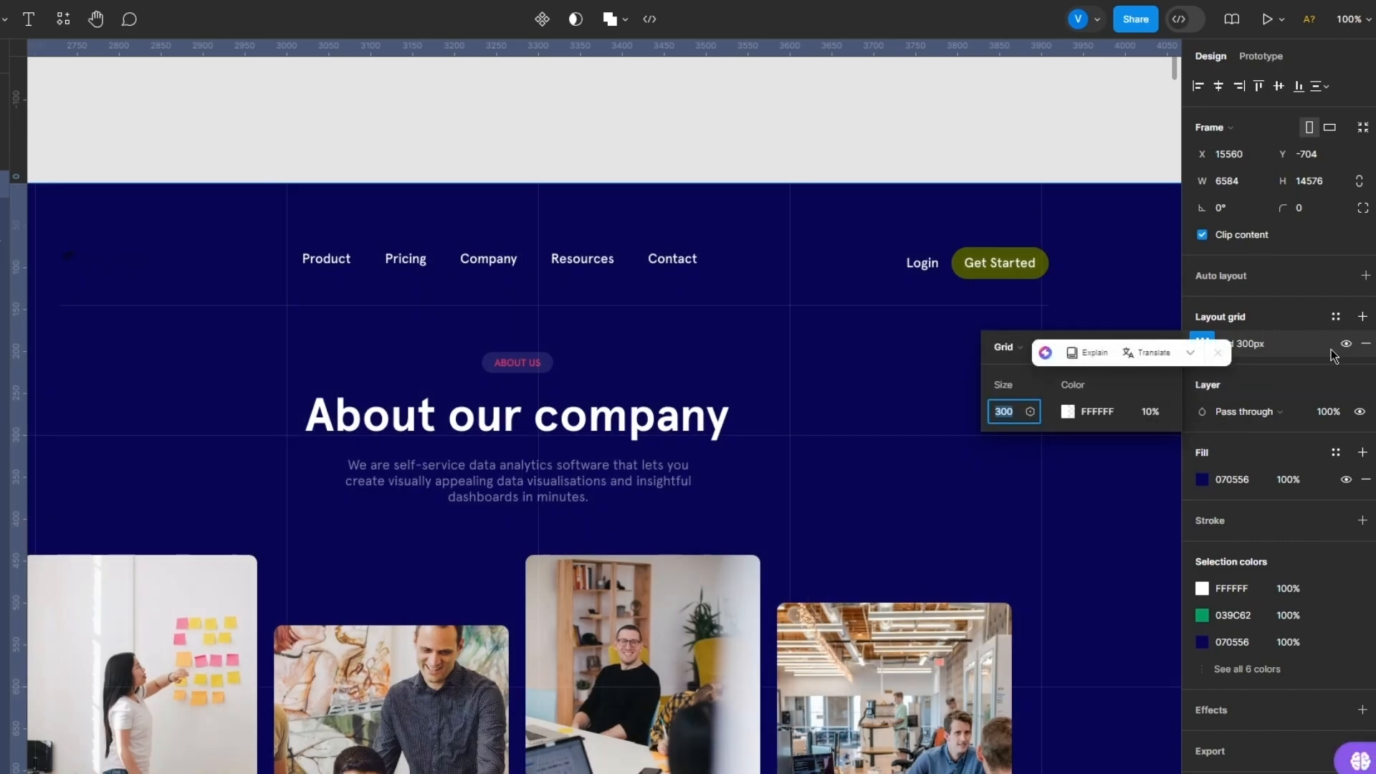
left_click(1346, 344)
left_click(789, 377)
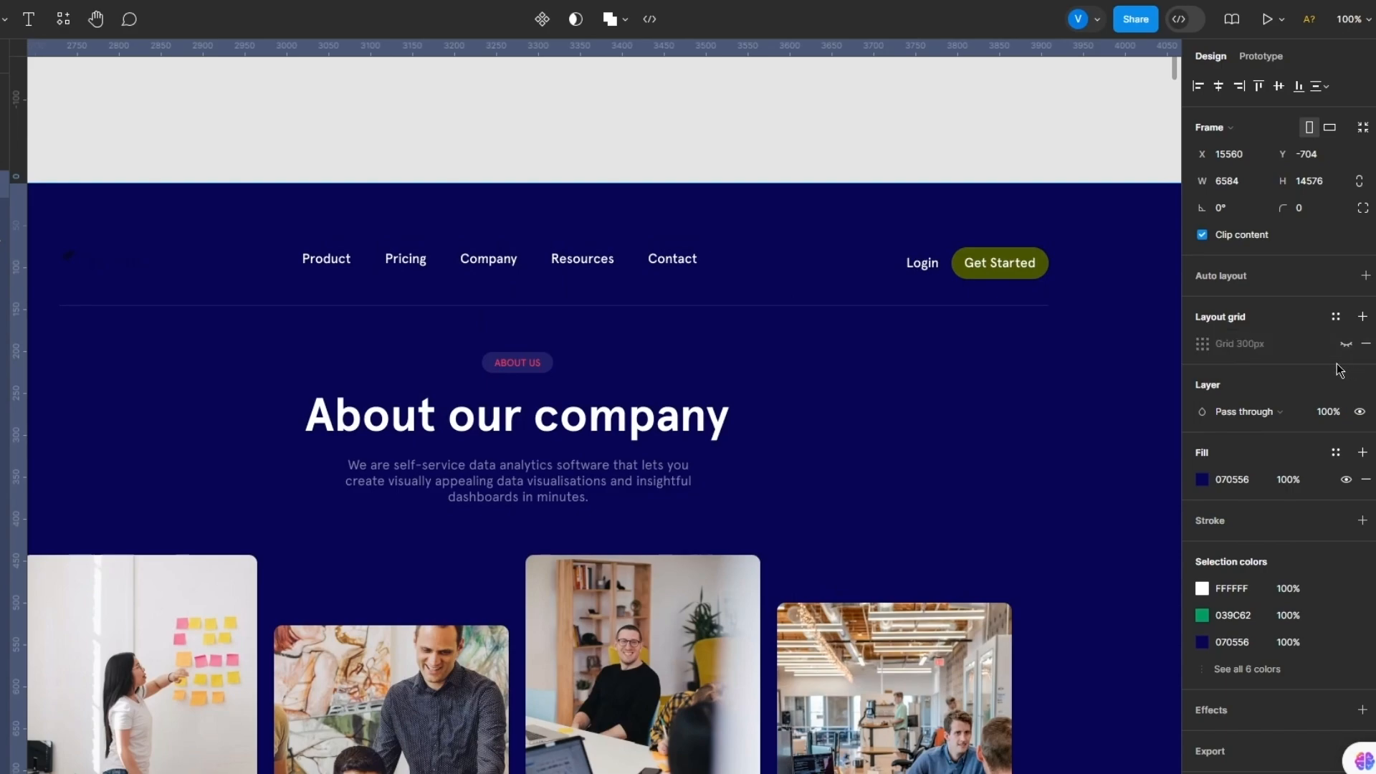
Step: Examine the grid-free page at 50% and 100% zoom, from the menu and team photos down through the flowchart
scroll(790, 377, "down", 2)
key("ctrl+minus")
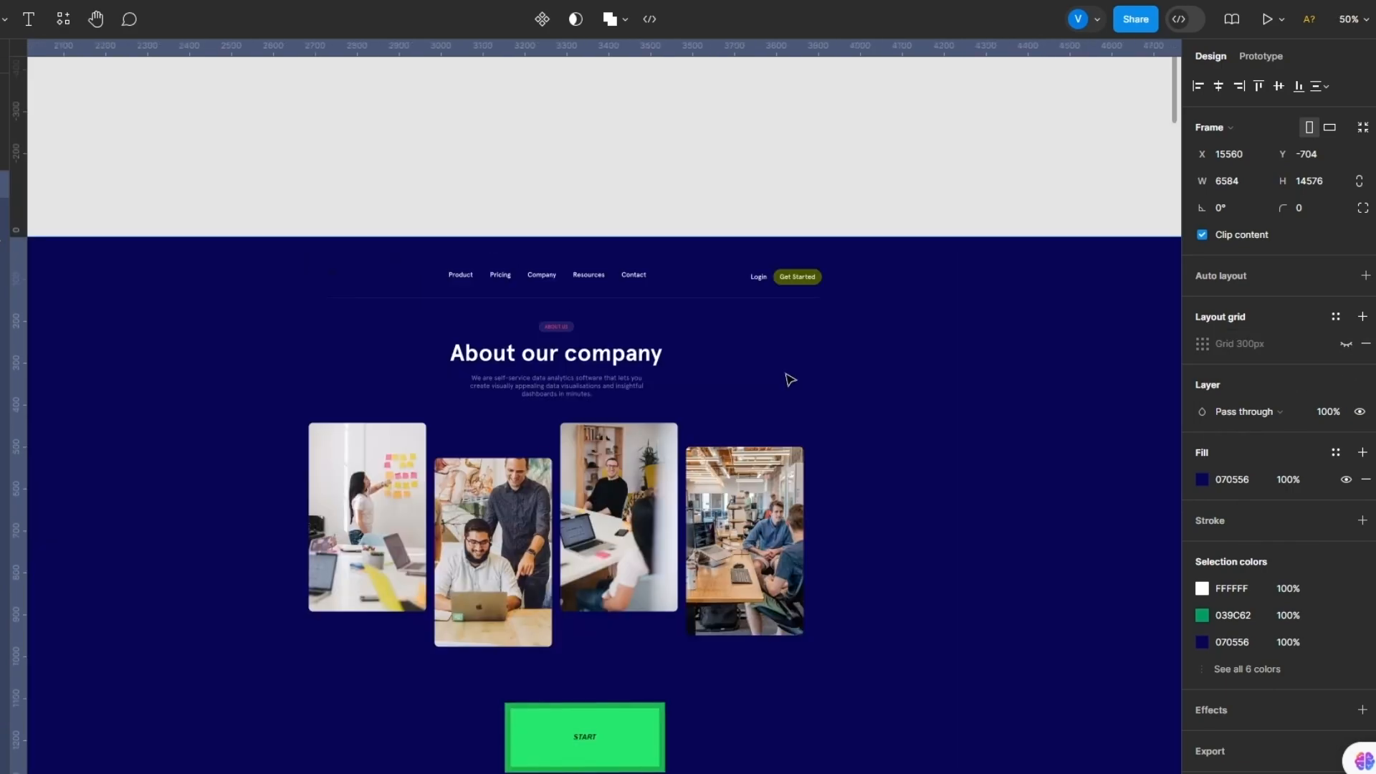
key("ctrl+plus")
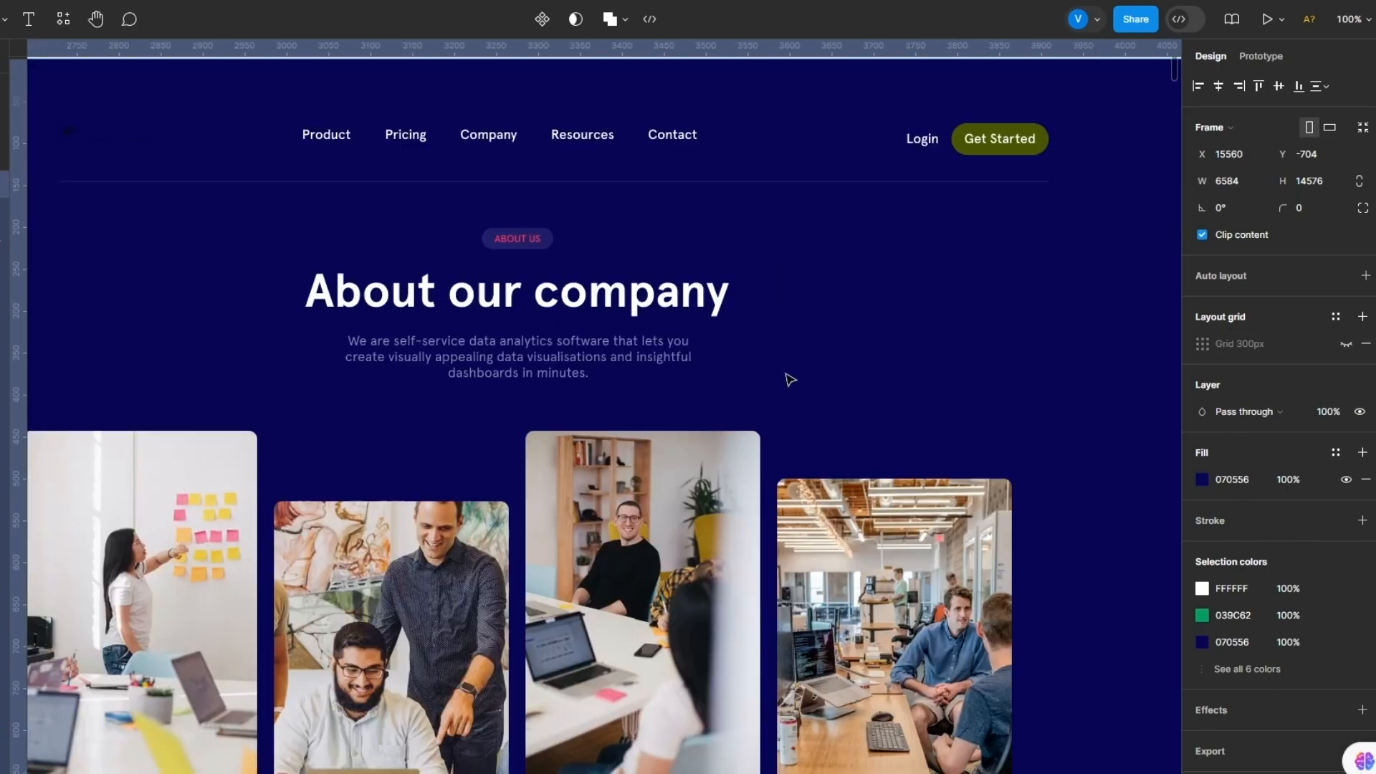
key("ctrl+minus")
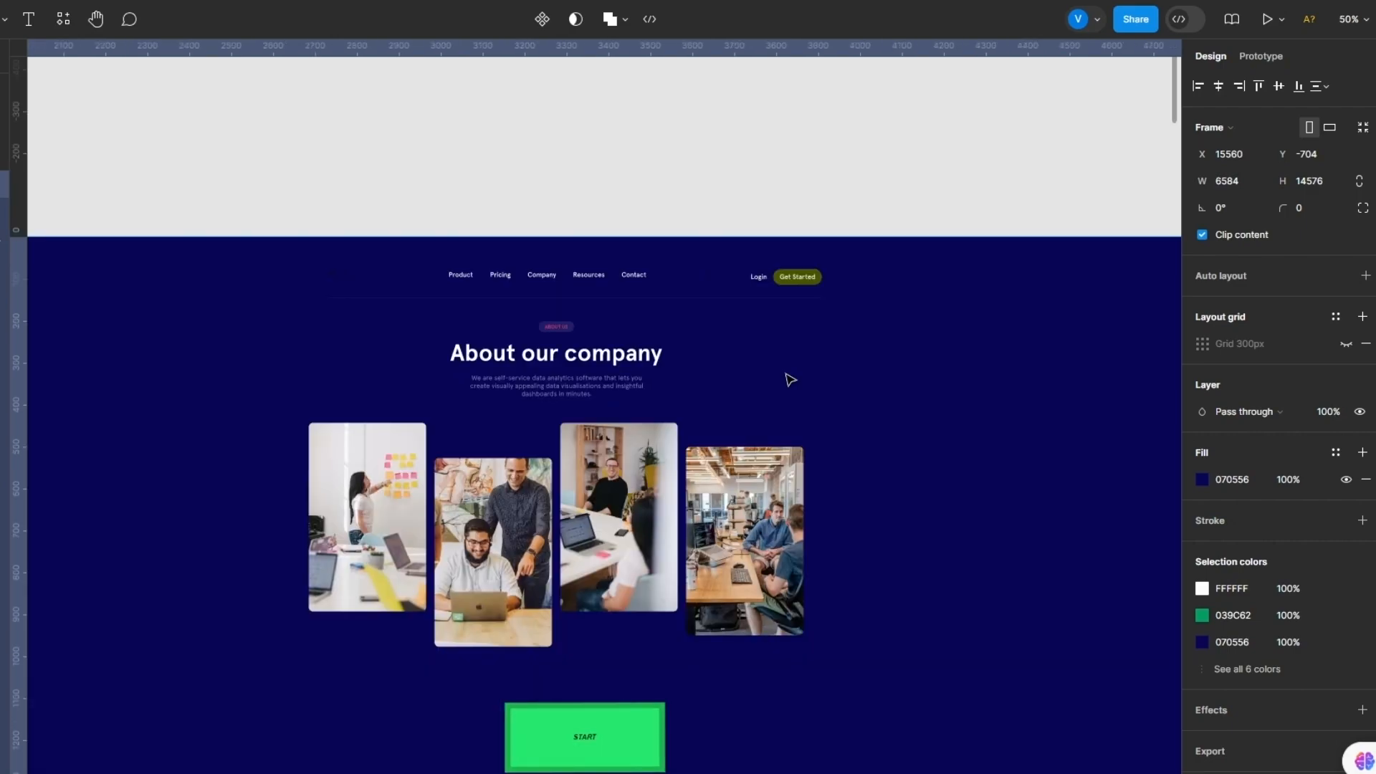
scroll(717, 402, "down", 4)
scroll(583, 513, "down", 5)
scroll(564, 521, "up", 2)
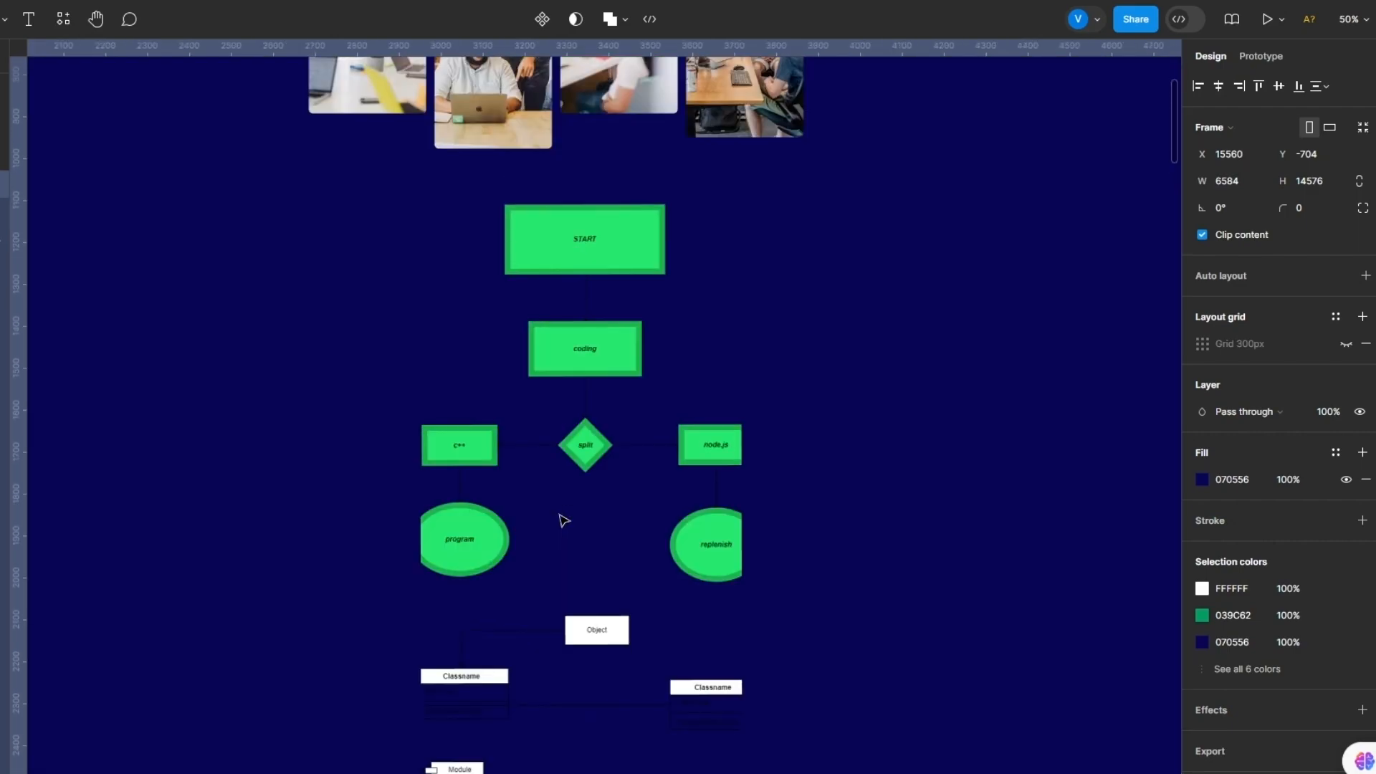
scroll(564, 521, "up", 8)
scroll(678, 522, "down", 1)
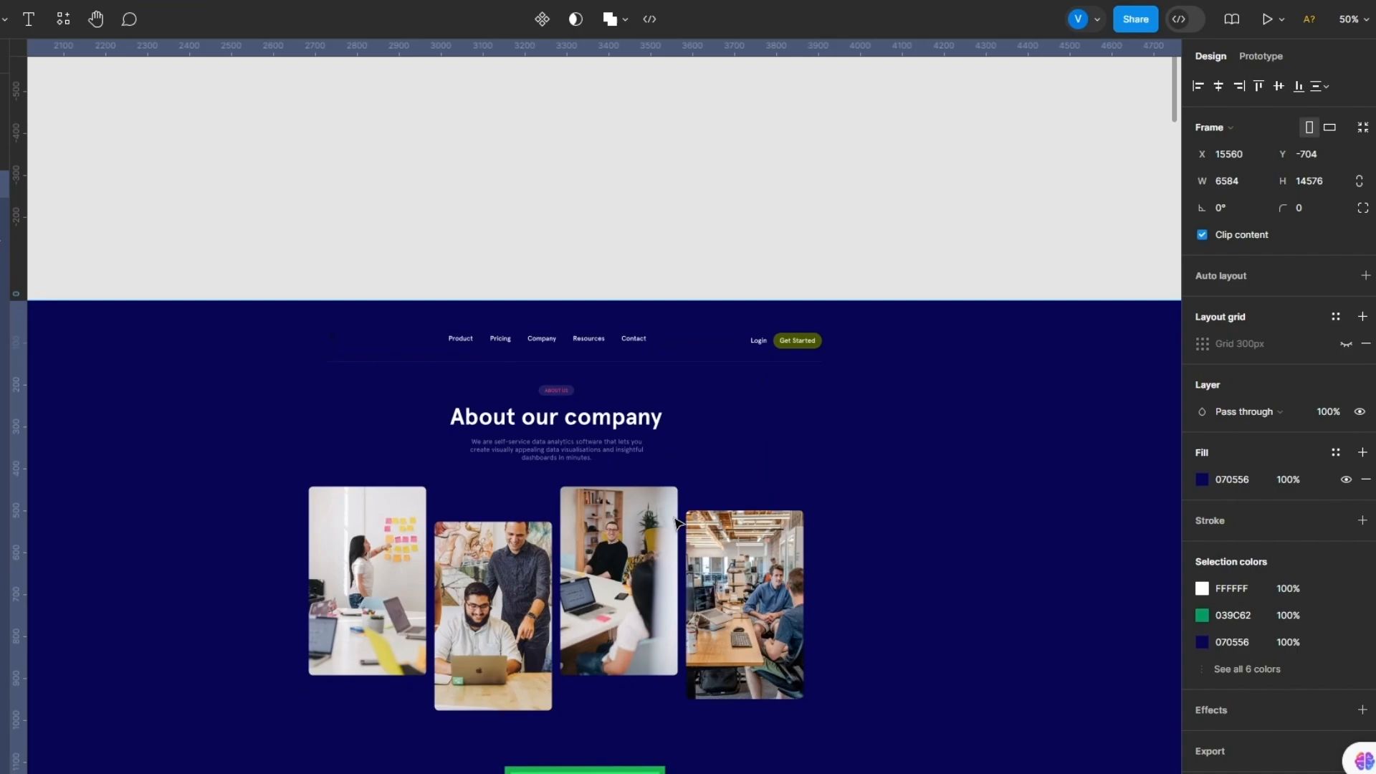
scroll(678, 522, "down", 1)
key("Escape")
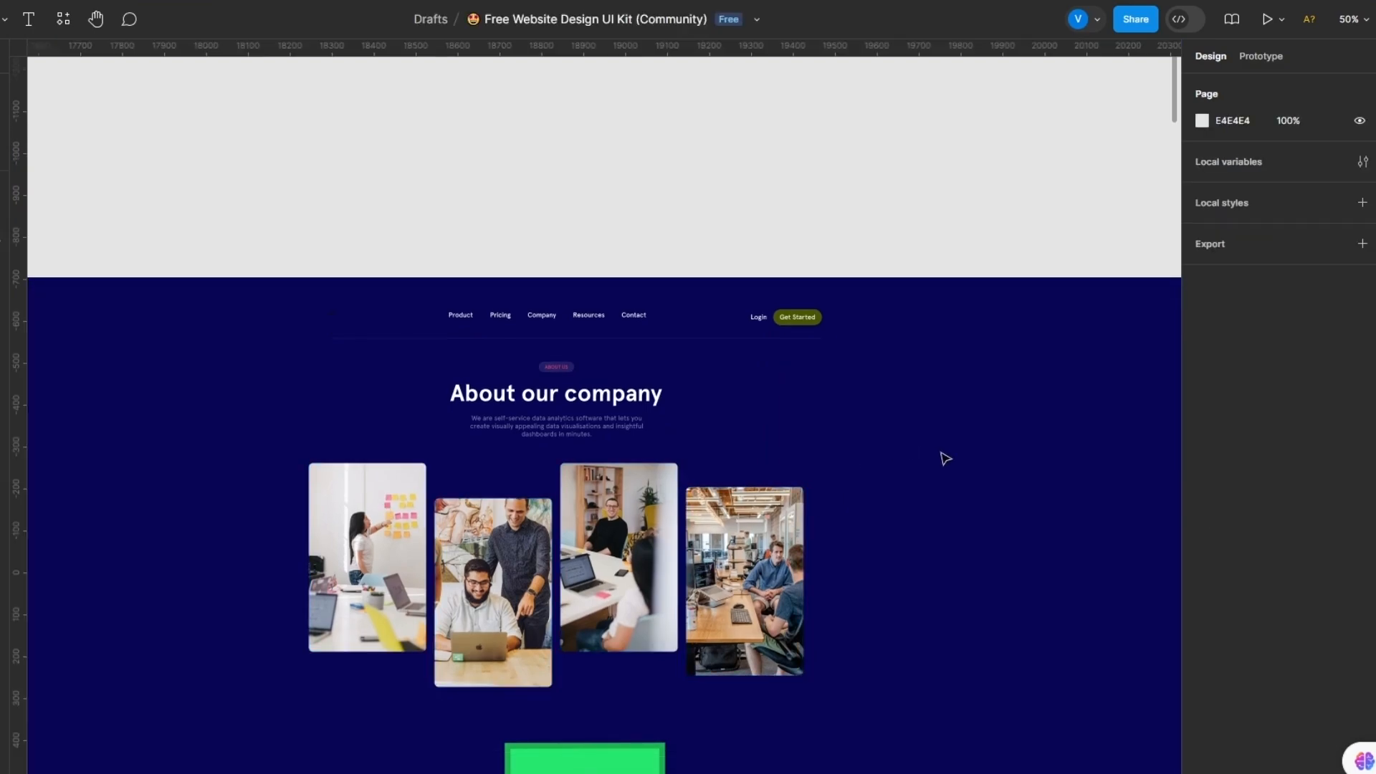
Step: Inspect the header, About our company section and top of the flowchart at 100% zoom, including the area to both sides
key("shift+0")
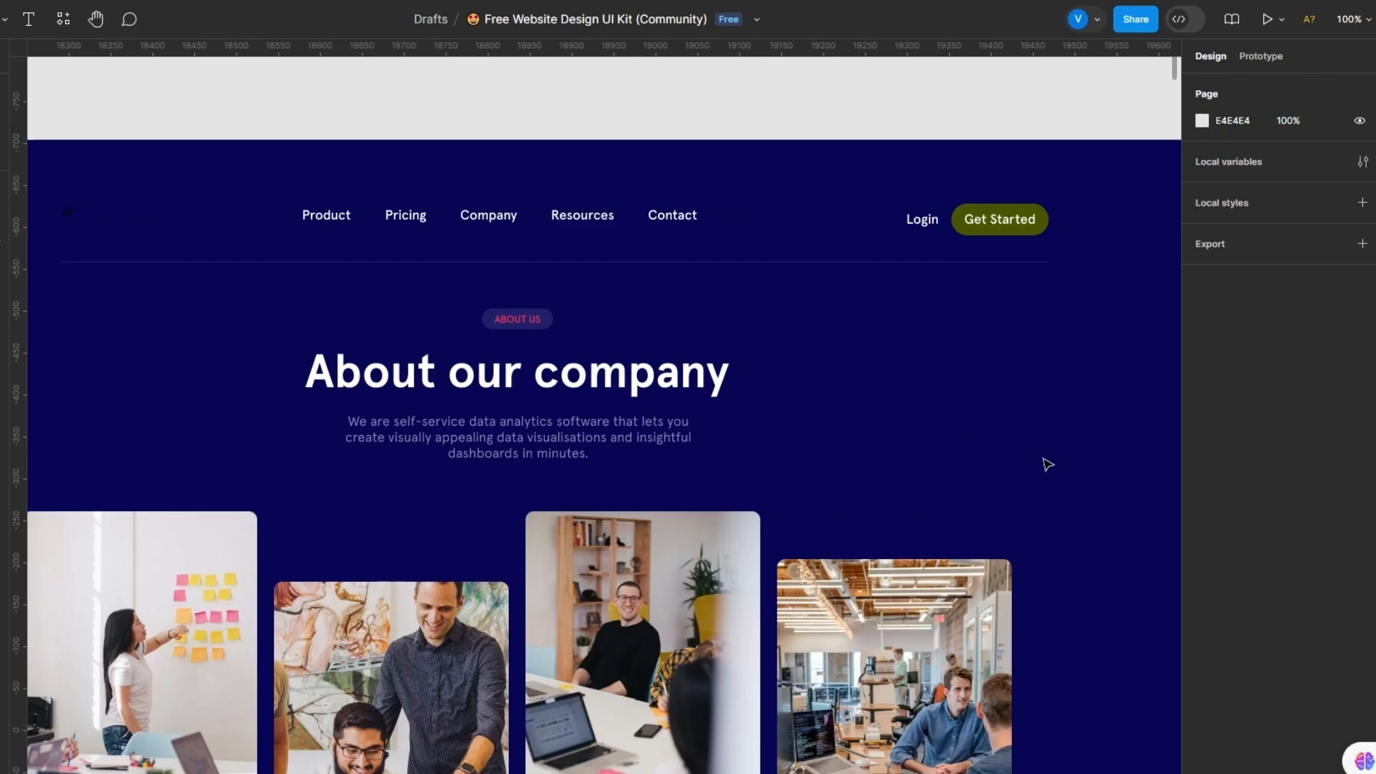
scroll(1044, 467, "down", 3)
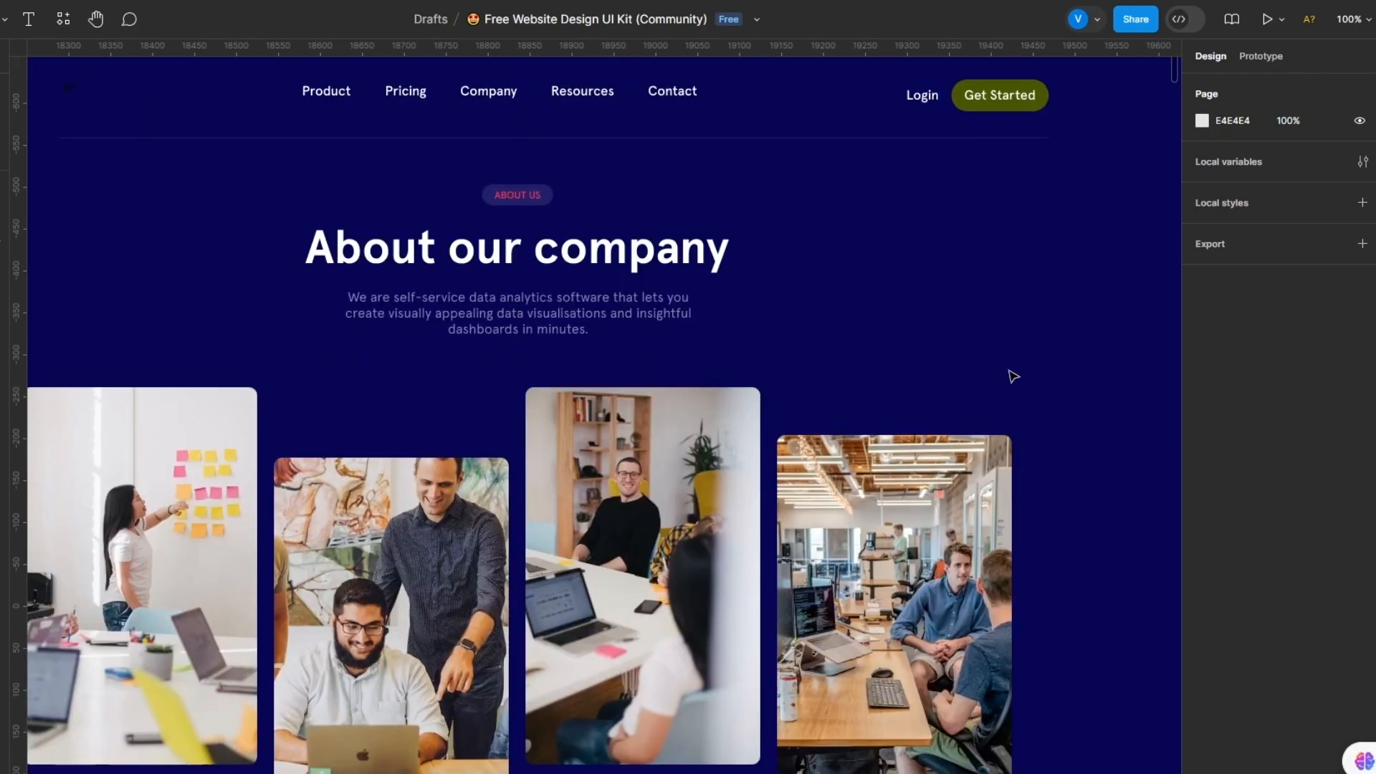
scroll(879, 341, "down", 10)
scroll(879, 341, "down", 5)
scroll(879, 341, "up", 17)
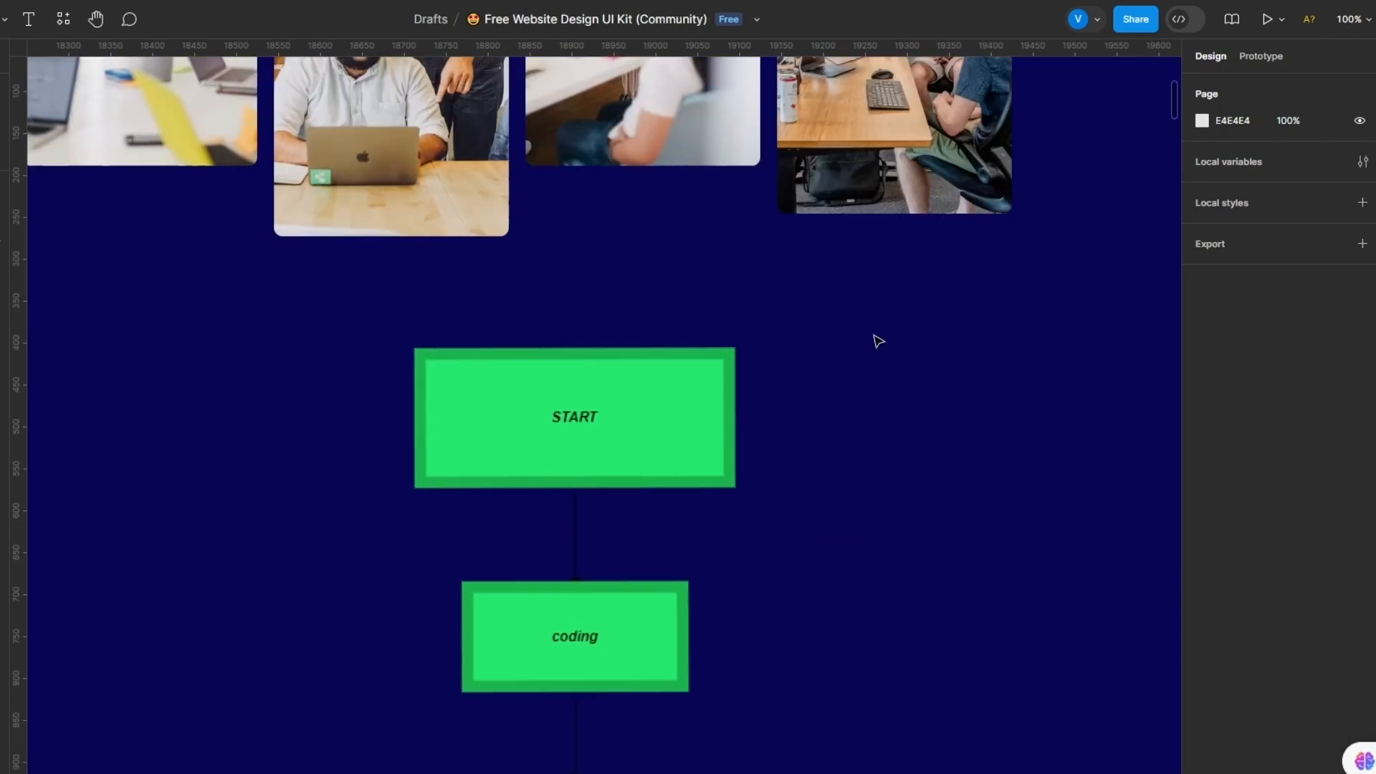
scroll(879, 341, "down", 3)
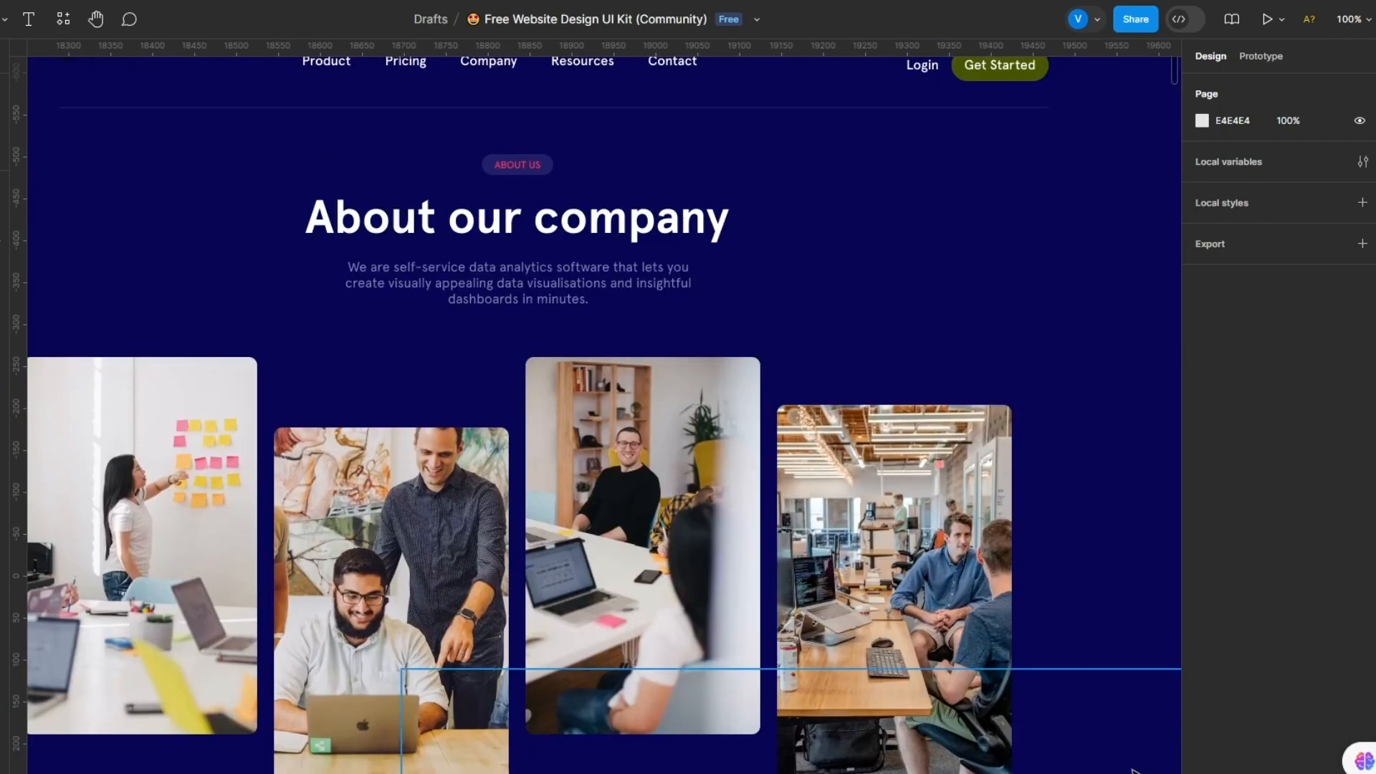
scroll(879, 341, "left", 7)
scroll(879, 342, "right", 7)
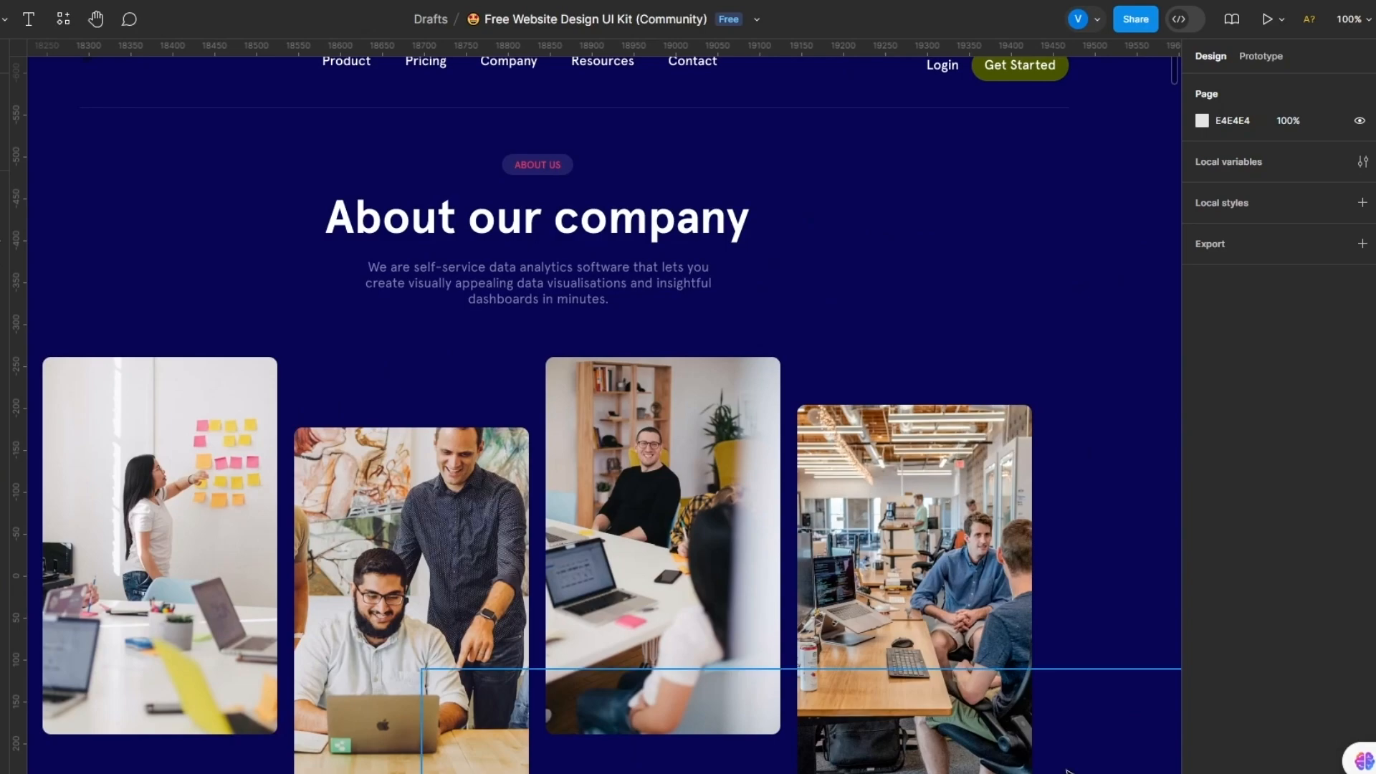
Step: Draw a near-circular ellipse about 987 × 988 over the About our company photos and the top of the flowchart
key("ctrl+minus")
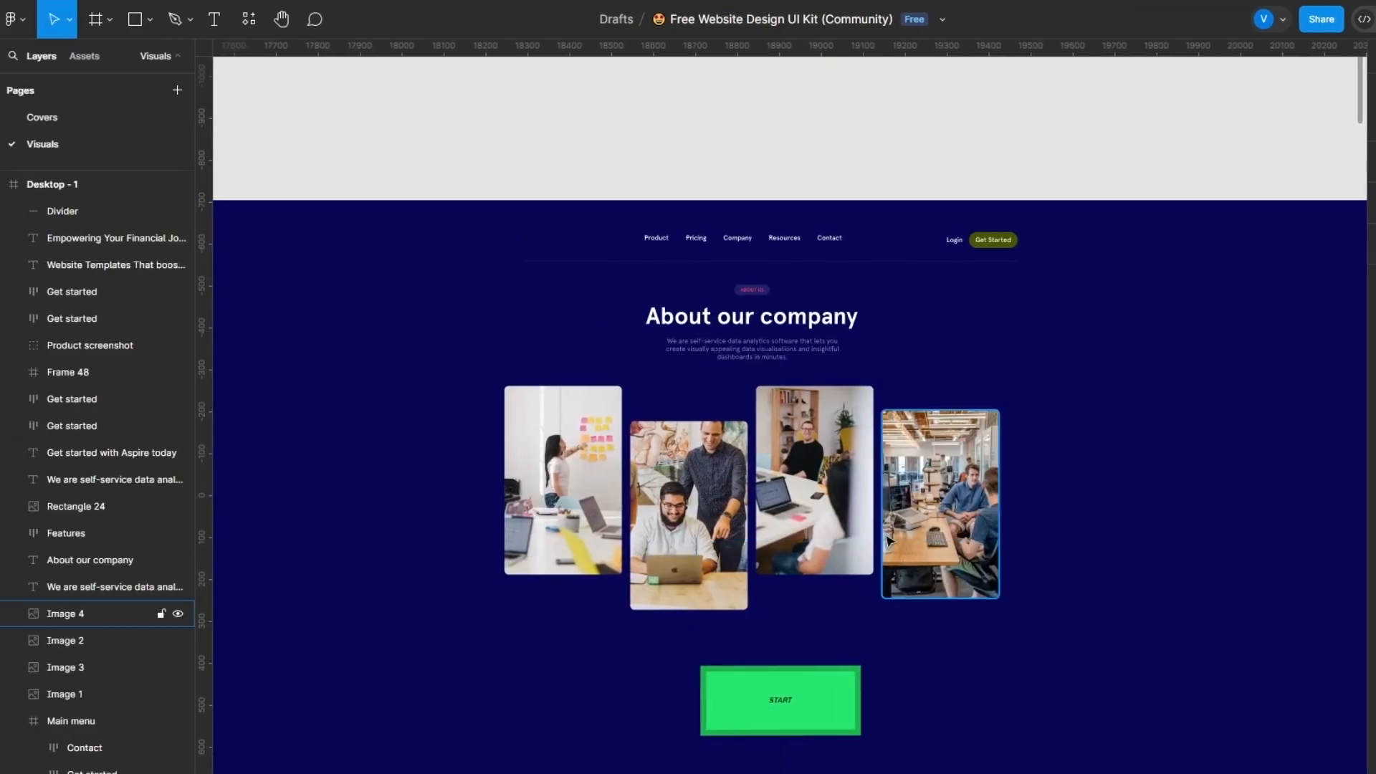
scroll(1252, 717, "down", 3)
left_click(149, 19)
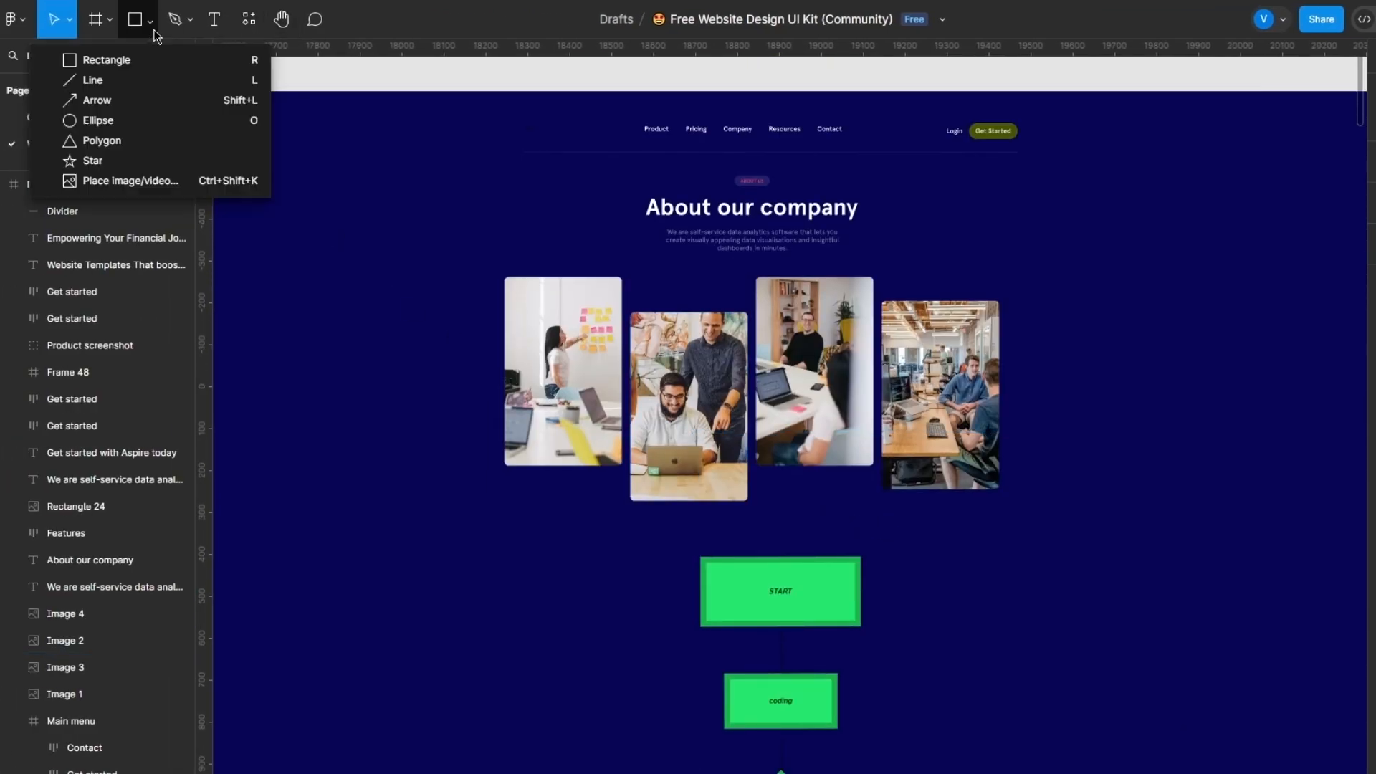
left_click(109, 120)
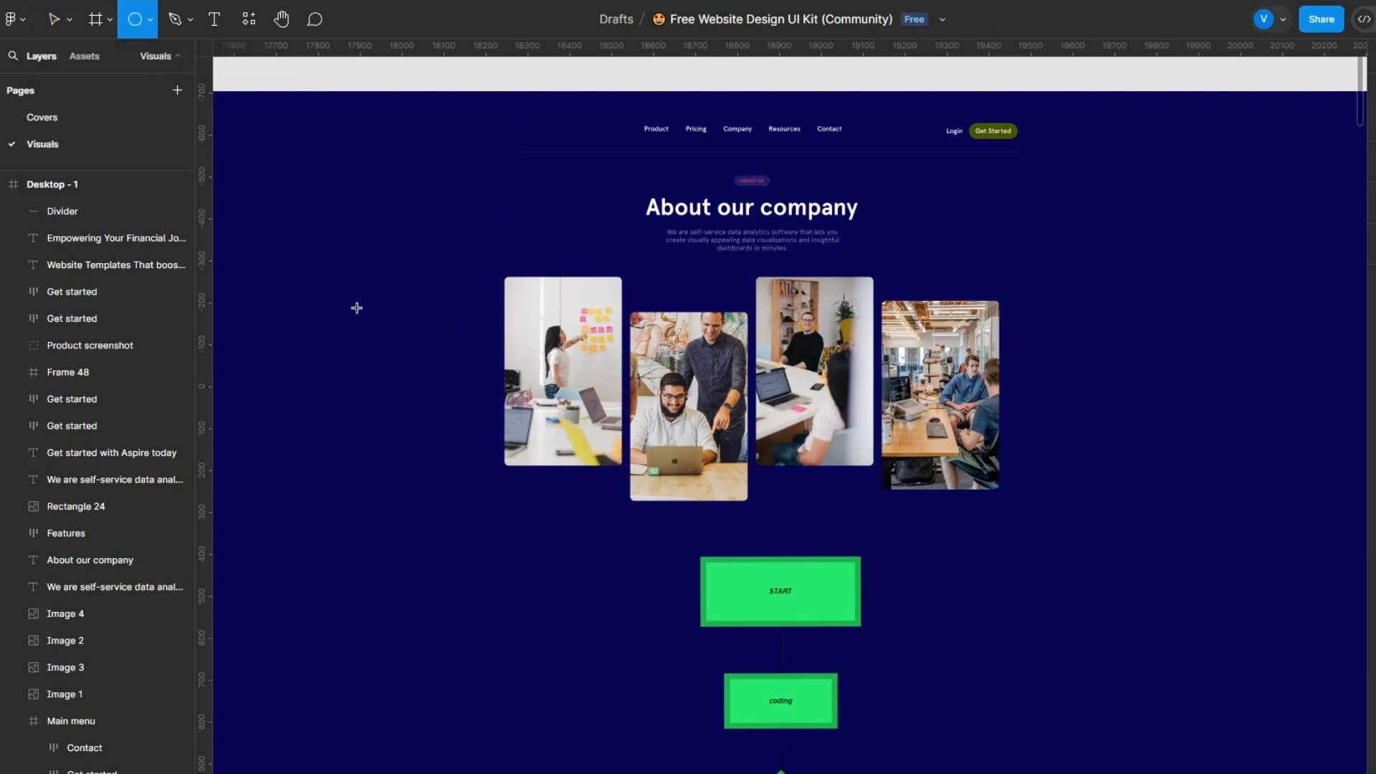
left_click_drag(356, 307, 882, 692)
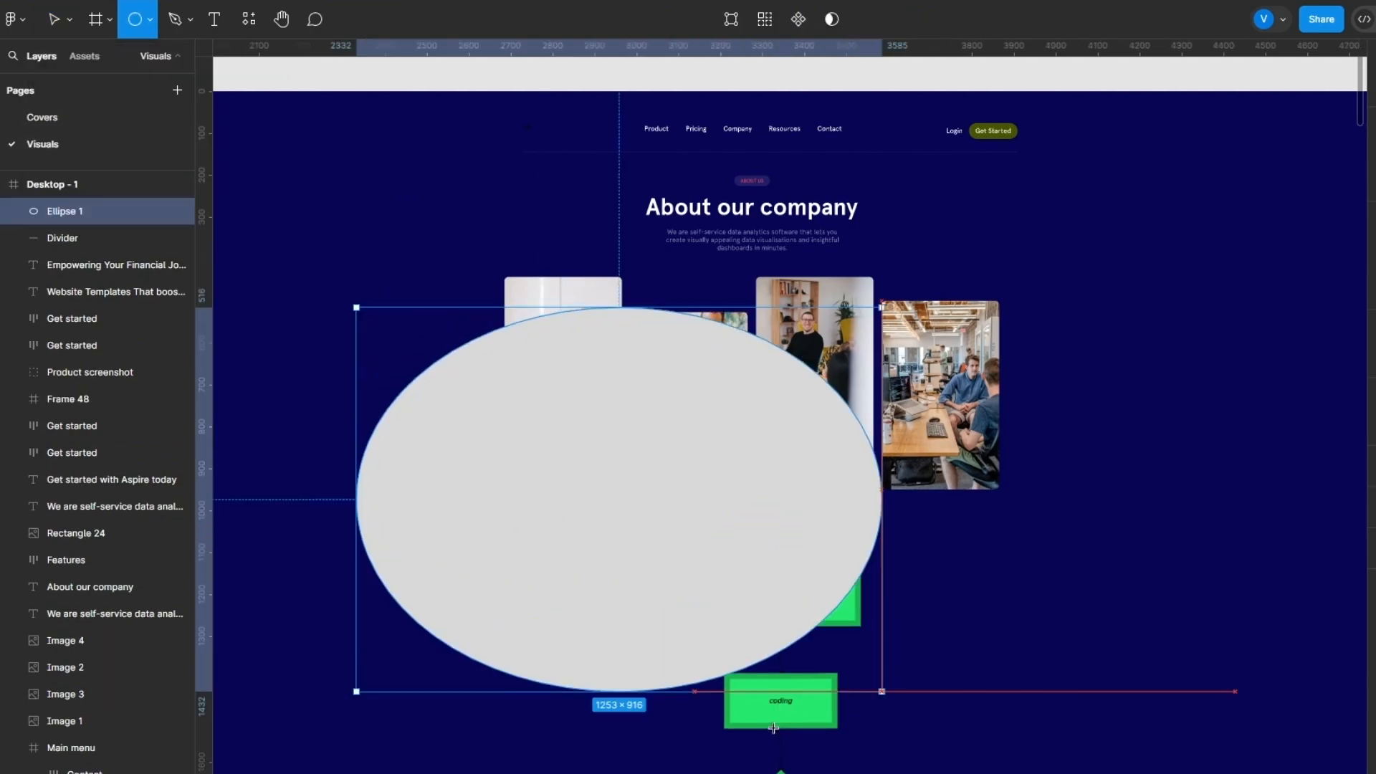
left_click_drag(773, 729, 770, 722)
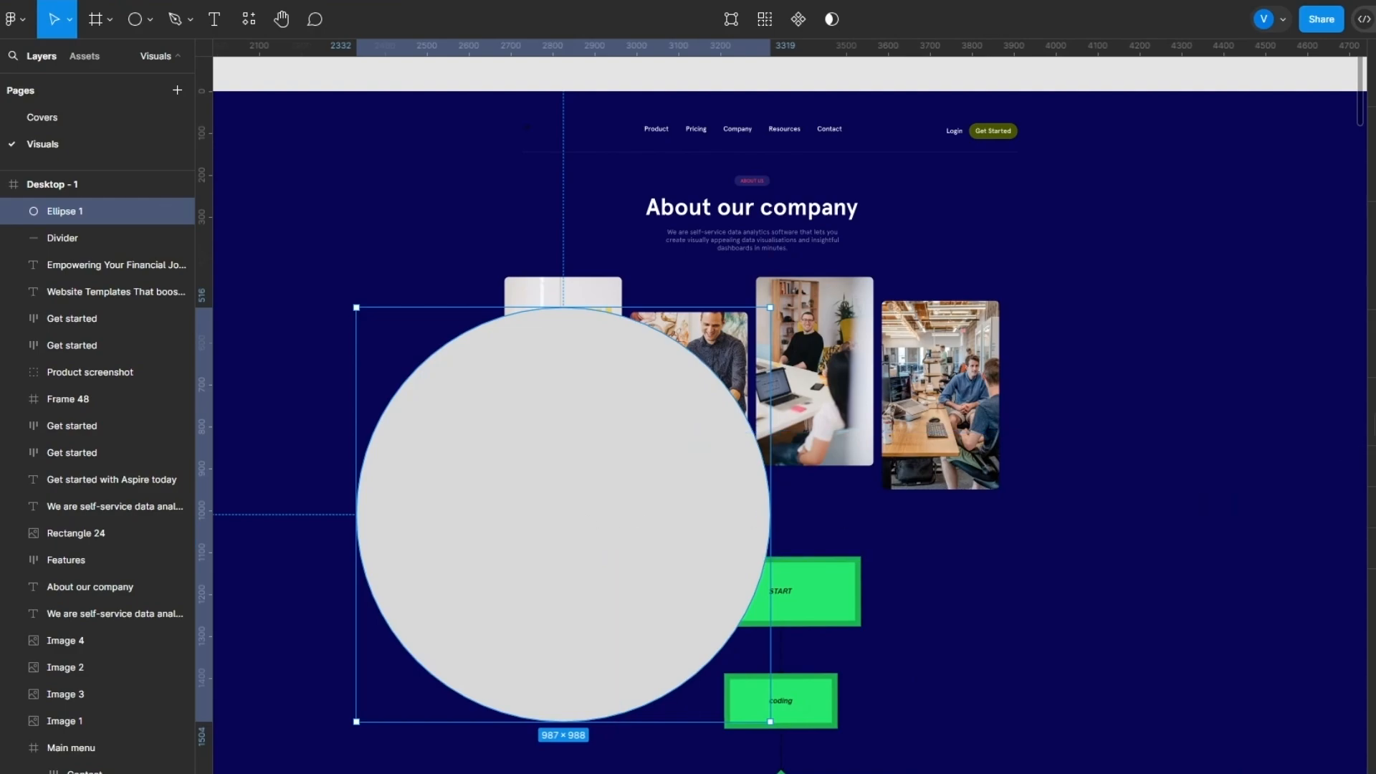
Step: Change the new ellipse's solid fill to light cyan A6FAFF
left_click(1207, 425)
left_click(1109, 576)
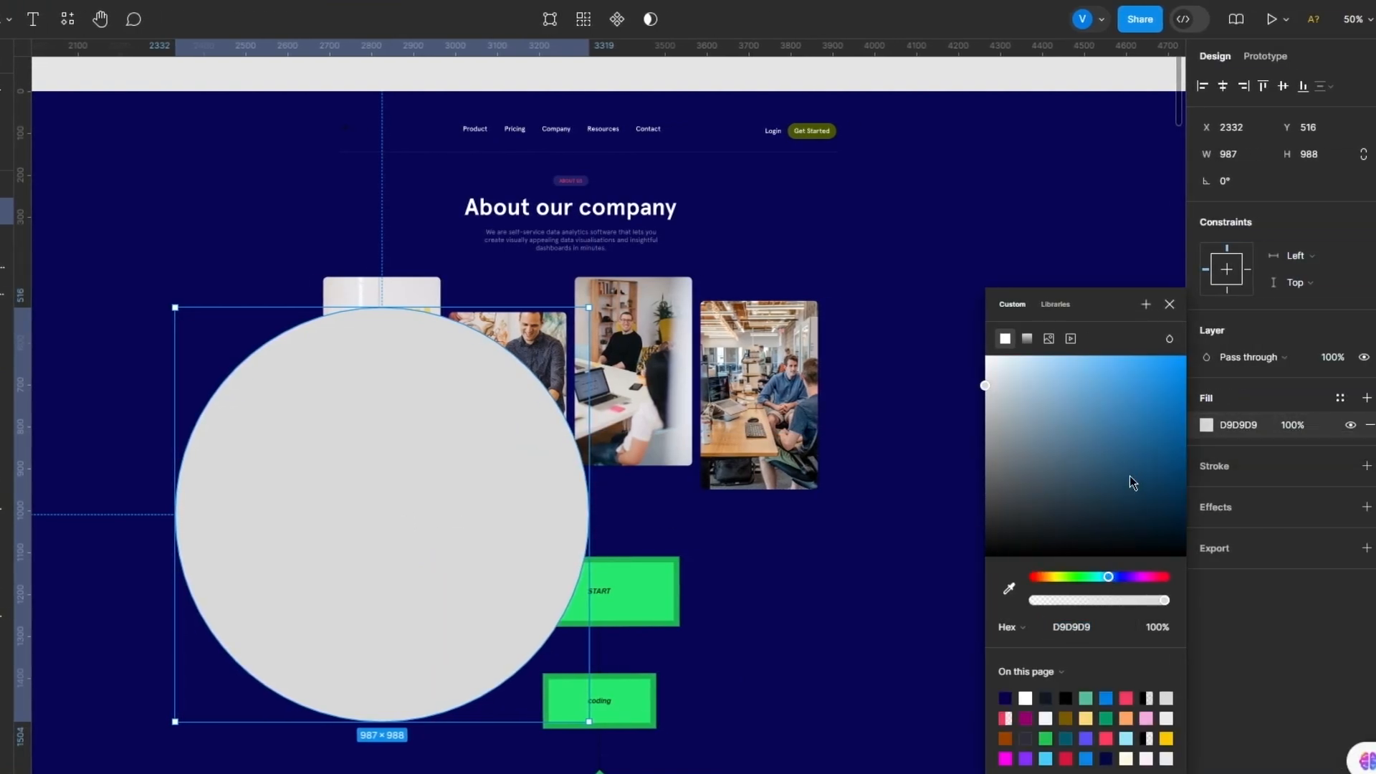
left_click_drag(1130, 475, 1101, 420)
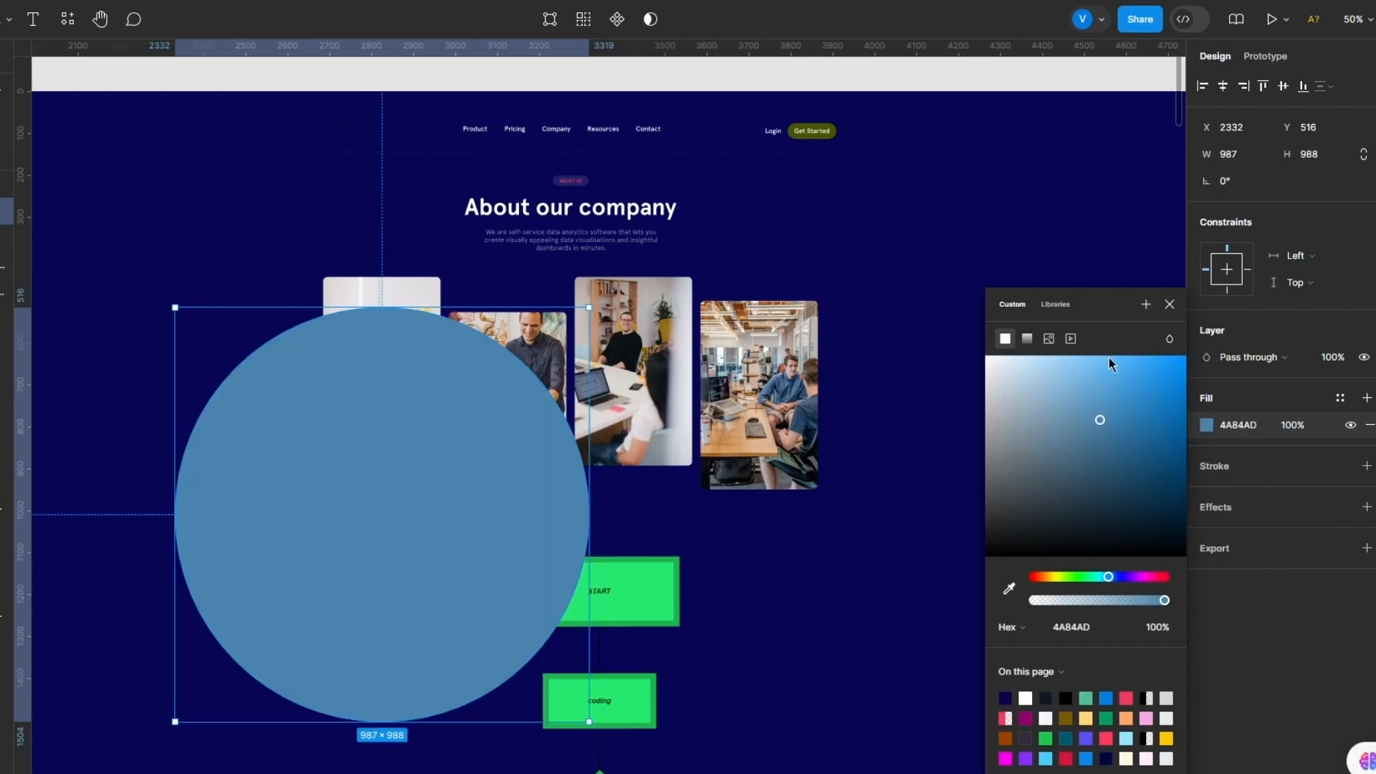
left_click(1061, 371)
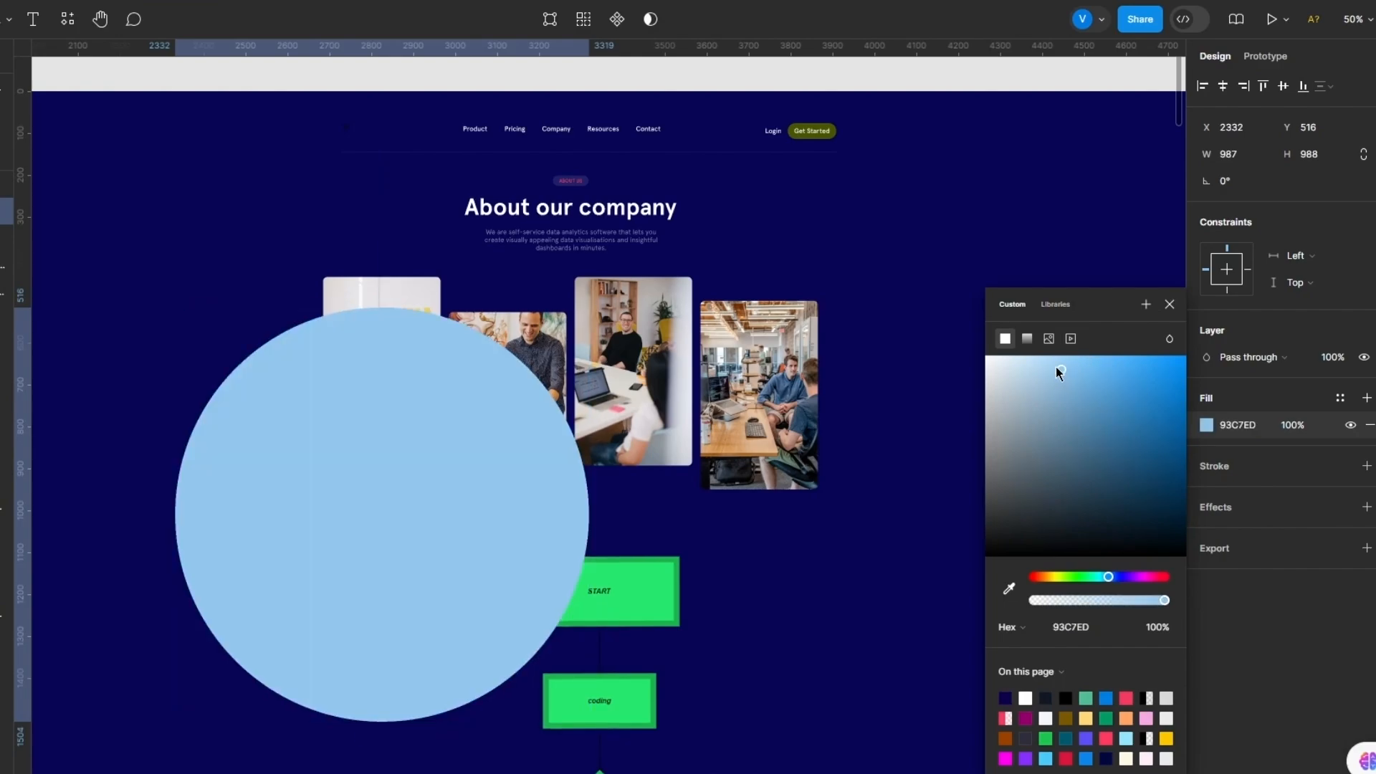
left_click_drag(1112, 575, 1100, 565)
left_click_drag(1111, 387, 1055, 352)
left_click(1167, 306)
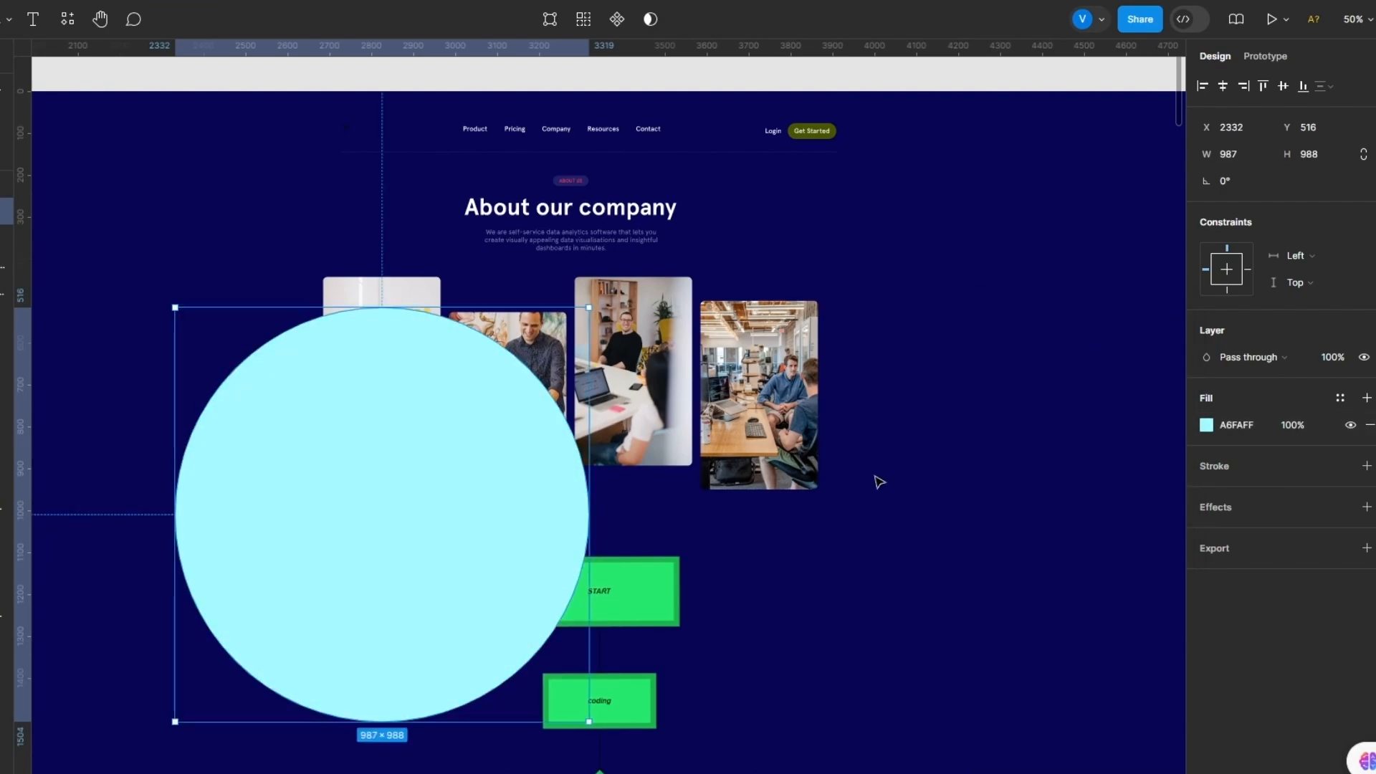
Step: Move the ellipse beside the fourth team photo and enlarge it to about 1226 × 1122, partly overlapping that photo
left_click_drag(476, 479, 1164, 528)
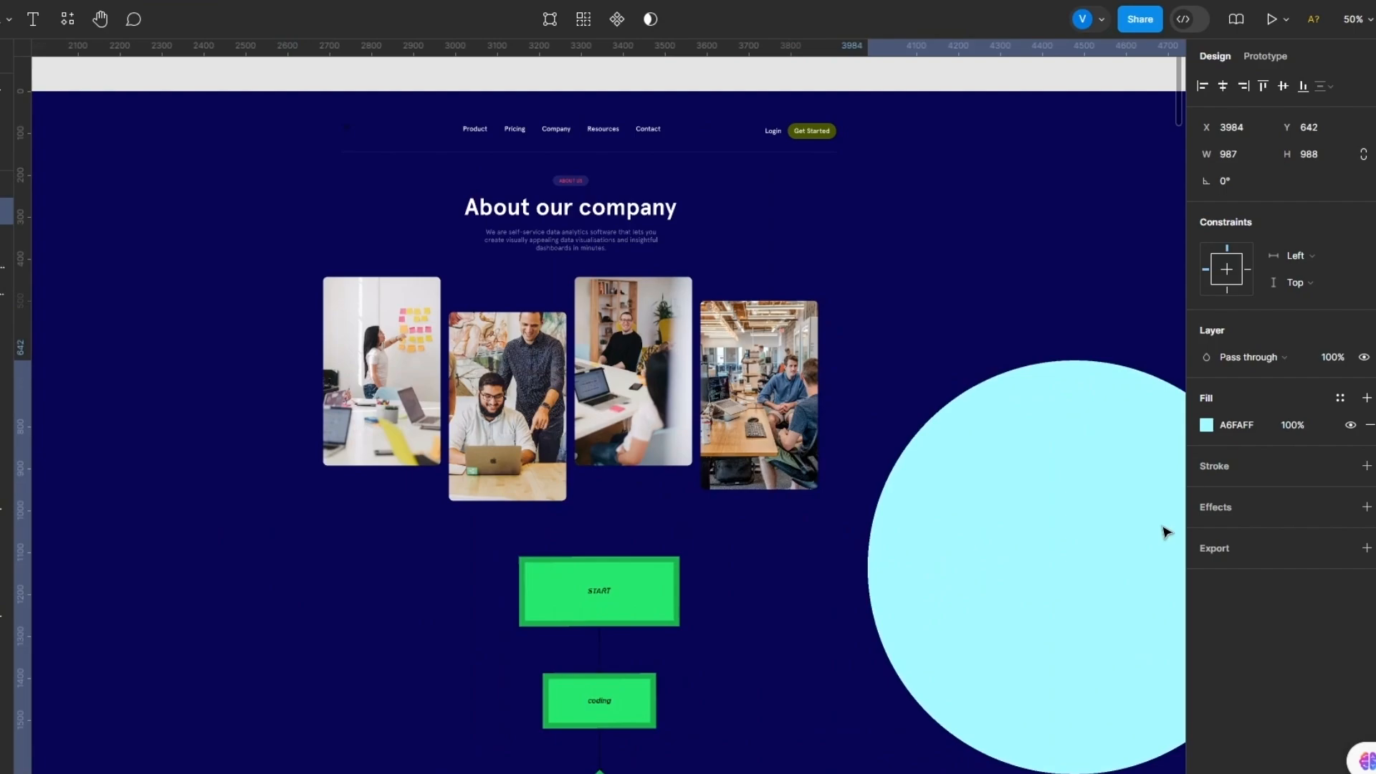
left_click_drag(870, 353, 773, 301)
mouse_move(879, 451)
left_mouse_down()
mouse_move(935, 451)
mouse_move(878, 454)
left_mouse_up()
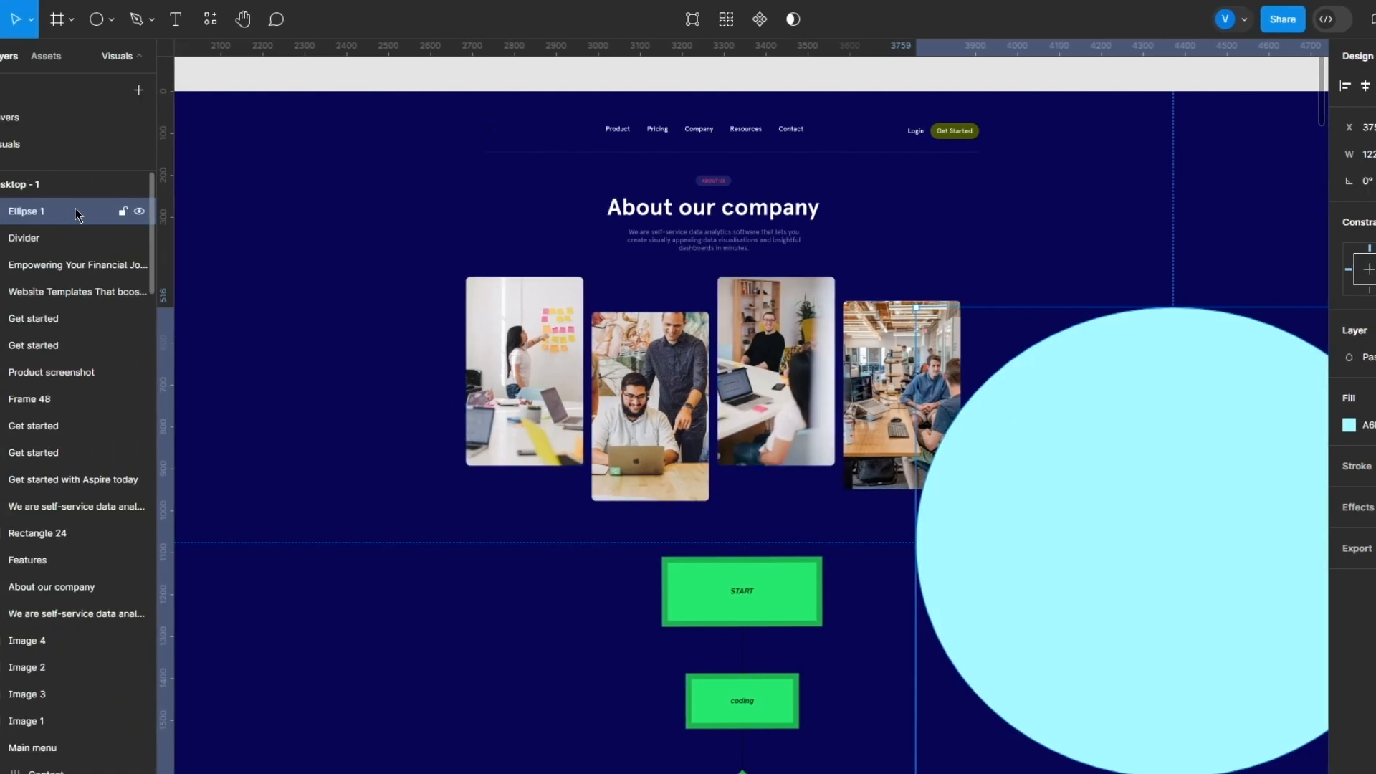
Step: Reorder the Ellipse 1 layer so it sits between Image 2 and Image 3, behind the fourth team photo
left_click_drag(75, 211, 65, 410)
left_click_drag(90, 394, 96, 561)
key("ctrl+z")
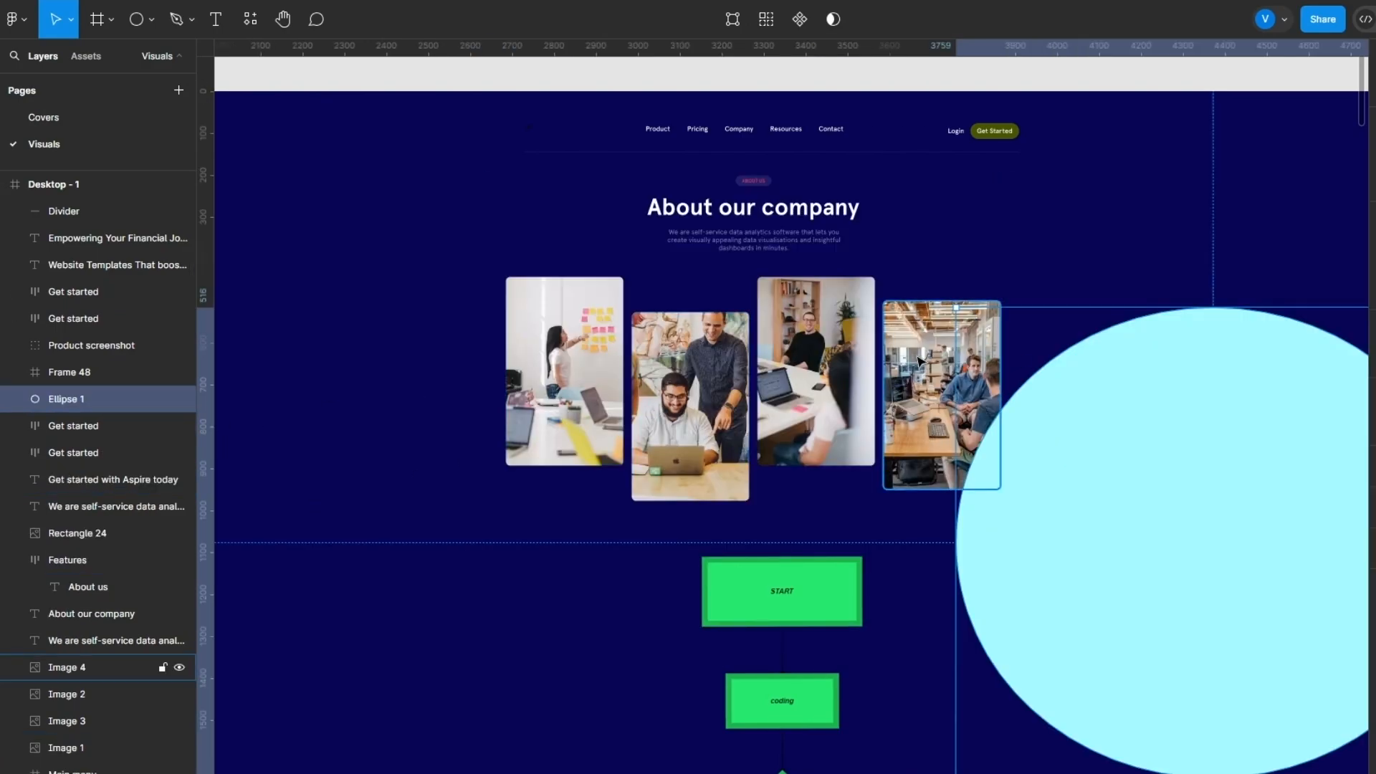
left_click_drag(85, 398, 100, 727)
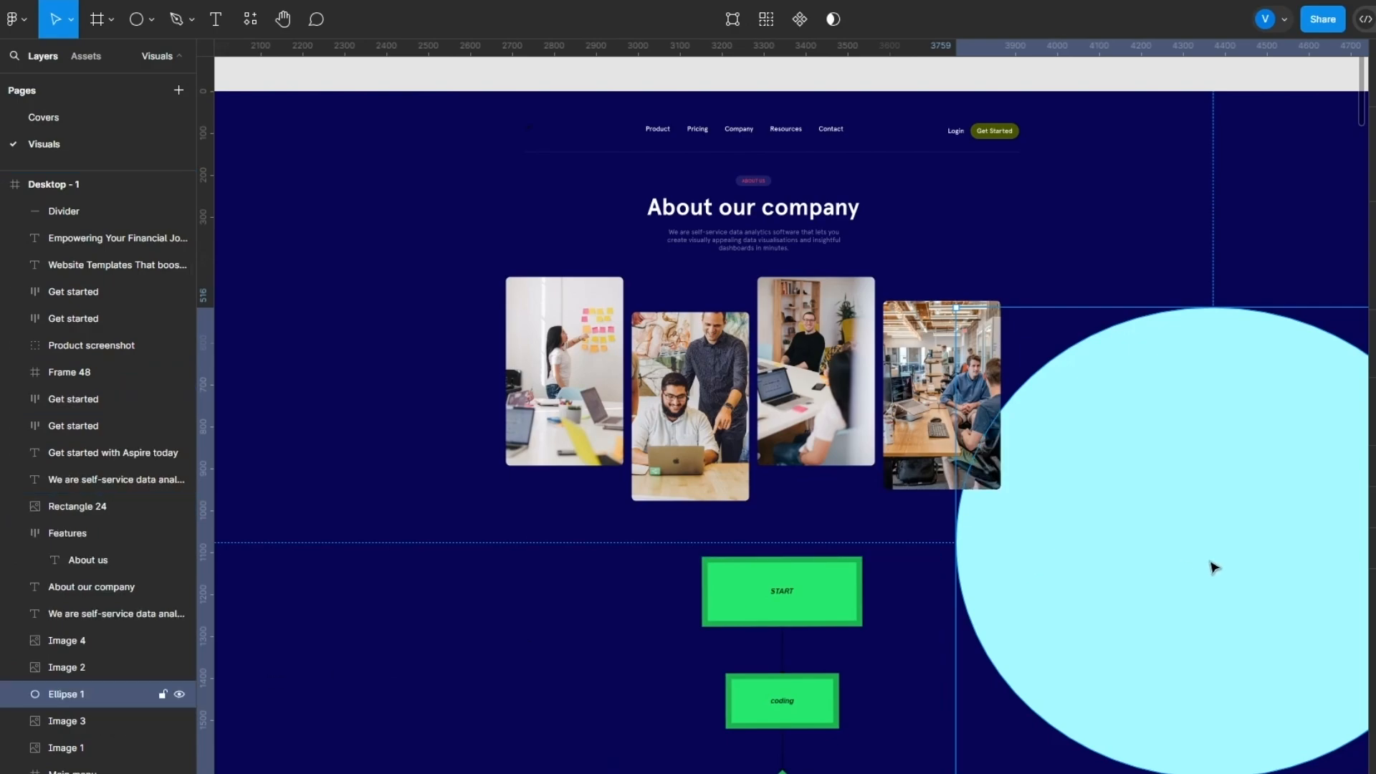
Step: Shift the cyan ellipse upward and enlarge it to about 1351 × 1212 behind the fourth team photo
scroll(1043, 388, "down", 2)
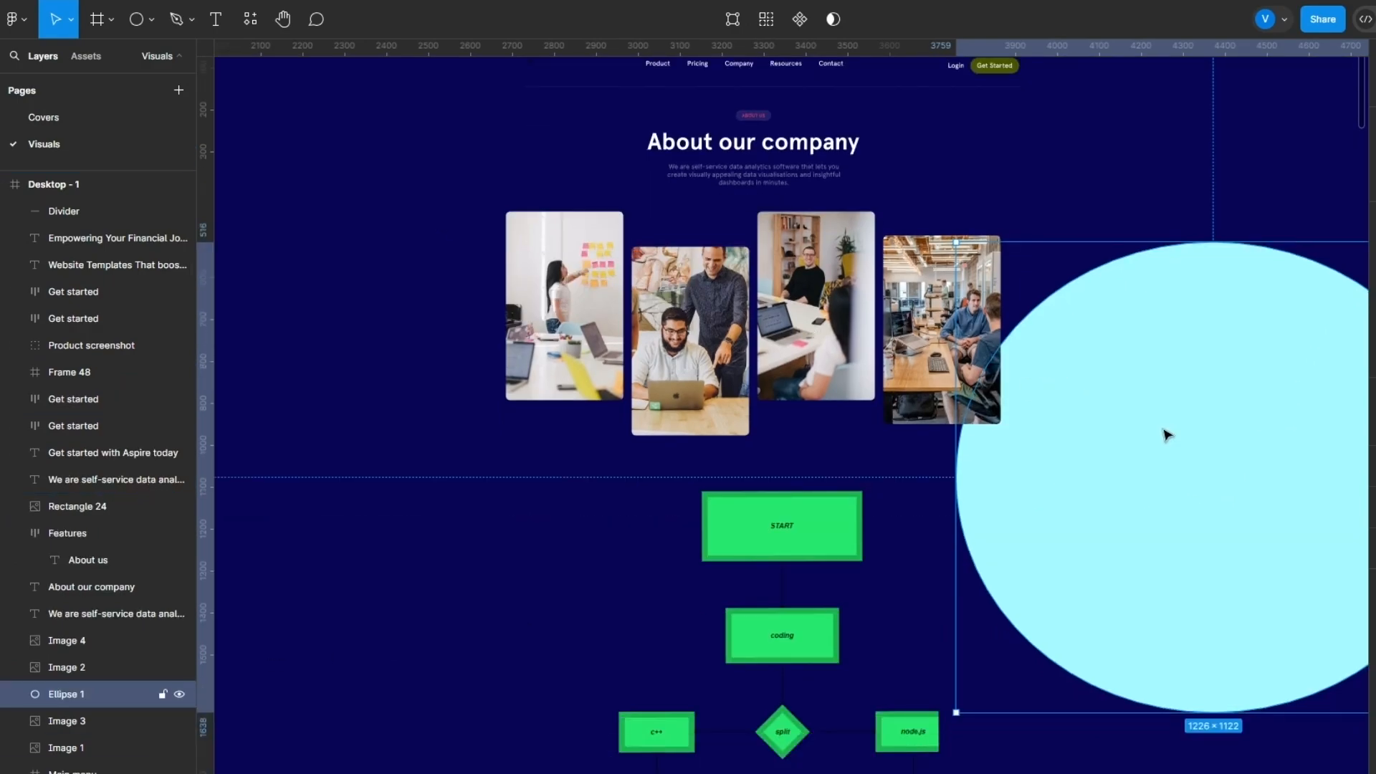
left_click_drag(1165, 435, 1223, 455)
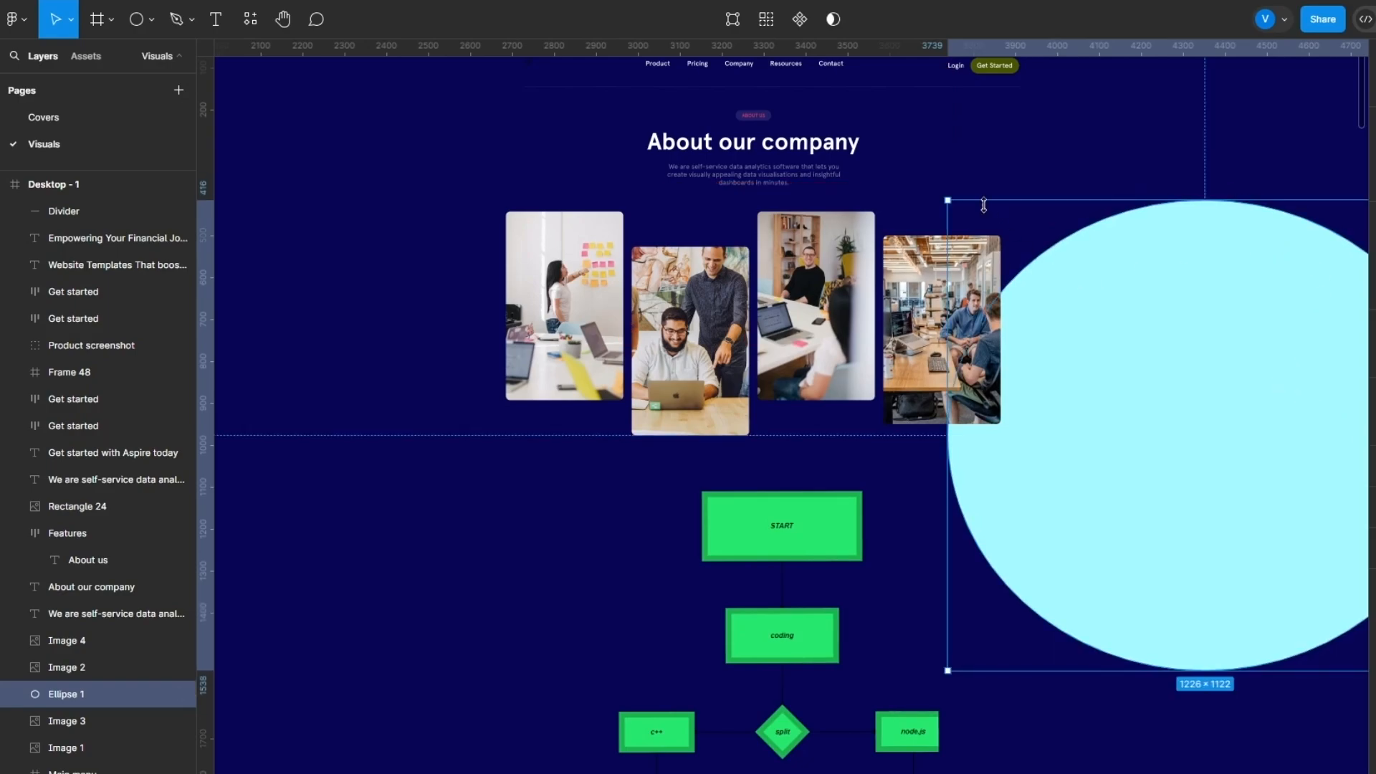
left_click_drag(945, 204, 896, 165)
mouse_move(1170, 334)
left_mouse_down()
mouse_move(1182, 358)
mouse_move(1197, 353)
mouse_move(1179, 336)
left_mouse_up()
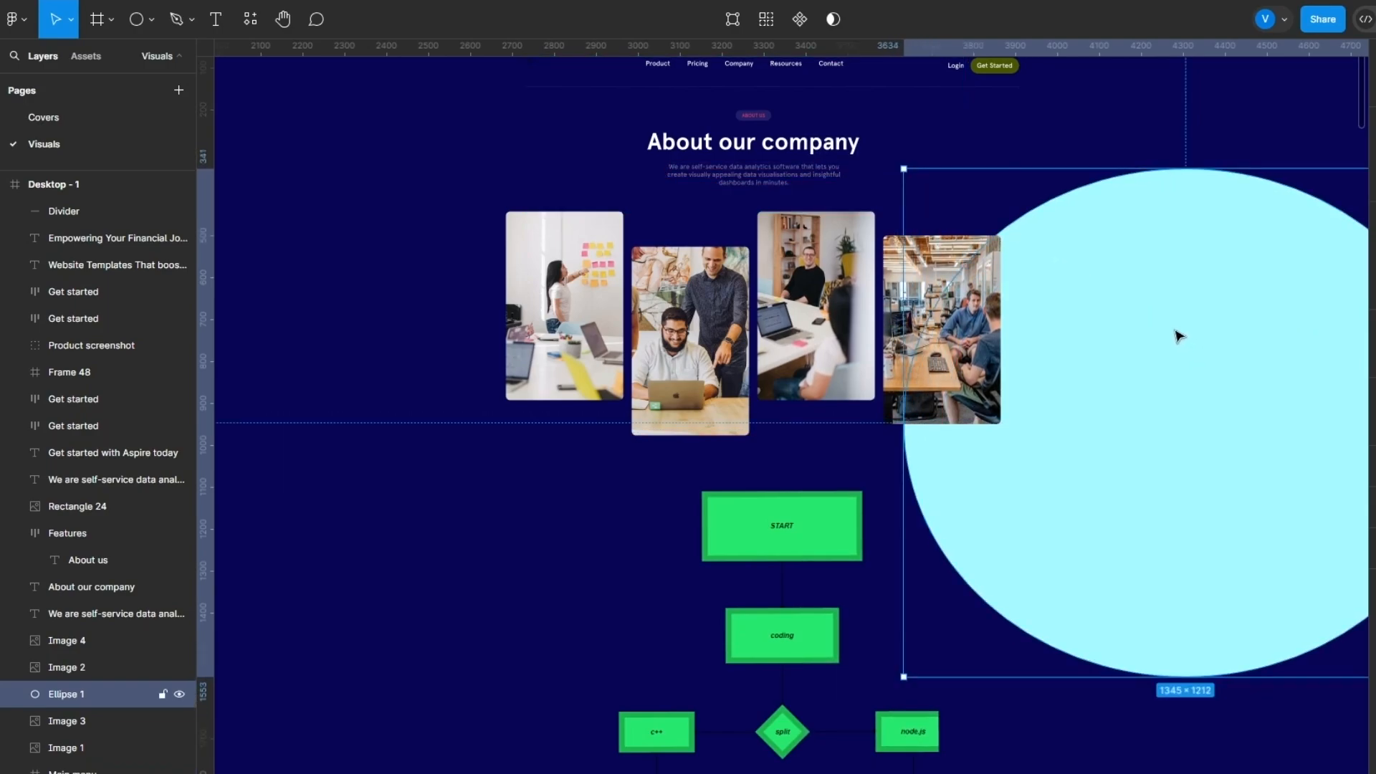
mouse_move(903, 155)
left_mouse_down()
mouse_move(917, 154)
mouse_move(901, 154)
left_mouse_up()
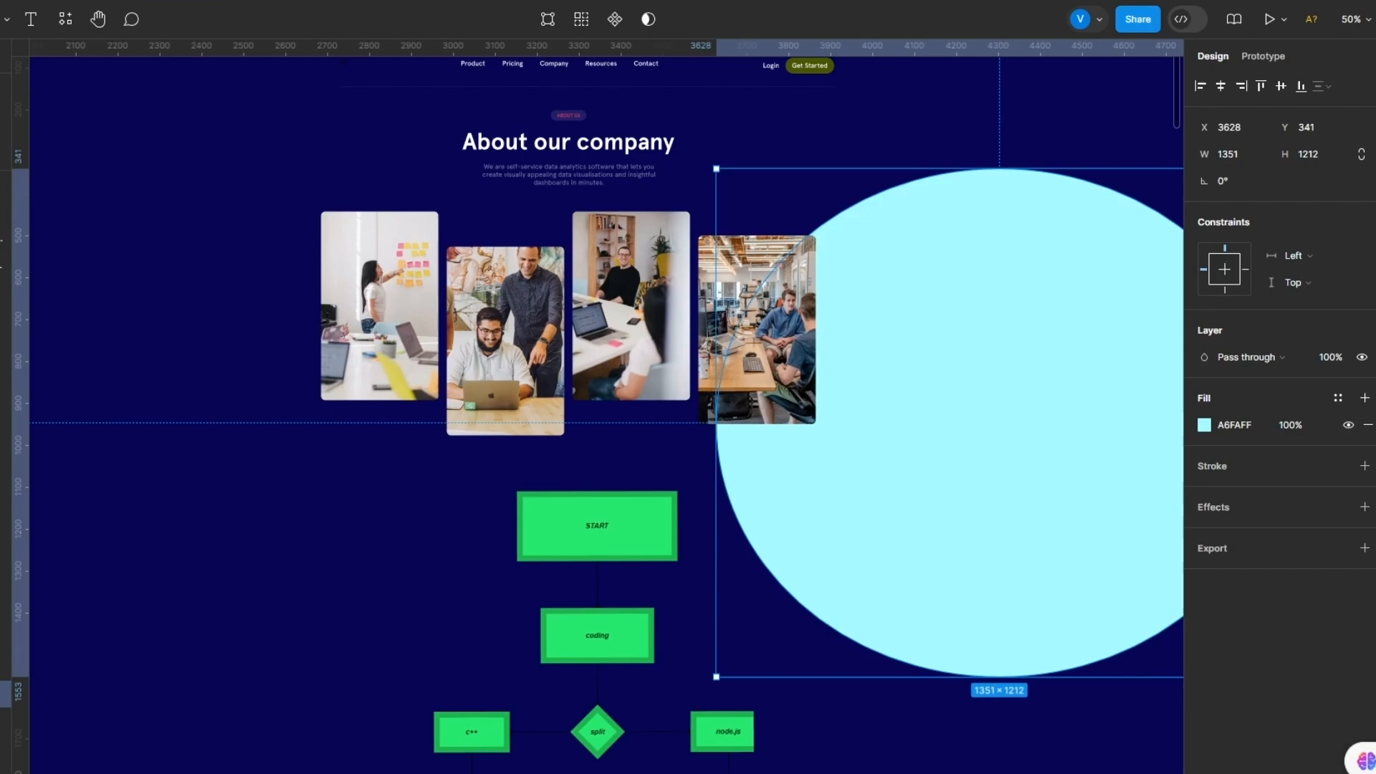
Step: Add an effect to the cyan ellipse and set its type to Layer blur
left_click(1259, 508)
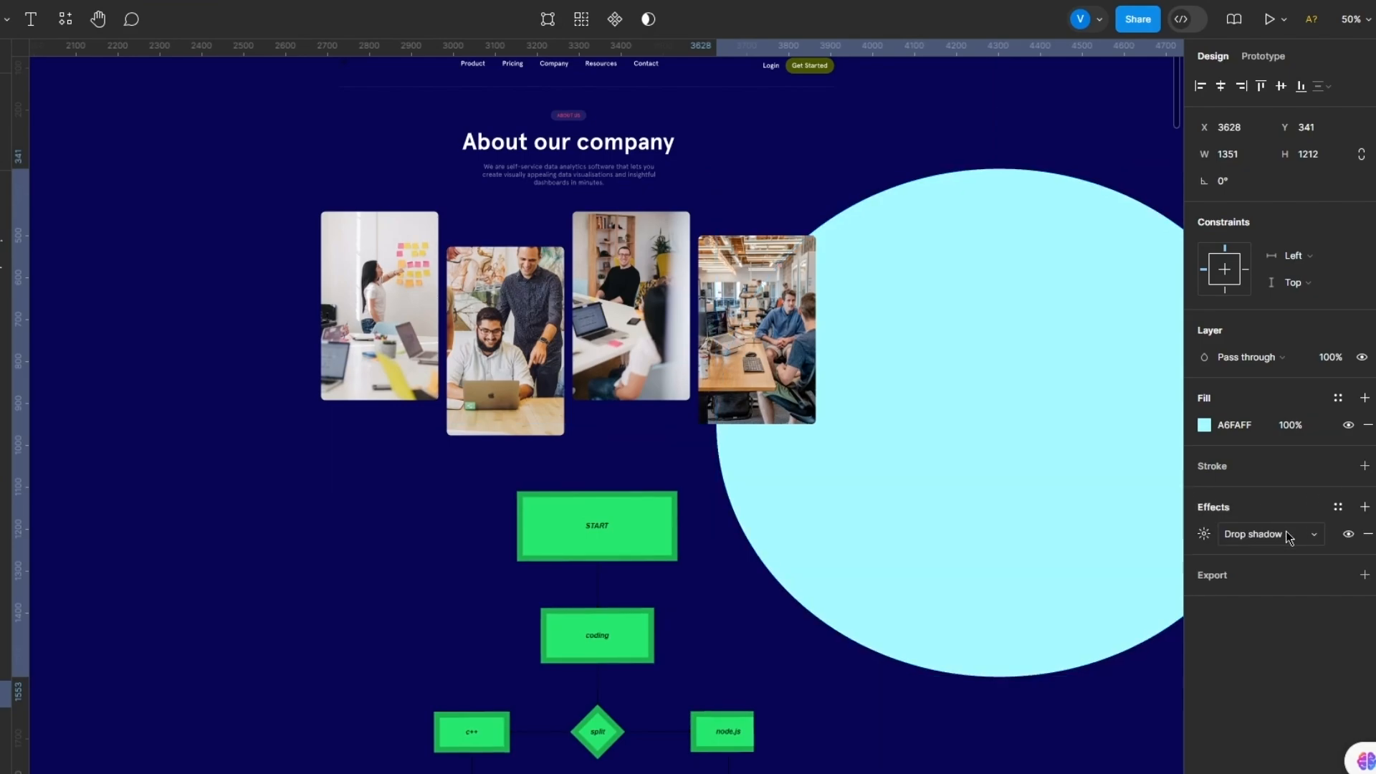
left_click(1262, 536)
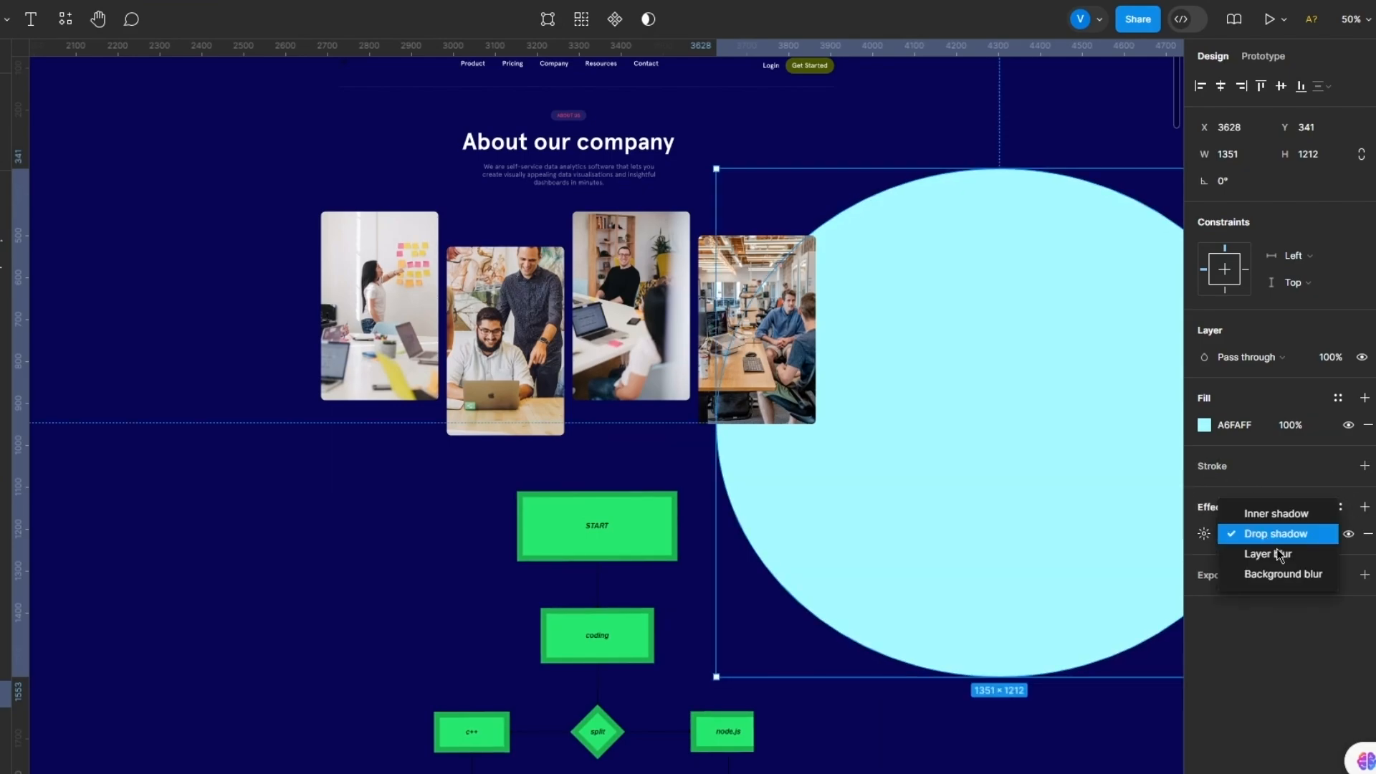
left_click(1274, 552)
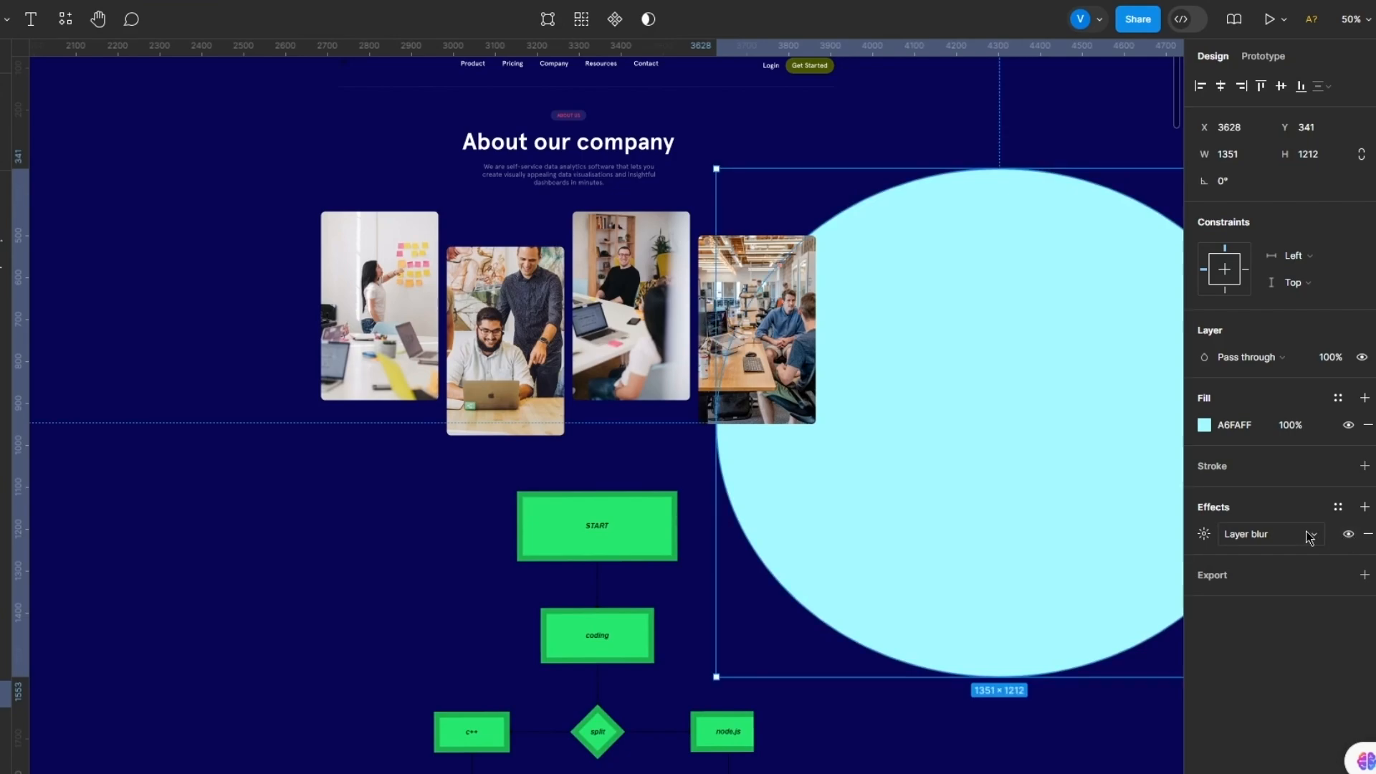
Step: Increase the ellipse's layer blur to 643.1 for a soft background glow, and close the blur settings
left_click(1200, 537)
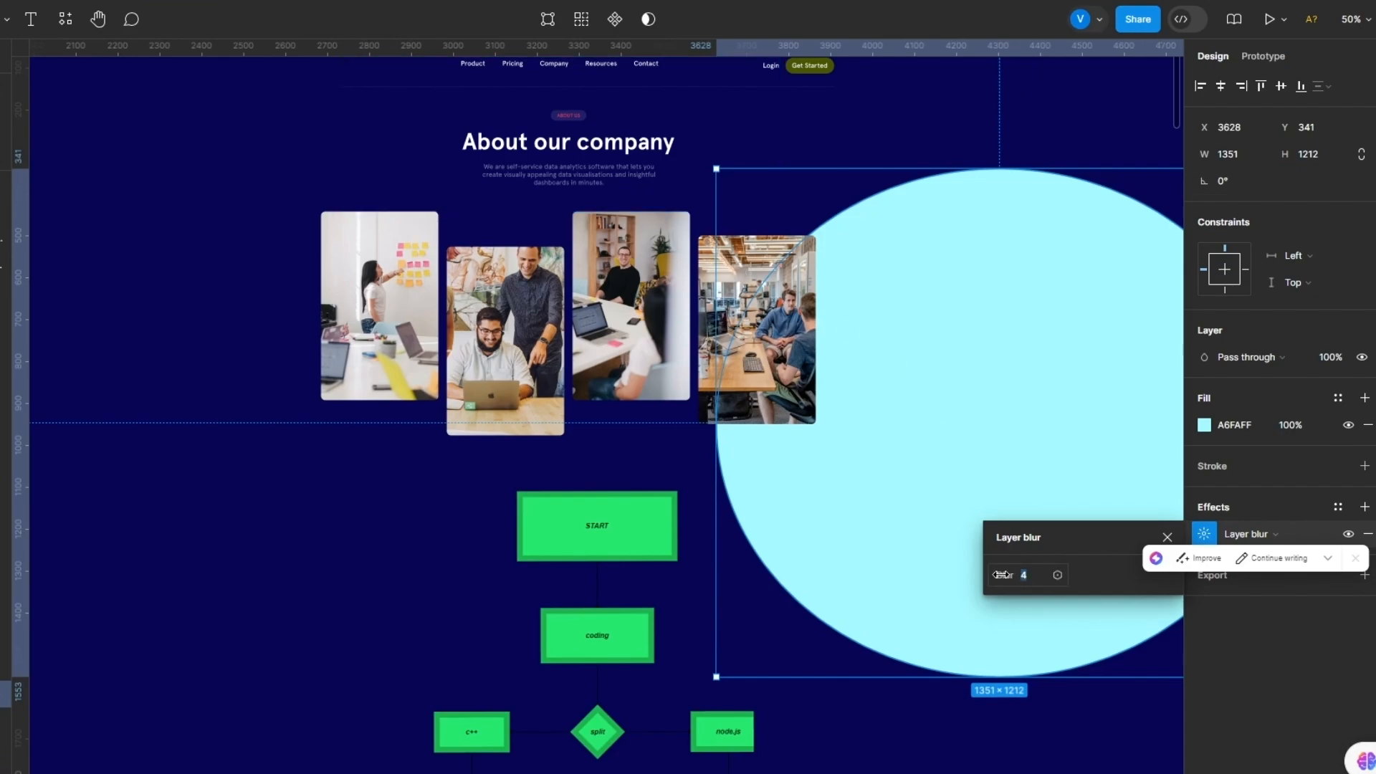
left_click_drag(1001, 574, 1068, 608)
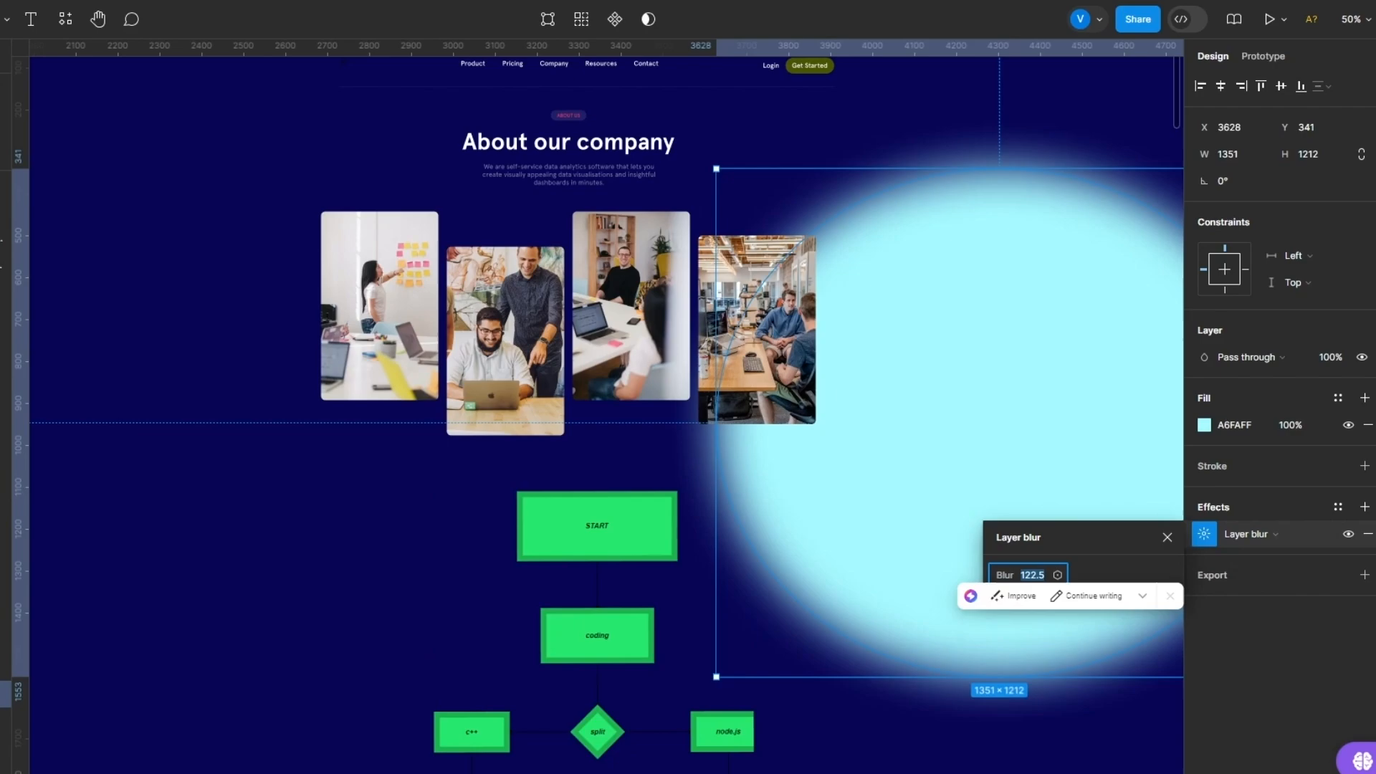
left_click_drag(1001, 570, 1022, 570)
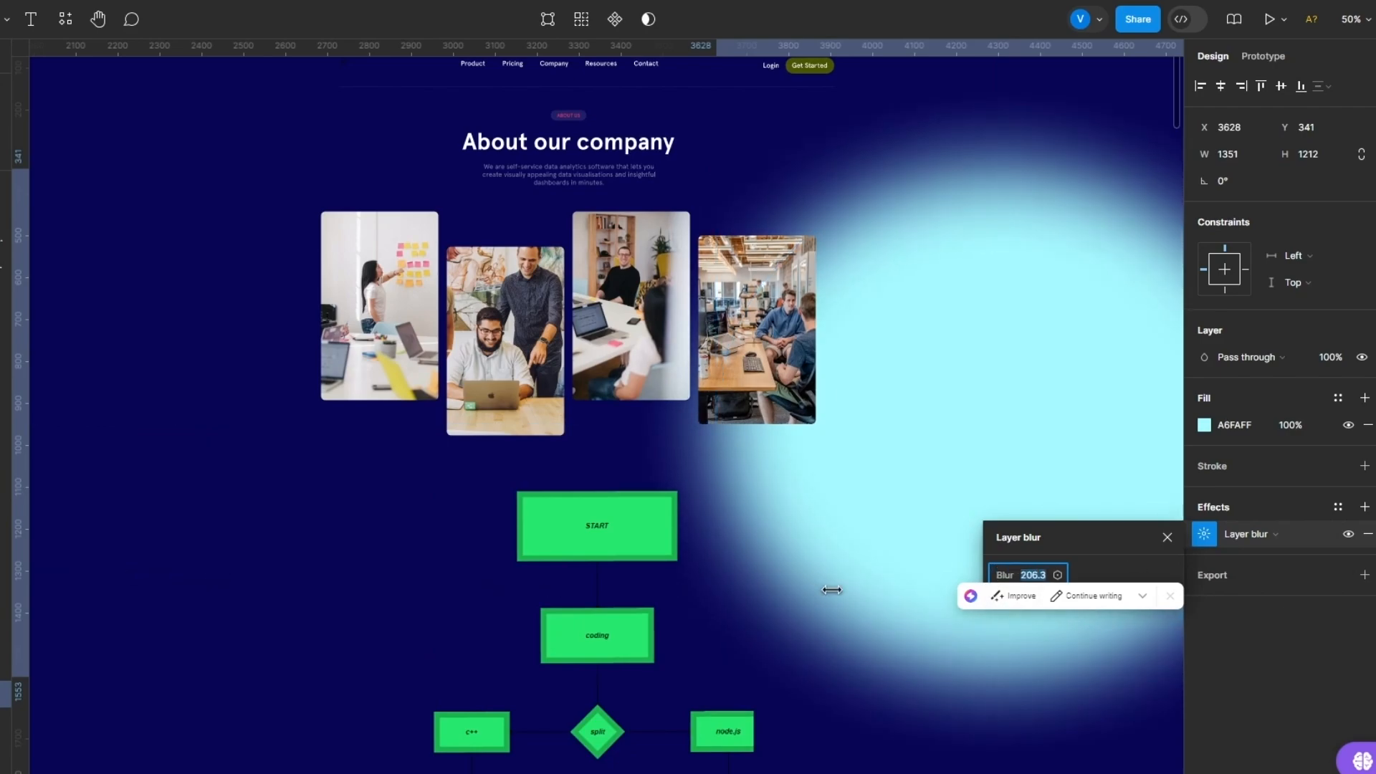
left_click_drag(832, 590, 840, 598)
left_click_drag(1112, 581, 1126, 582)
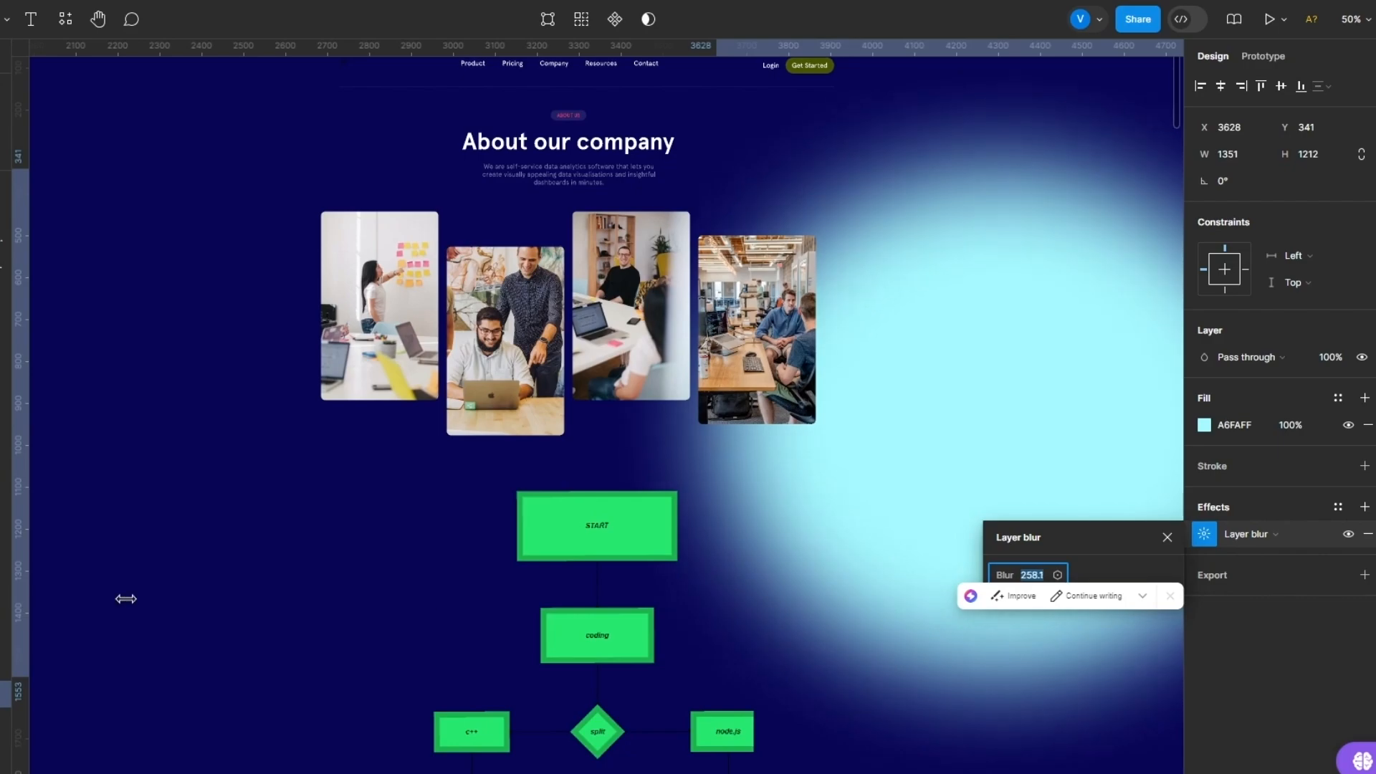
left_click_drag(784, 615, 846, 613)
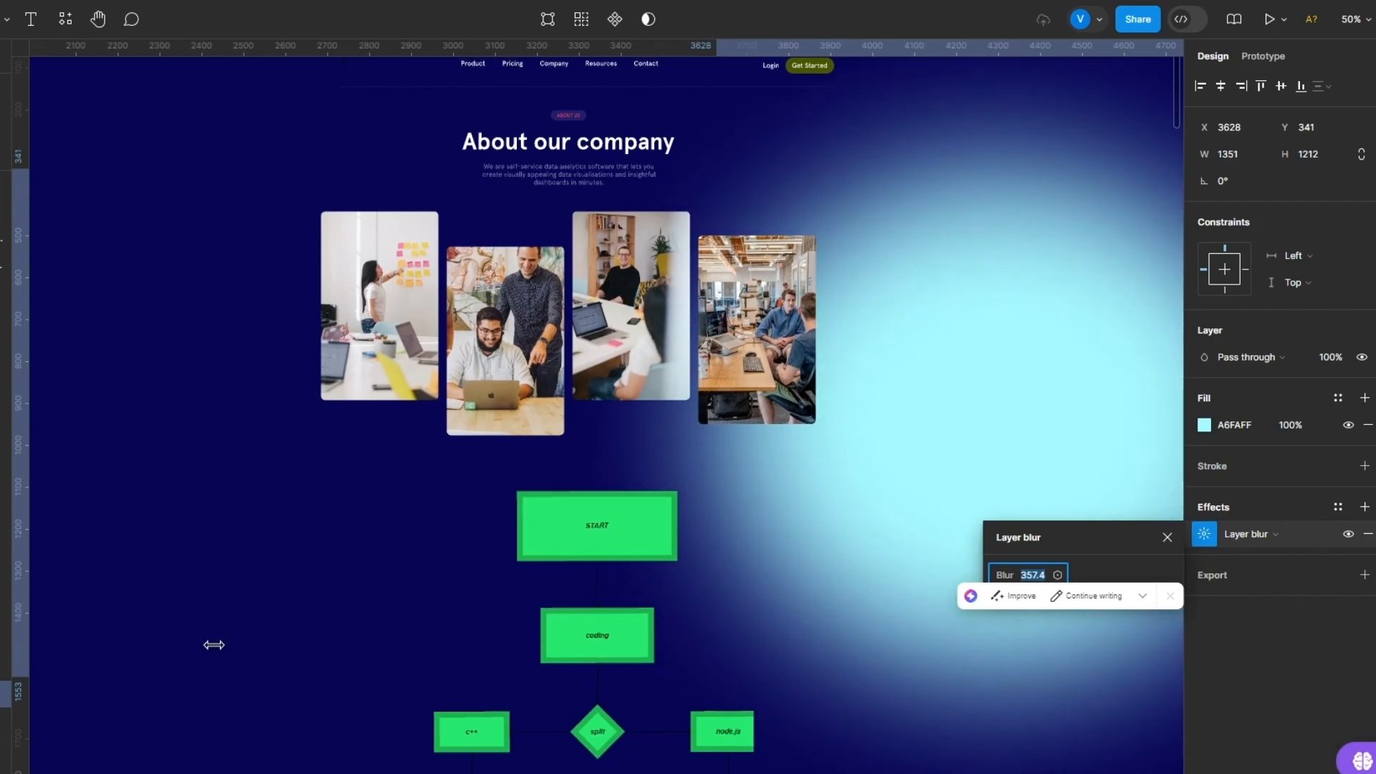
left_click_drag(214, 645, 595, 559)
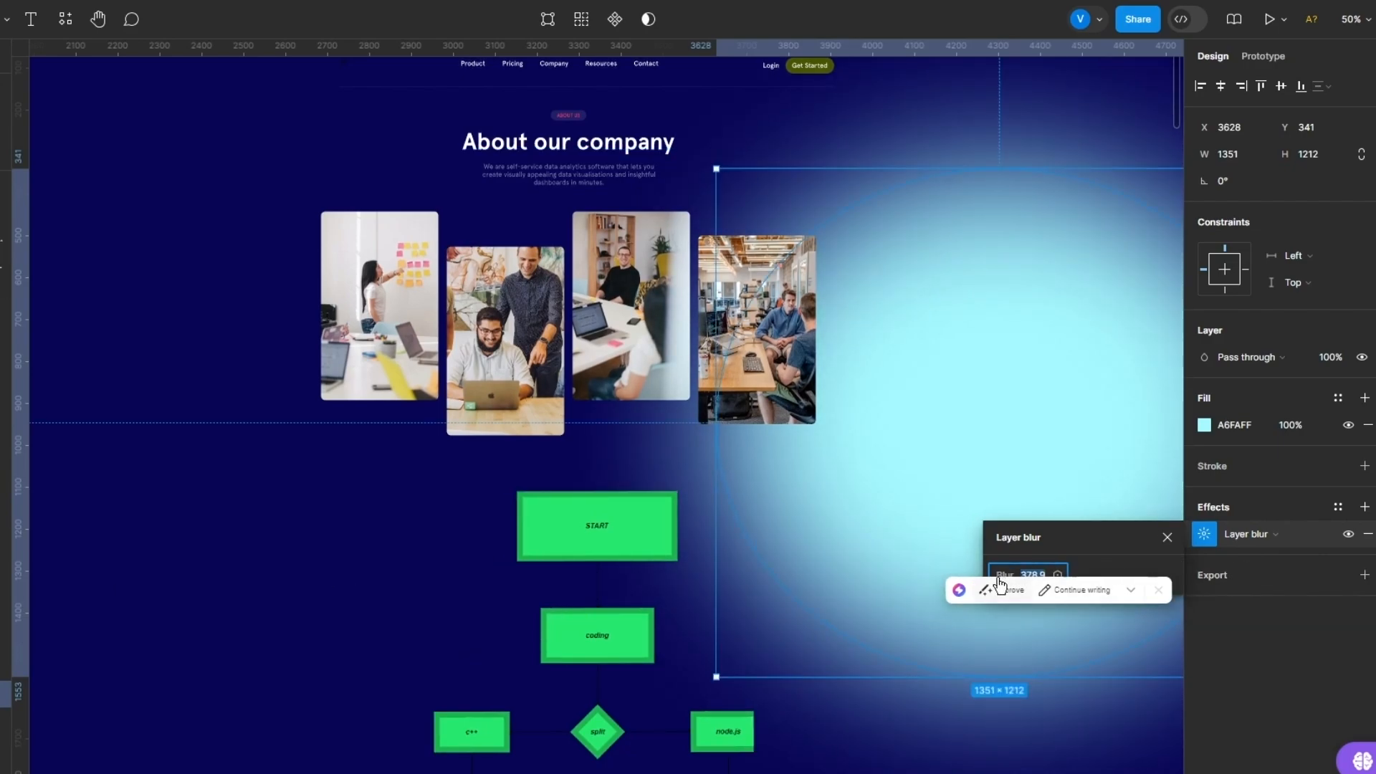
left_click_drag(1001, 573, 1260, 572)
left_click_drag(1362, 595, 145, 596)
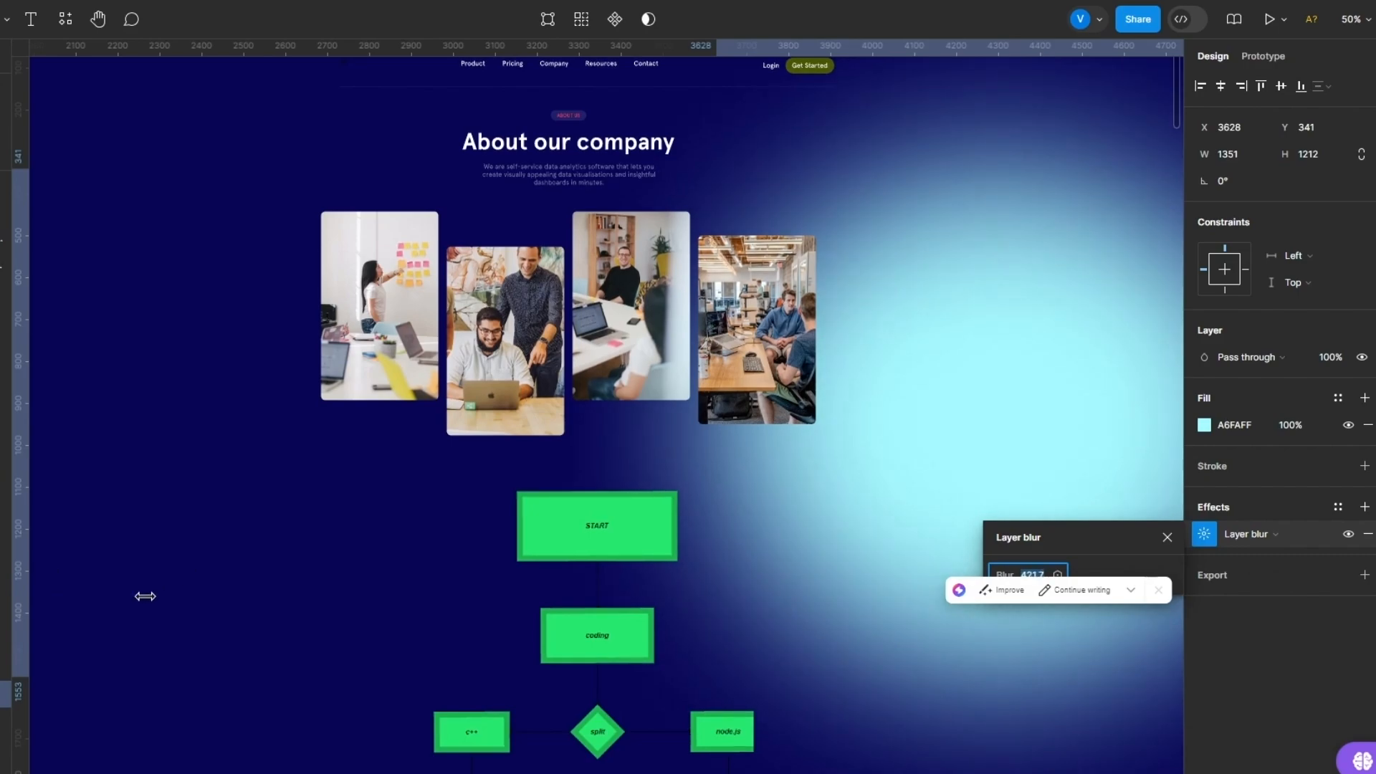
left_click_drag(425, 608, 1342, 561)
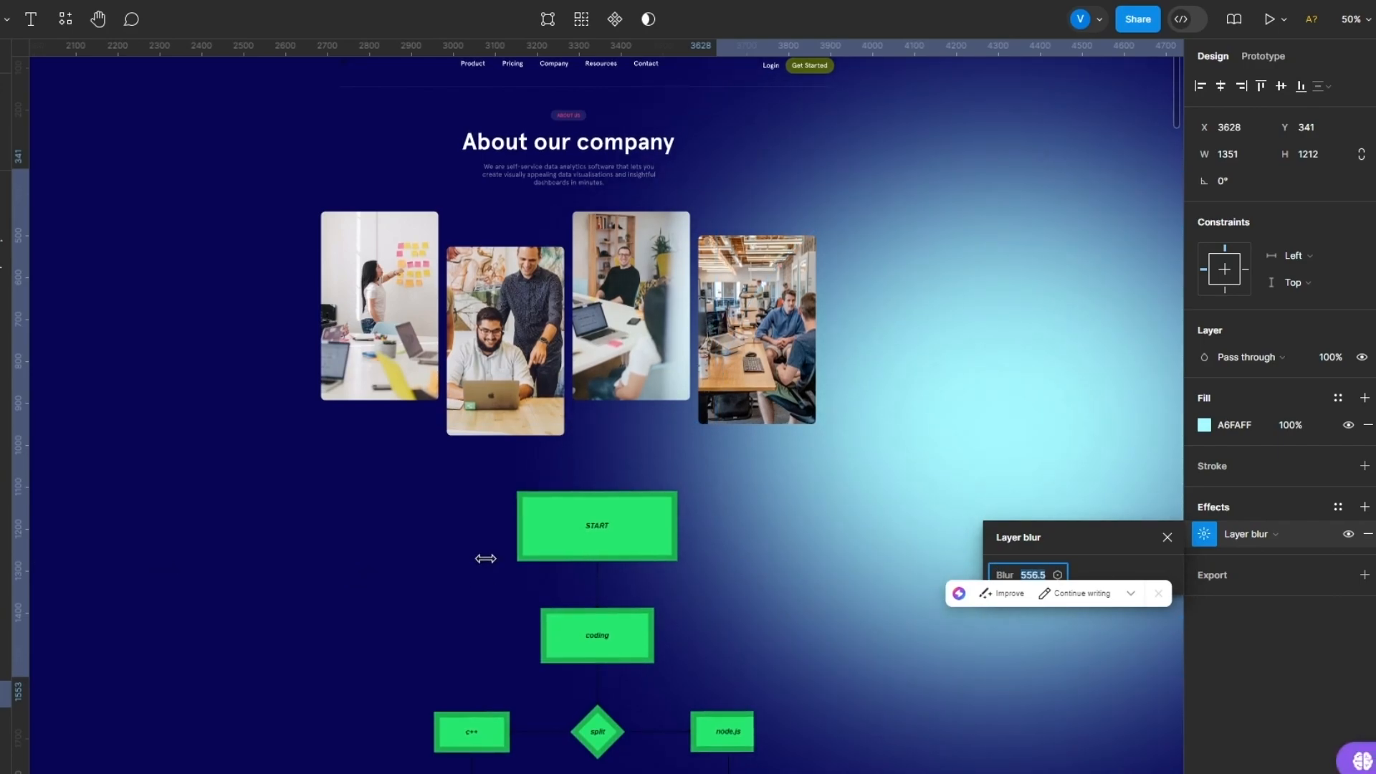
left_click_drag(485, 559, 1296, 703)
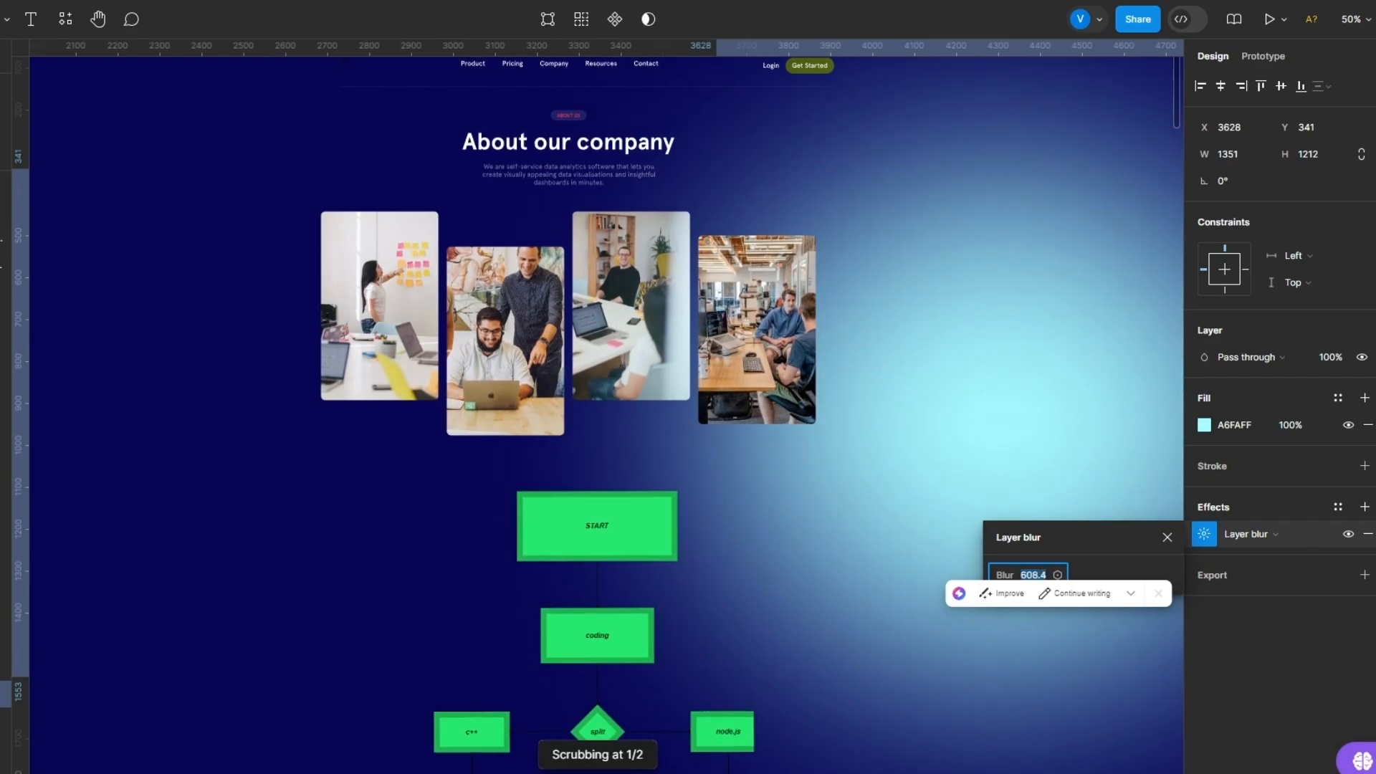
left_click_drag(533, 765, 717, 765)
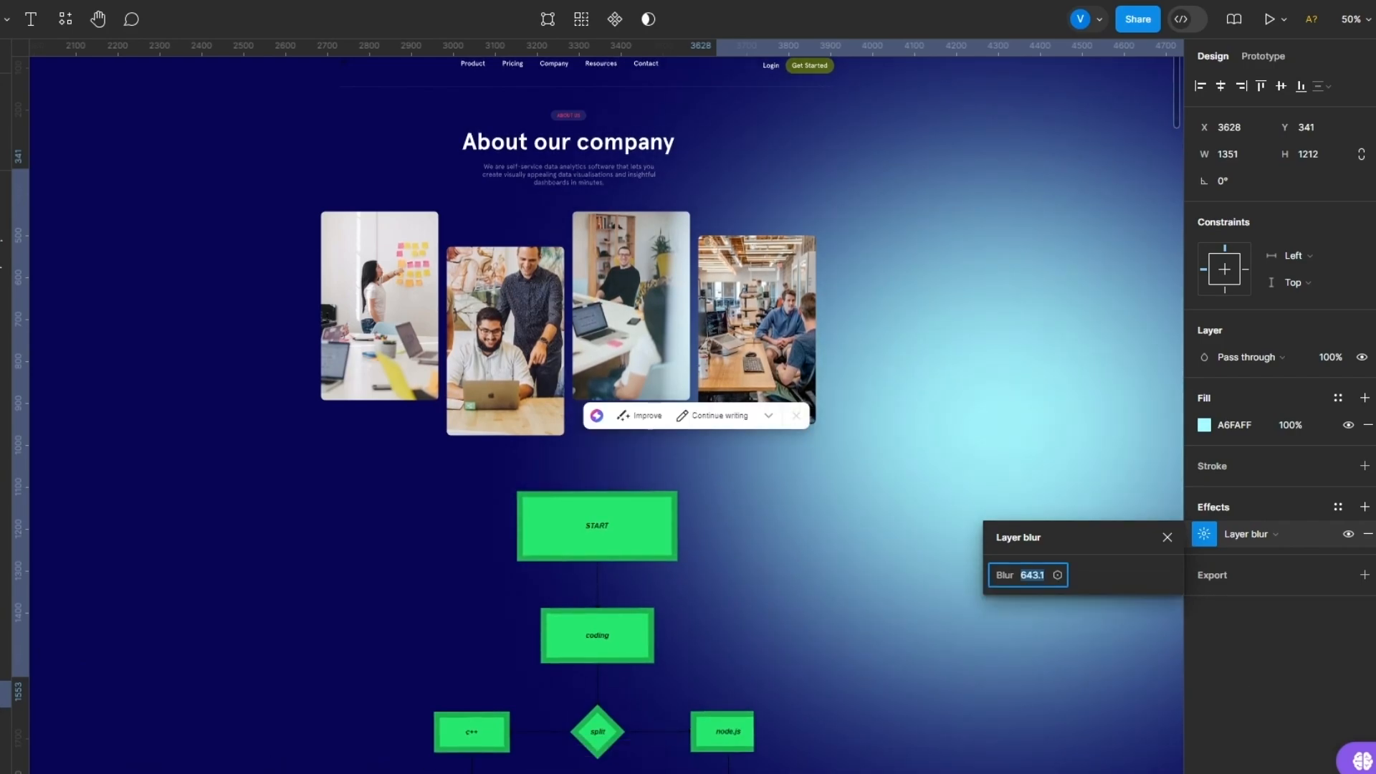
left_click(1095, 380)
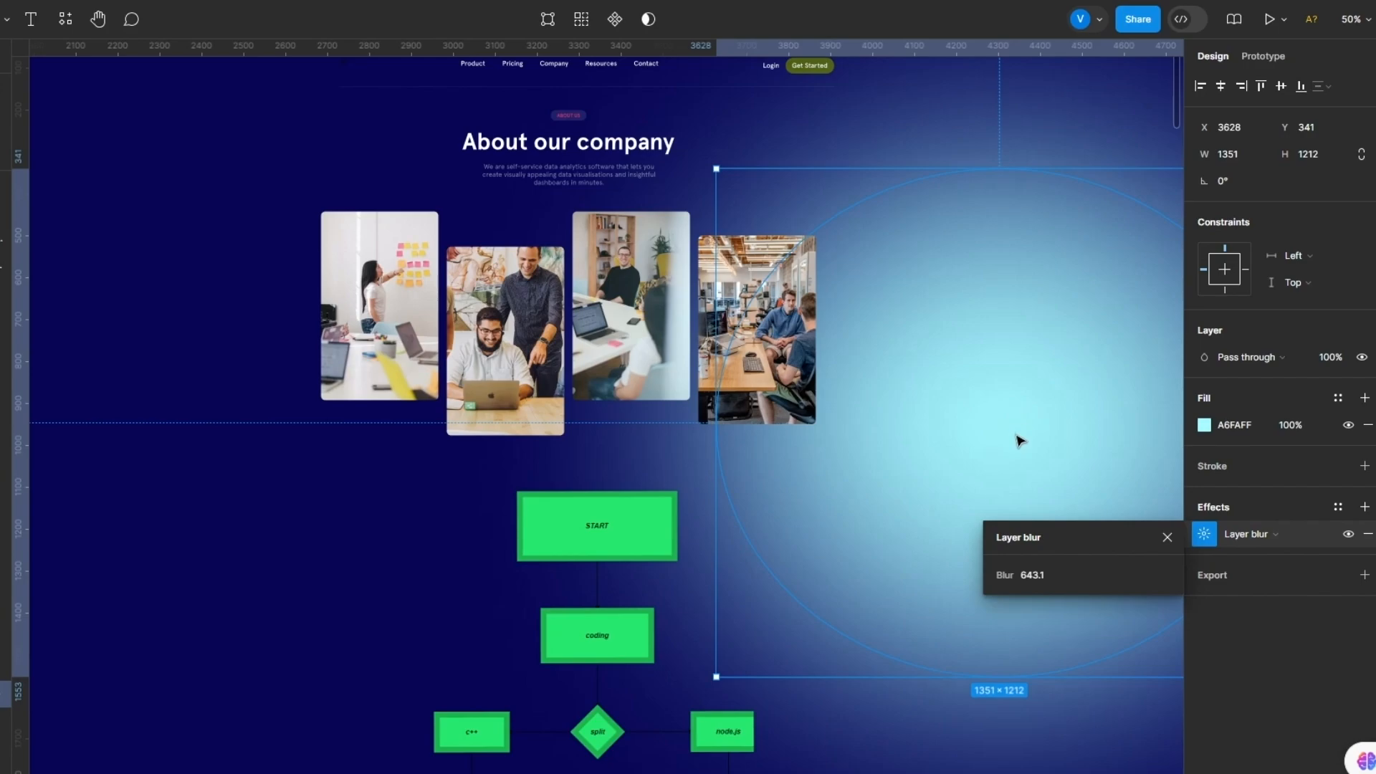
left_click(1168, 537)
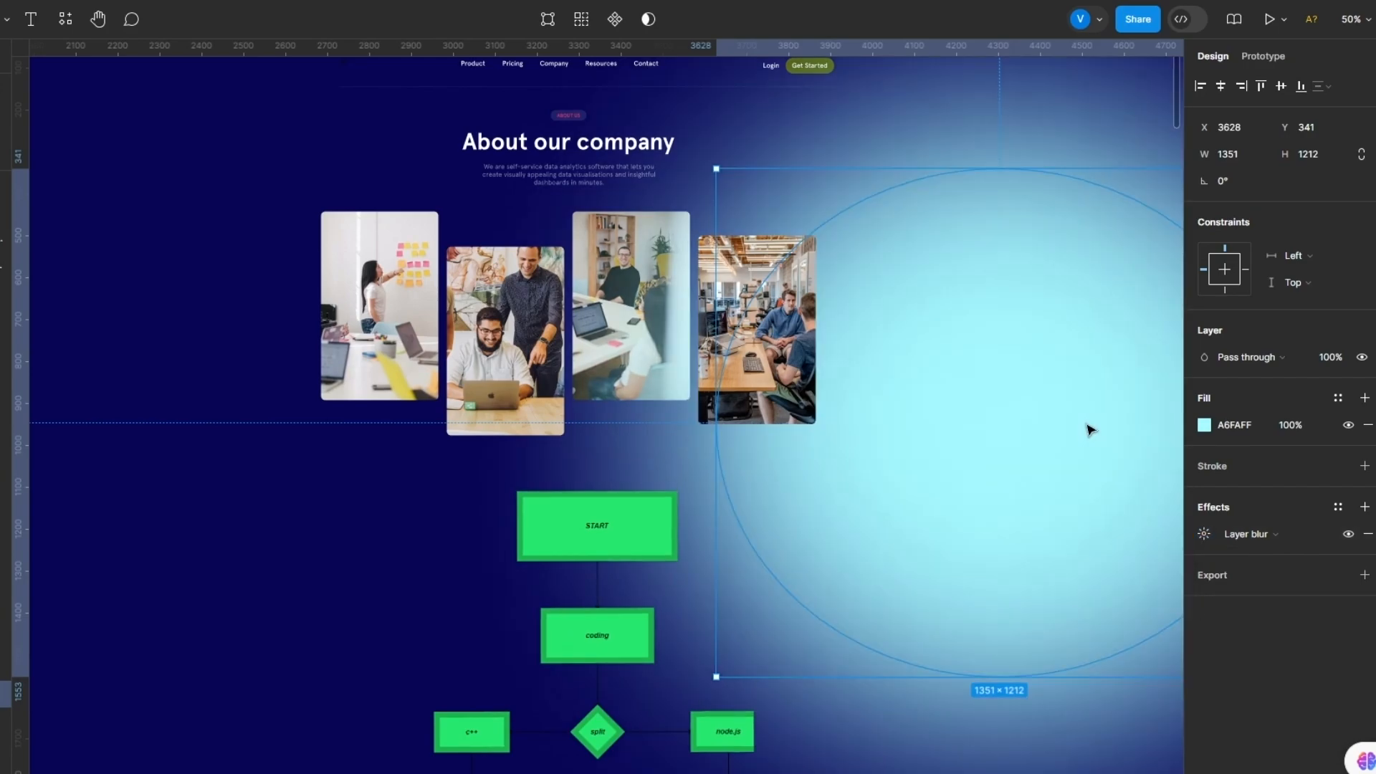
Step: Duplicate the blurred ellipse and place the copy over the page's upper-left corner, at about X 1577, Y -423
left_click_drag(1089, 429, 198, 344)
scroll(236, 109, "up", 3)
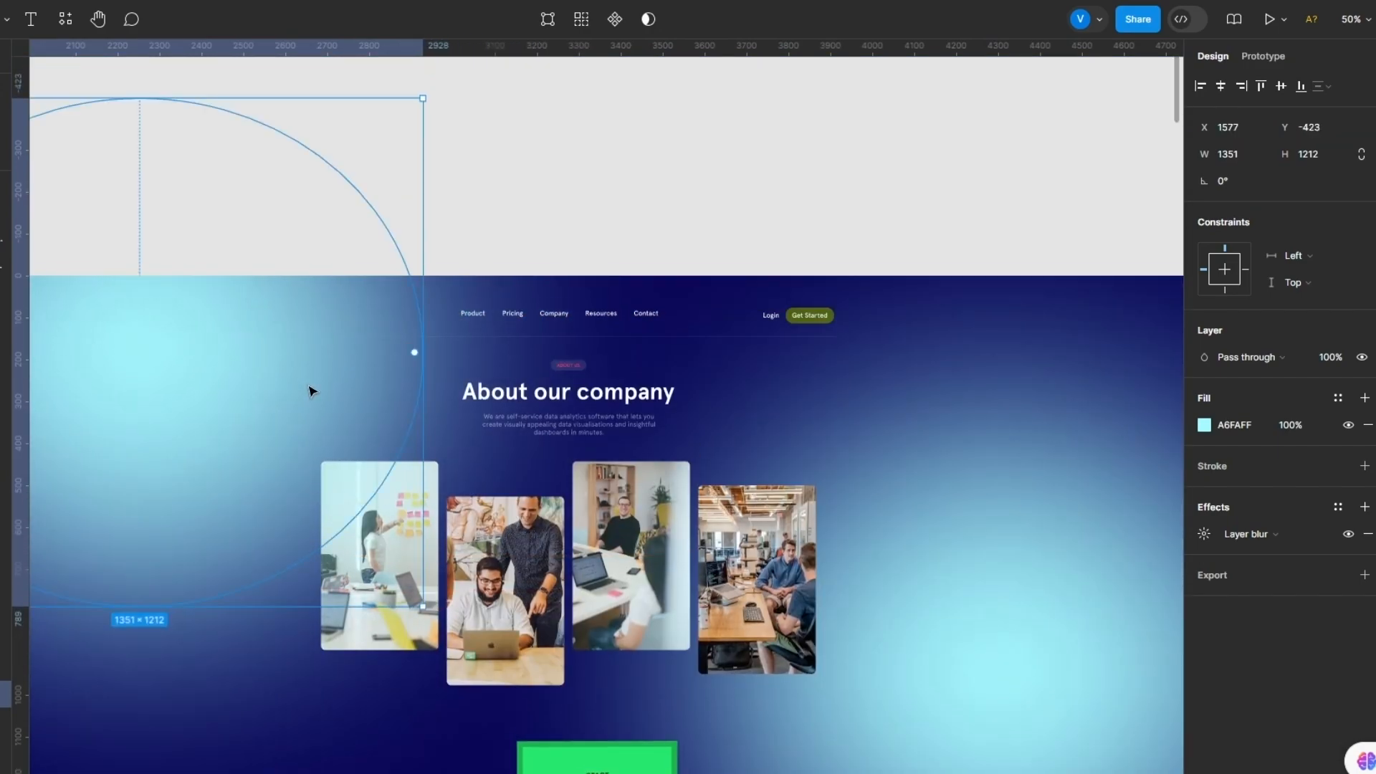
scroll(307, 390, "down", 1)
Step: Change the upper-left blurred ellipse's fill to light purple C2A6FF
left_click(1221, 425)
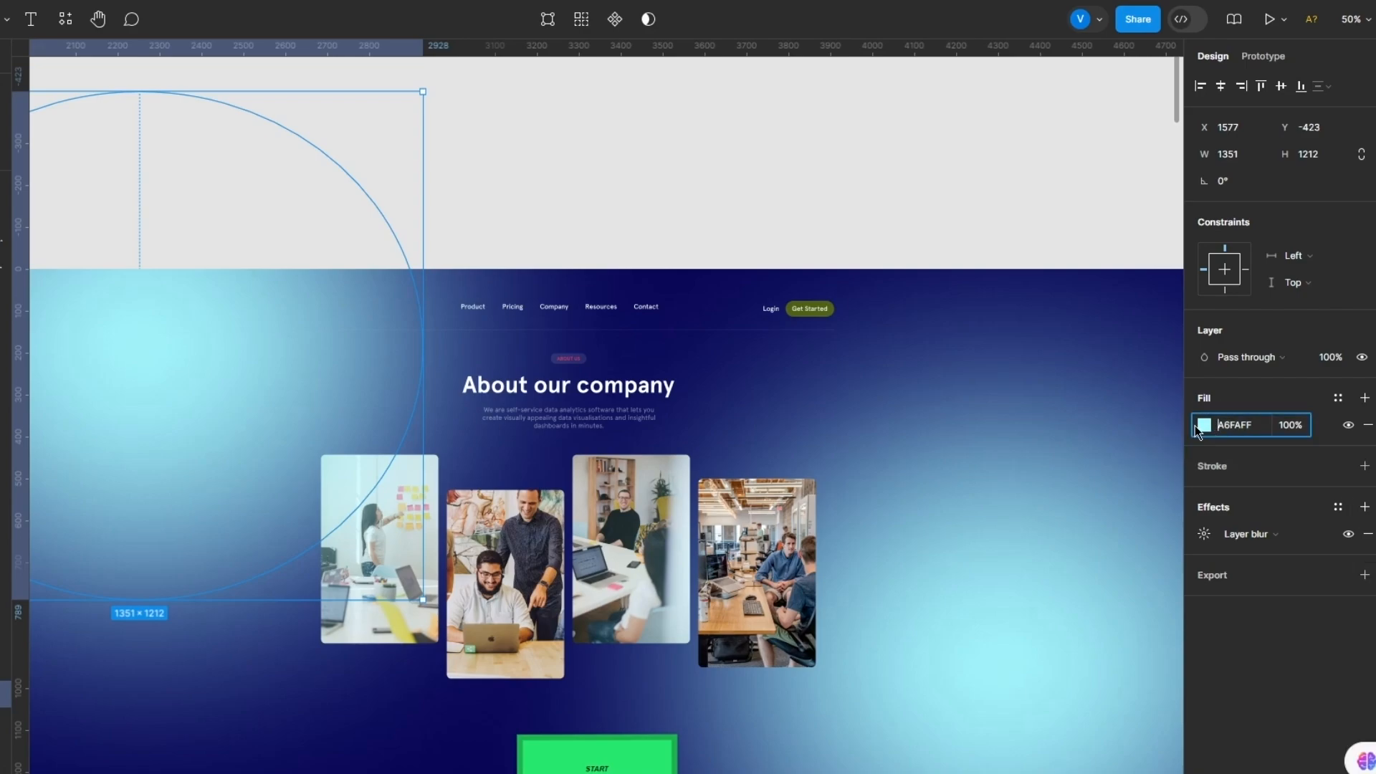
left_click(1204, 425)
left_click_drag(1116, 580, 1125, 578)
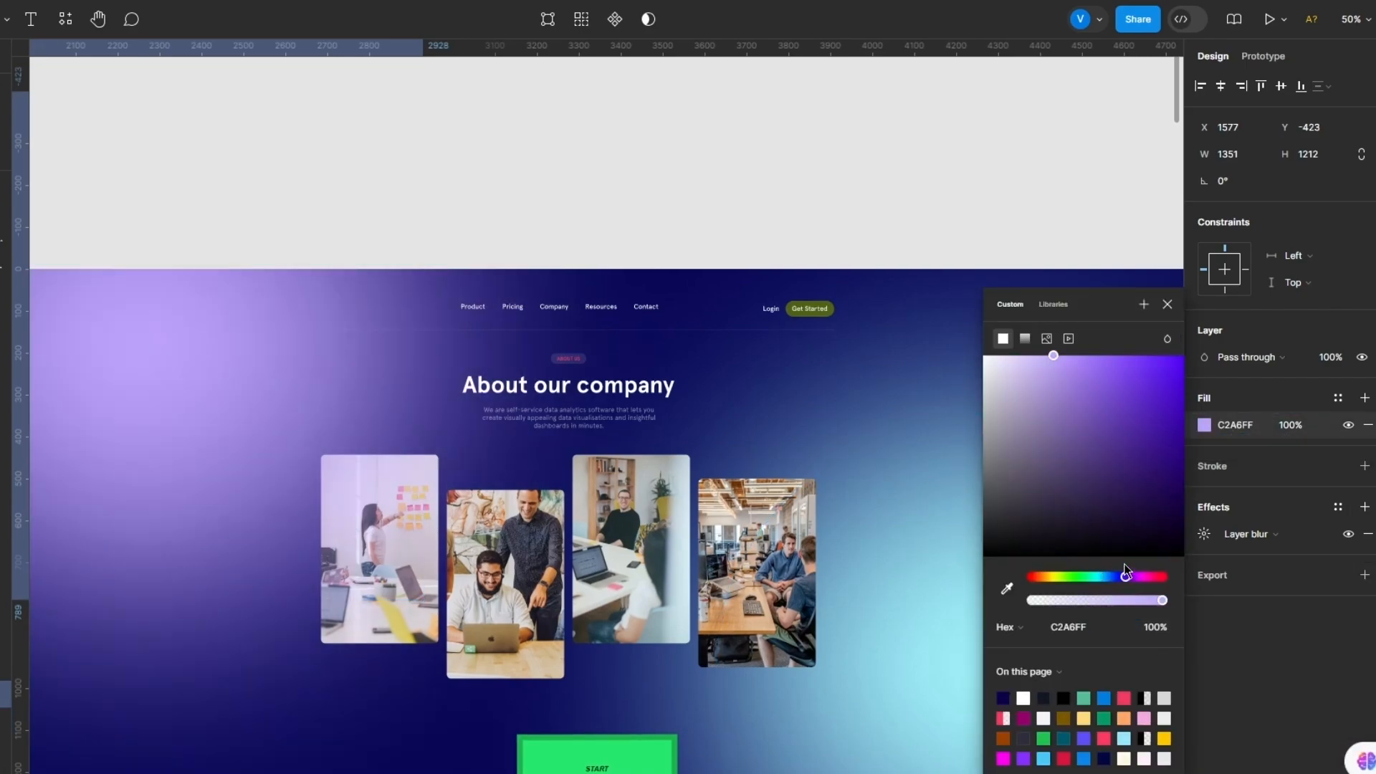
Step: Change the upper-left blurred ellipse's fill to vivid violet 5E12FF, then close the colour settings and deselect the ellipses
left_click_drag(1094, 467, 1170, 301)
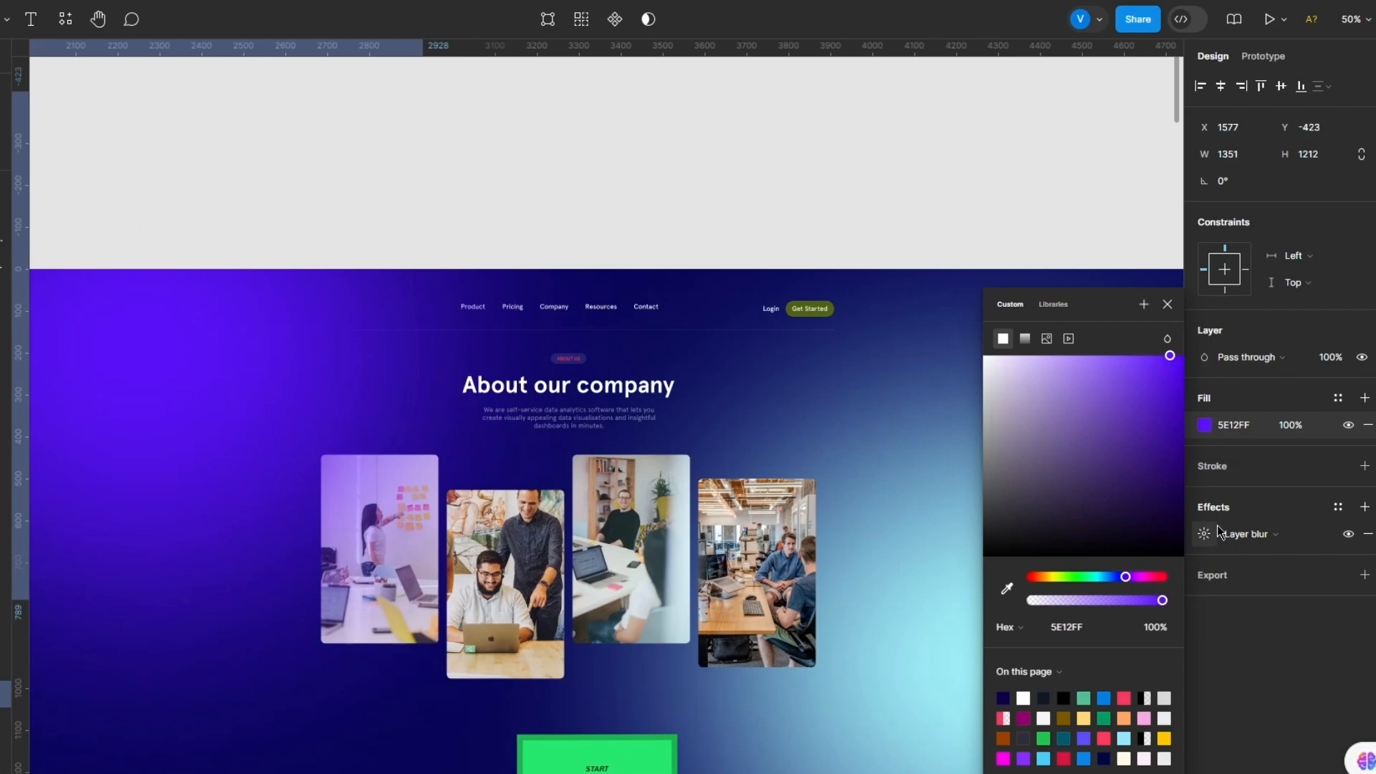
left_click(1168, 304)
scroll(943, 501, "down", 5)
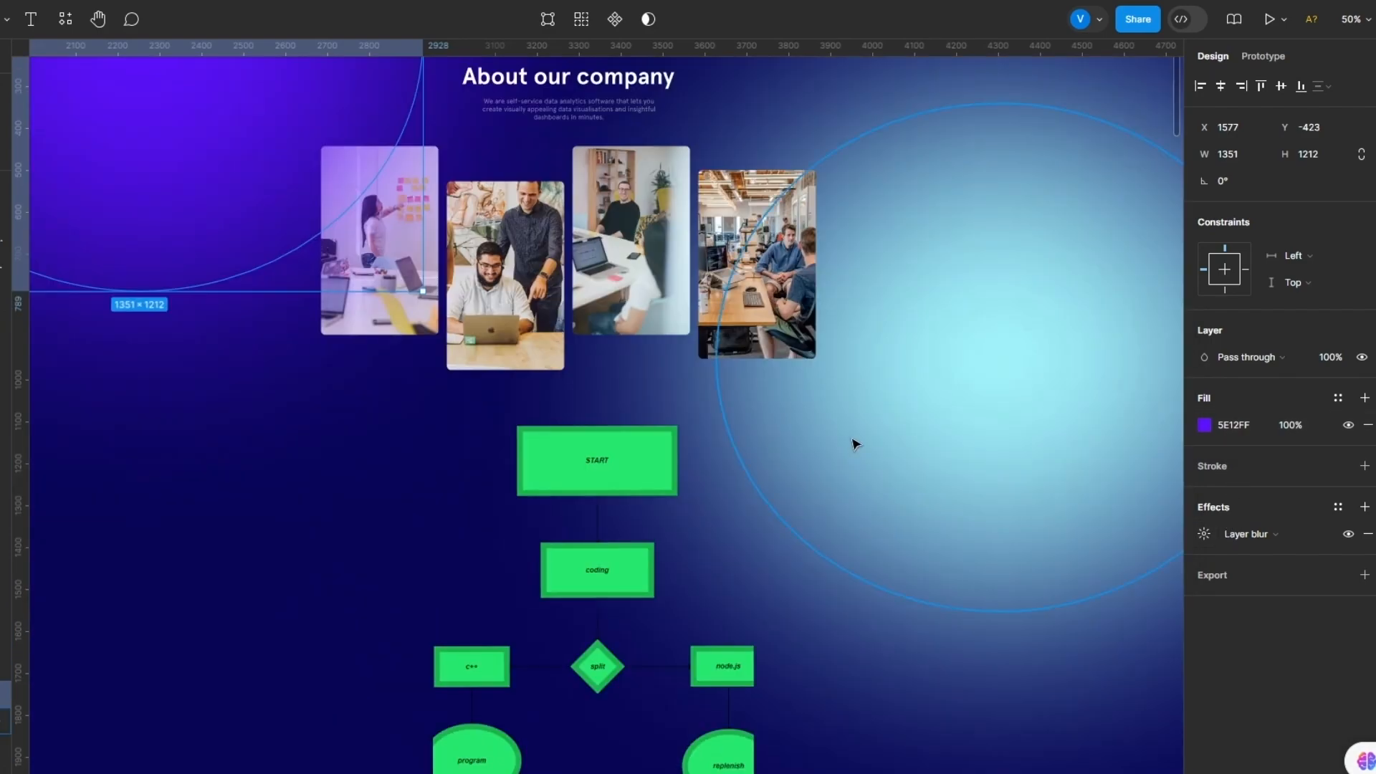
scroll(860, 430, "up", 1)
left_click(896, 404)
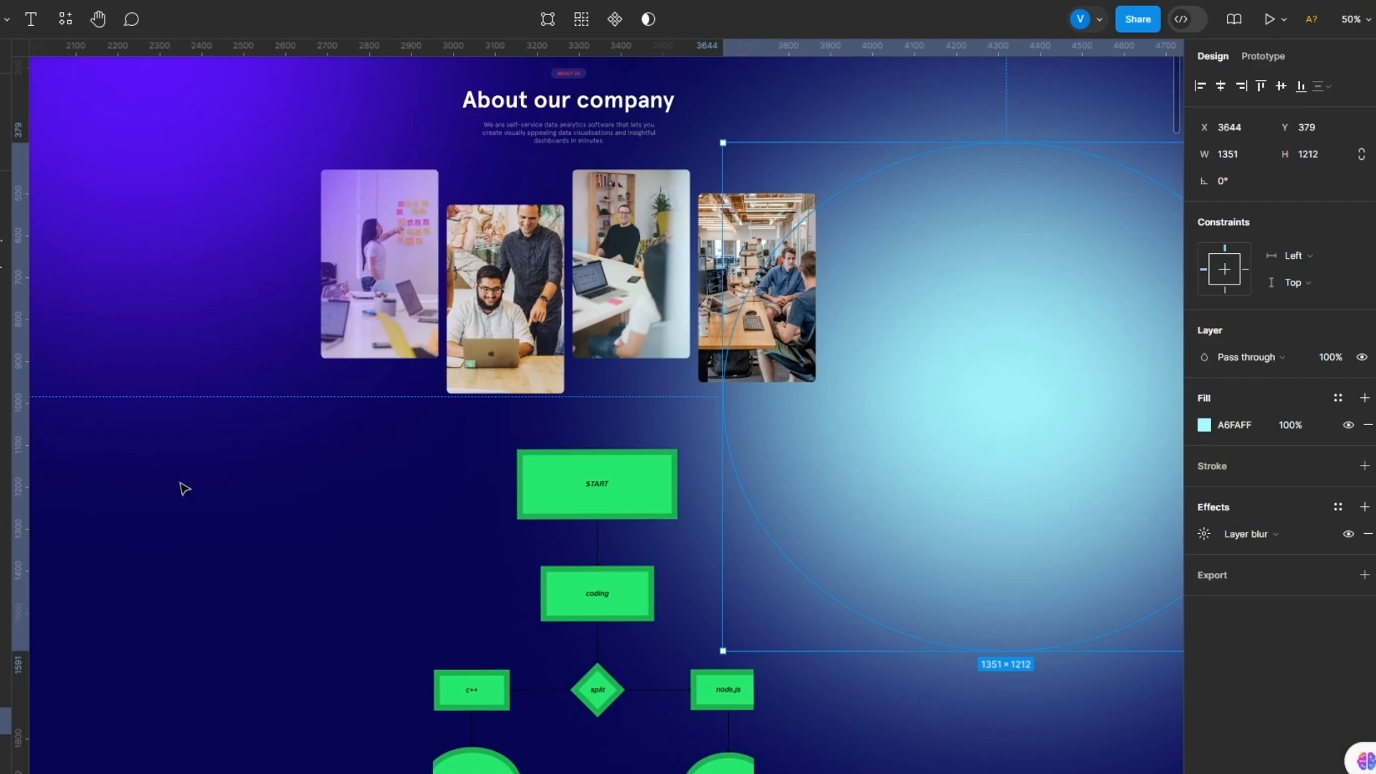
left_click(211, 487)
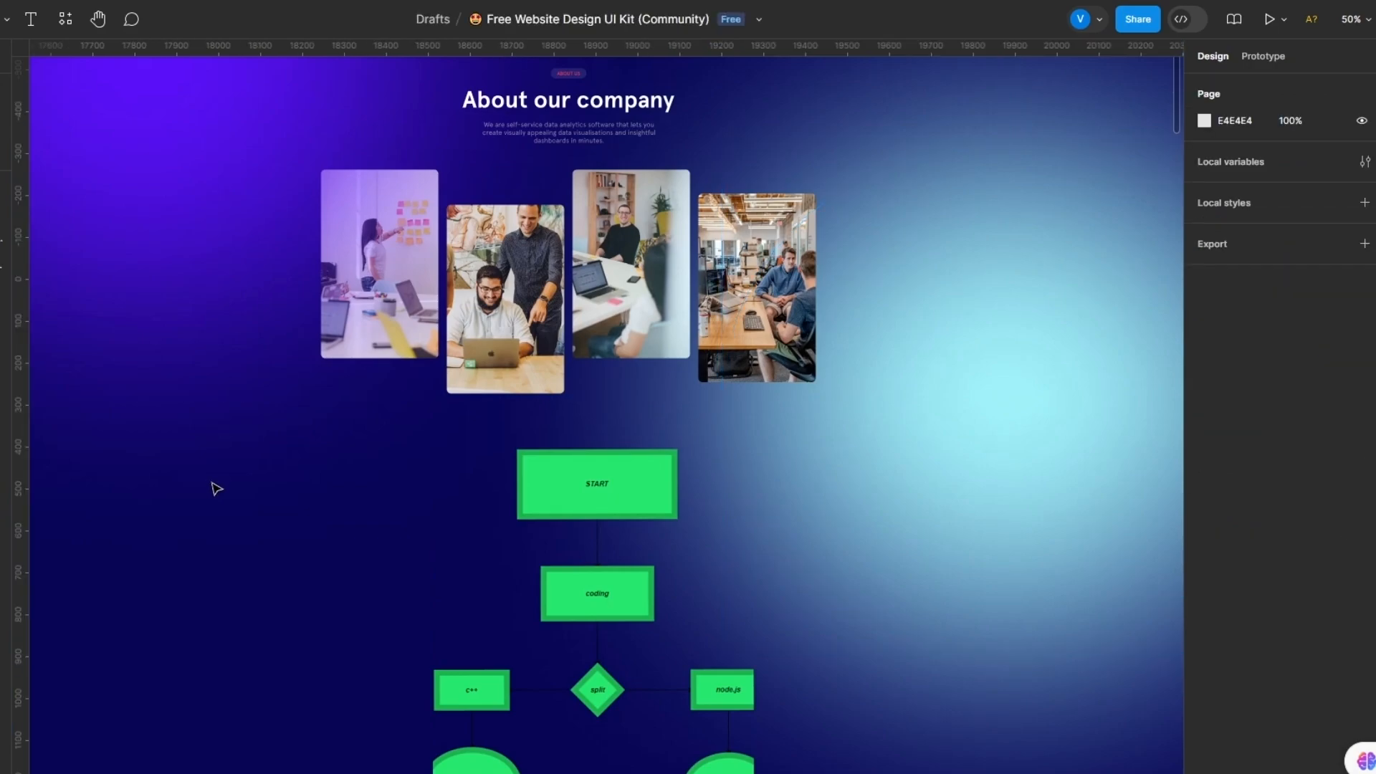
Step: Move the Ellipse 1 and Ellipse 2 layers below Image 1 so both glows sit behind the team photos
scroll(216, 489, "up", 3)
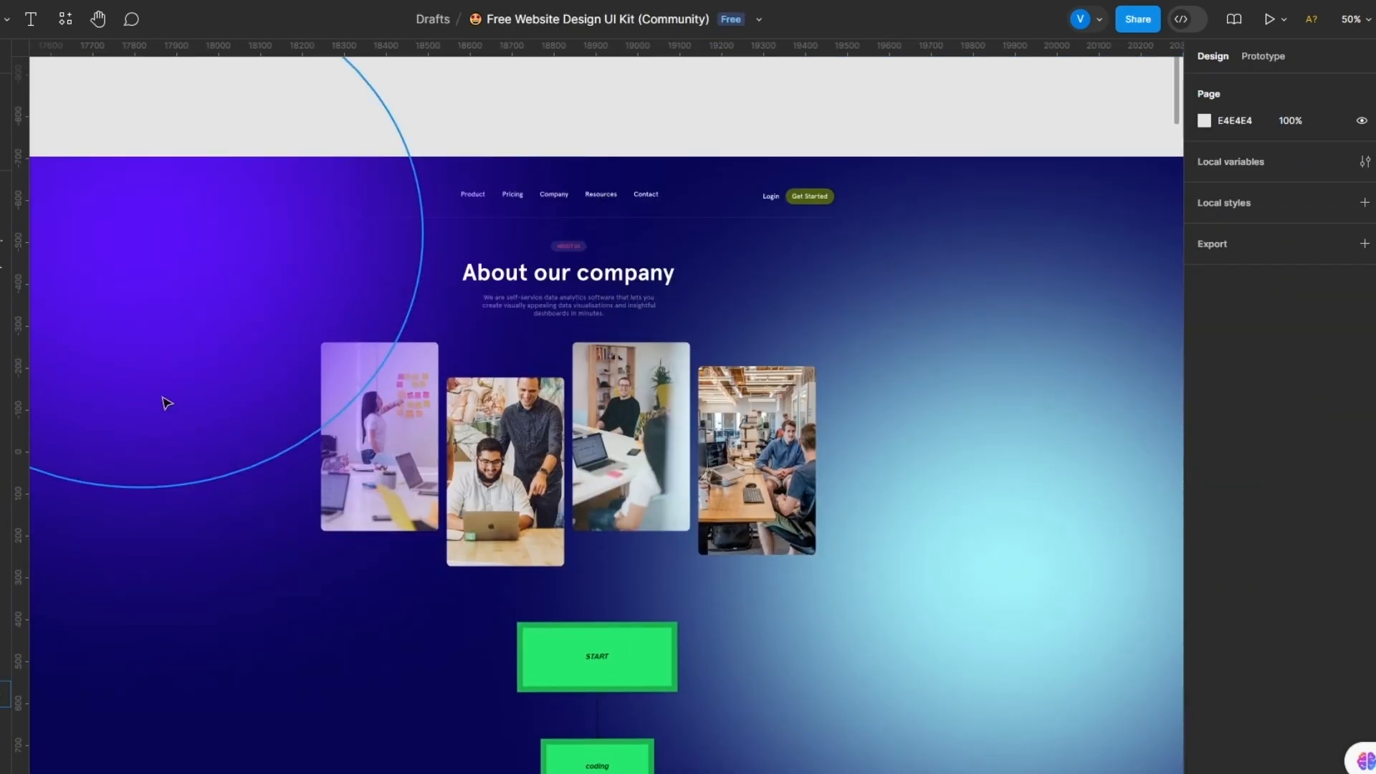
left_click(387, 441)
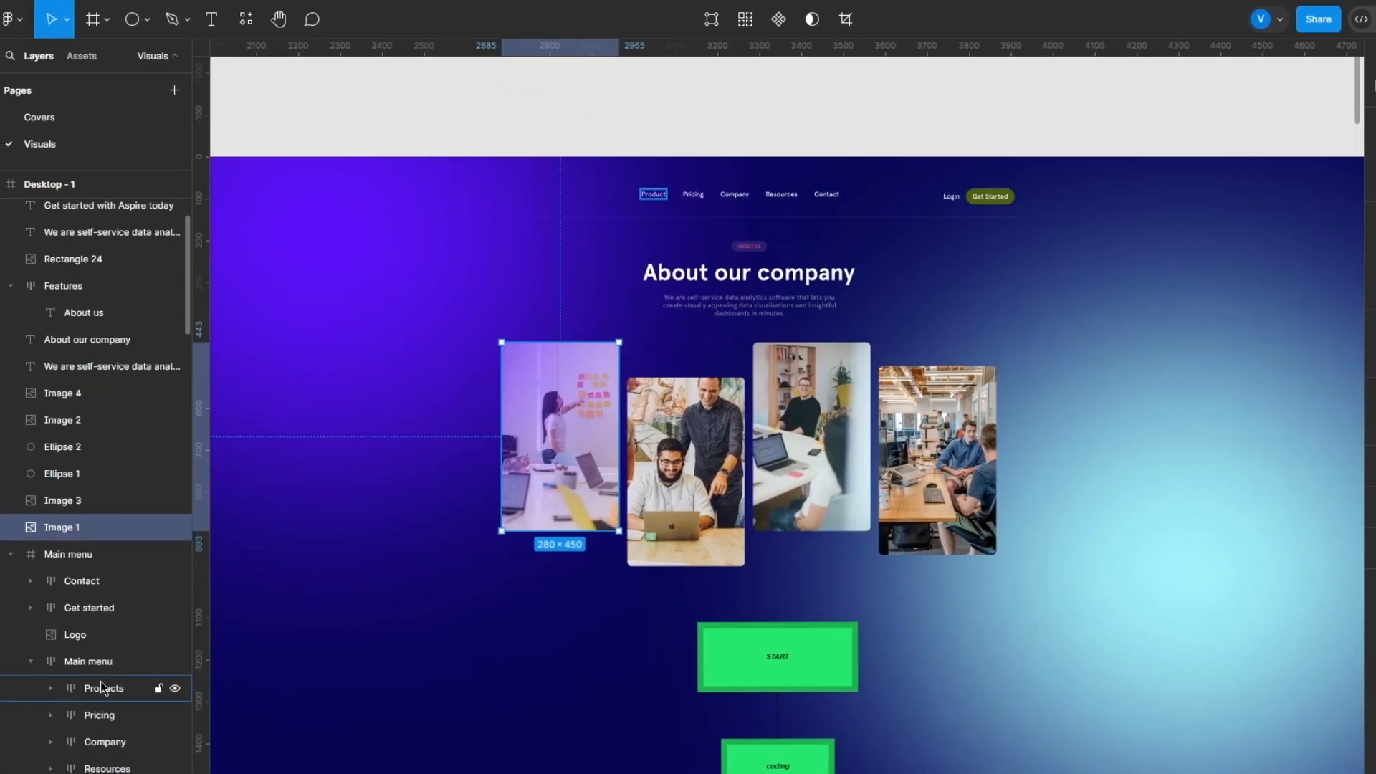
left_click_drag(81, 472, 79, 540)
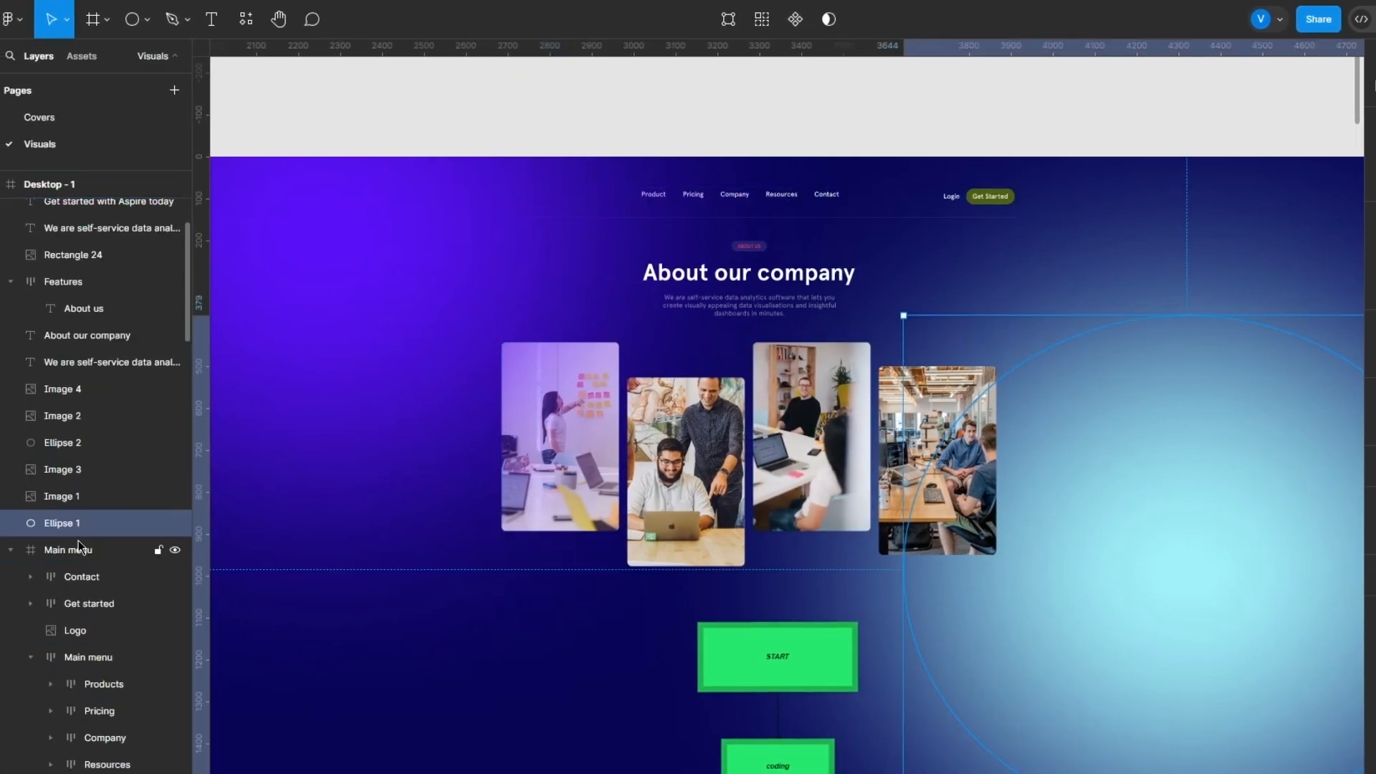
left_click_drag(69, 445, 69, 507)
left_click(682, 641)
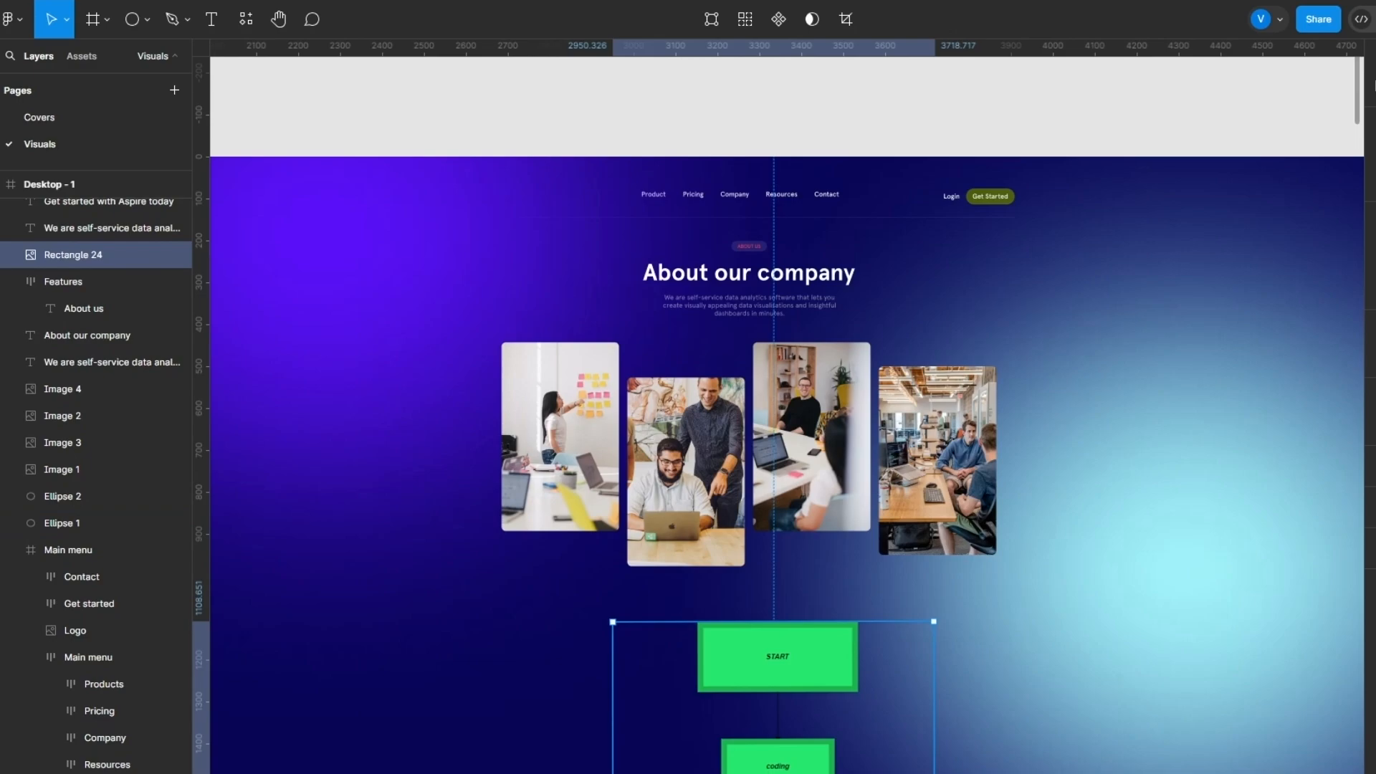
Step: Review the whole page, checking how the violet and cyan glows look behind the photos, flowchart and lower sections
scroll(830, 399, "down", 5)
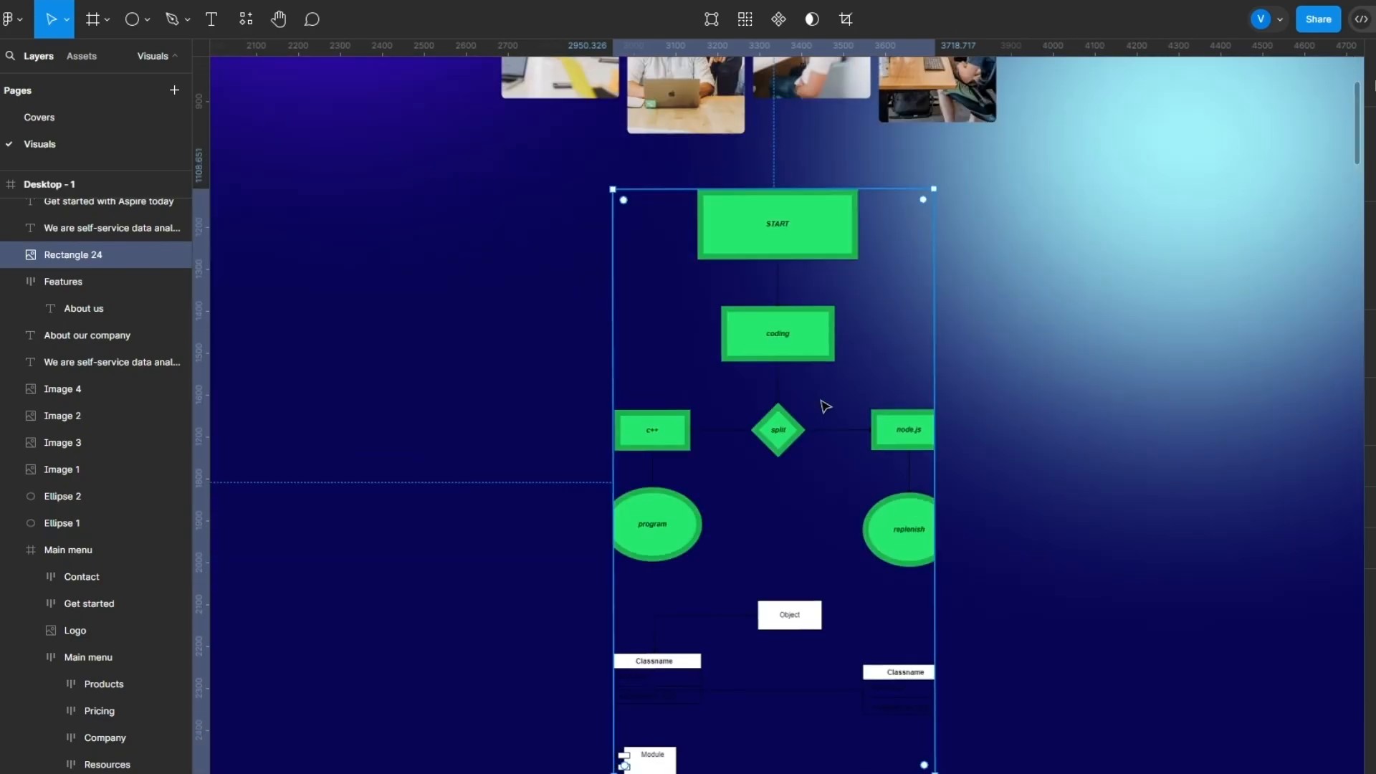
scroll(823, 402, "up", 5)
scroll(824, 407, "down", 8)
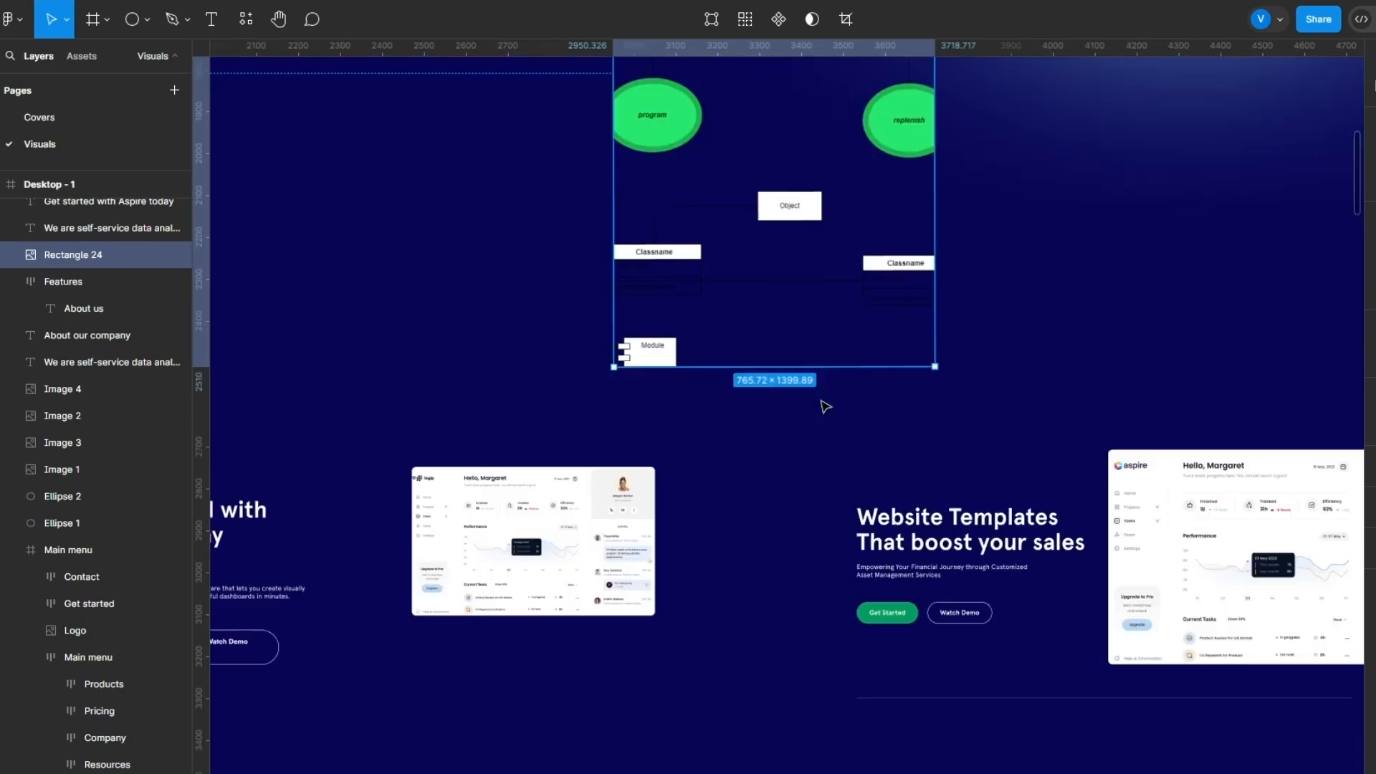
scroll(824, 406, "up", 4)
scroll(825, 406, "up", 5)
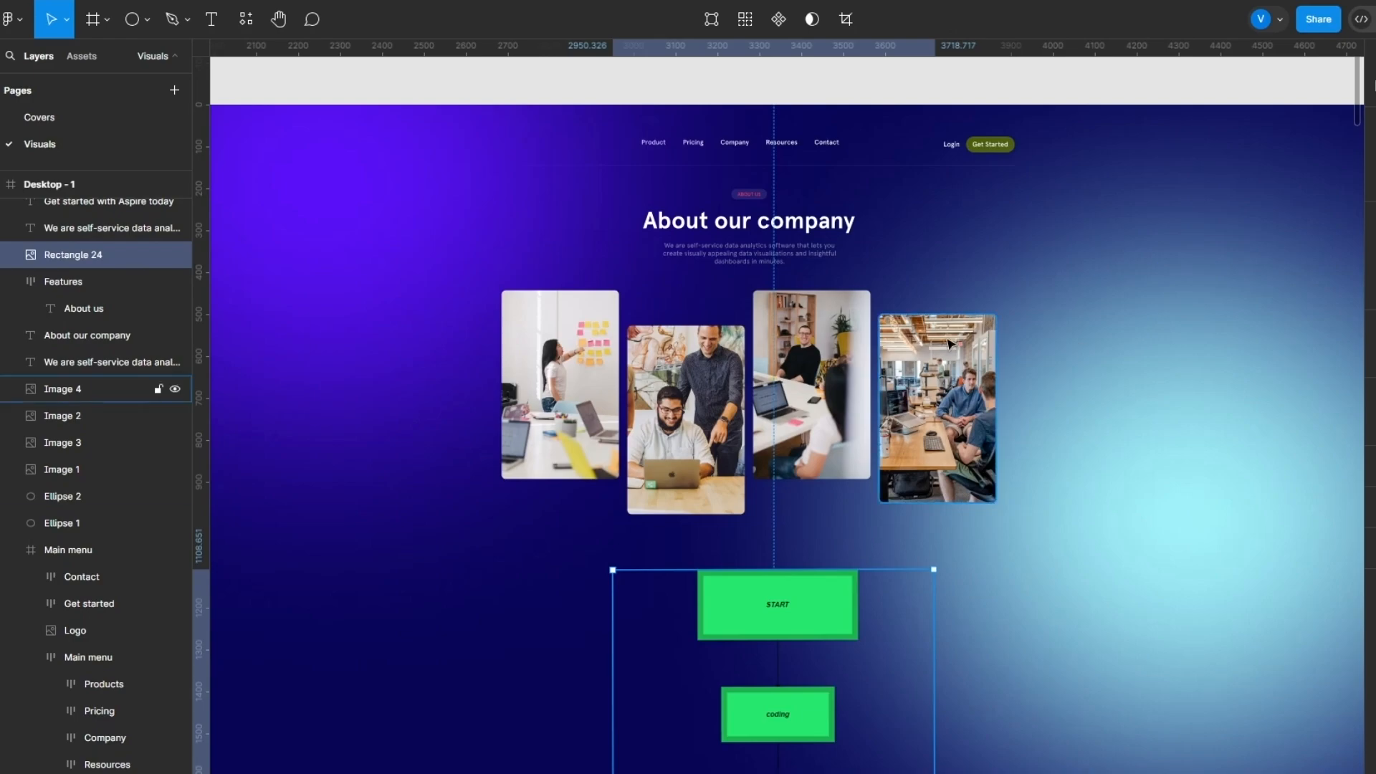
scroll(937, 353, "down", 10)
scroll(741, 374, "down", 4)
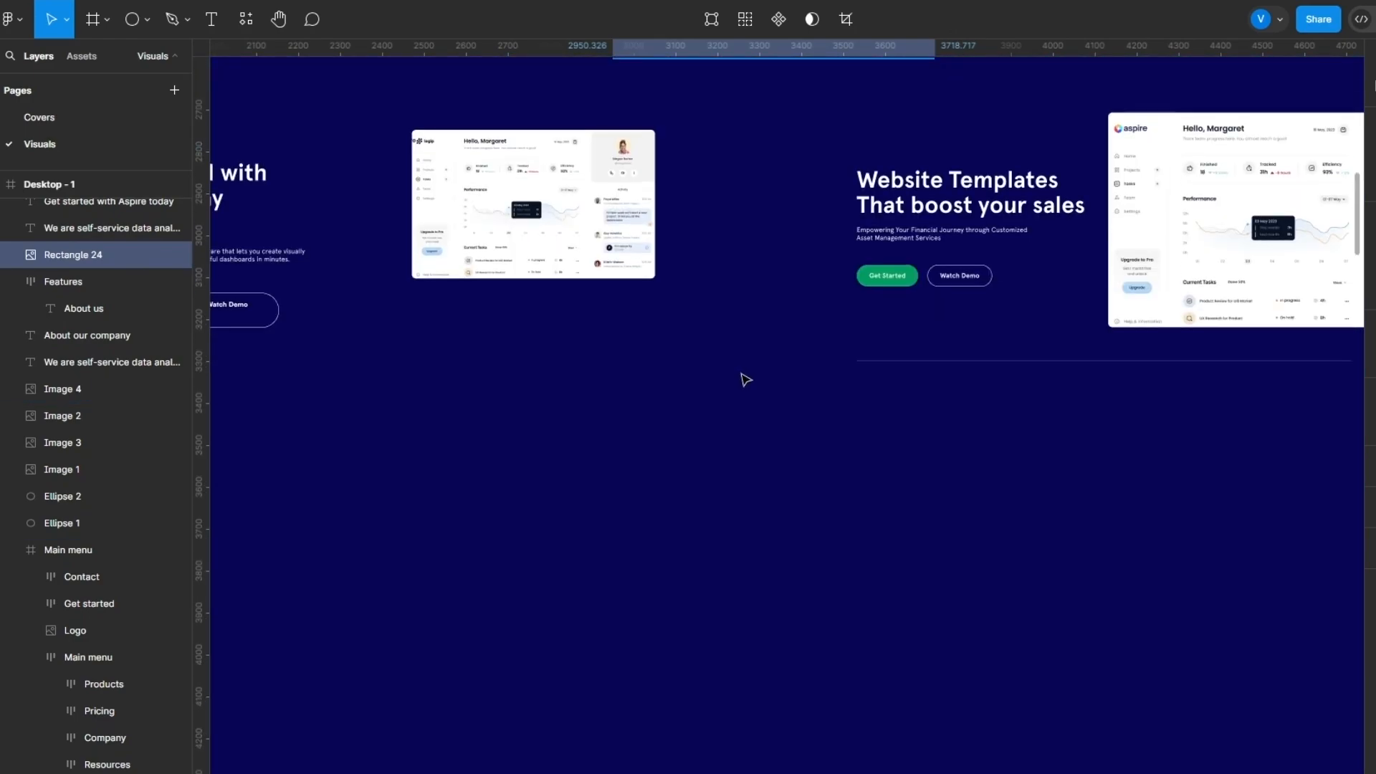
scroll(743, 377, "up", 15)
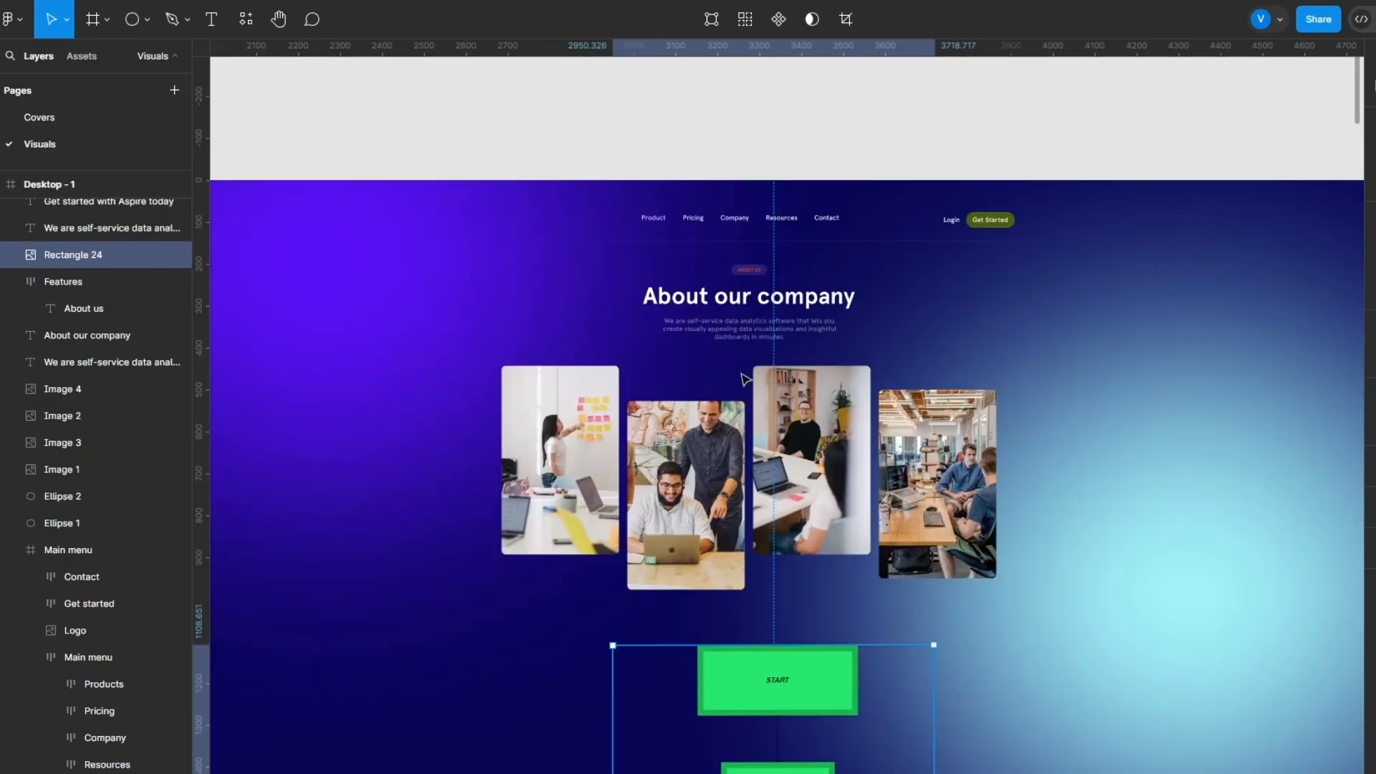
scroll(745, 379, "down", 3)
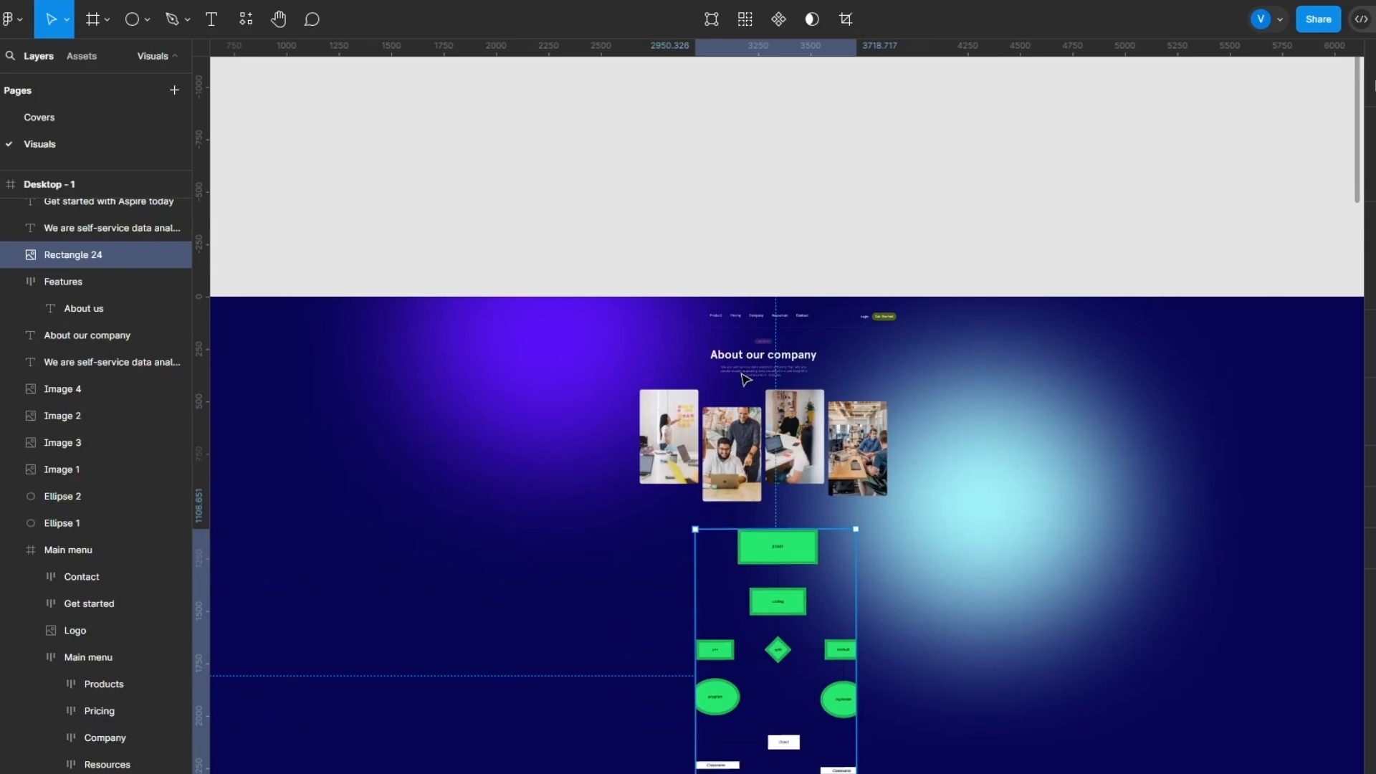
scroll(746, 379, "up", 3)
scroll(746, 379, "up", 3)
scroll(745, 379, "down", 3)
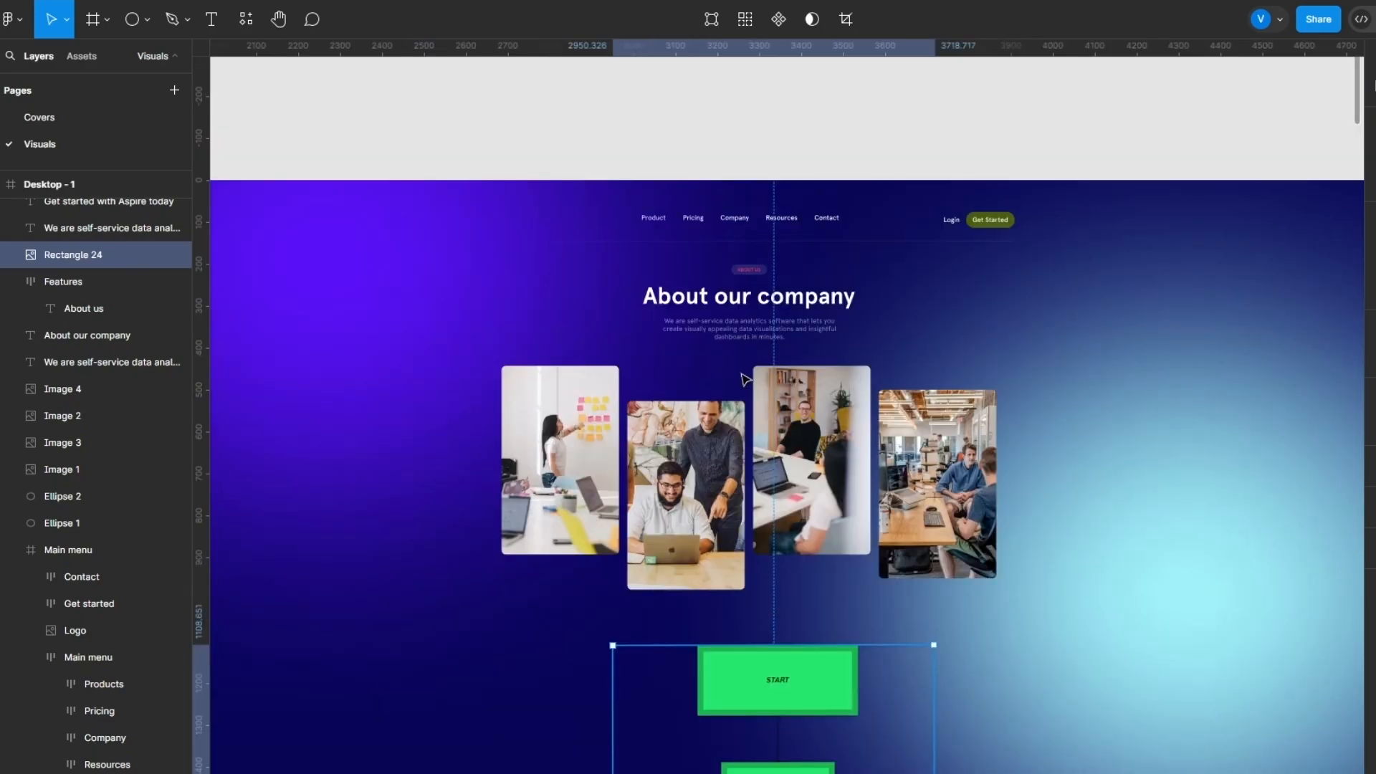
scroll(745, 380, "down", 1)
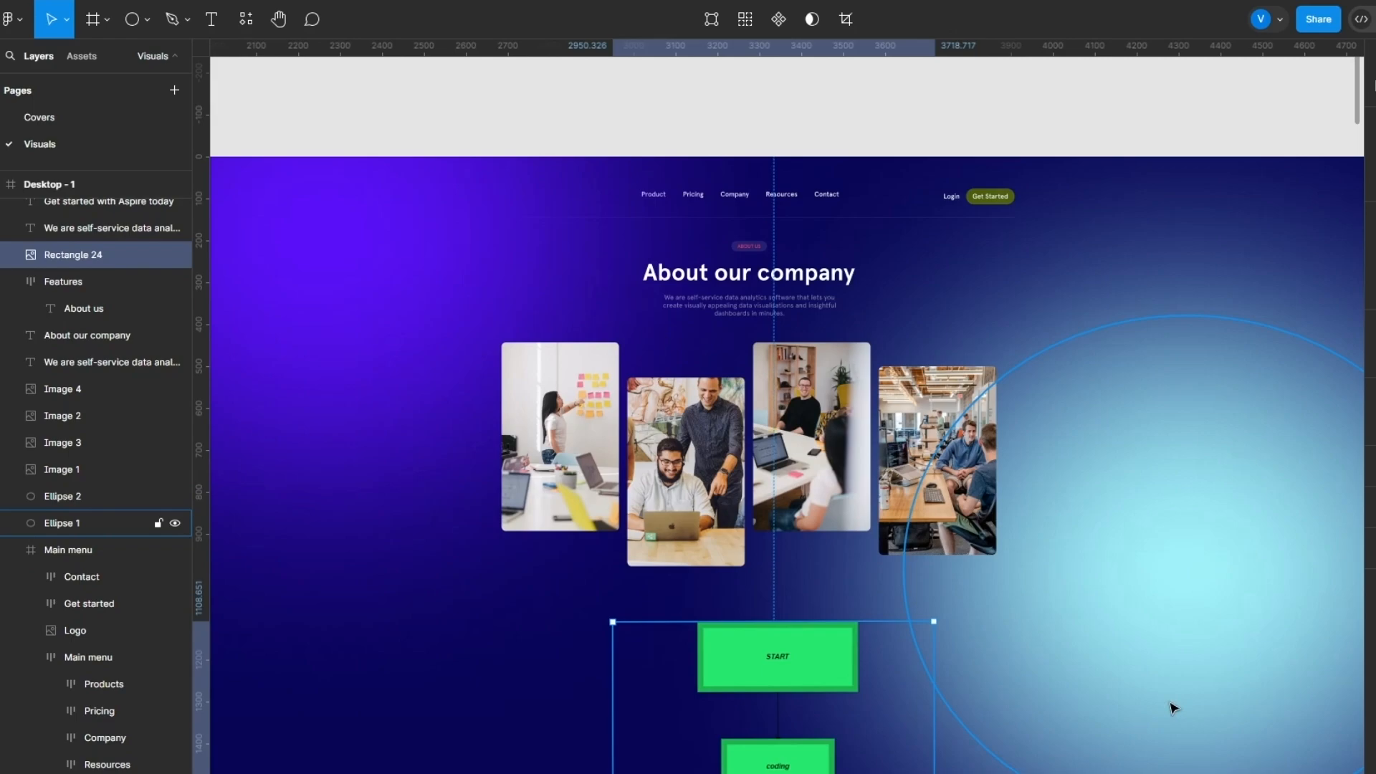
scroll(787, 416, "left", 5)
scroll(787, 415, "right", 5)
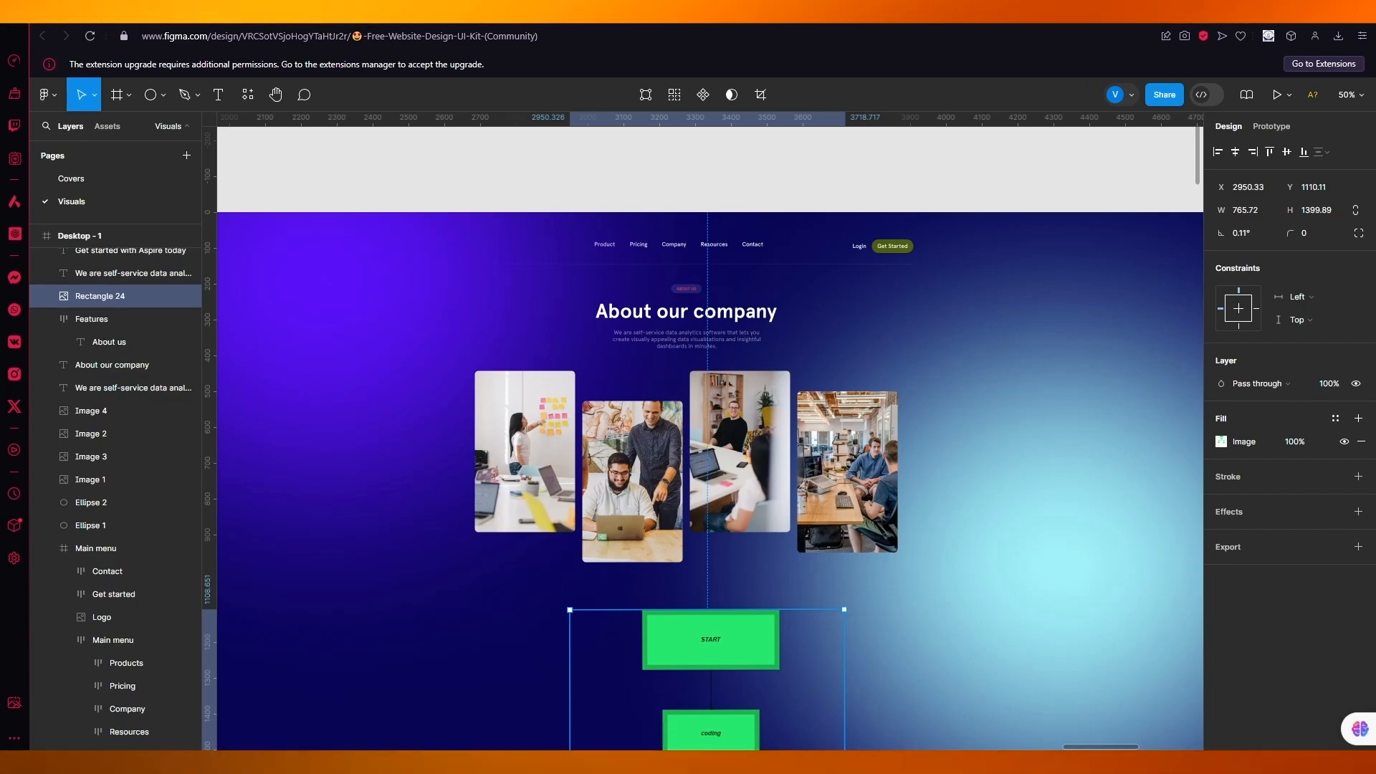
Step: Draw a closed, irregular straight-segment shape with the Pen tool in the empty area beside the flowchart
scroll(308, 351, "down", 5)
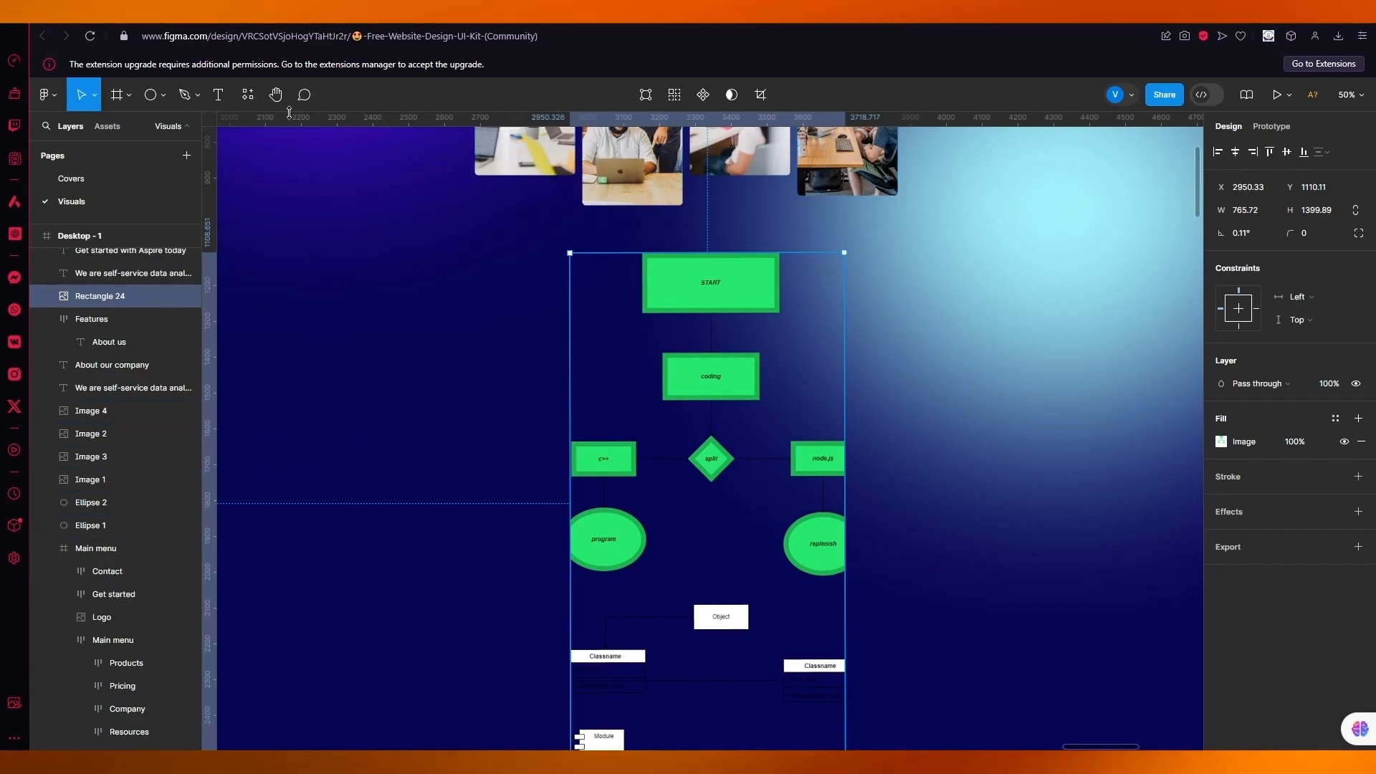
left_click(186, 99)
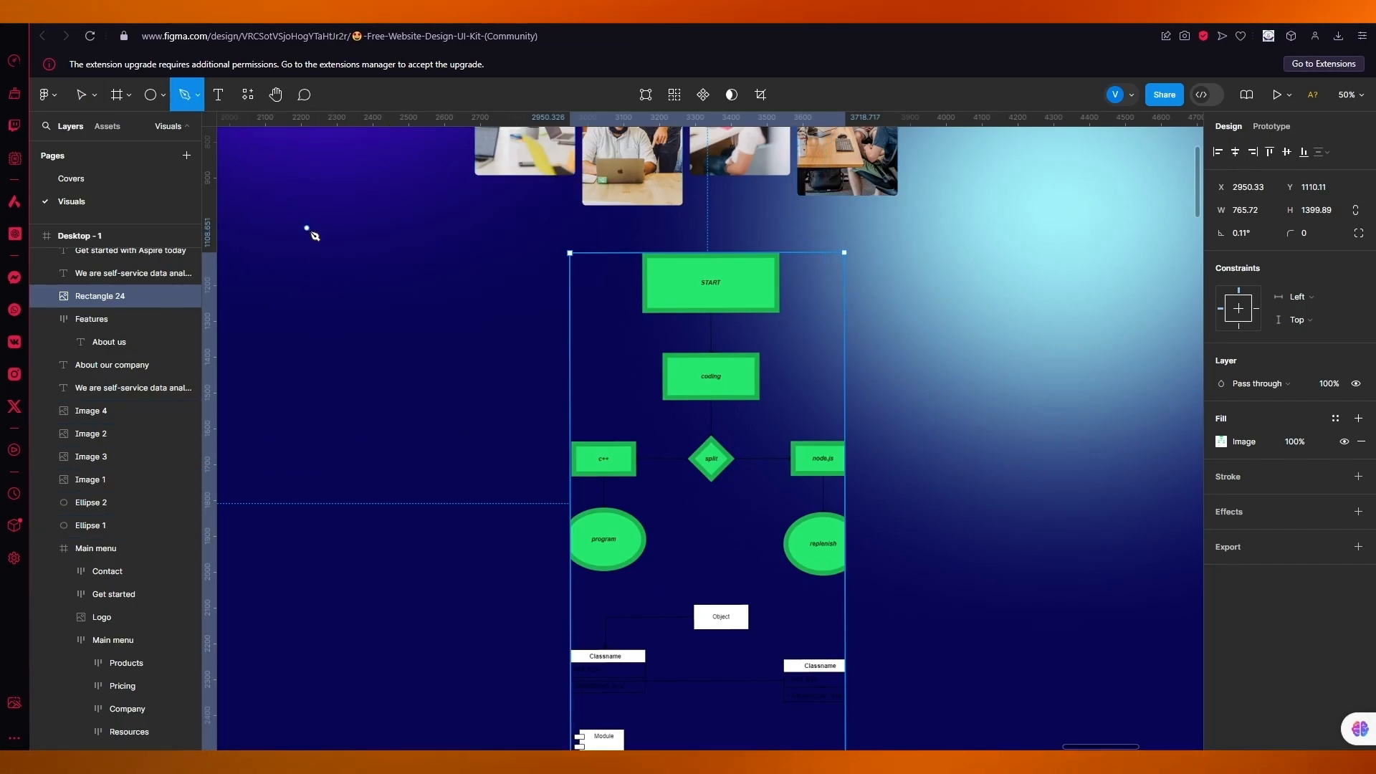
left_click(317, 278)
left_click(309, 360)
left_click(384, 341)
left_click(394, 278)
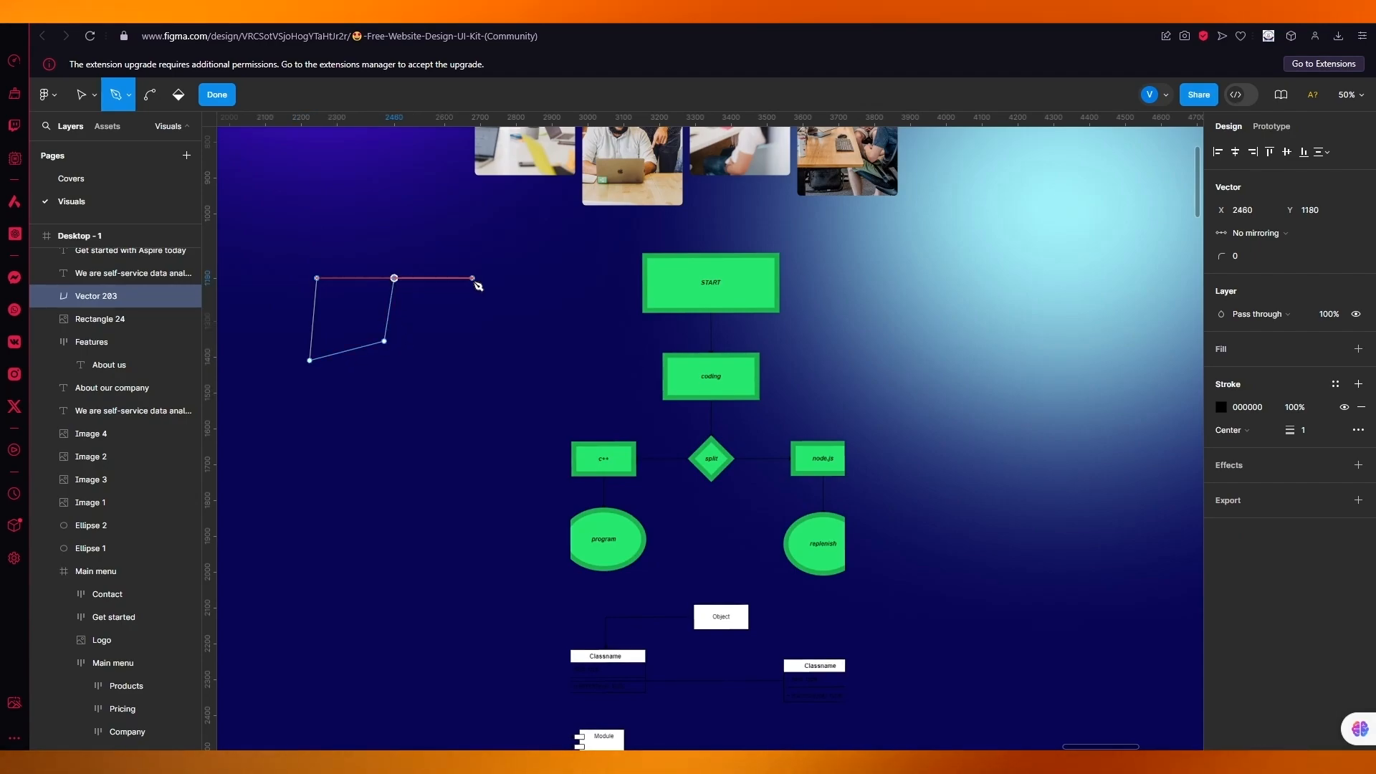
left_click(472, 278)
left_click(425, 323)
left_click(425, 370)
left_click(482, 371)
left_click(527, 328)
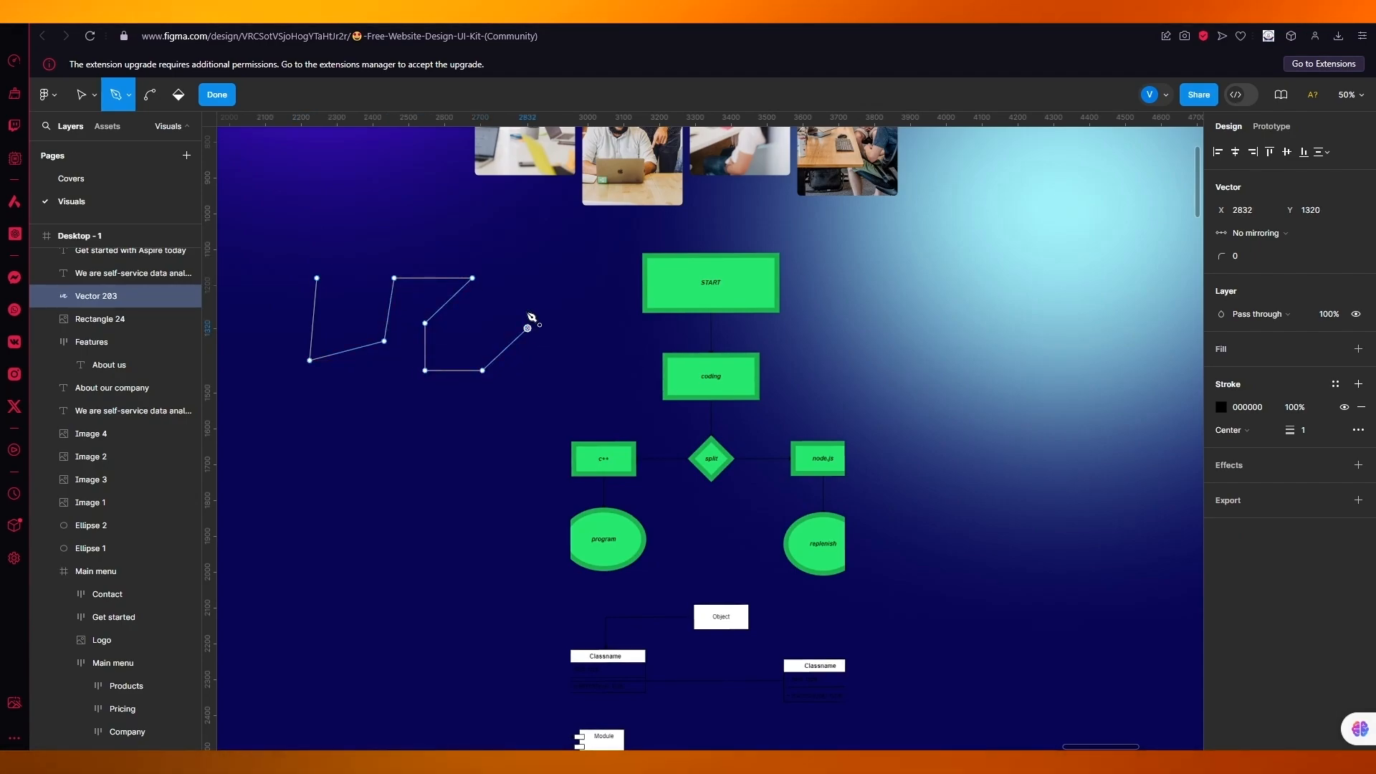
left_click(533, 258)
left_click(463, 248)
left_click(435, 216)
left_click(362, 231)
left_click(297, 225)
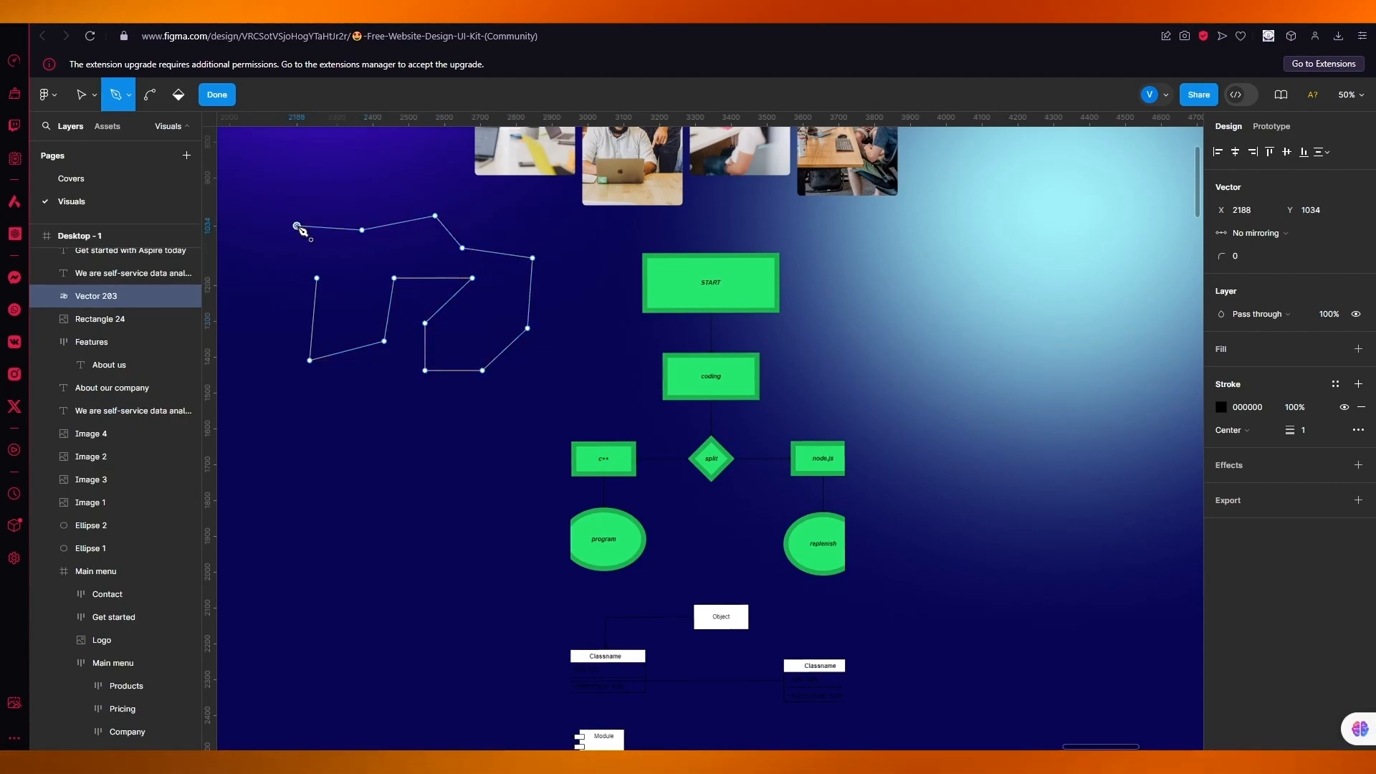
left_click(275, 253)
left_click(274, 285)
left_click(317, 248)
left_click(354, 253)
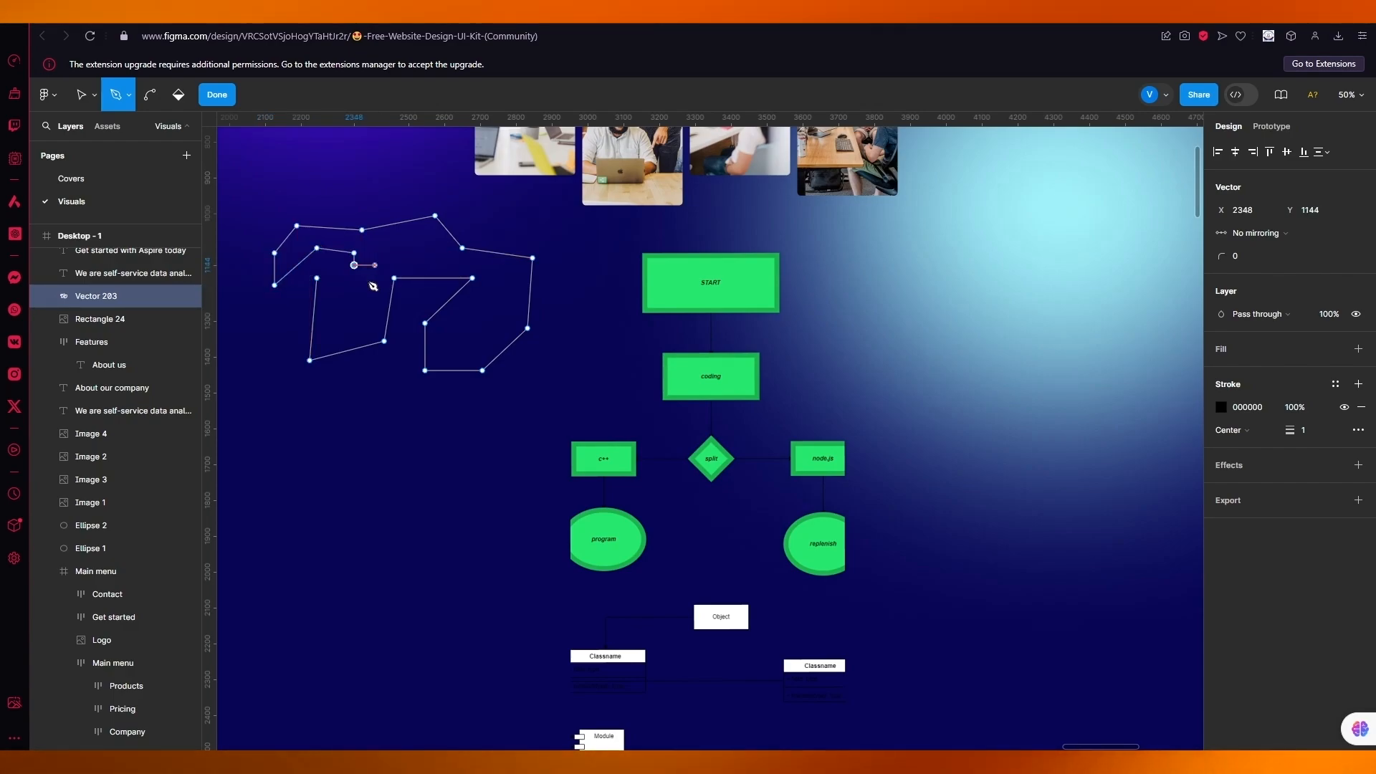
left_click(354, 293)
left_click(332, 310)
left_click(336, 265)
left_click(274, 293)
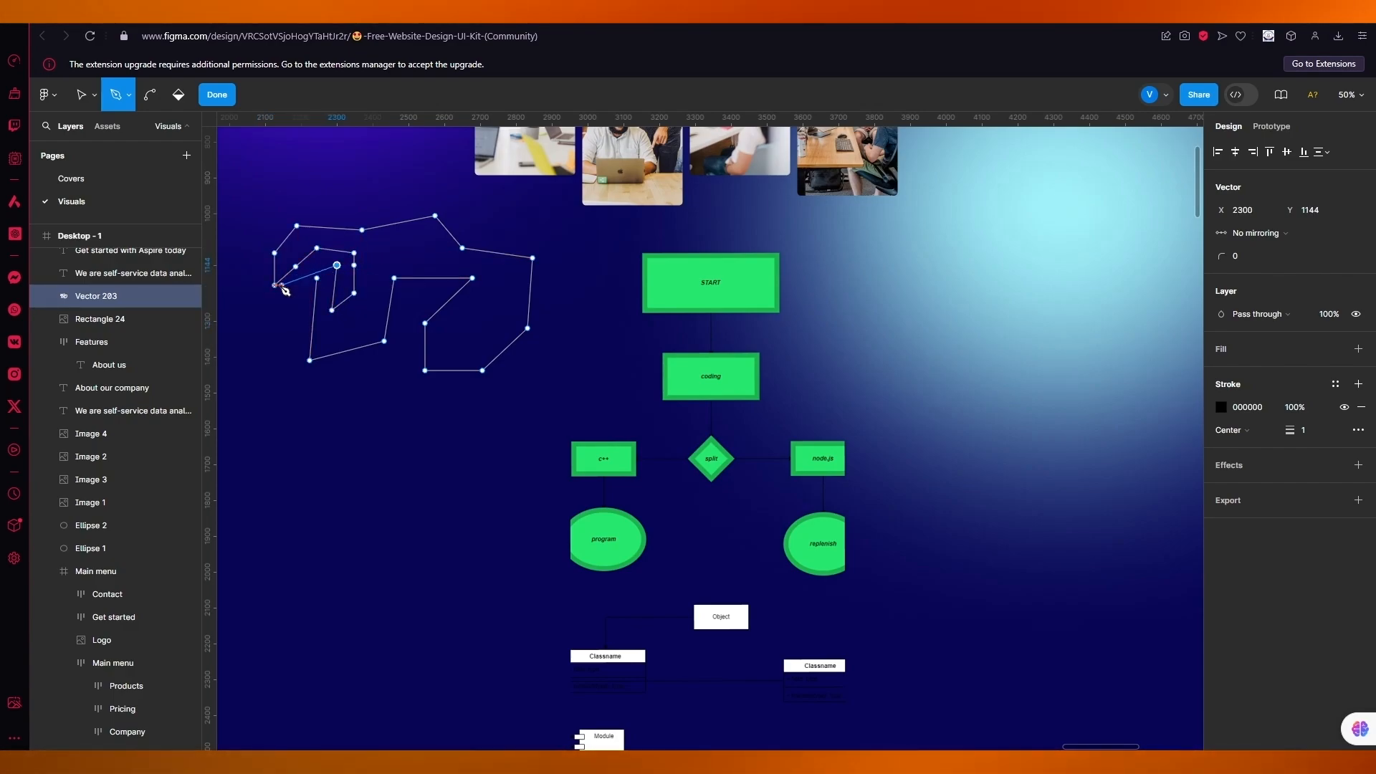
left_click(231, 335)
left_click(267, 341)
left_click(317, 278)
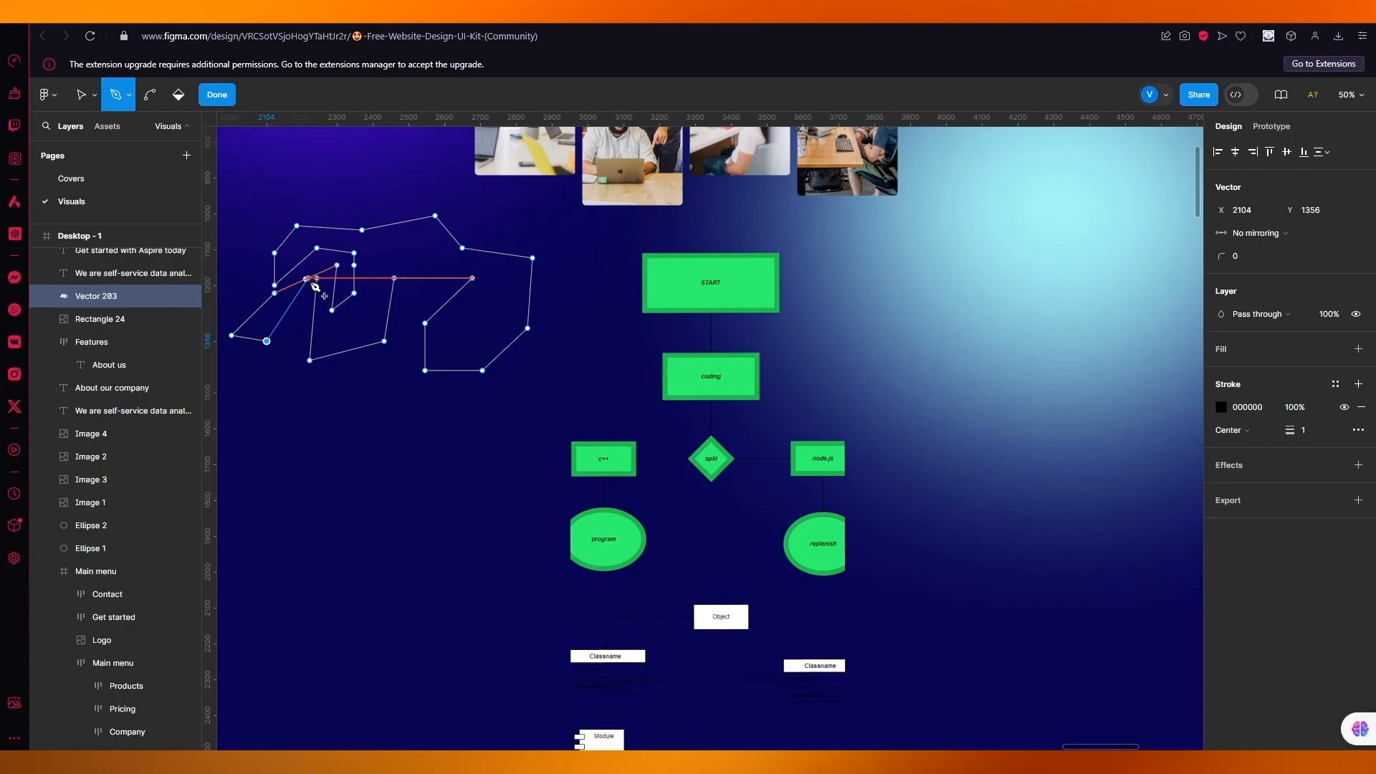
left_click(437, 268)
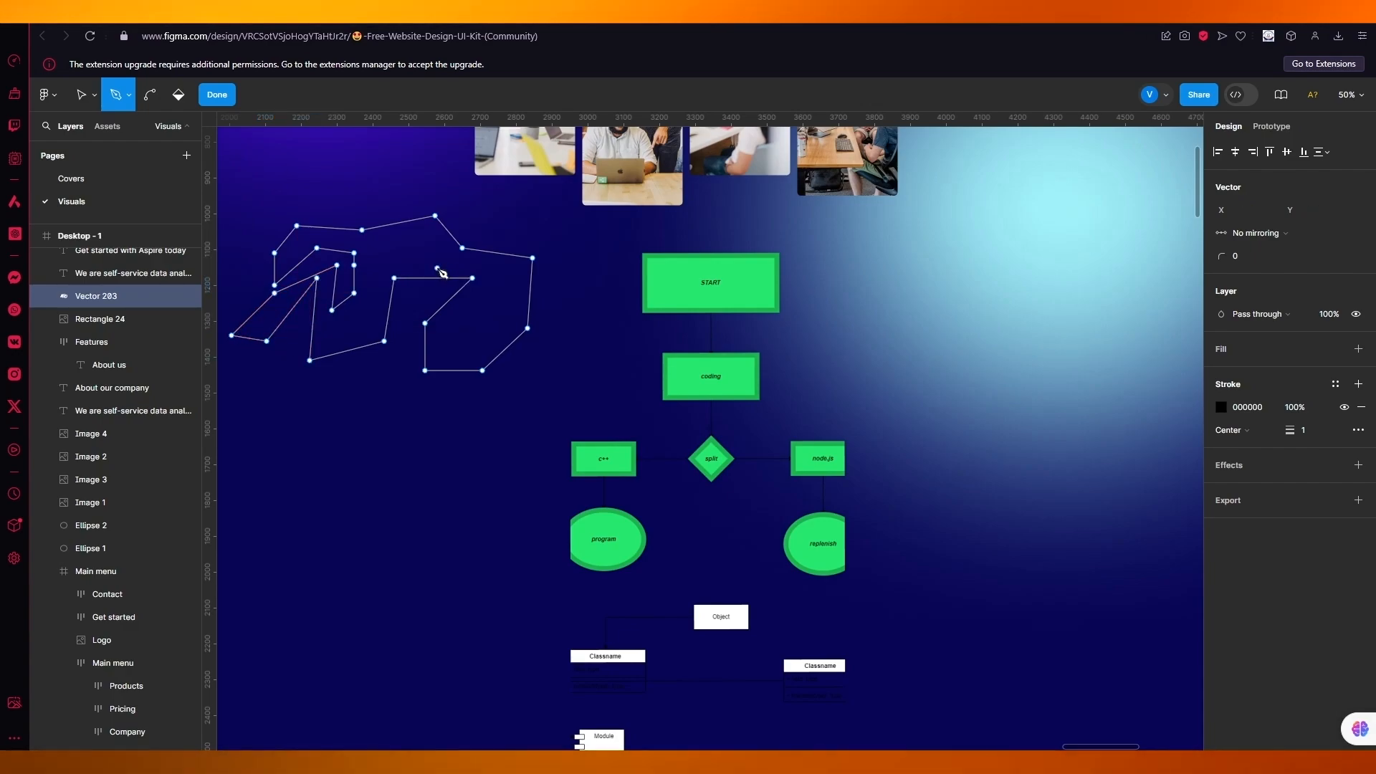
Step: Select the anchor points of the pen-drawn shape in two groups and delete them all
left_click(81, 108)
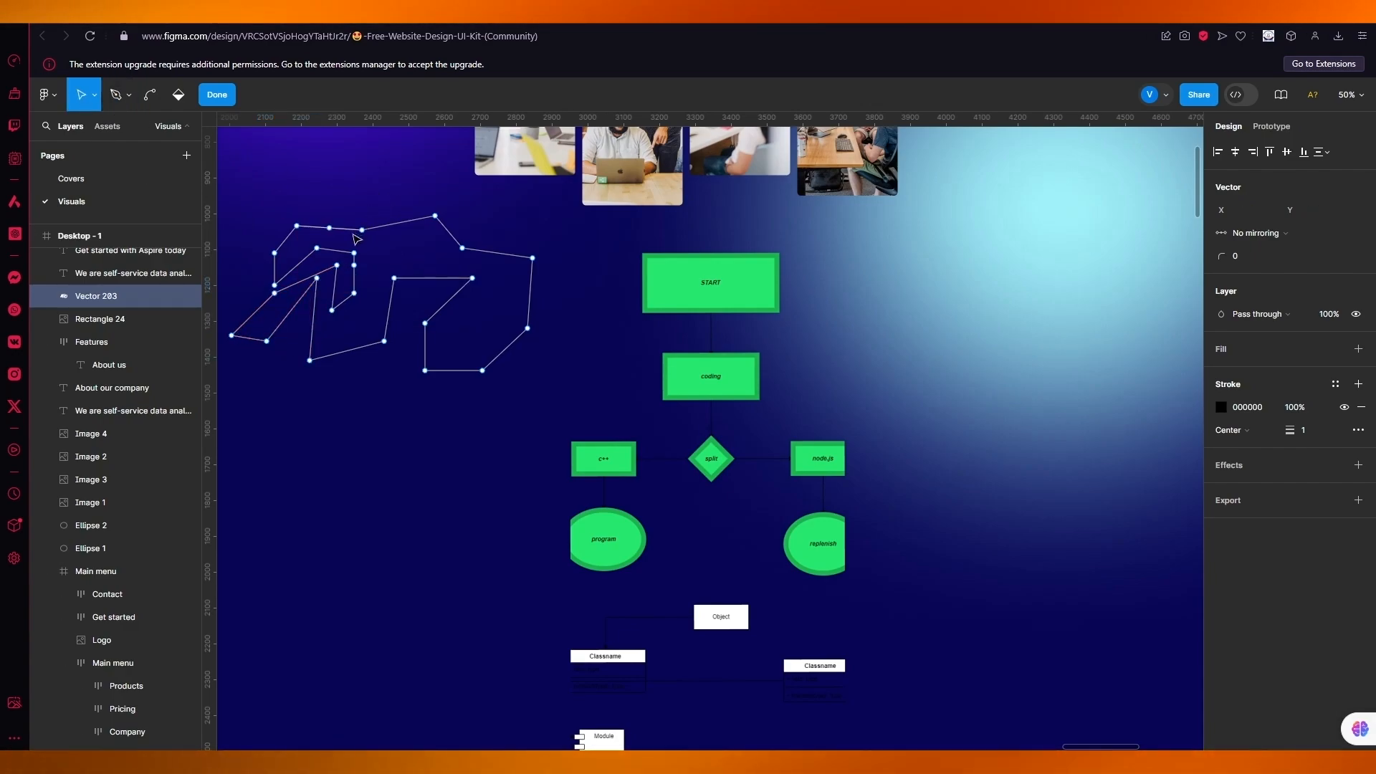
mouse_move(382, 255)
left_mouse_down()
mouse_move(396, 310)
mouse_move(393, 261)
left_mouse_up()
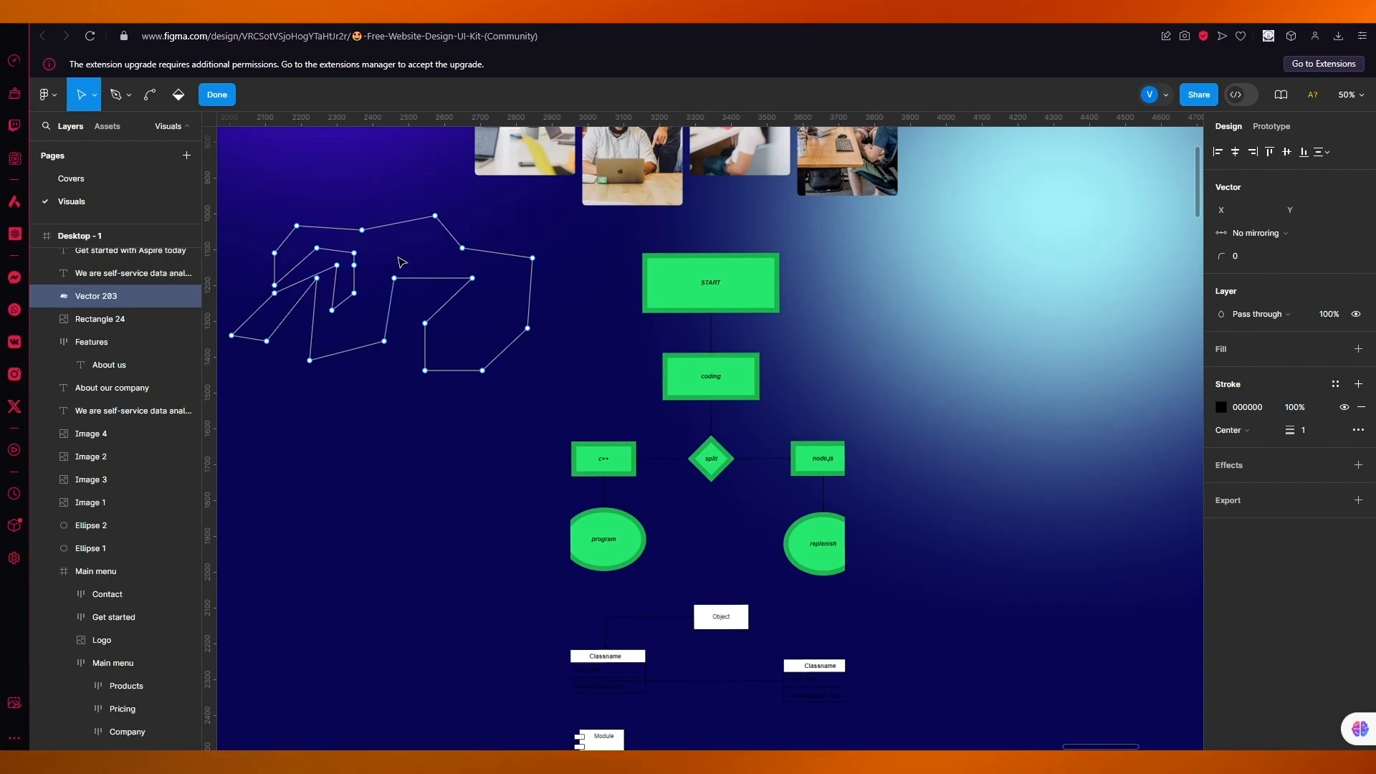
left_click_drag(622, 299, 301, 192)
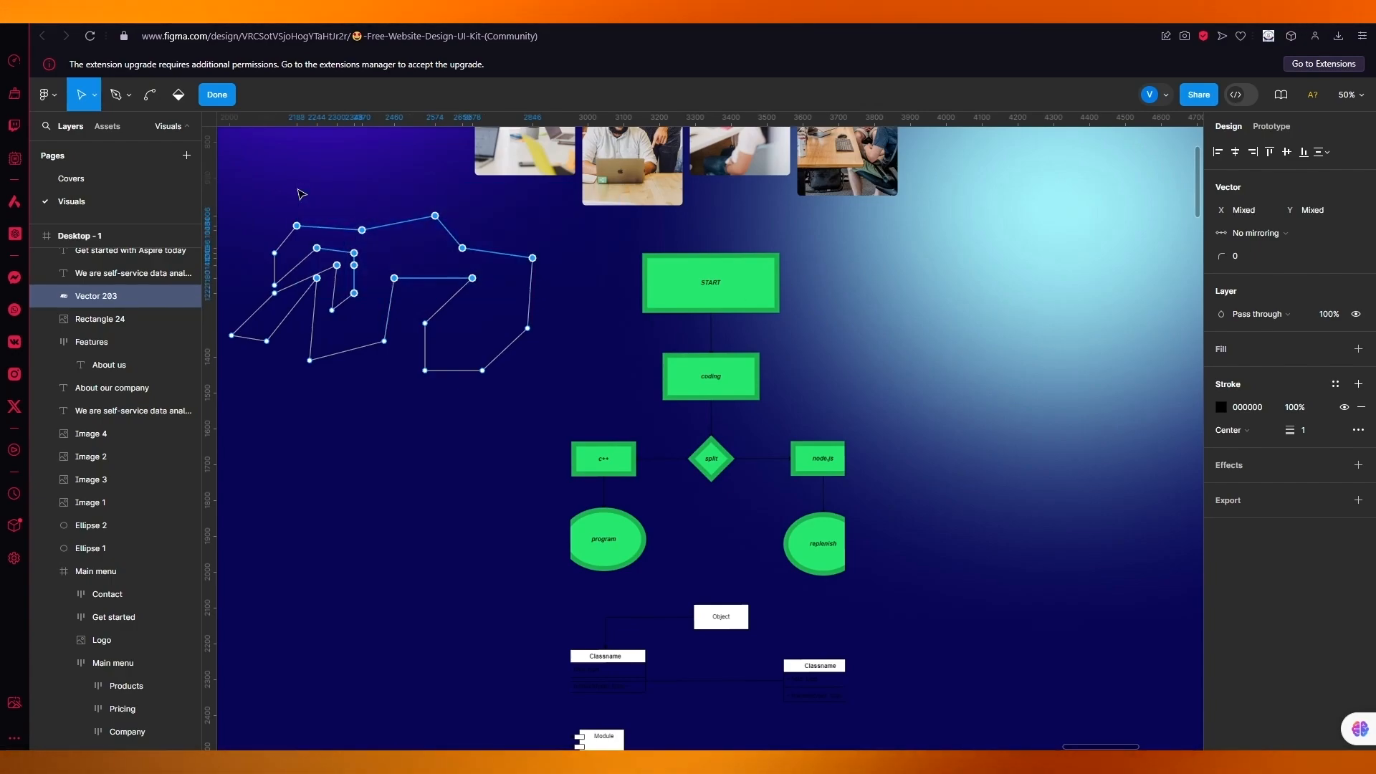
key("Delete")
left_click_drag(526, 417, 357, 236)
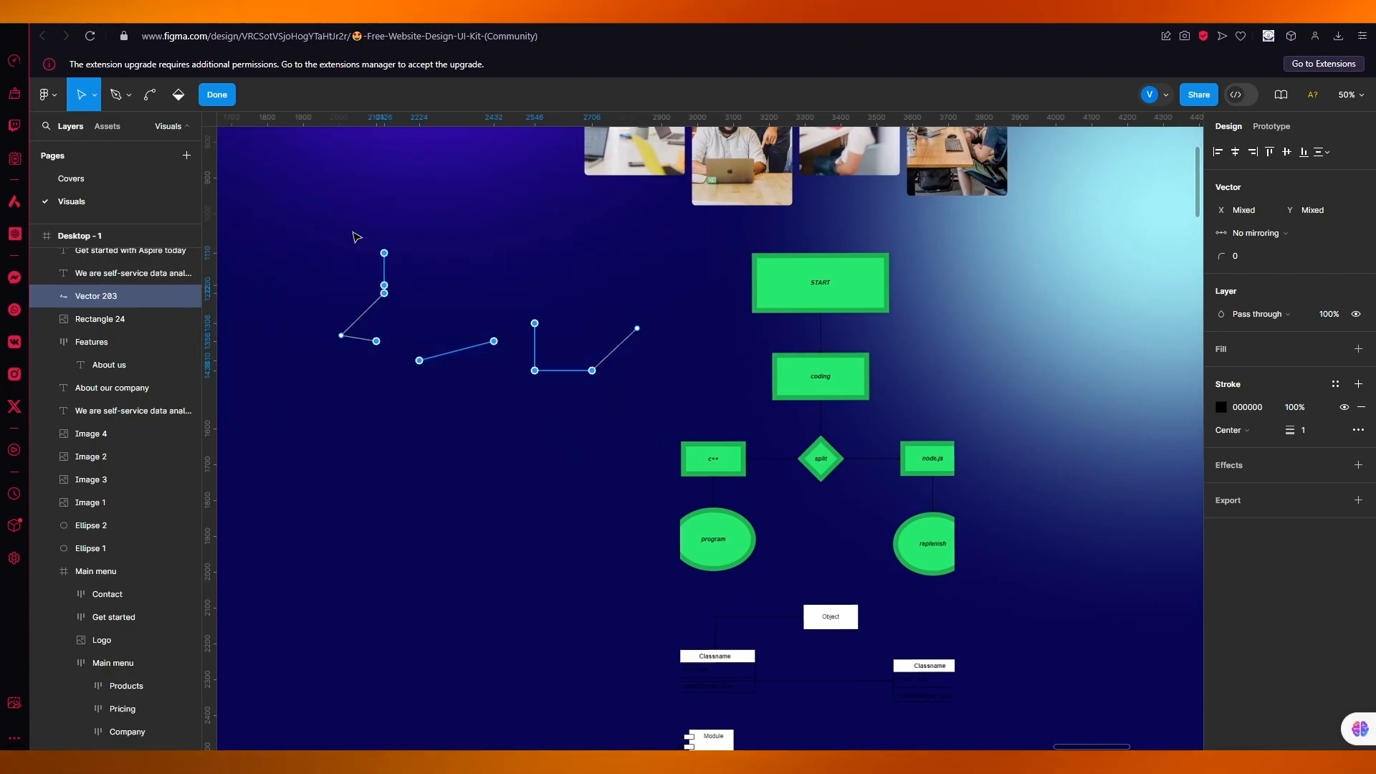
key("Delete")
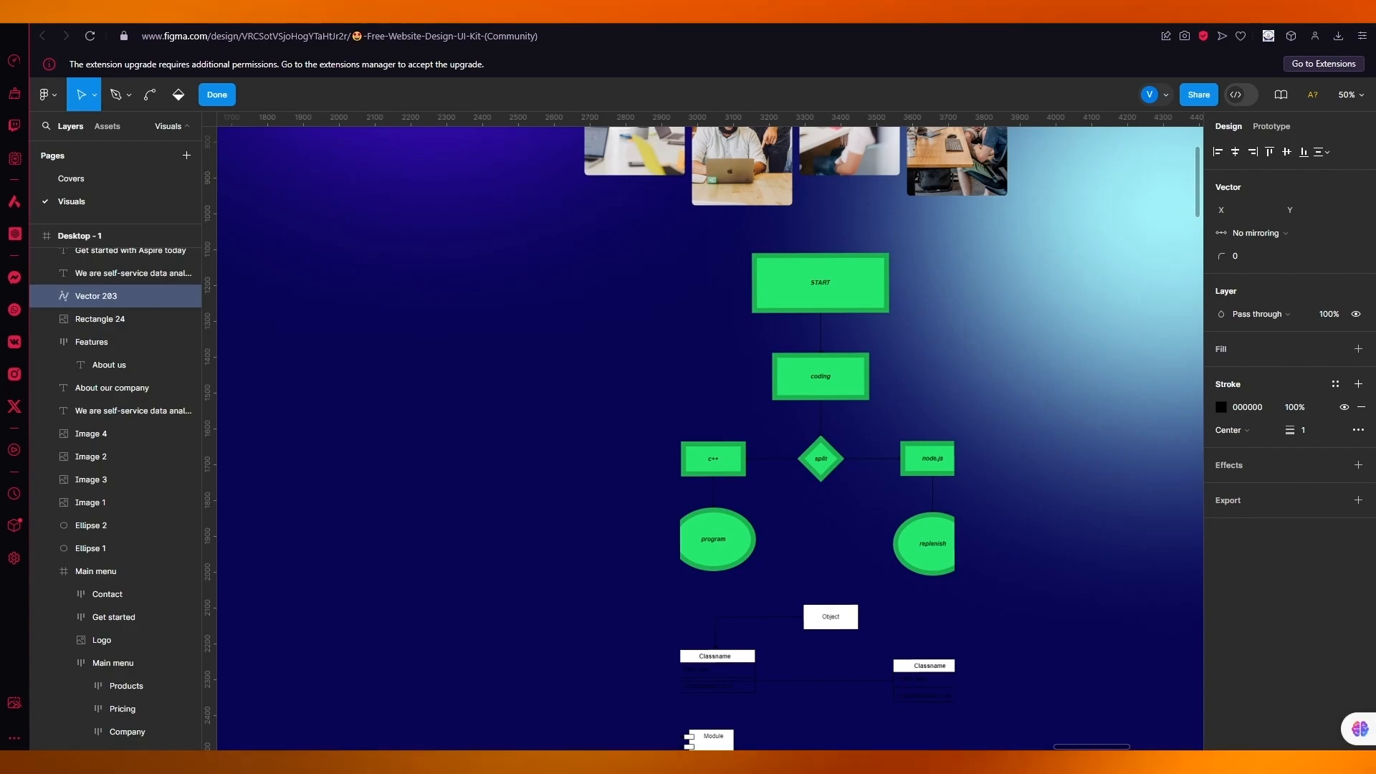
Step: Open the sharing options for the Desktop - 1 frame and dismiss the tip about file controls
scroll(996, 430, "up", 8)
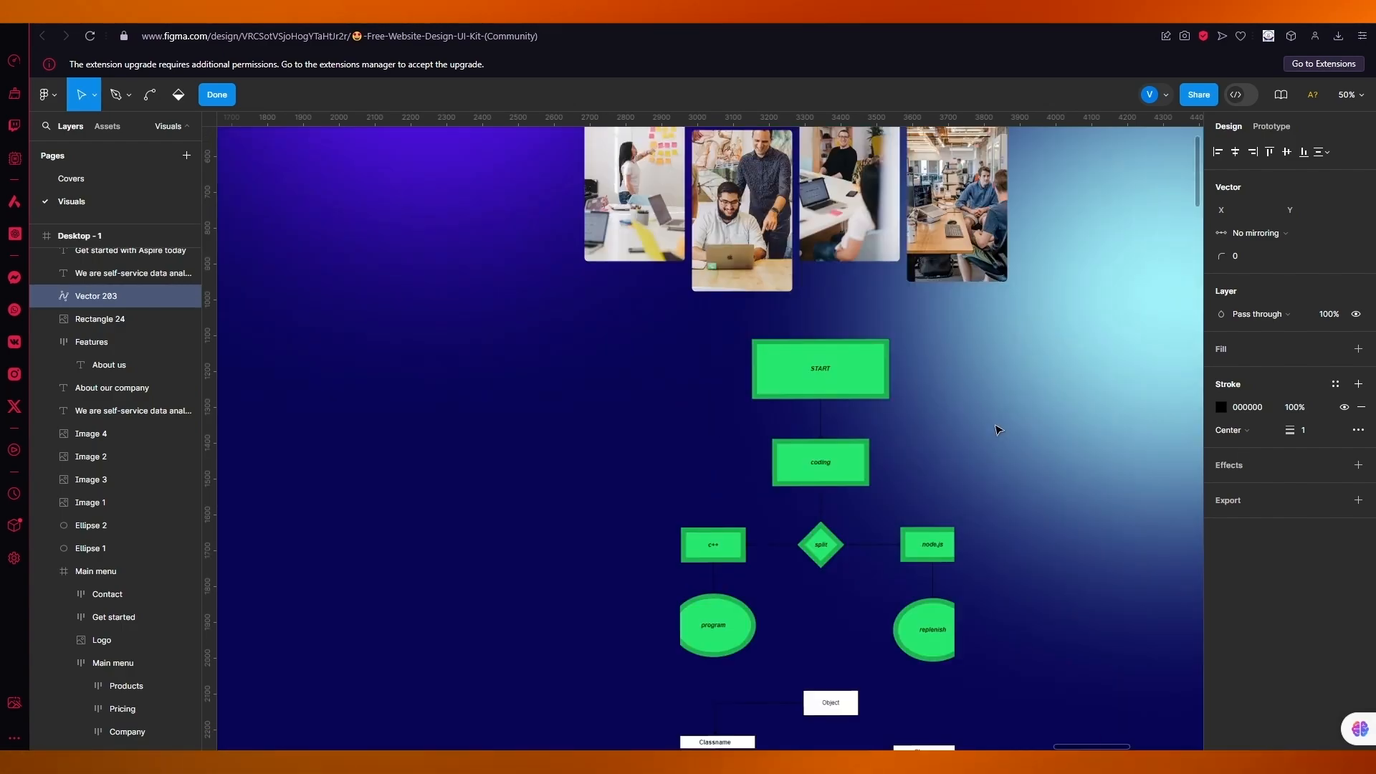
scroll(1025, 272, "down", 3)
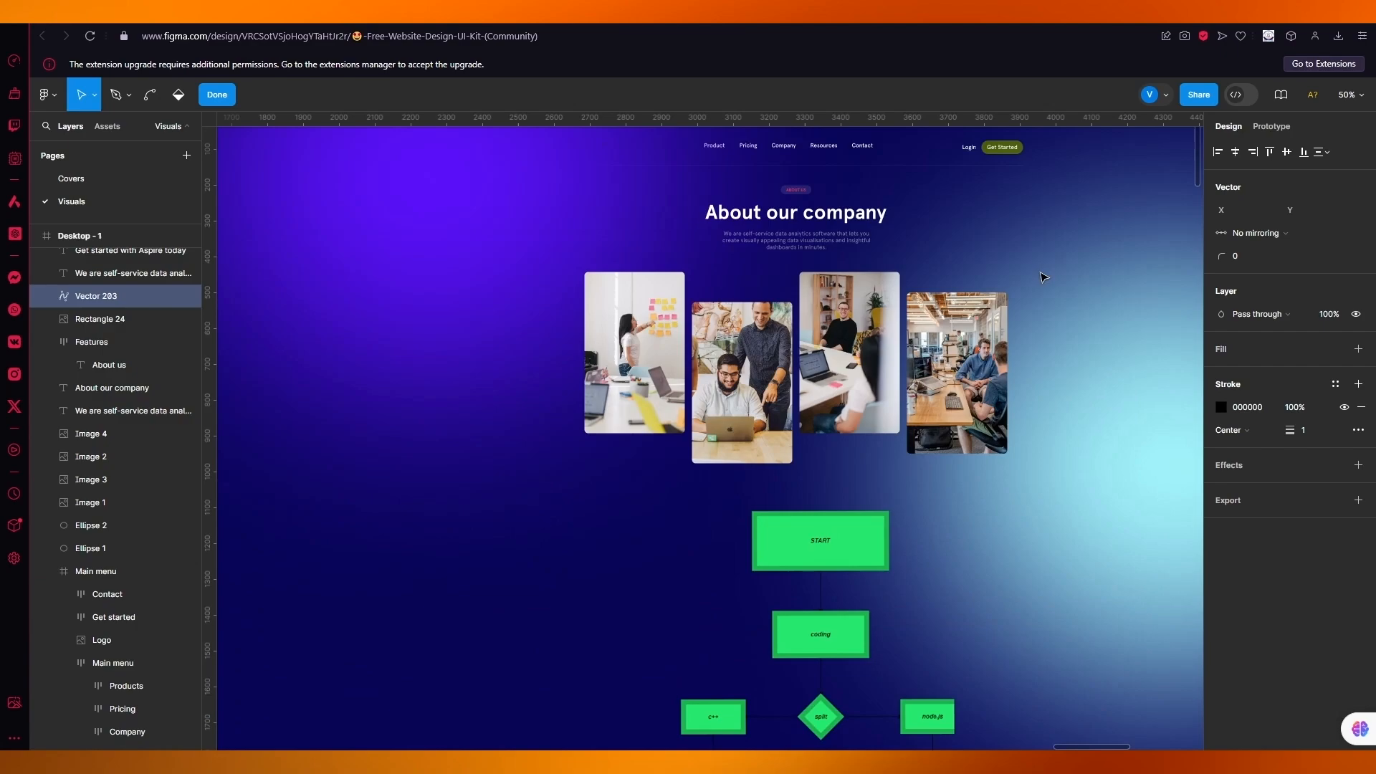
left_click(1199, 95)
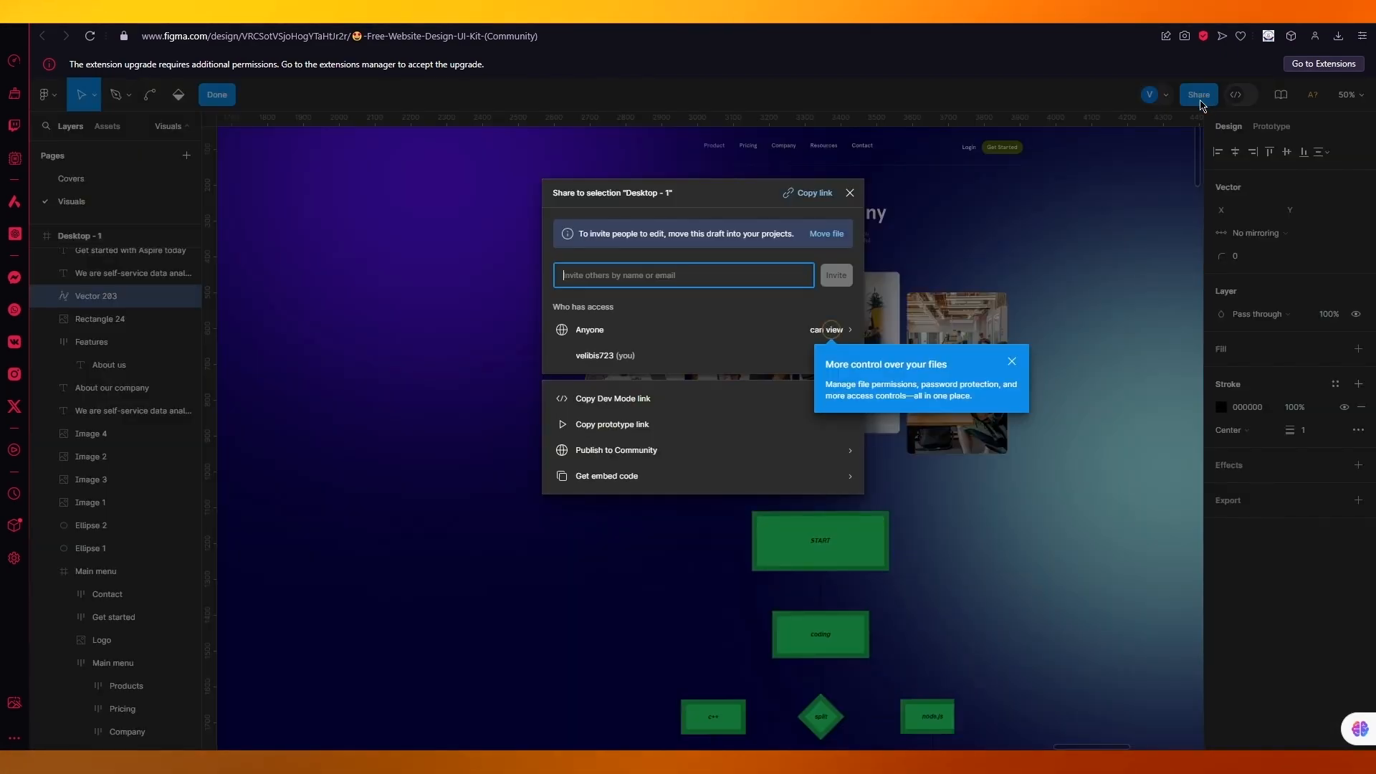
left_click(1010, 362)
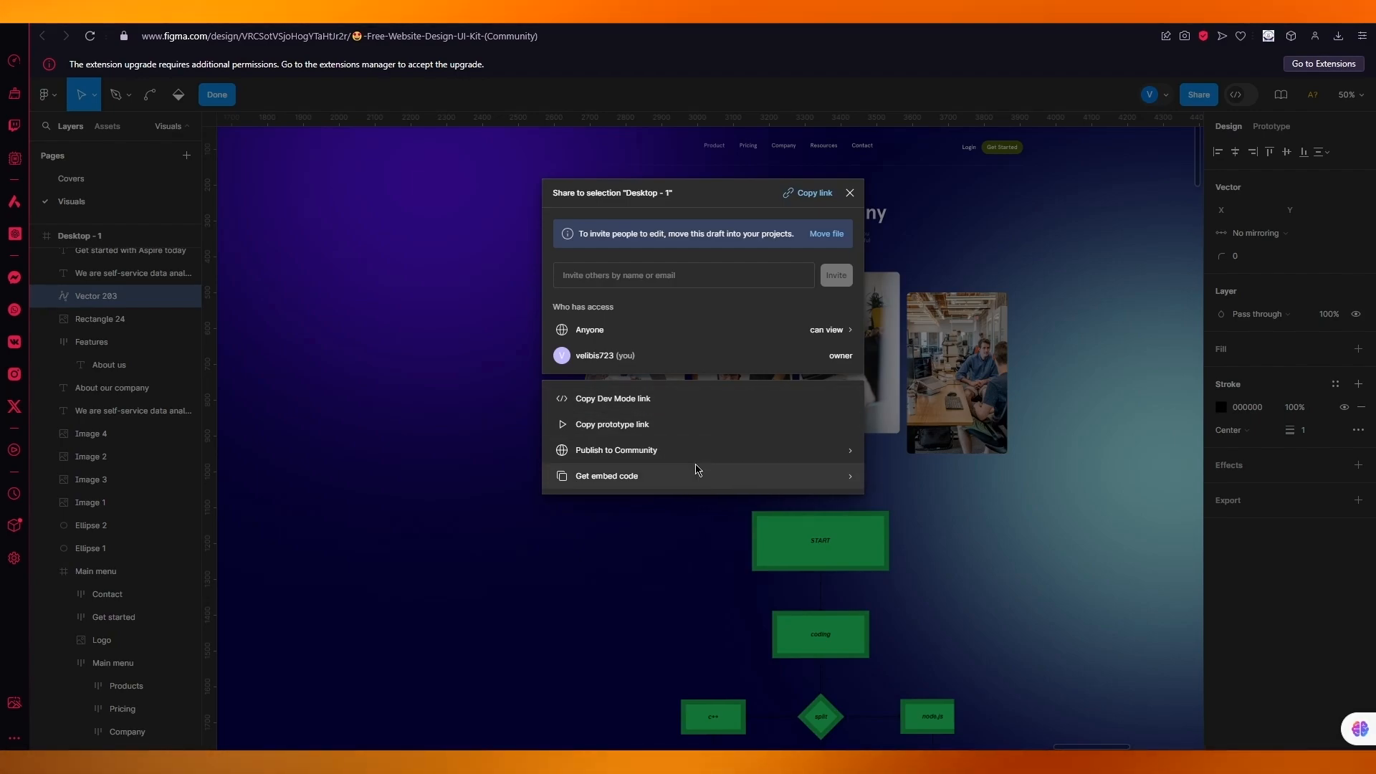
Step: Close the sharing options and export the Vector 203 layer as a PNG at 1x
left_click(1184, 528)
left_click(1358, 500)
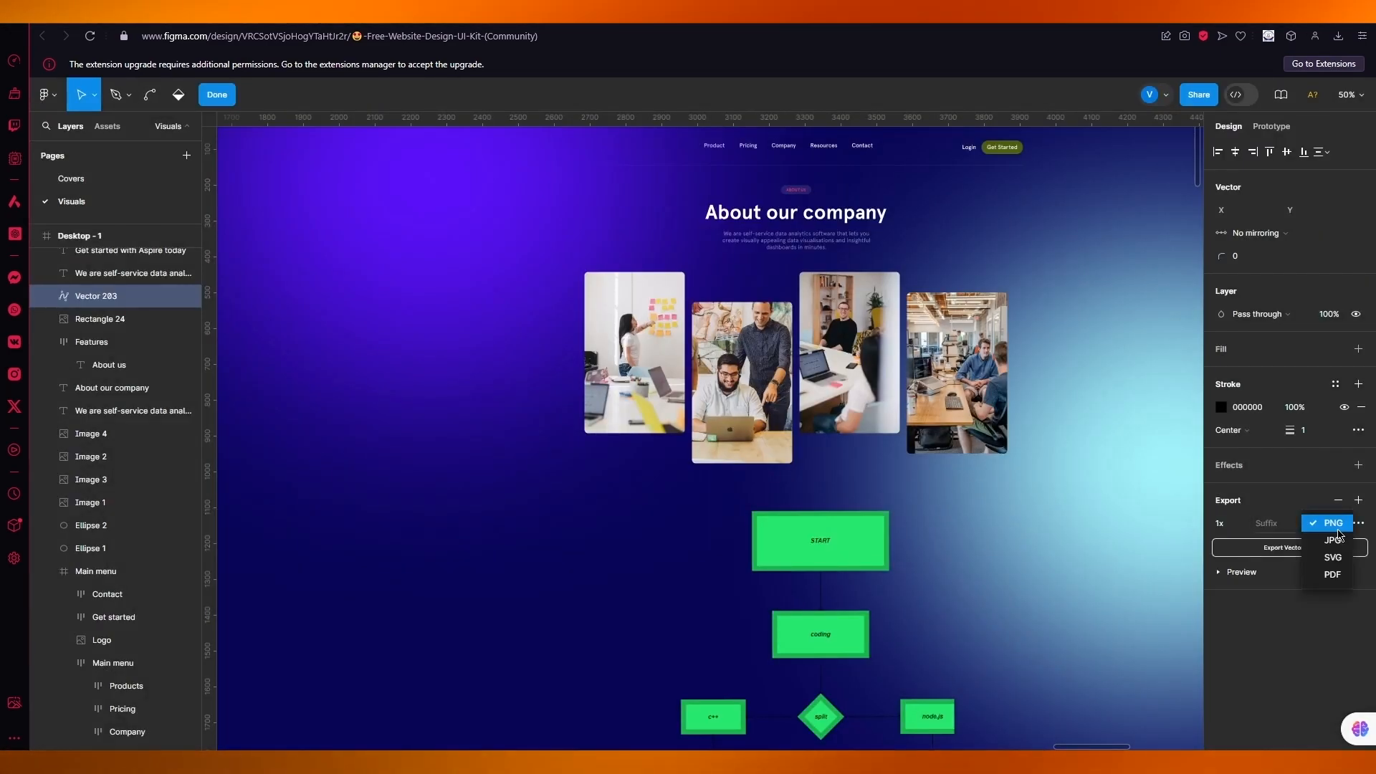
left_click(1333, 523)
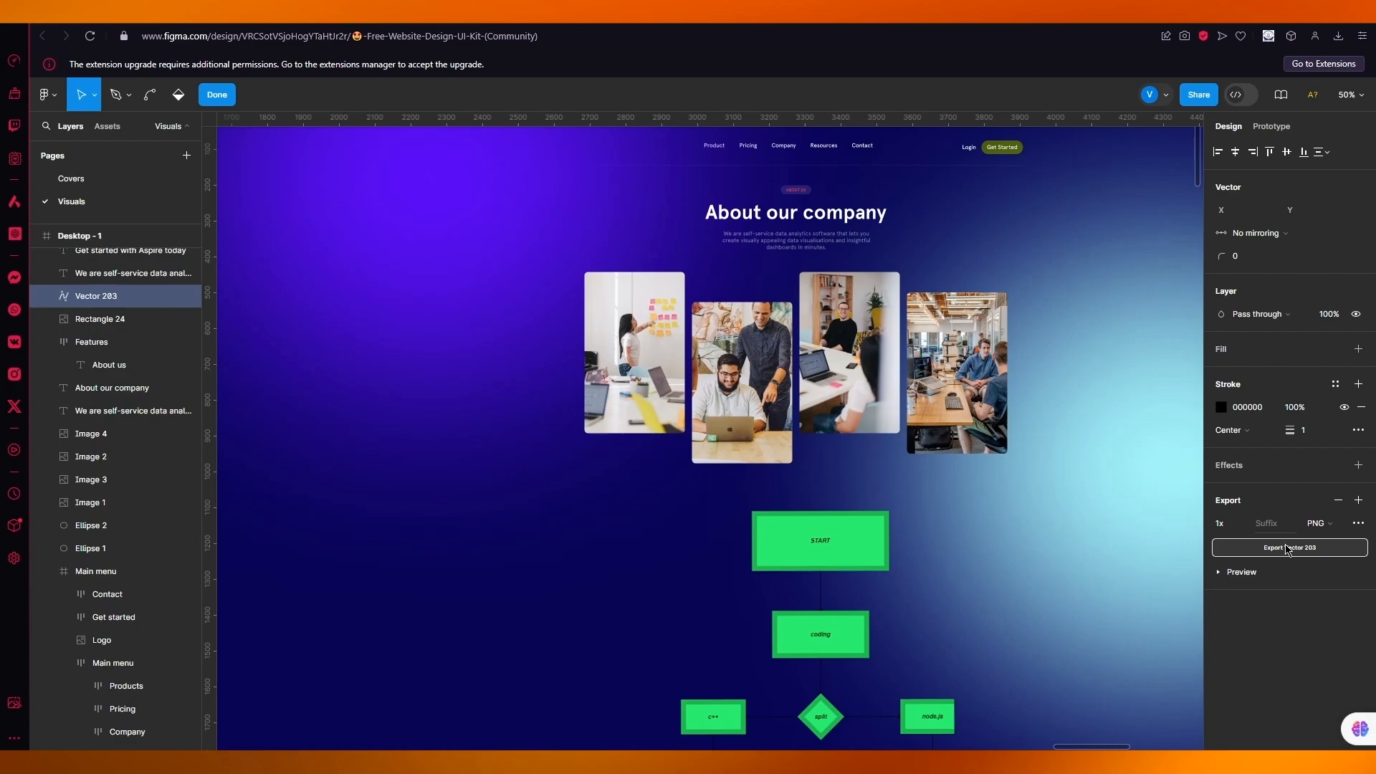
left_click(1354, 547)
Step: Open the exported PNG in the image viewer, enlarge it for inspection, and close the viewer
left_click(1129, 91)
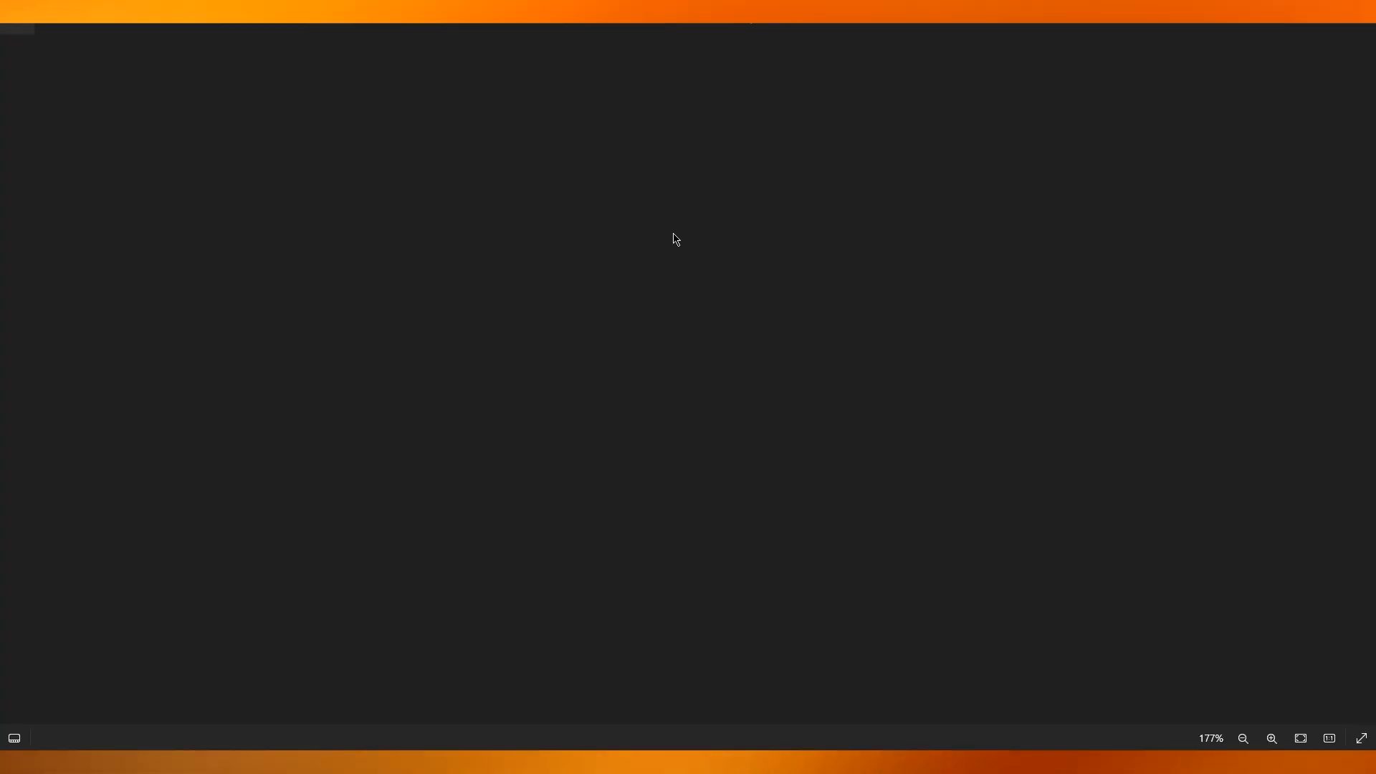
scroll(675, 235, "up", 2)
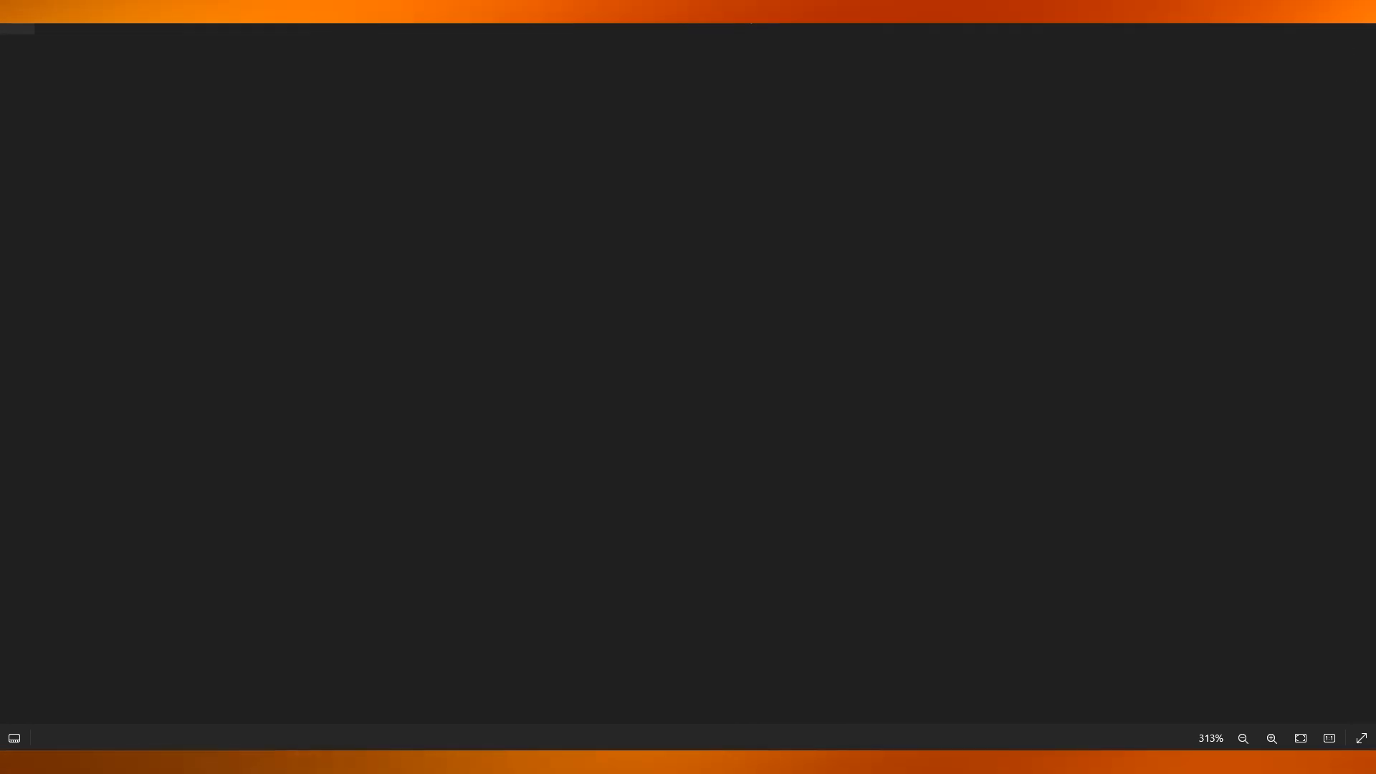
left_click(1360, 22)
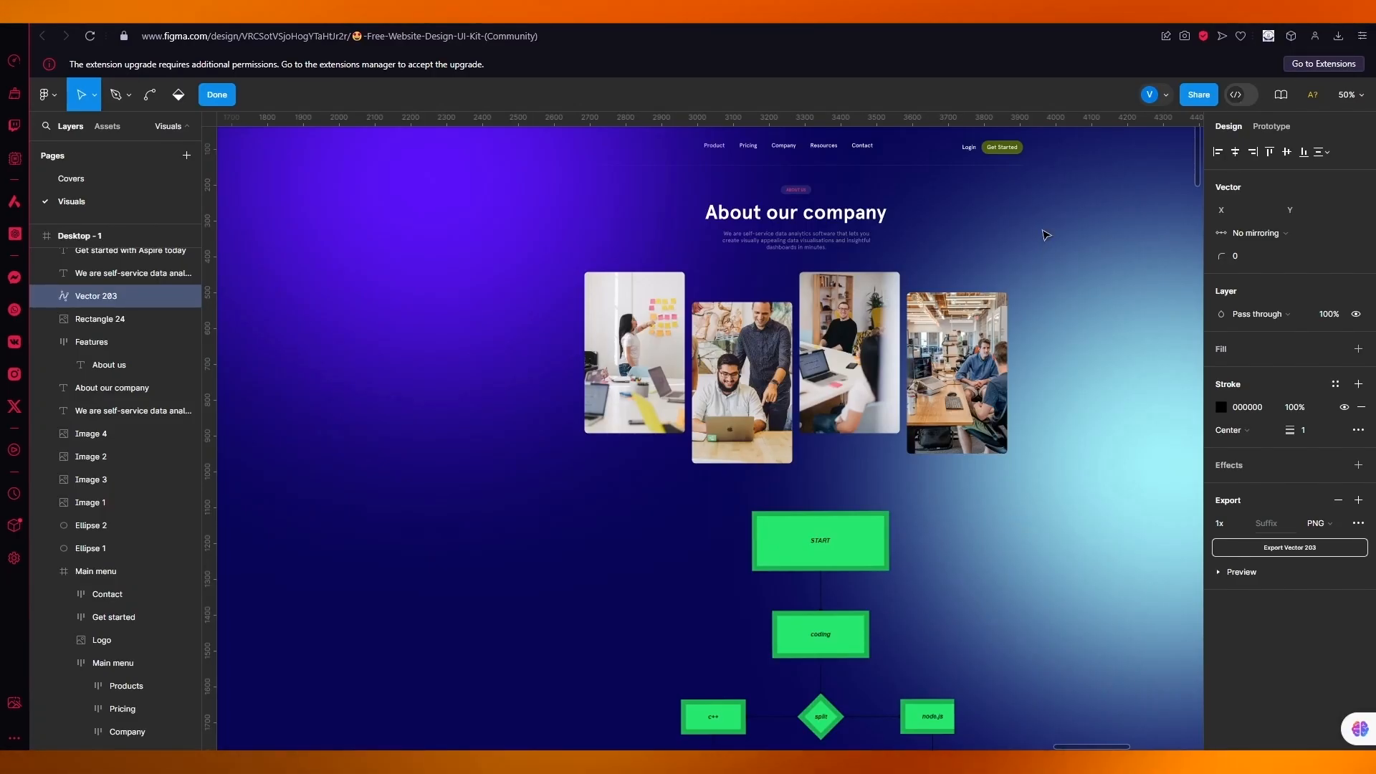
Step: Leave vector editing with nothing selected and export the whole Free Website Design UI Kit (Community) page as 1x PNG images
left_click(1268, 285)
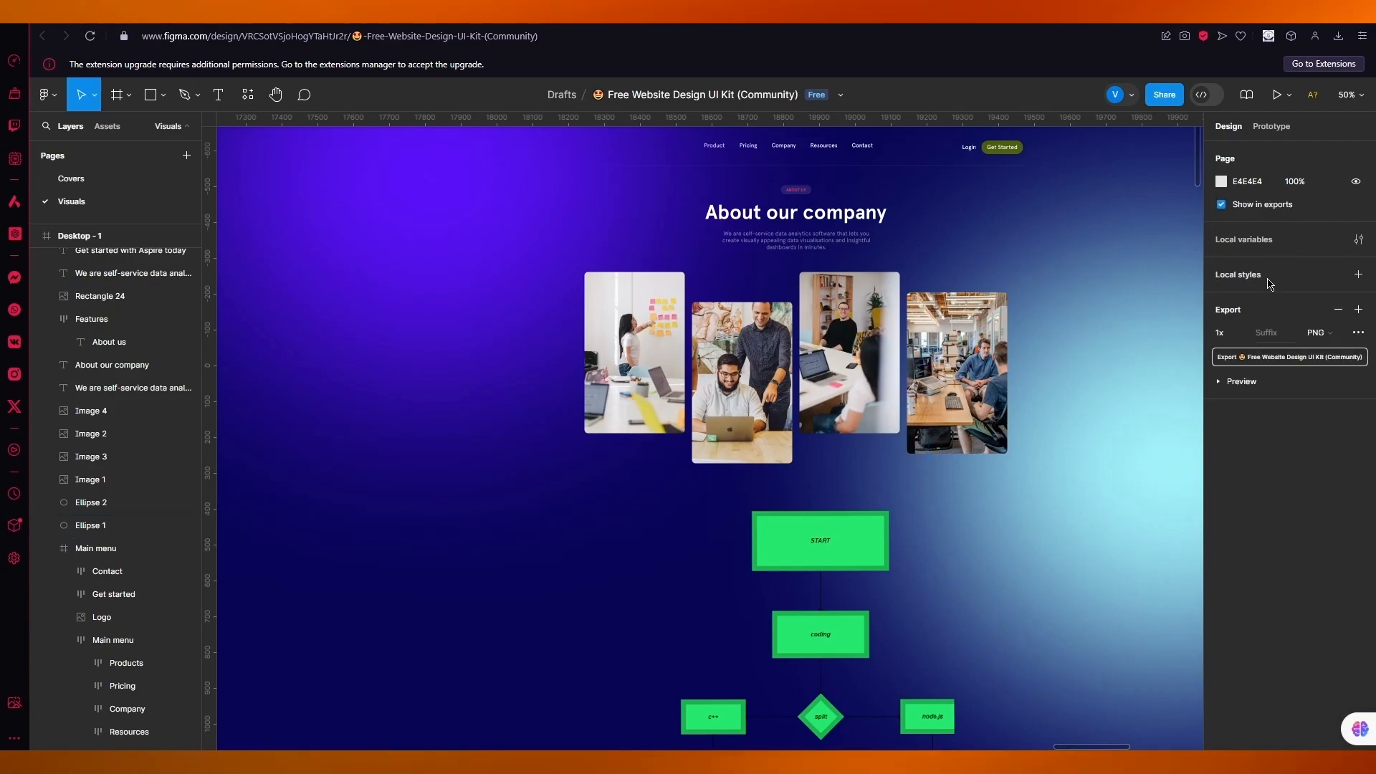
left_click(1323, 358)
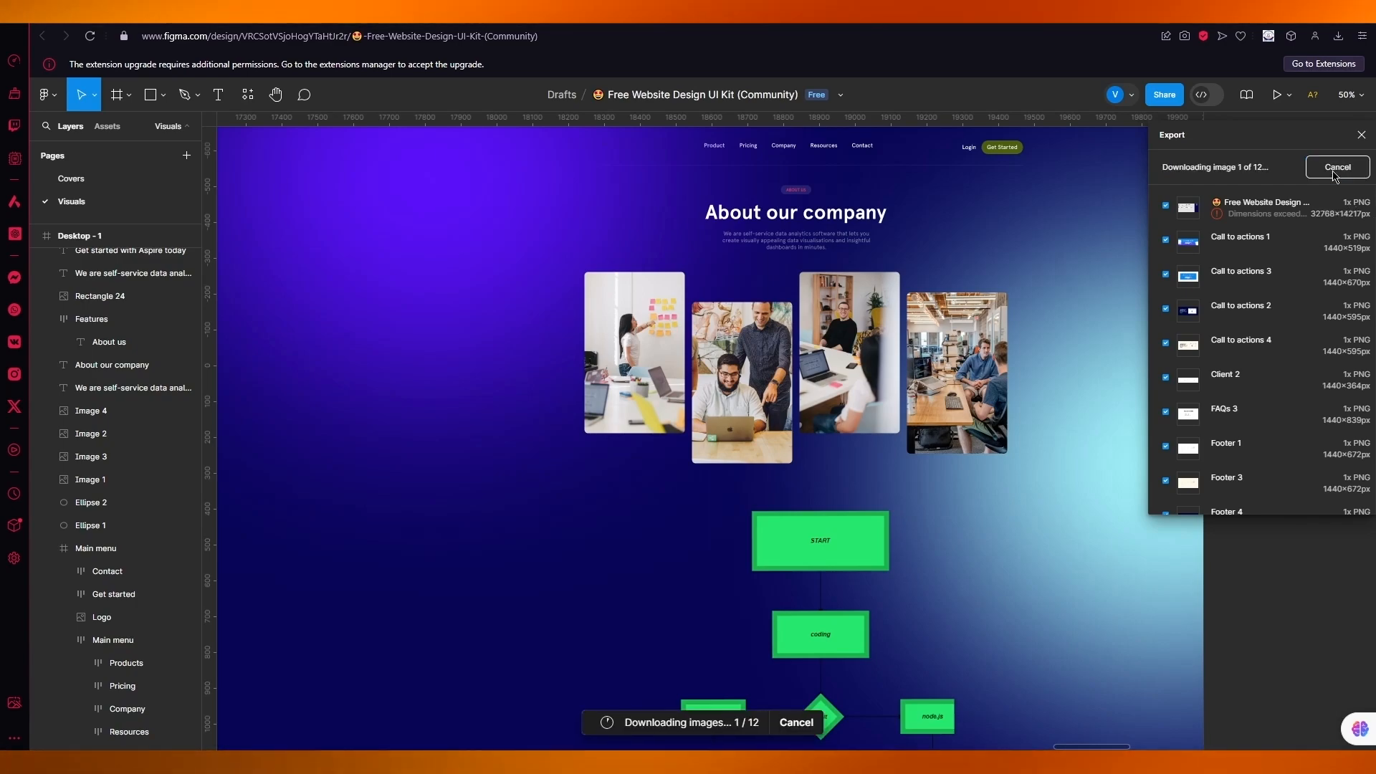